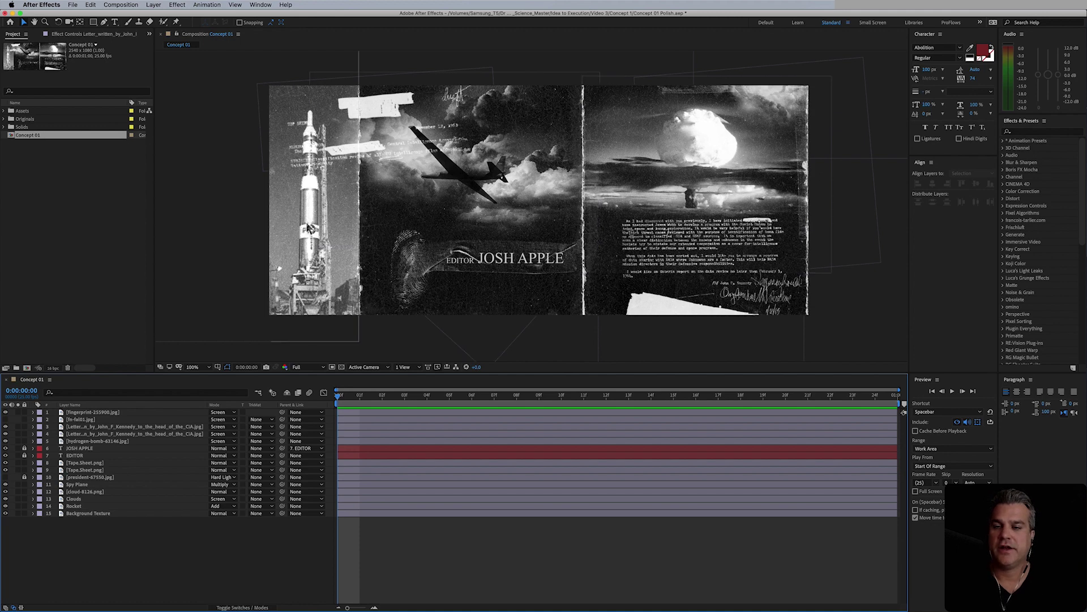
- Switch the Rocket layer's blending mode from Add to Hard Light
click(80, 507)
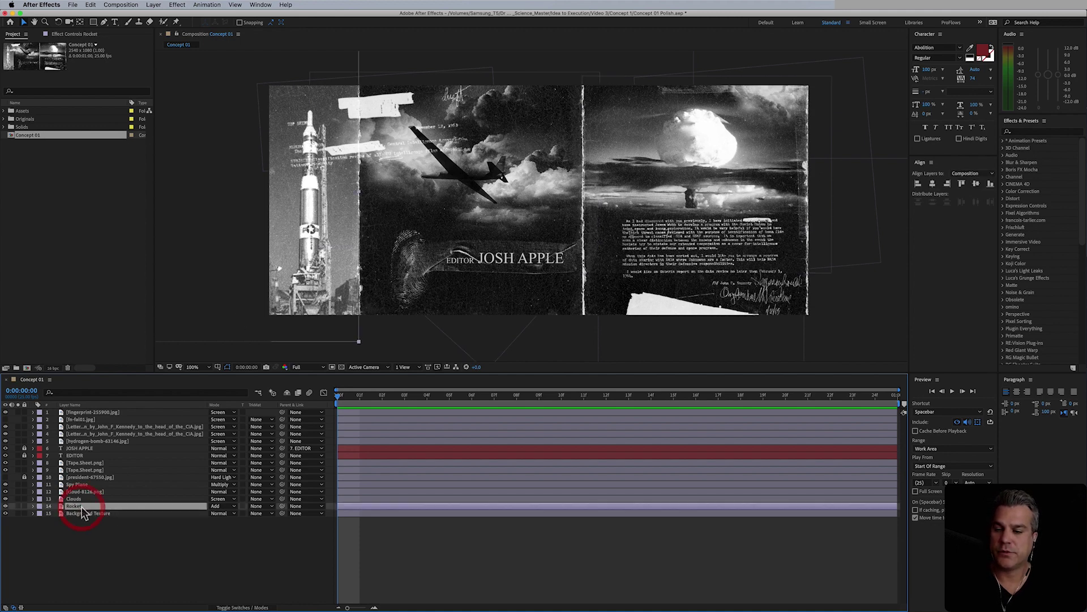
click(221, 506)
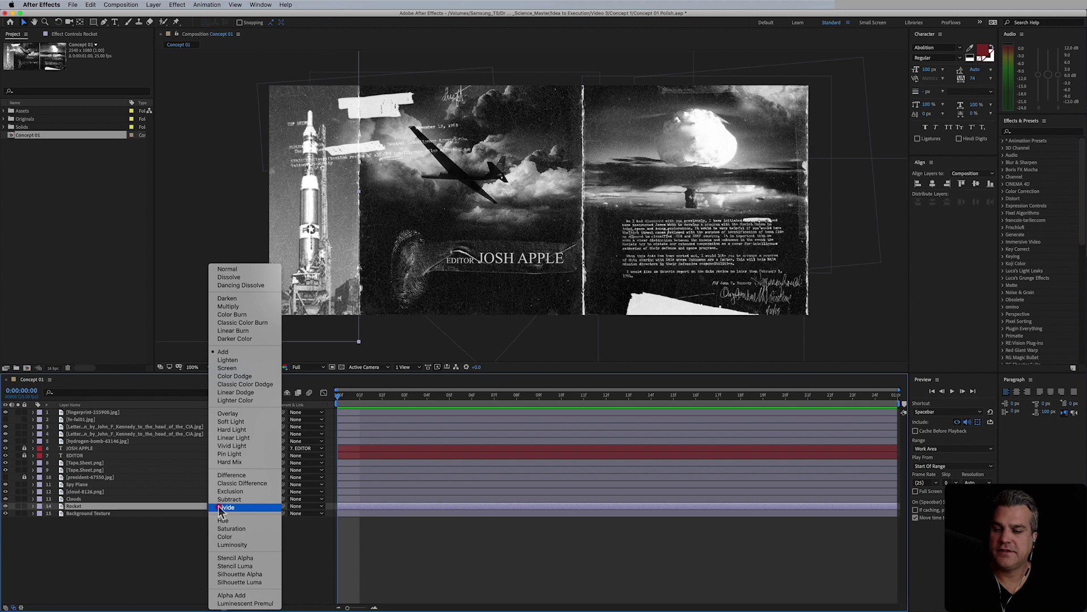
click(242, 413)
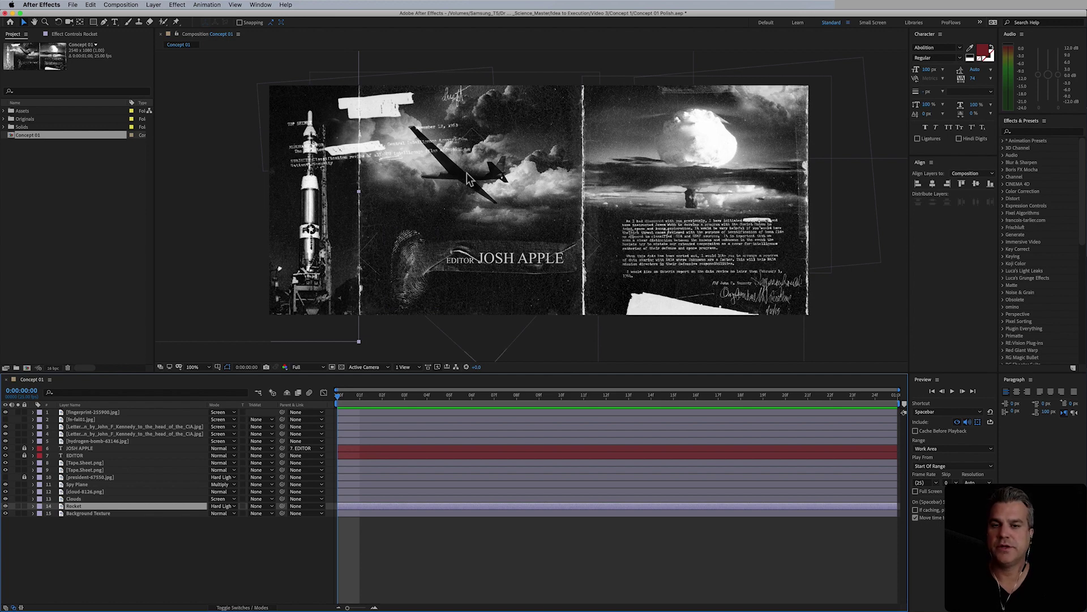
- Scale the Spy Plane layer up to about 64% and move it left in the collage
click(79, 485)
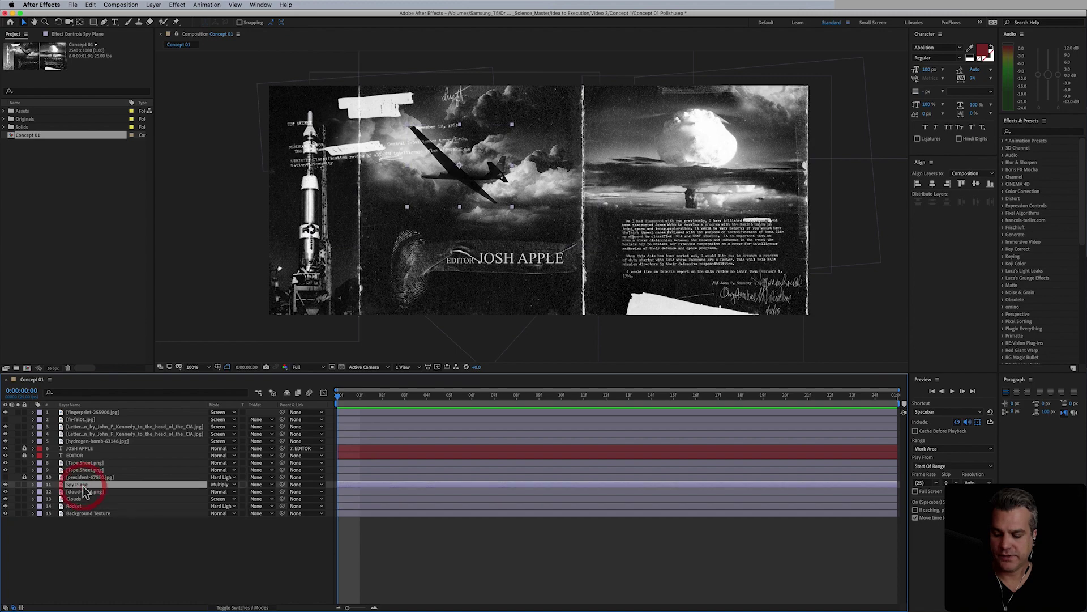
key(s)
click(218, 491)
drag(218, 491, 354, 393)
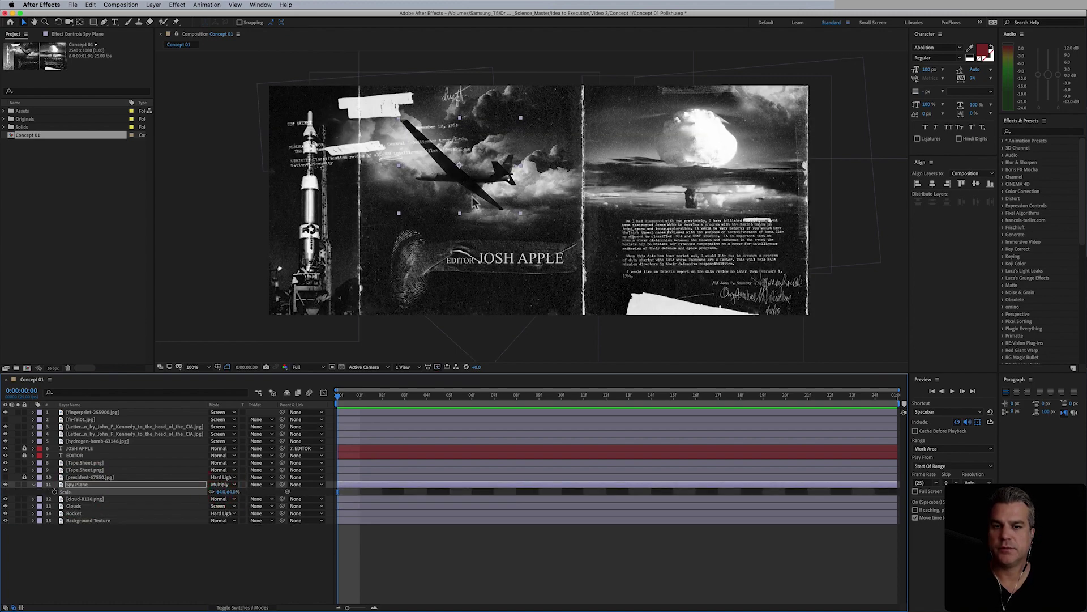
mouse_move(473, 193)
mouse_down()
mouse_move(460, 182)
mouse_move(428, 190)
mouse_up()
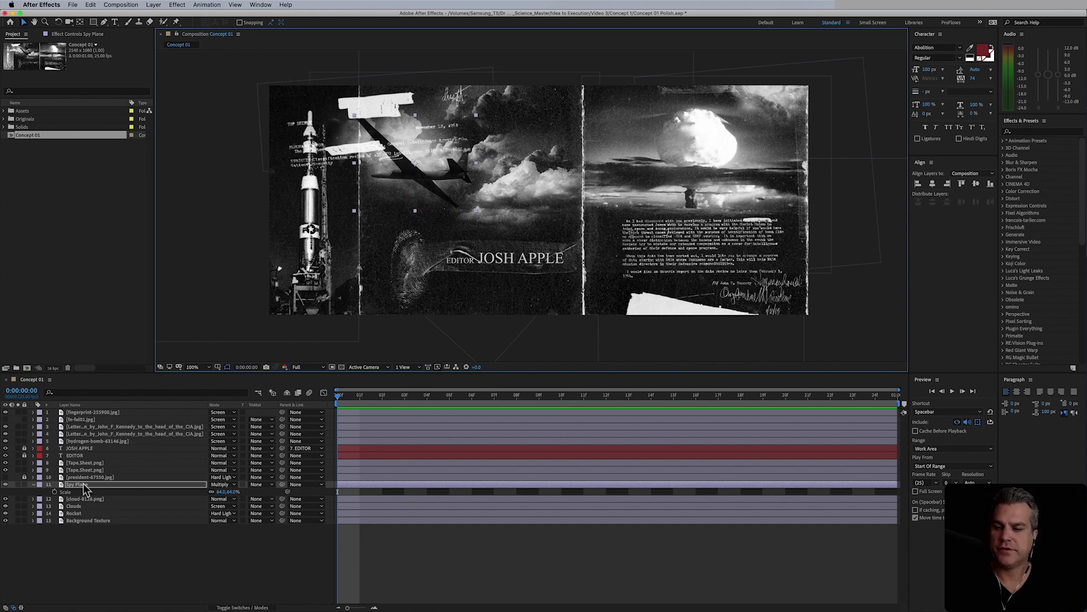
- Move the Spy Plane layer to third in the stack and nudge it up-left
drag(85, 488, 106, 431)
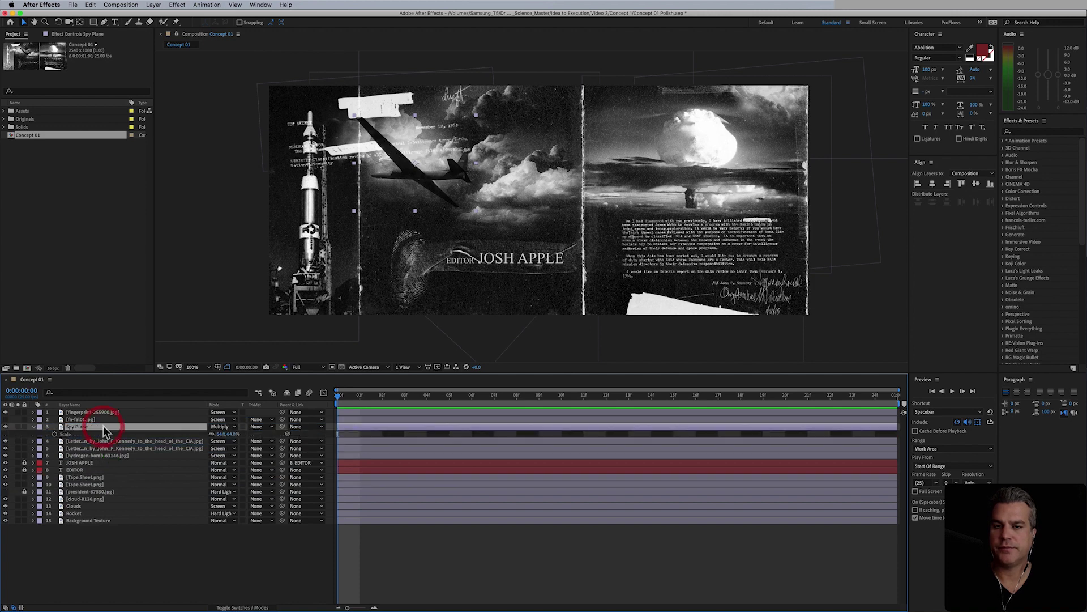
click(483, 570)
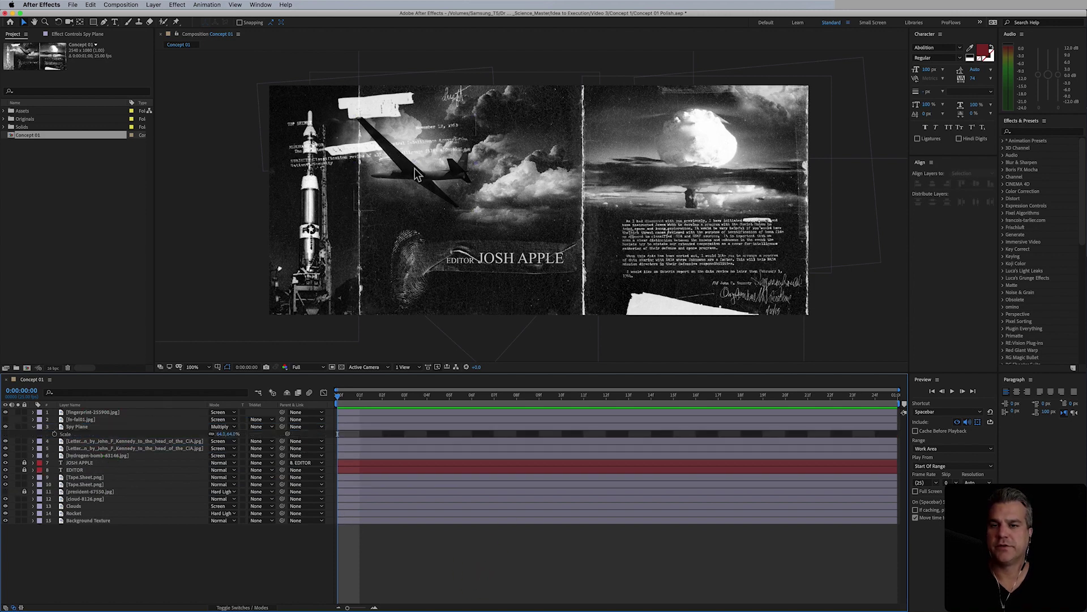
drag(395, 156, 391, 144)
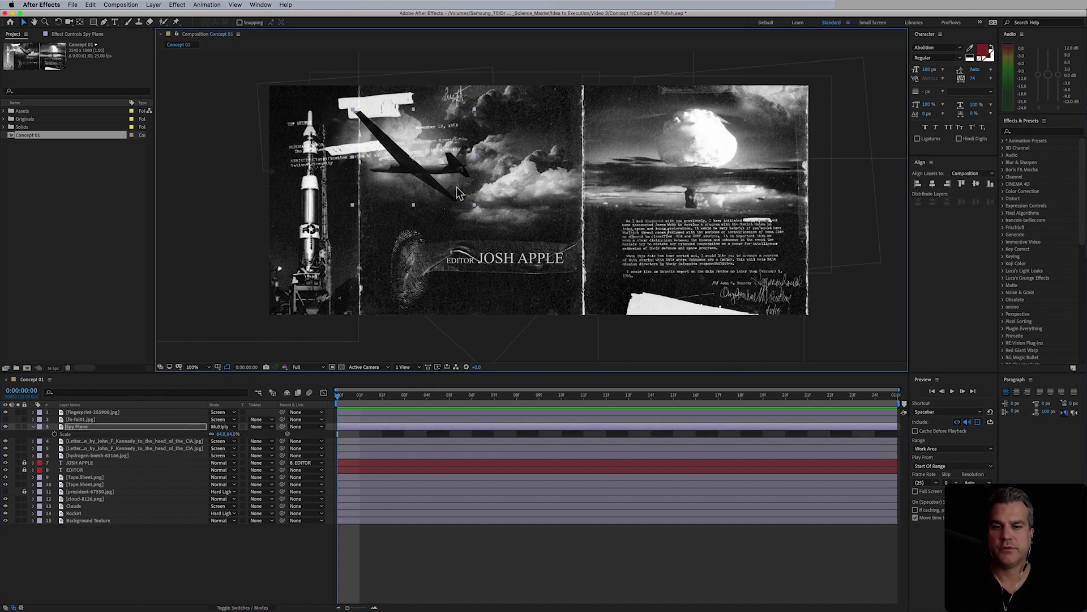
- Unlock the name title and EDITOR layers and set the name title's Parent to None
click(33, 426)
click(24, 455)
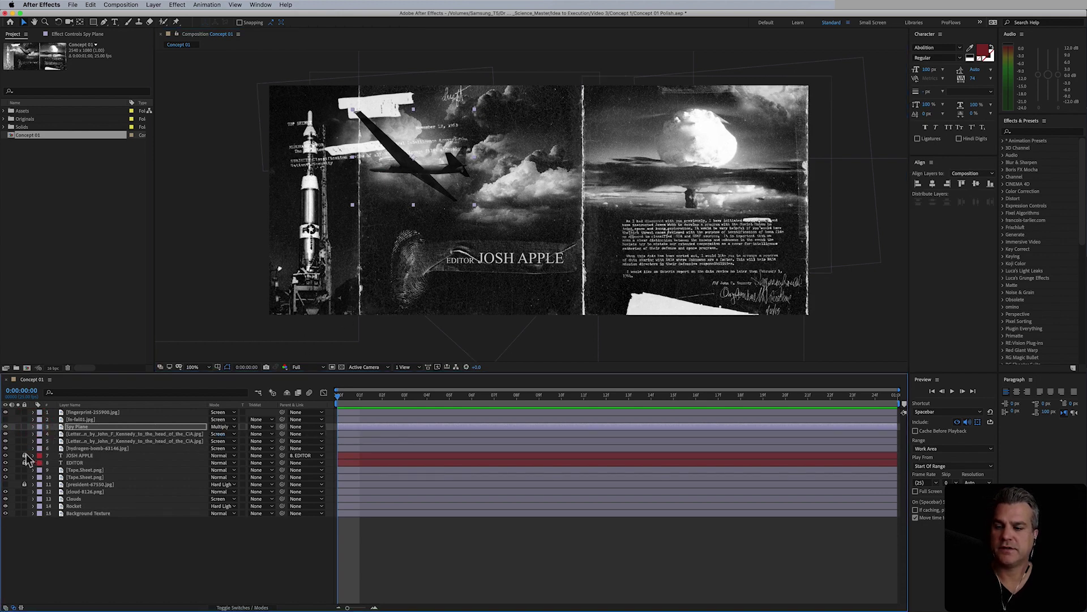
click(25, 462)
click(77, 456)
click(75, 463)
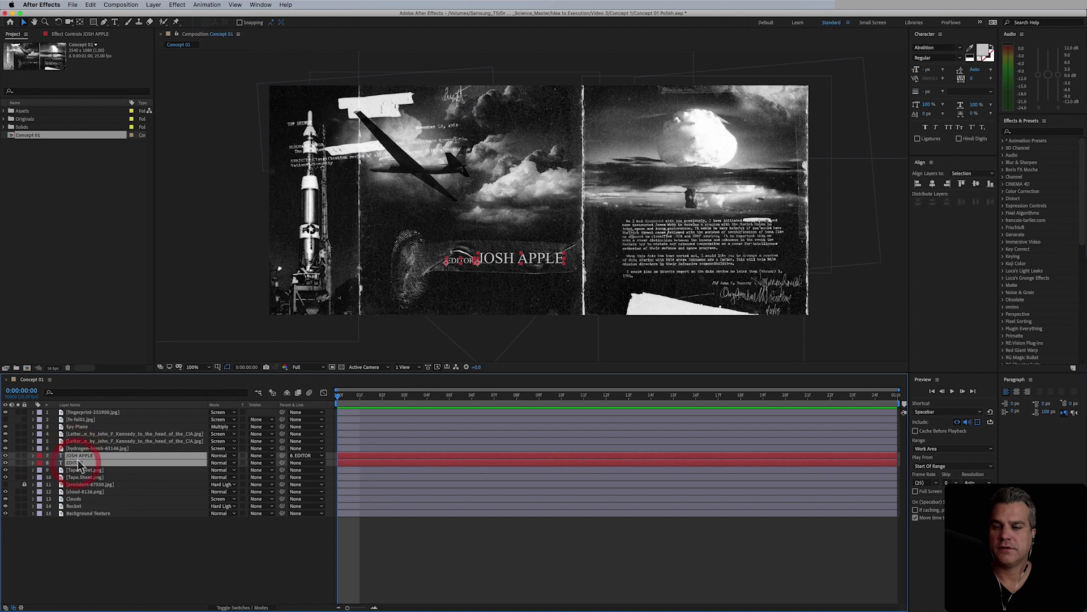
click(85, 448)
click(79, 455)
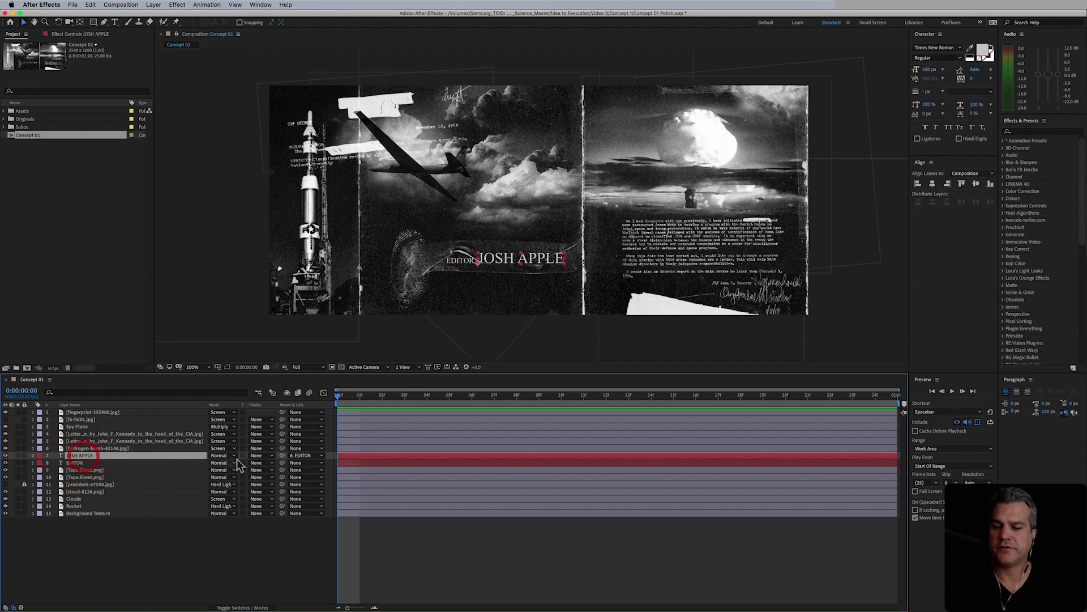
click(303, 455)
click(304, 463)
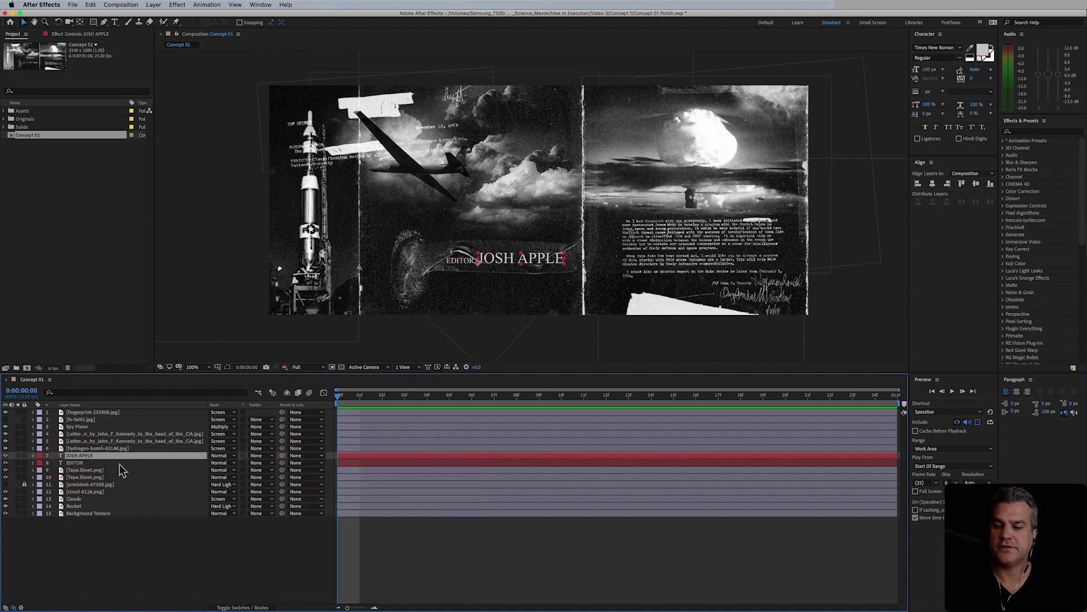
- Select both title layers with the tape strip and shift them slightly right
shift+click(87, 464)
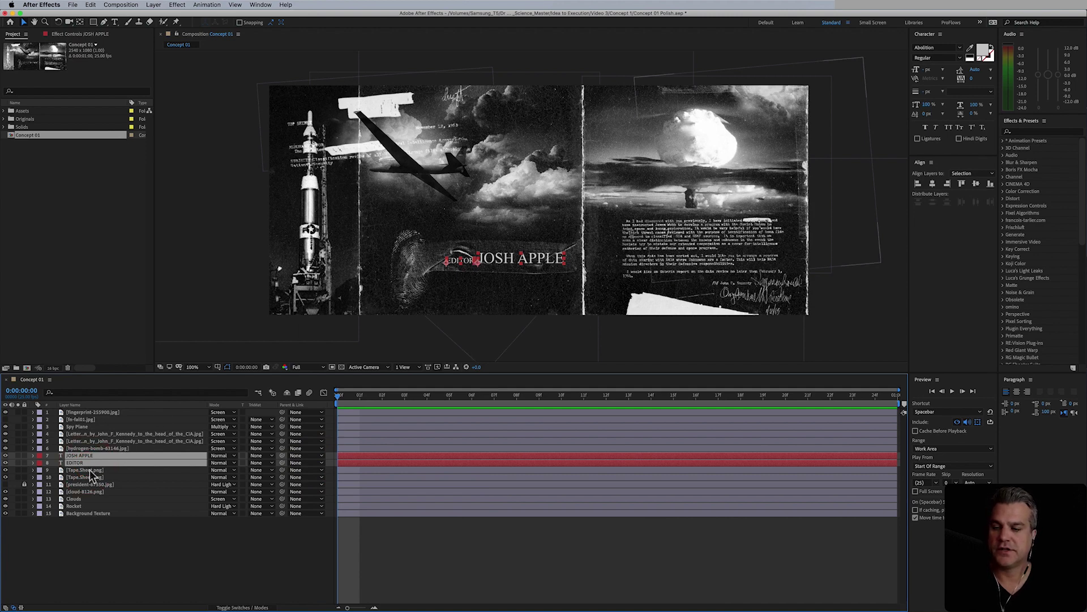
shift+click(88, 470)
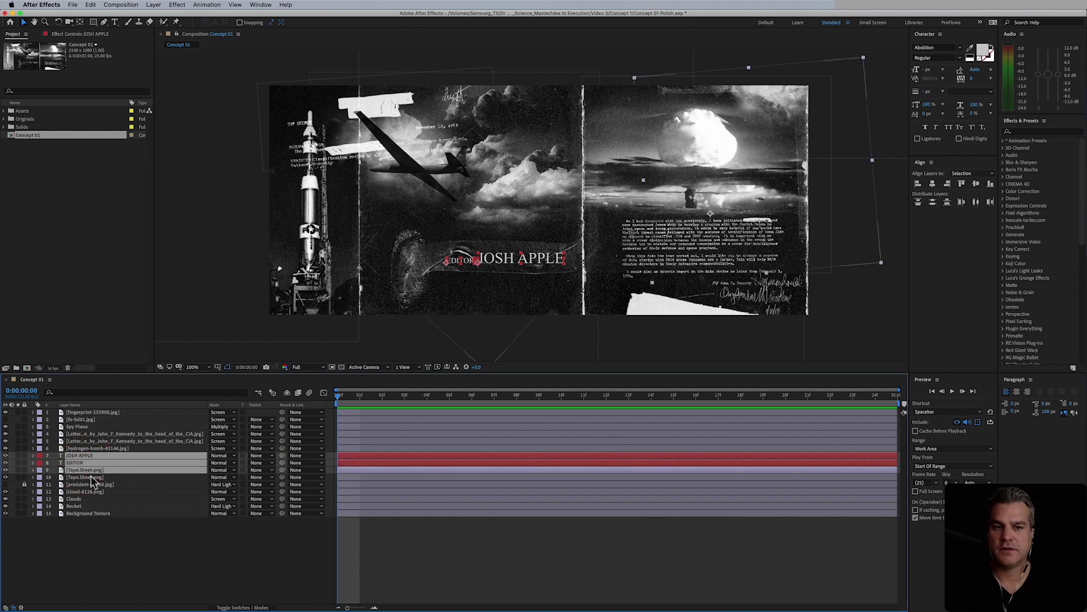
double_click(89, 478)
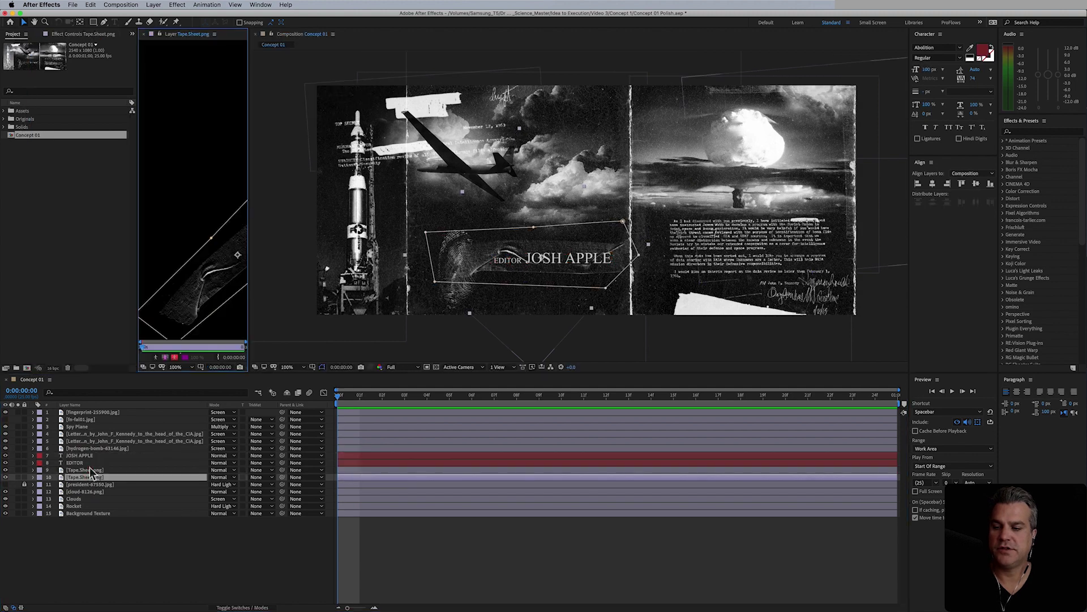
click(85, 470)
shift+click(80, 455)
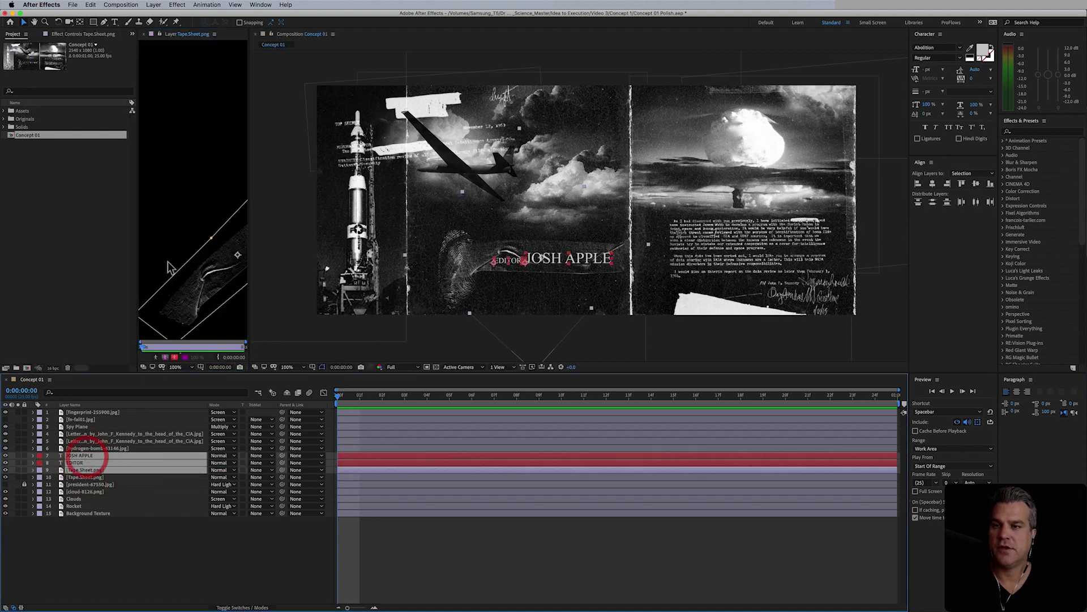
click(145, 34)
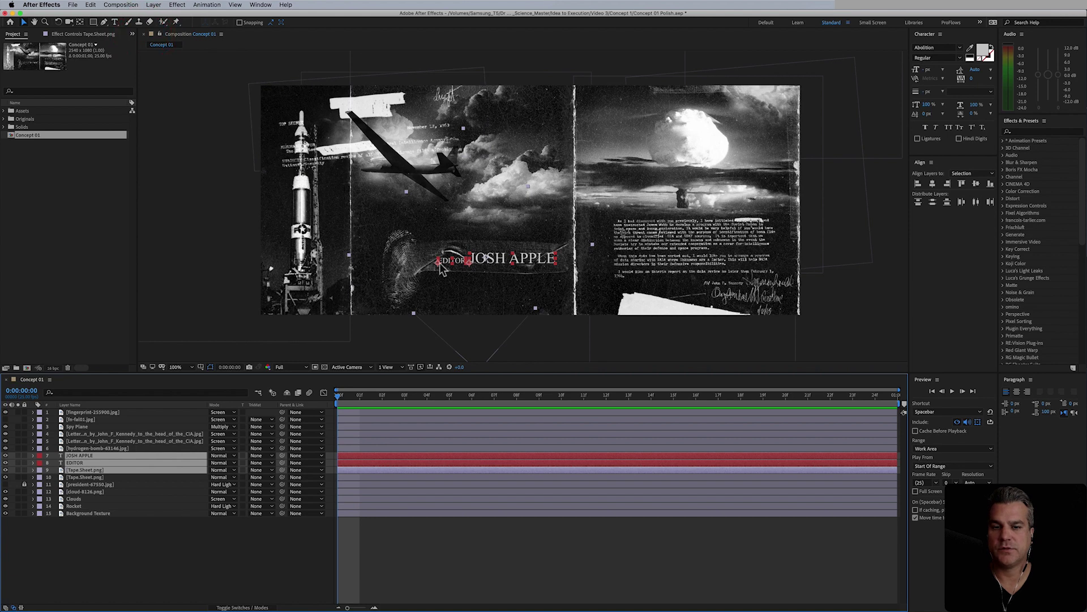
drag(443, 269, 489, 265)
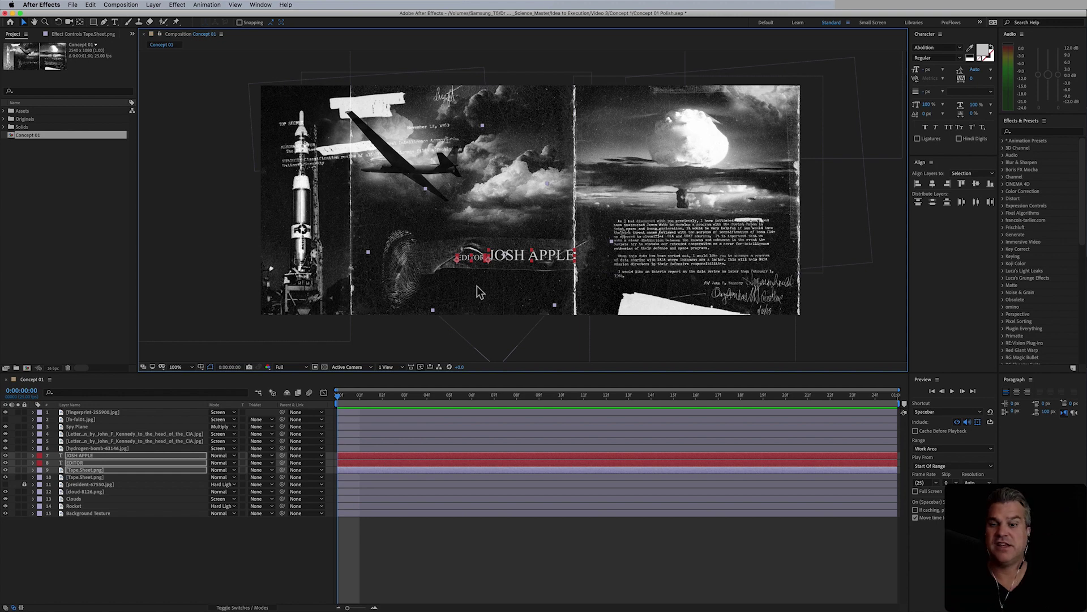
- Move the fingerprint slightly up-right and place the EDITOR text above the name title
click(411, 287)
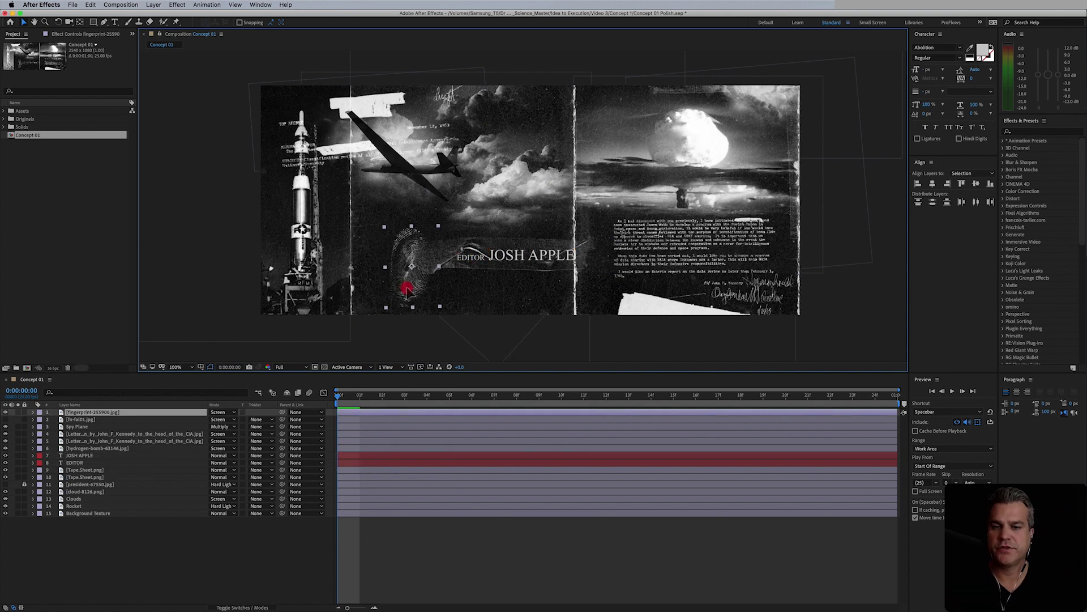
drag(411, 288, 414, 283)
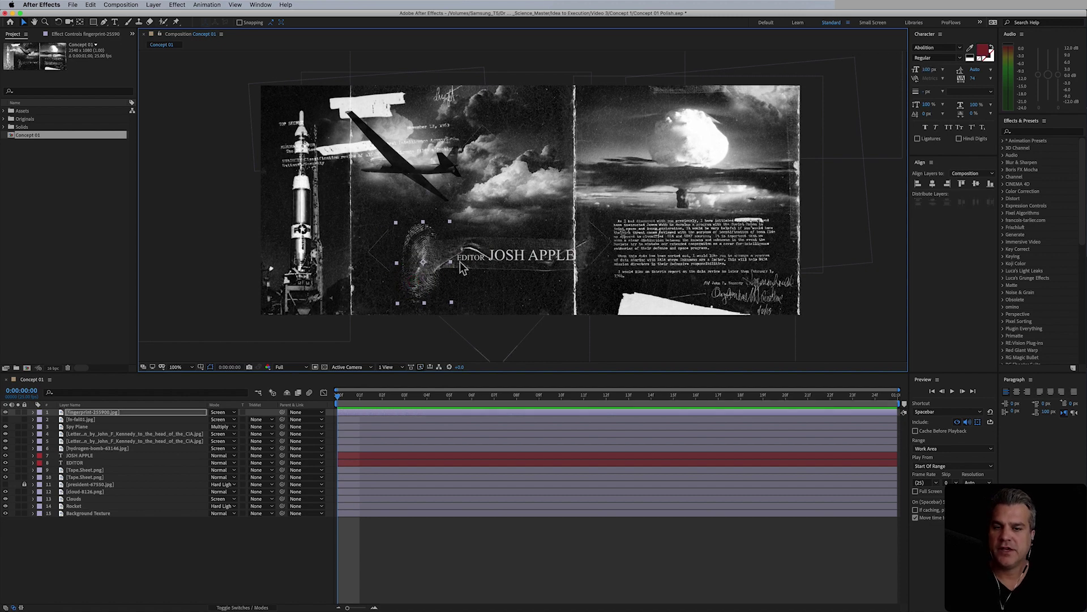
click(89, 462)
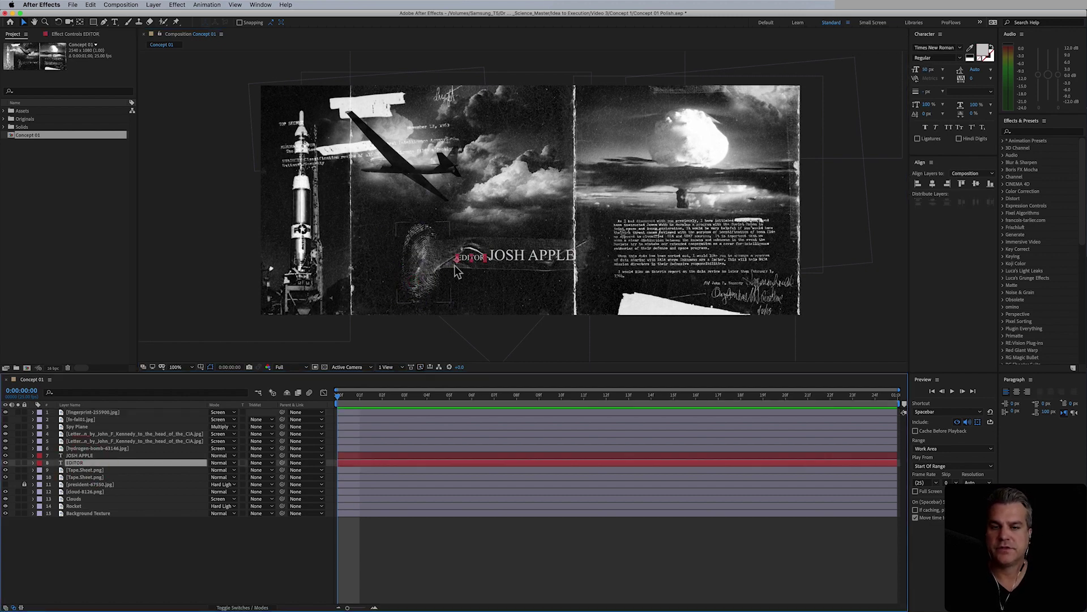
drag(479, 263, 499, 246)
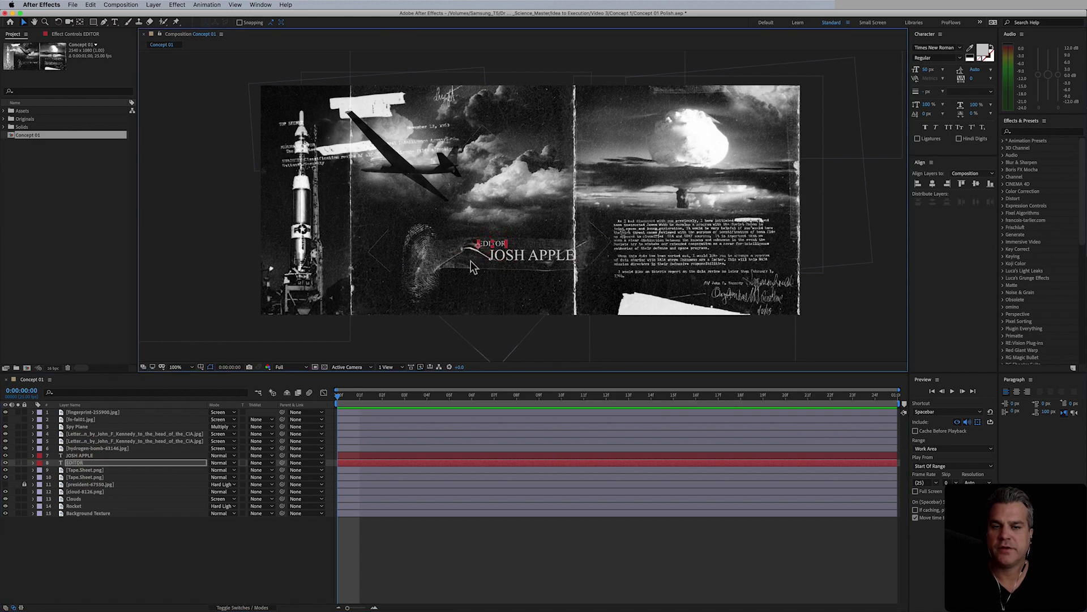
- Nudge the tape strip slightly left, then check the title layers' placement
click(93, 469)
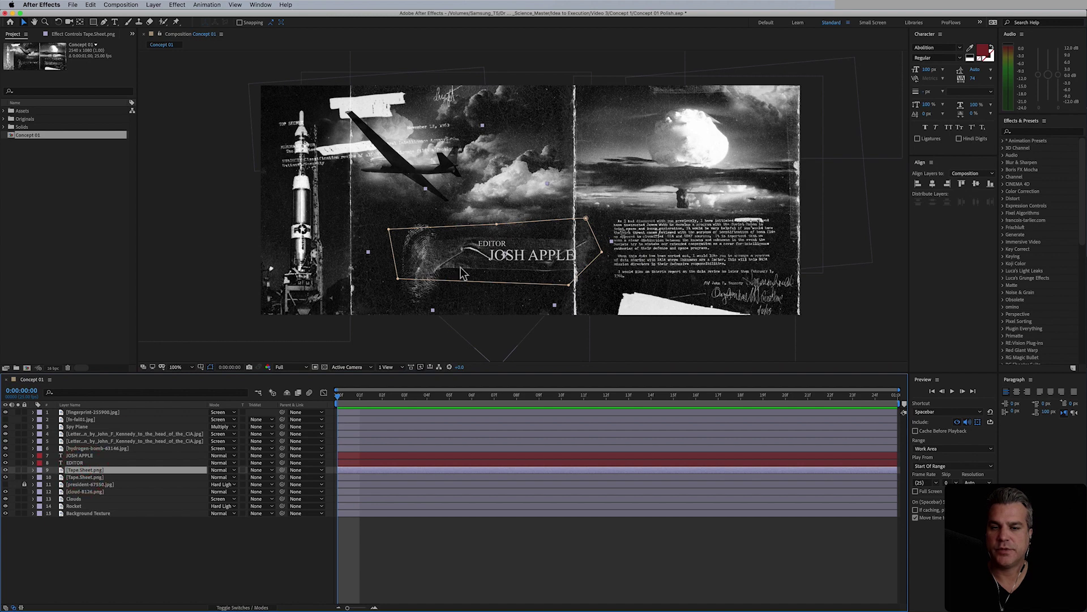
drag(462, 274, 456, 268)
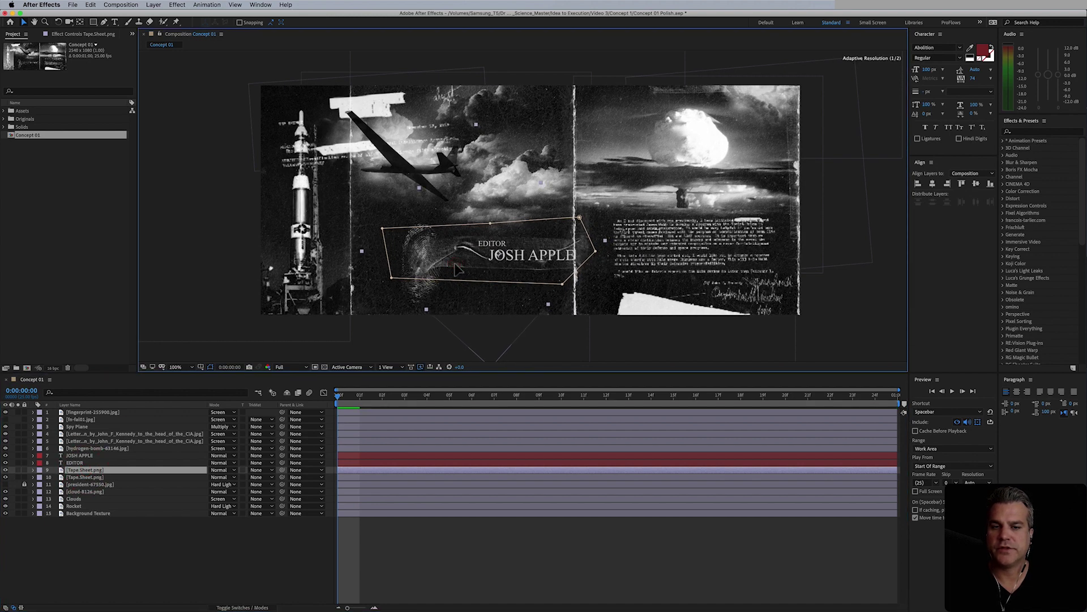
click(85, 463)
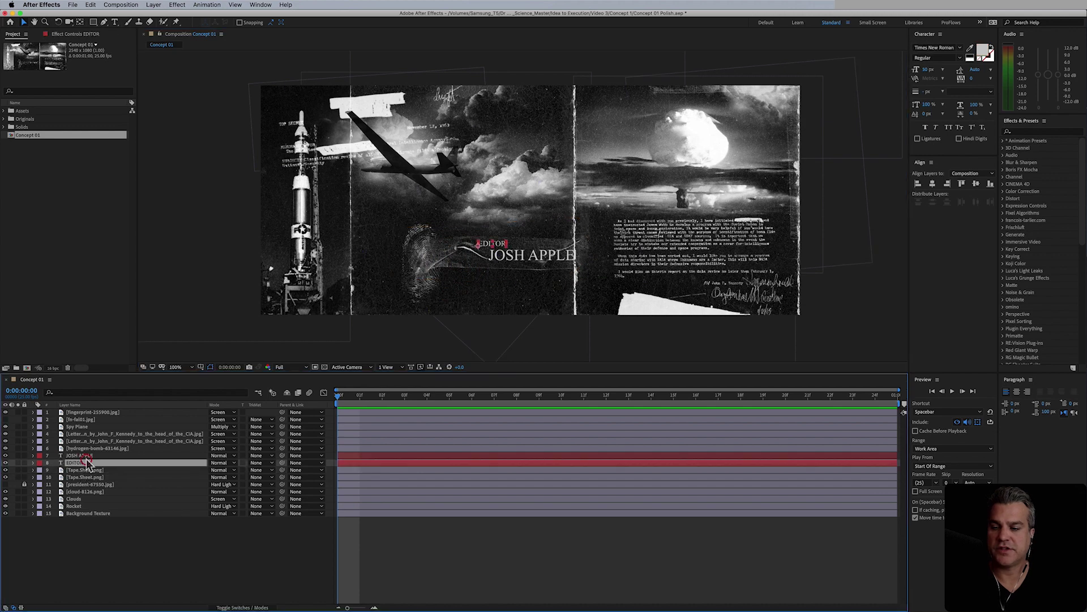
click(82, 455)
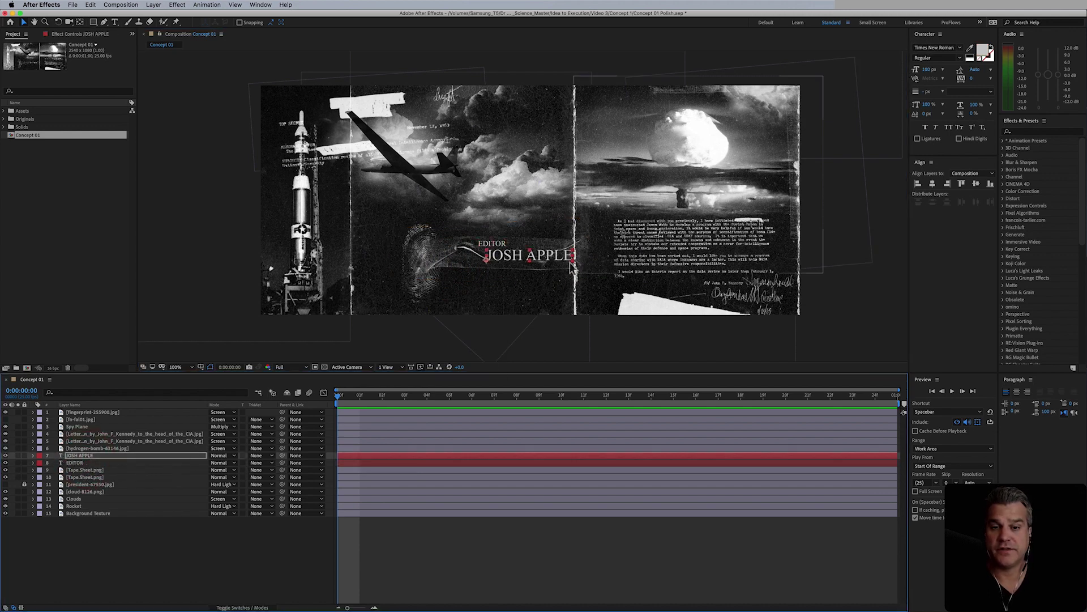
click(610, 554)
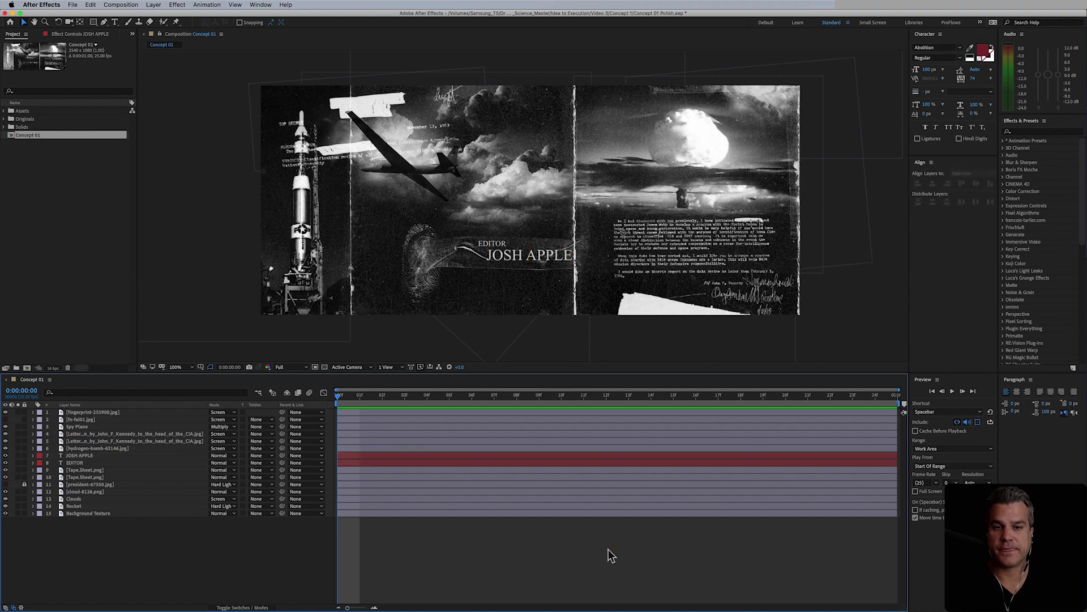
click(512, 263)
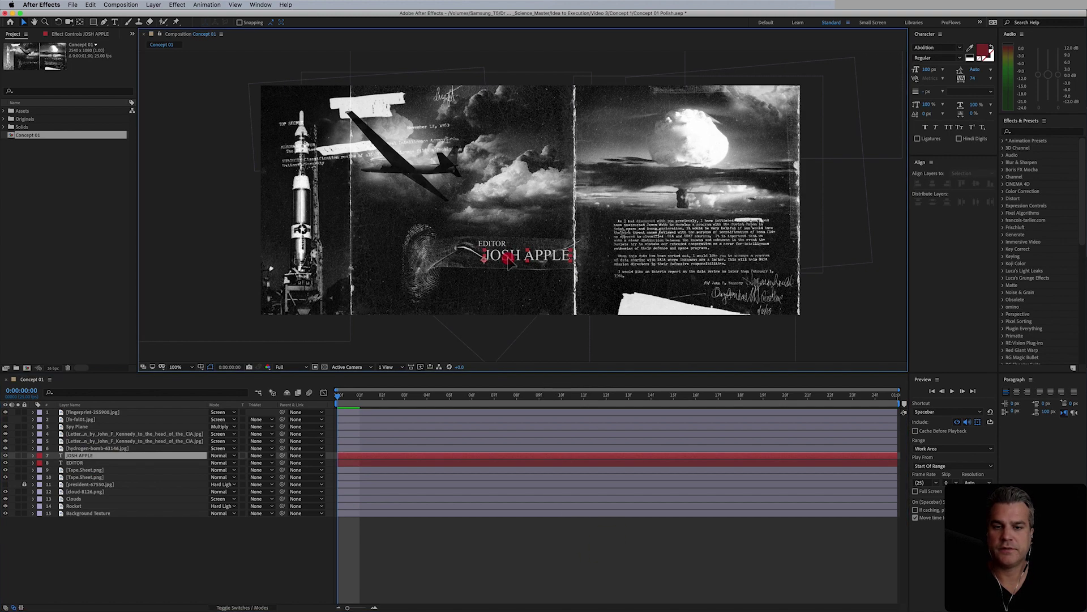
click(485, 244)
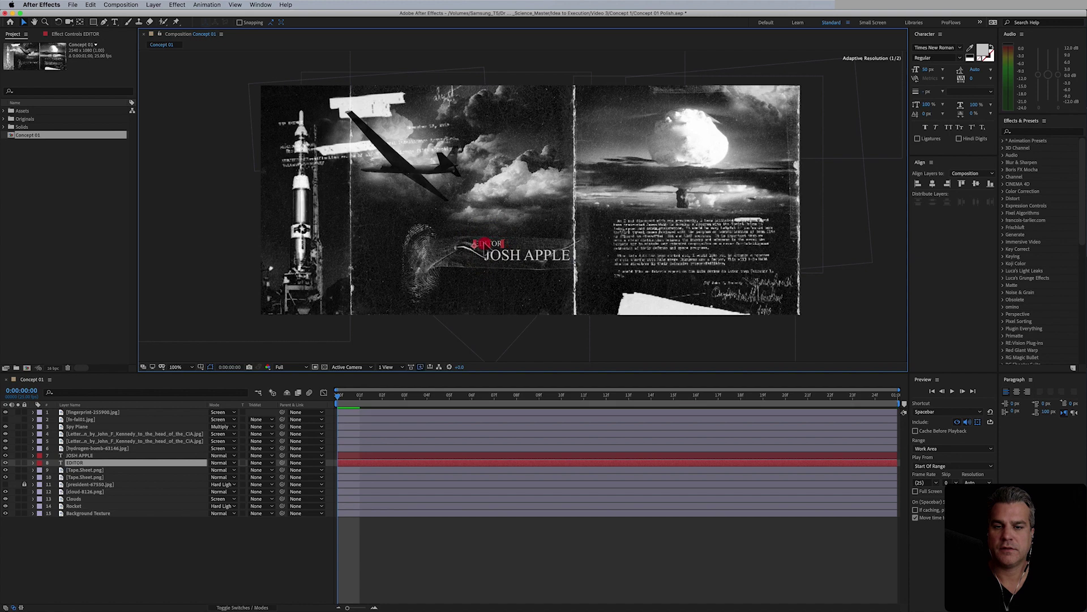
click(612, 532)
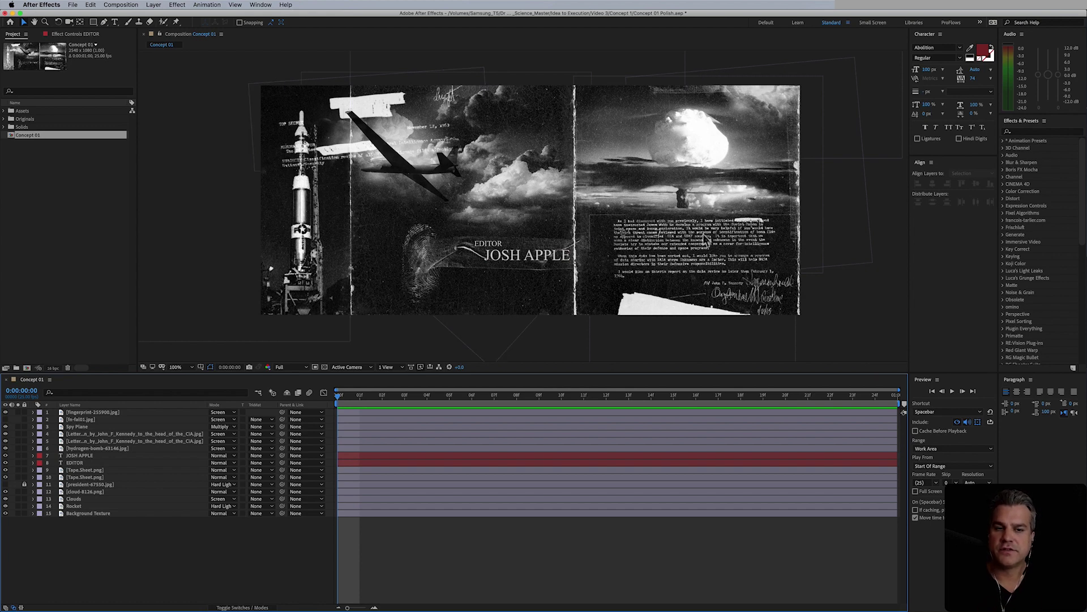
key(period)
scroll(765, 274, down, 3)
scroll(764, 273, right, 6)
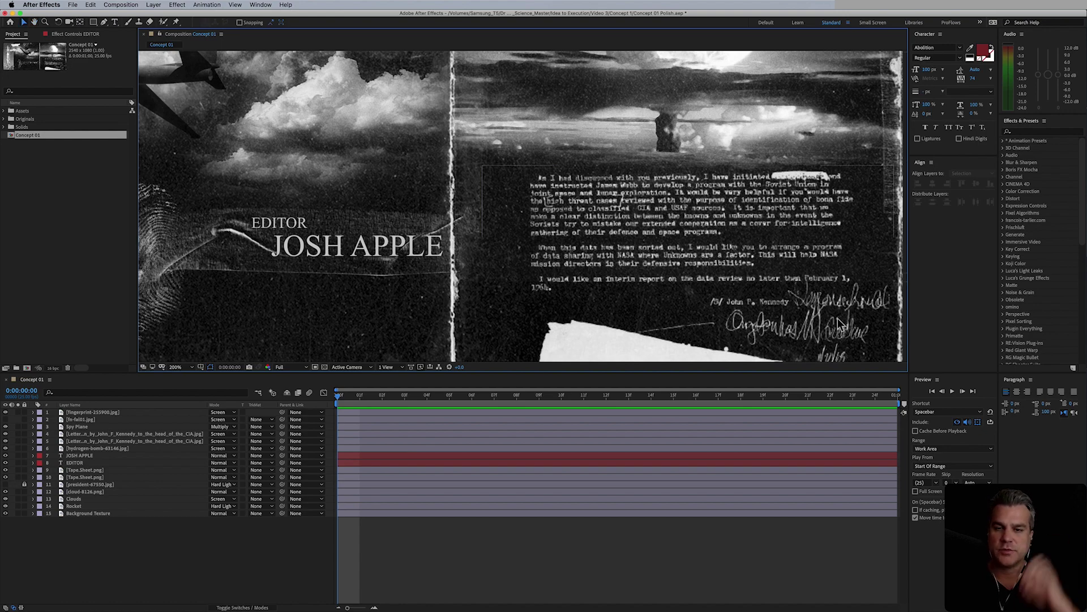
drag(422, 202, 699, 255)
mouse_move(450, 169)
mouse_down()
mouse_move(505, 187)
mouse_move(449, 165)
mouse_up()
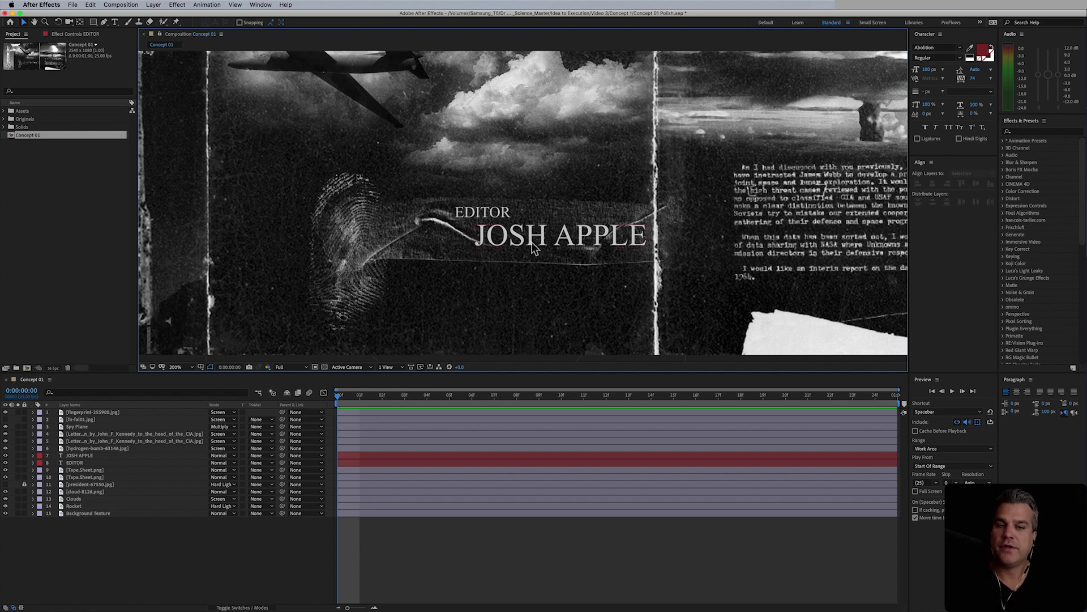
click(84, 463)
drag(83, 464, 79, 451)
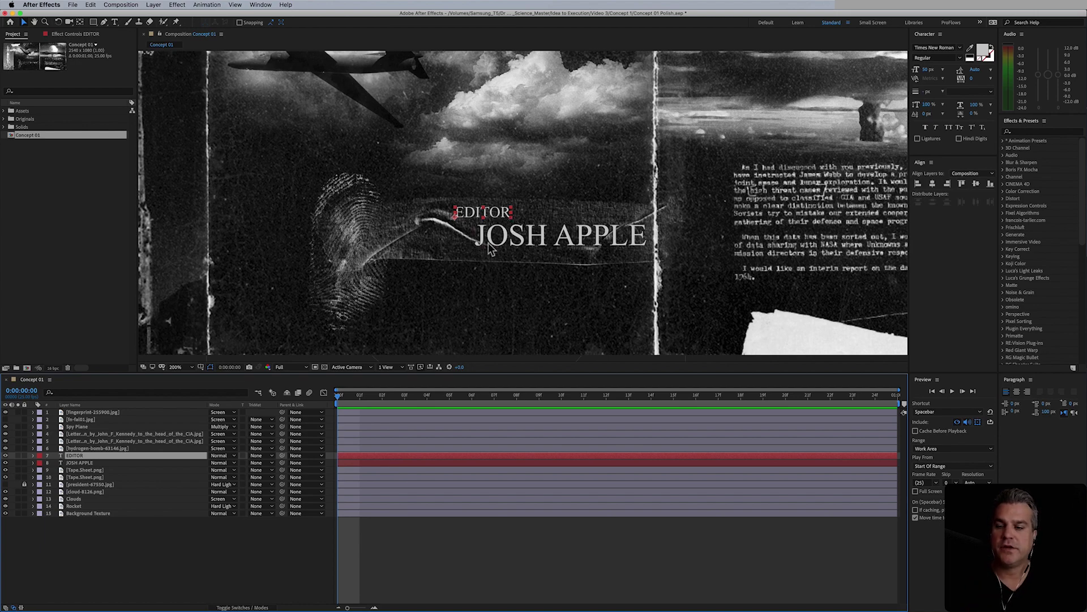
- Apply Gaussian Blur (Blur & Sharpen) to the EDITOR text layer
click(182, 5)
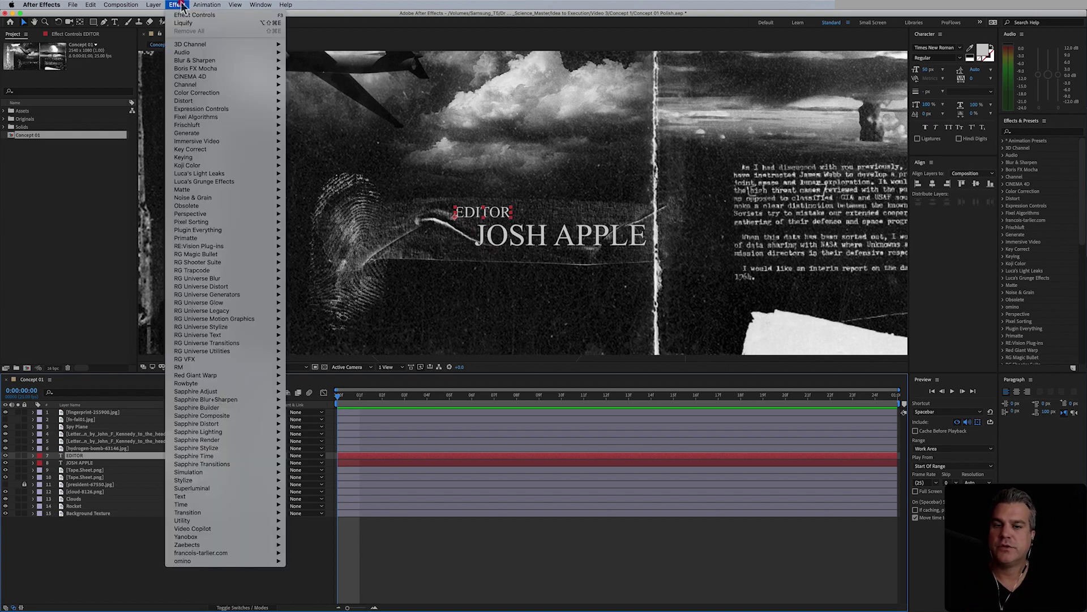
mouse_move(203, 60)
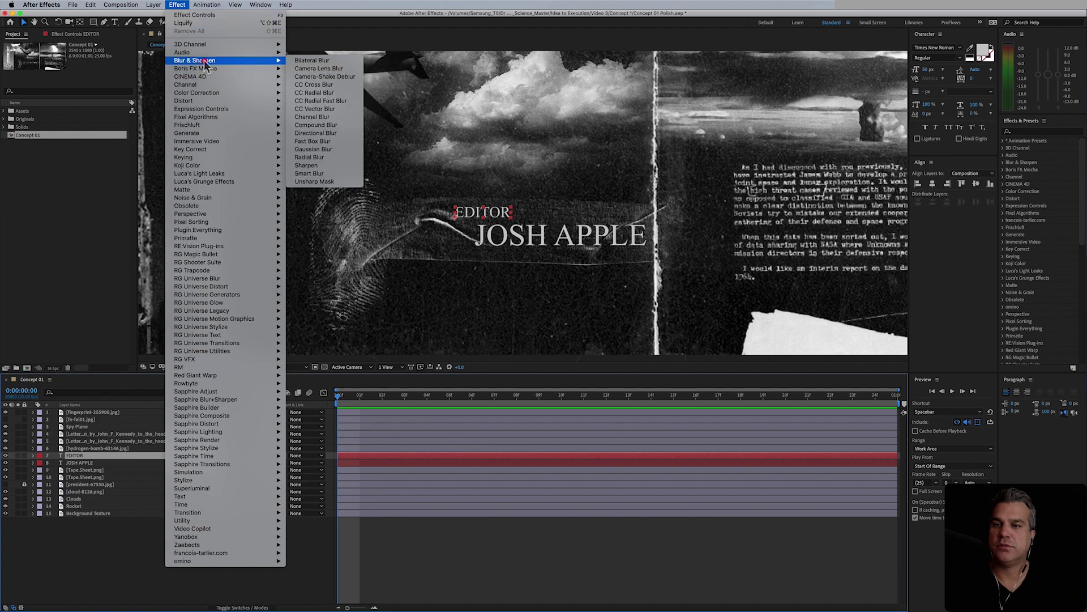
click(334, 149)
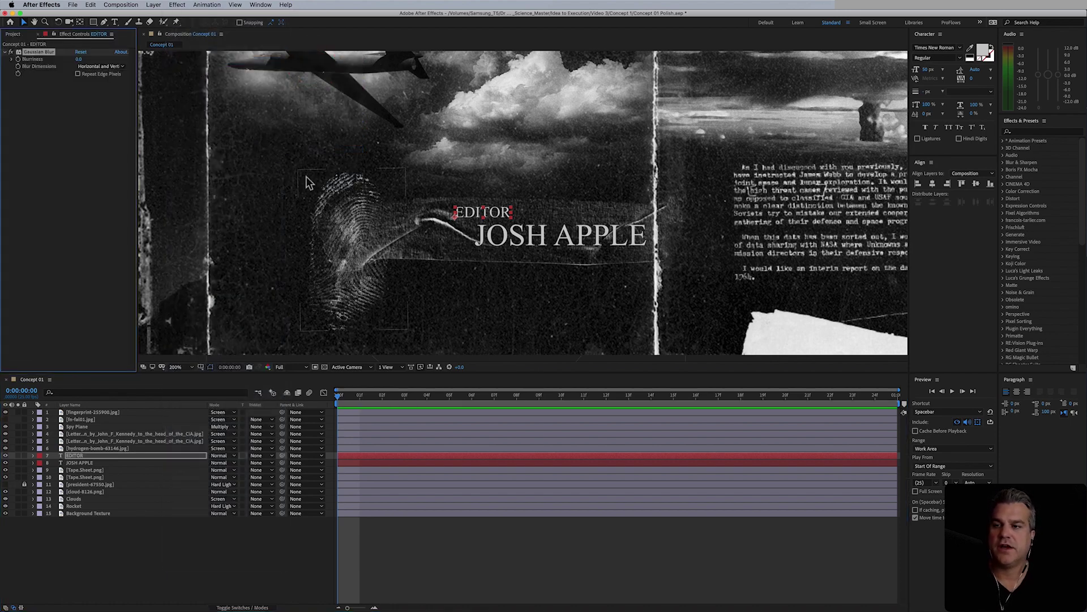
key(period)
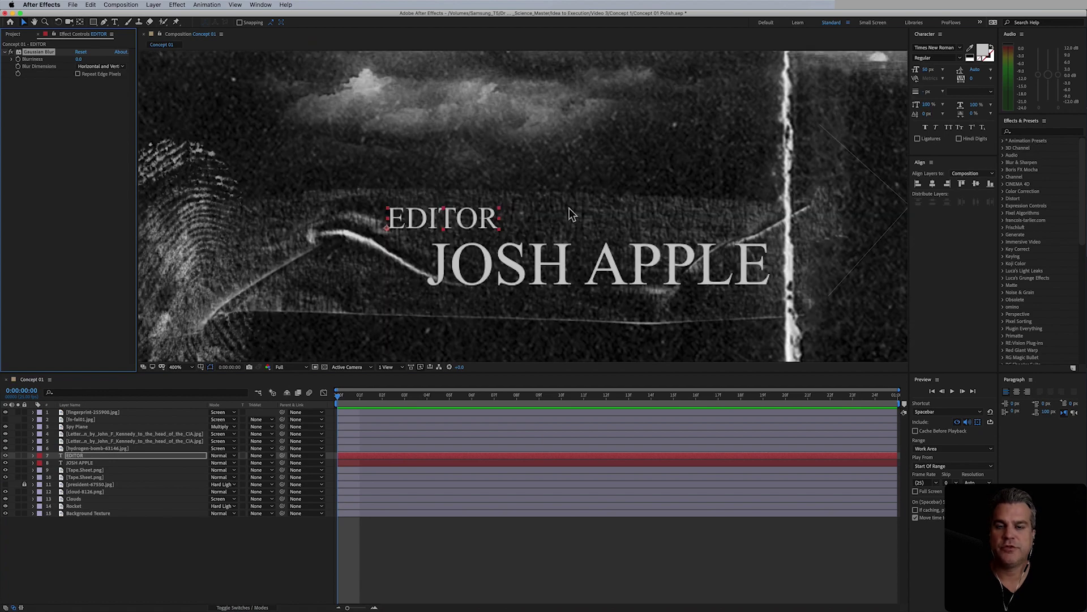
drag(569, 208, 425, 179)
key(v)
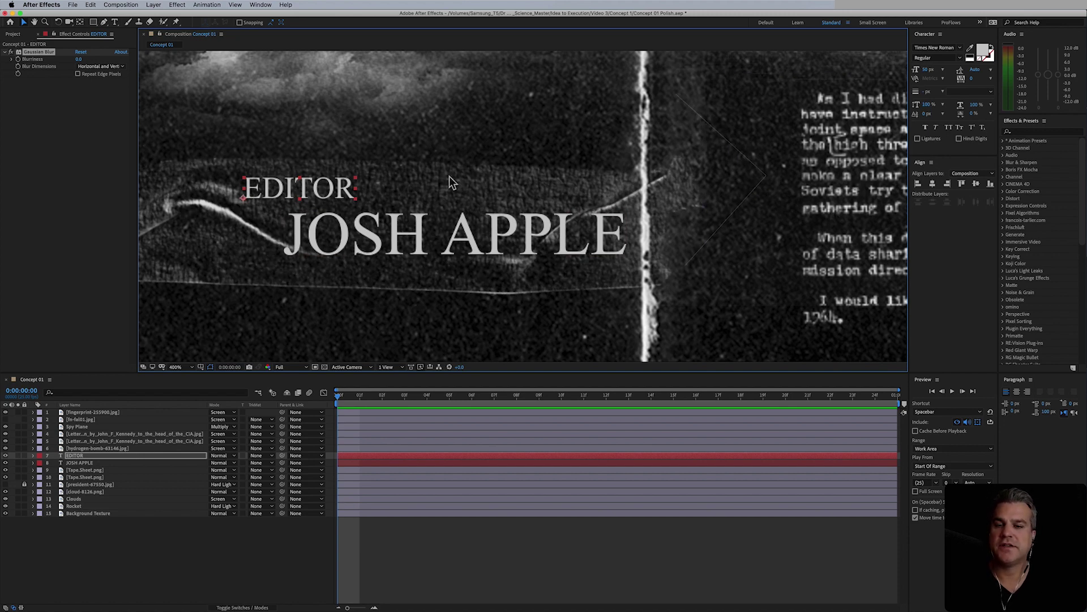
key(comma)
key(comma)
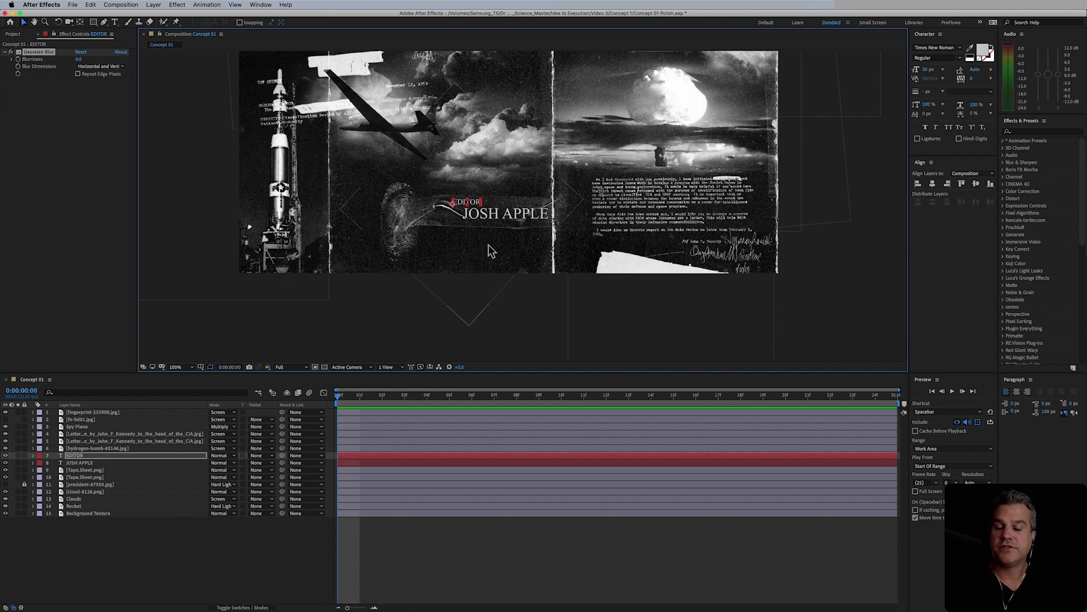
key(period)
key(period)
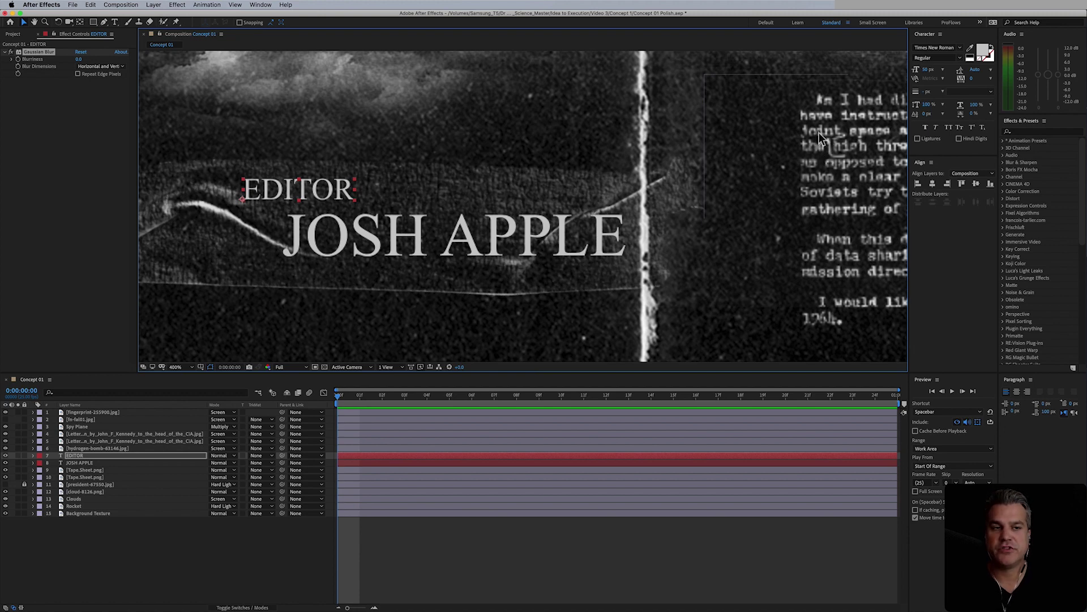
- Set the EDITOR Gaussian Blur Blurriness to 2, after briefly trying 4
click(79, 58)
text(2)
key(Return)
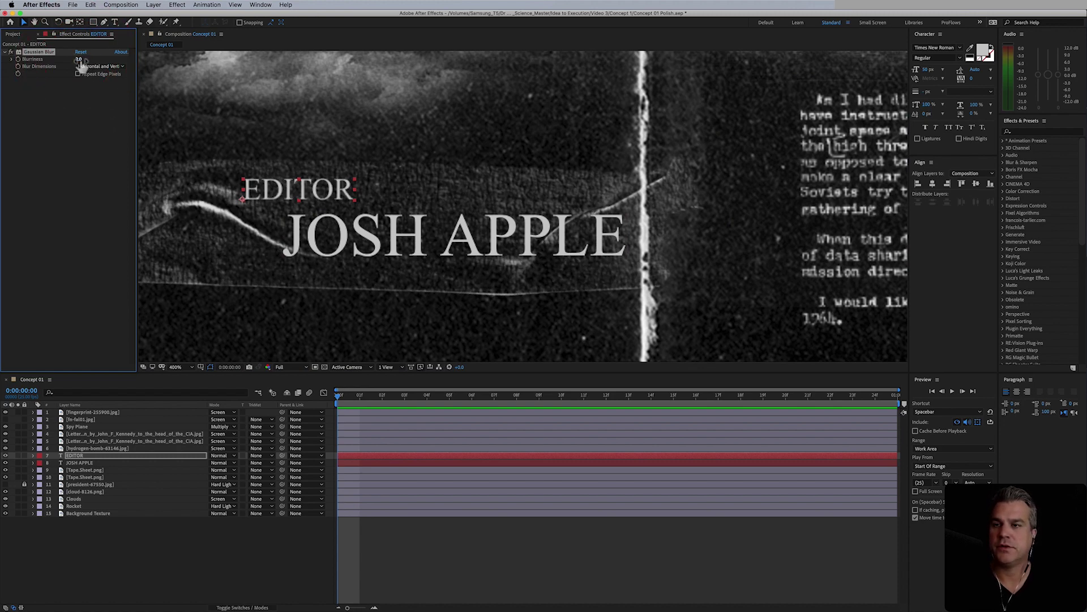
click(79, 59)
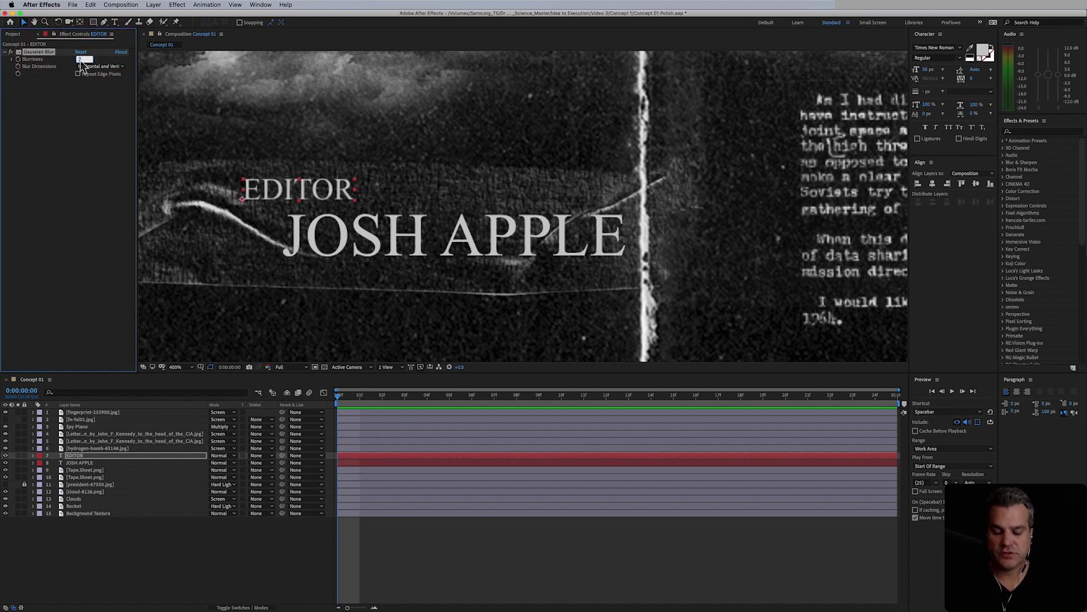
key(Return)
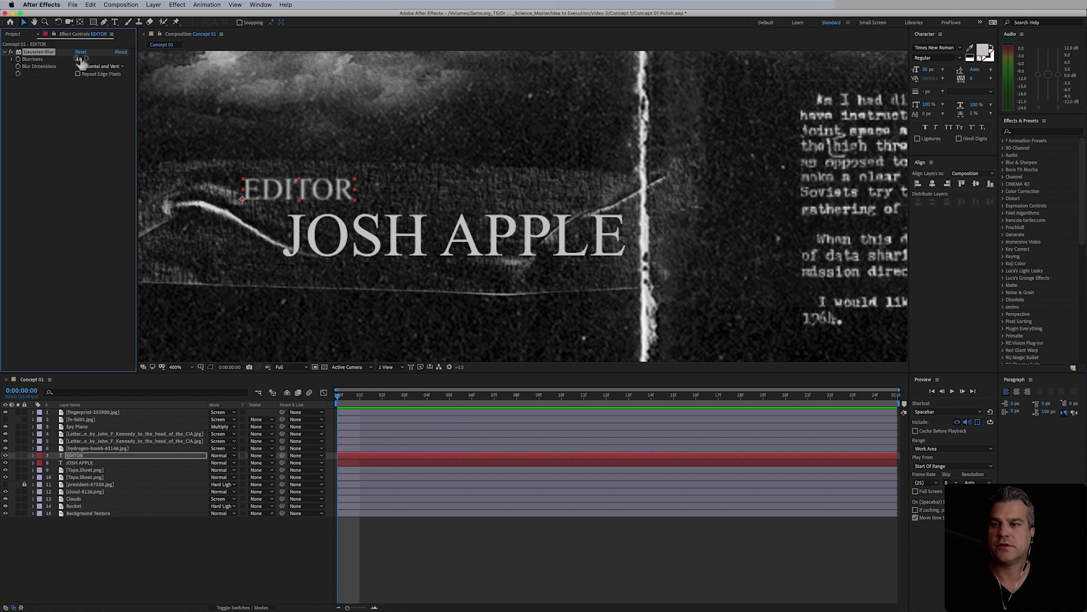
click(80, 59)
text(2)
key(Return)
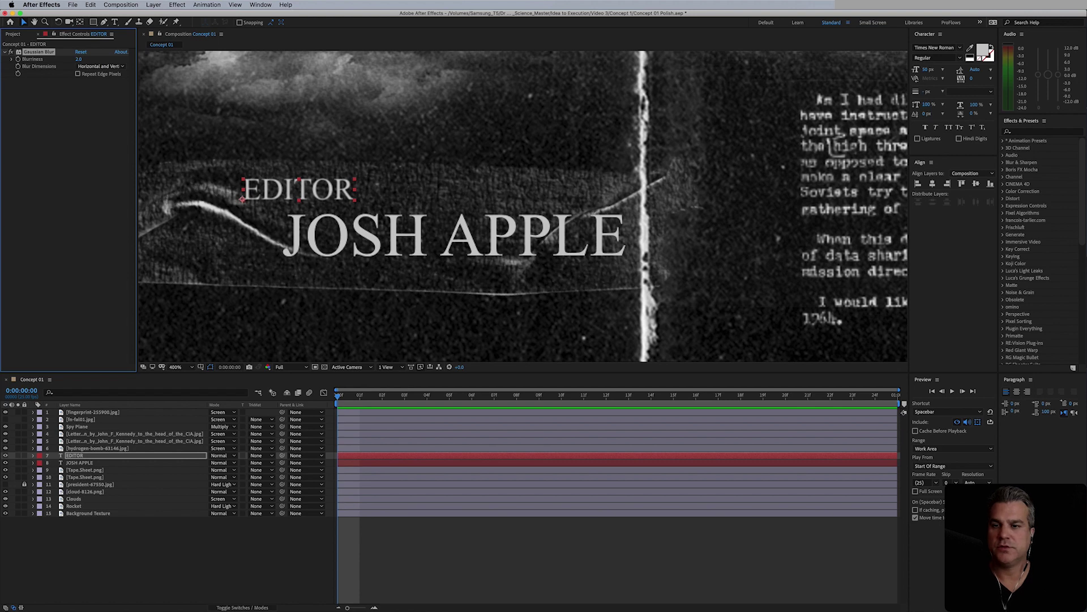
click(80, 60)
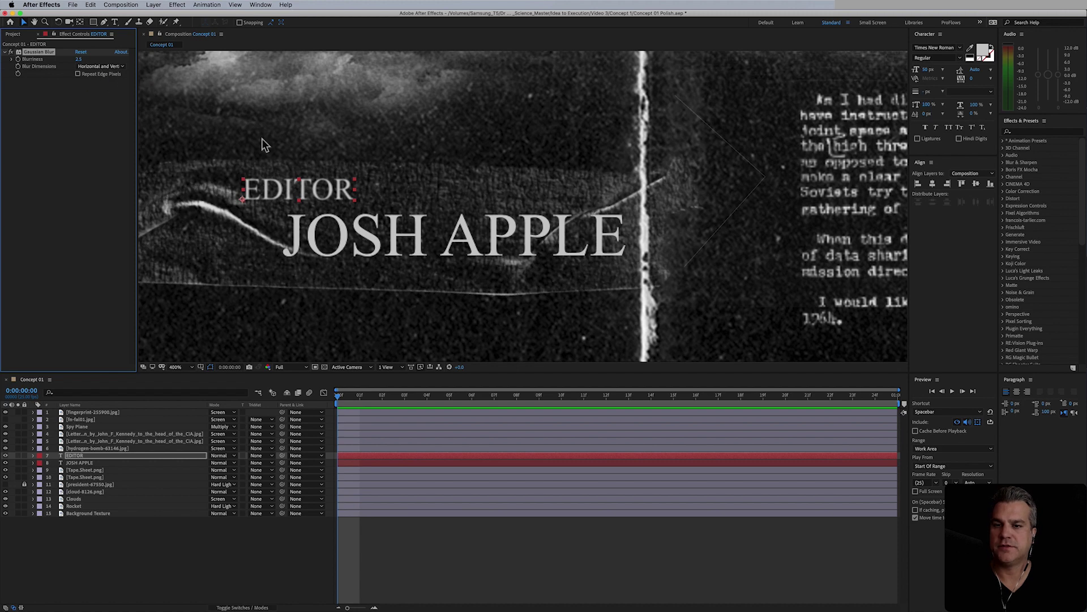
click(96, 468)
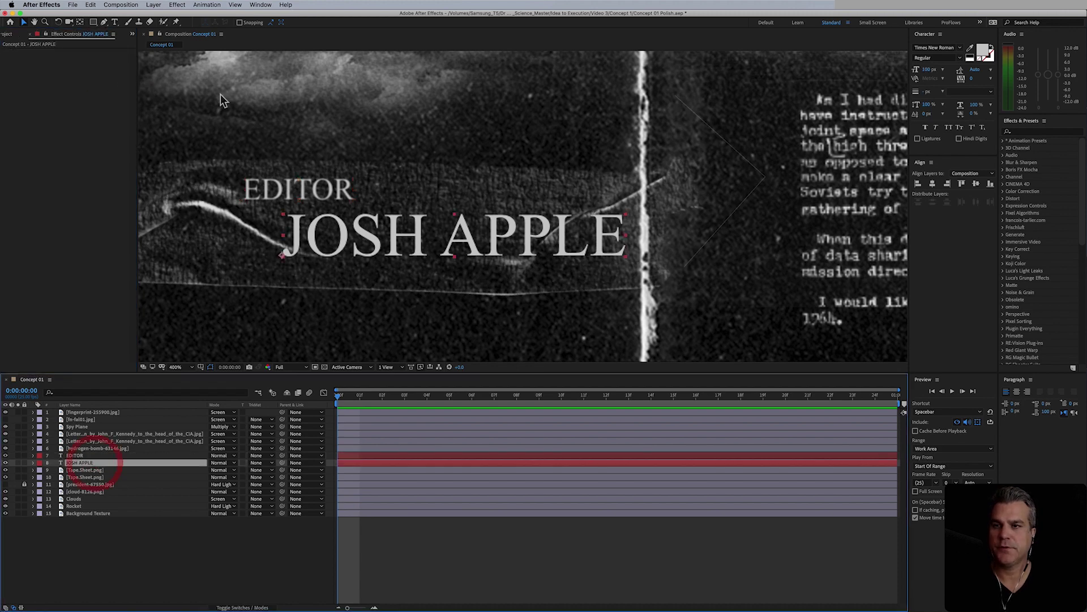
click(177, 4)
click(193, 23)
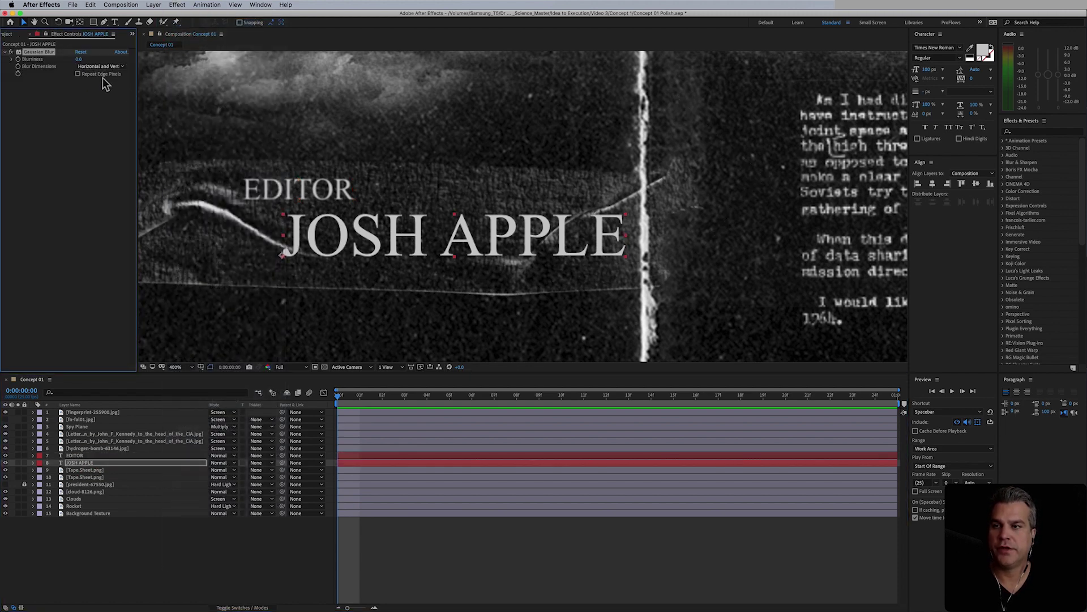
click(81, 60)
text(2.5)
key(Return)
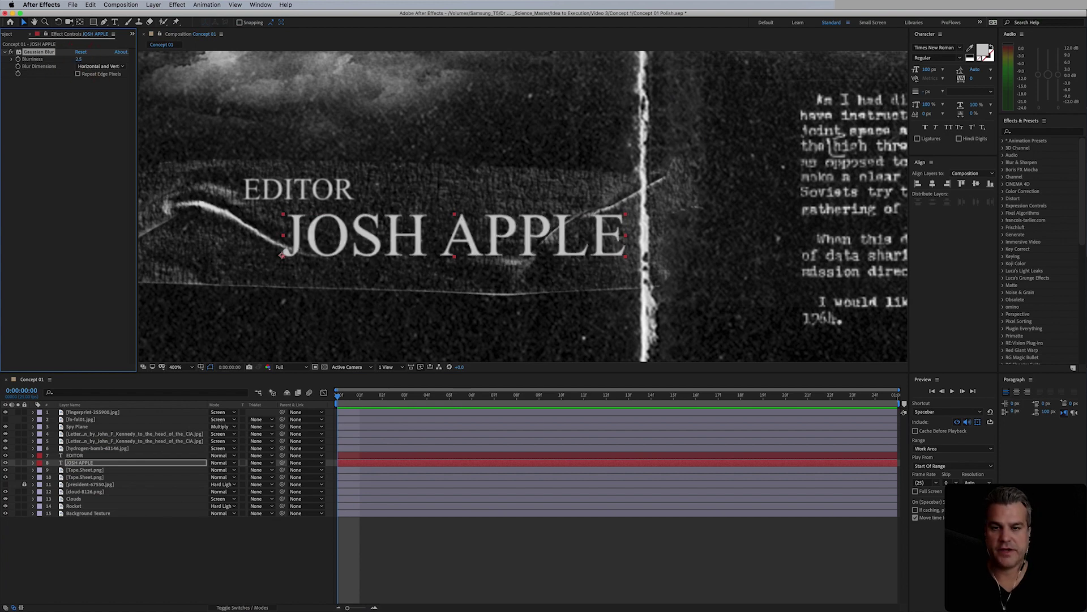
click(80, 60)
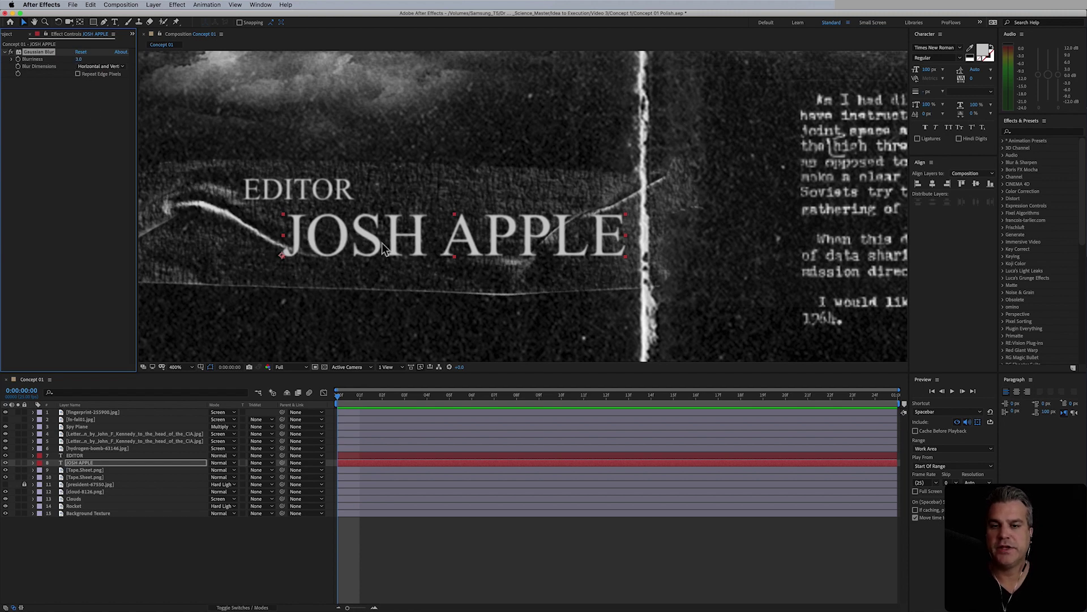
key(comma)
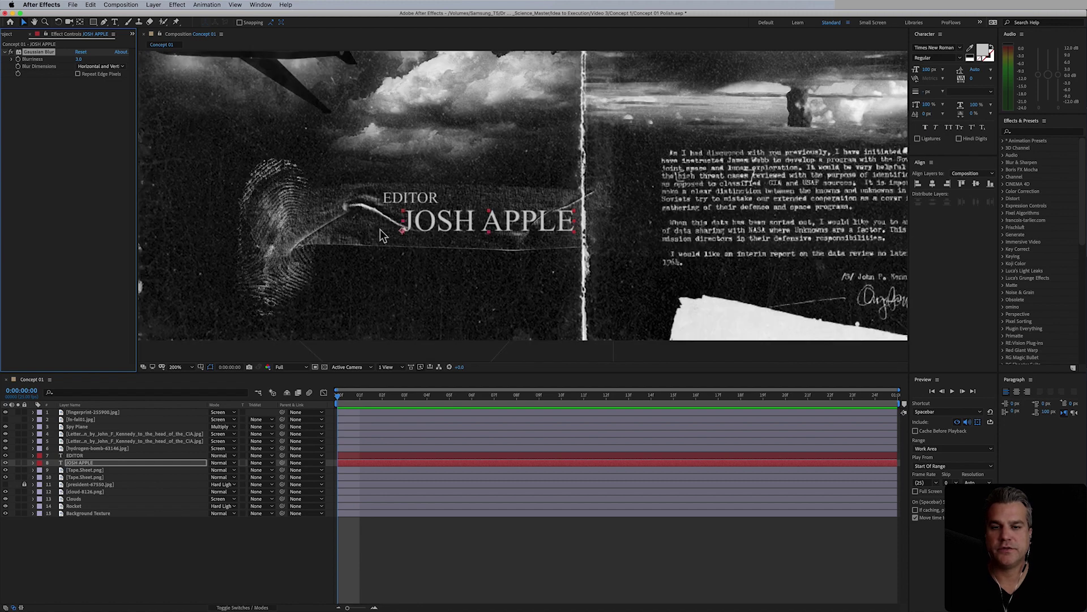
key(comma)
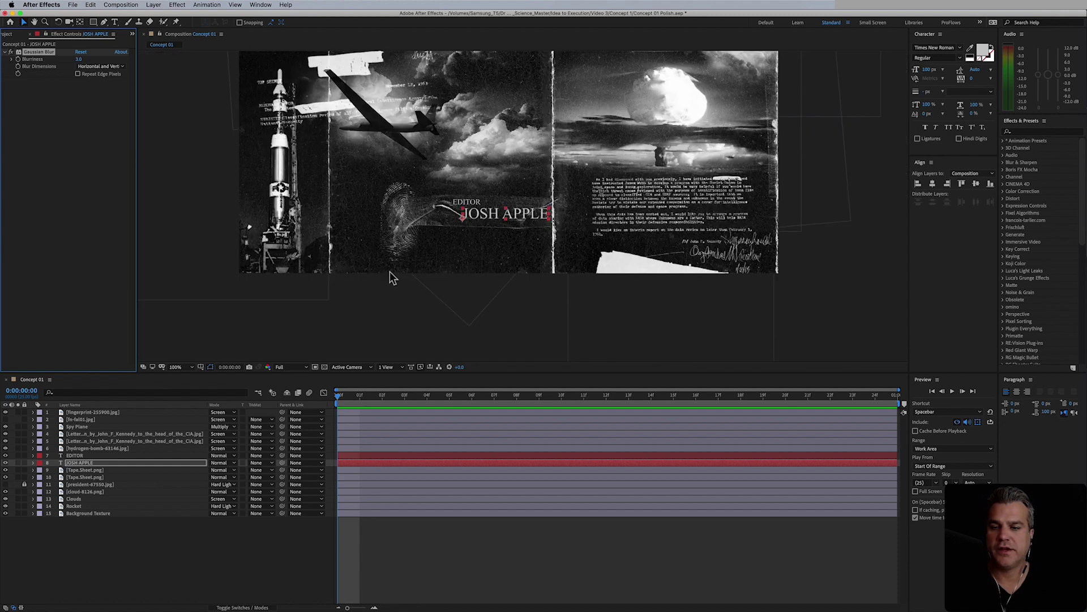
drag(419, 292, 467, 330)
click(584, 586)
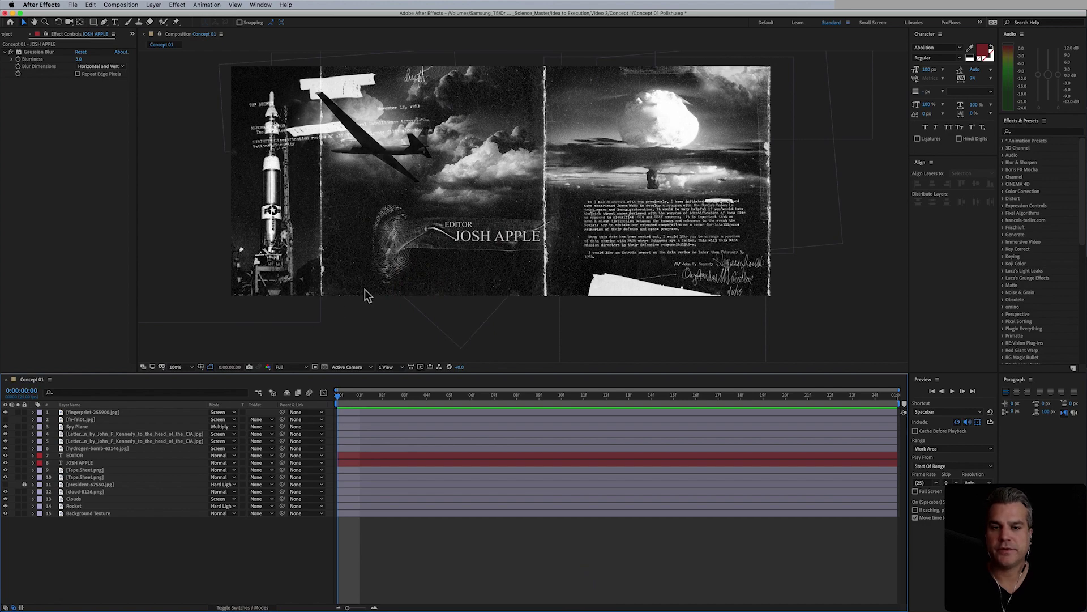
key(period)
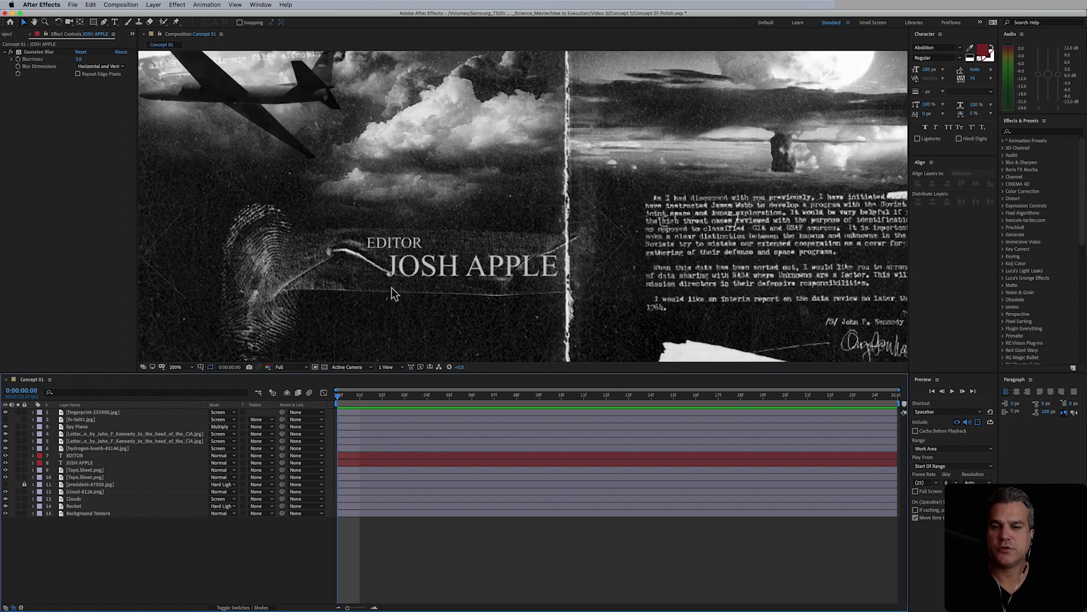
key(period)
drag(375, 305, 459, 226)
key(v)
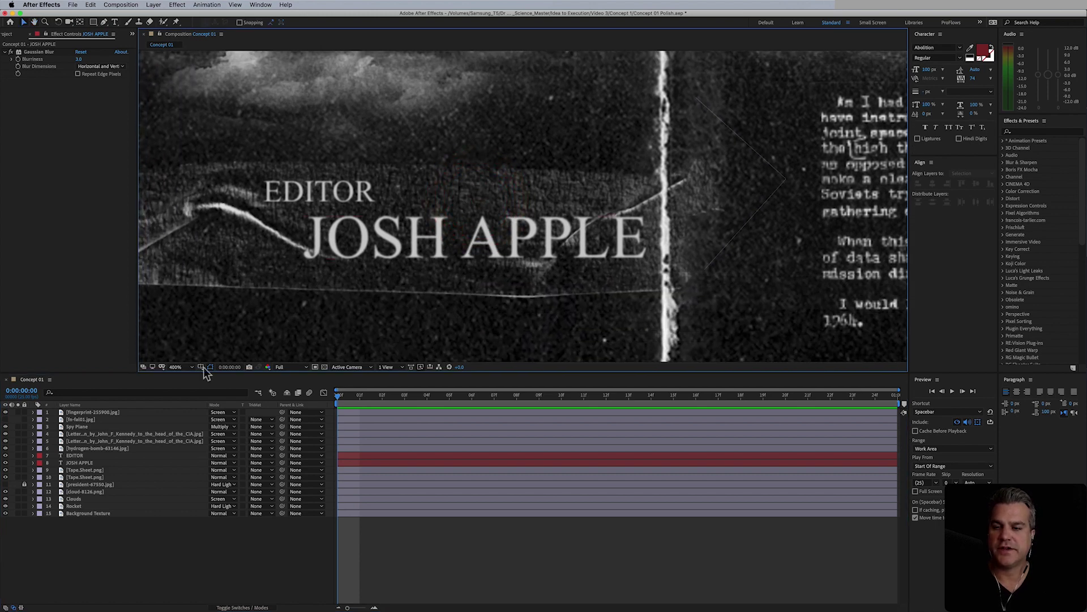
click(85, 462)
shift+click(80, 455)
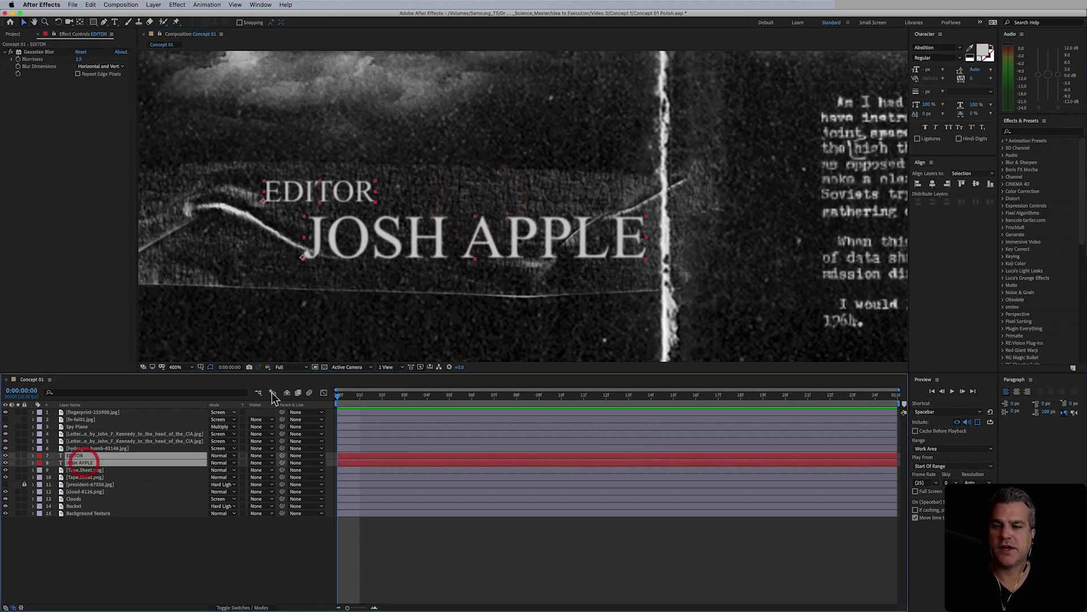
key(comma)
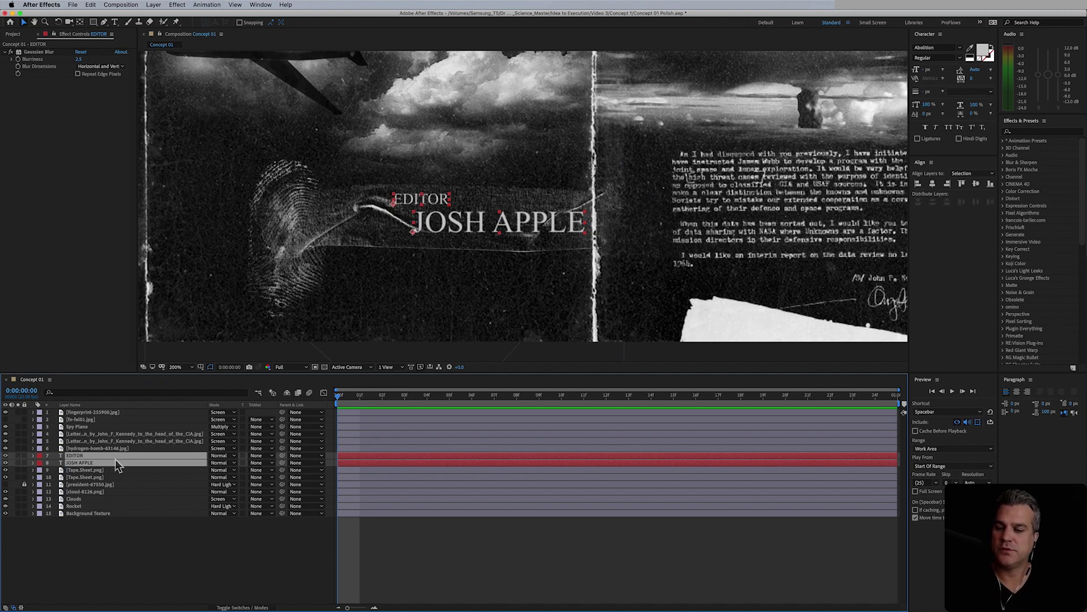
right_click(86, 462)
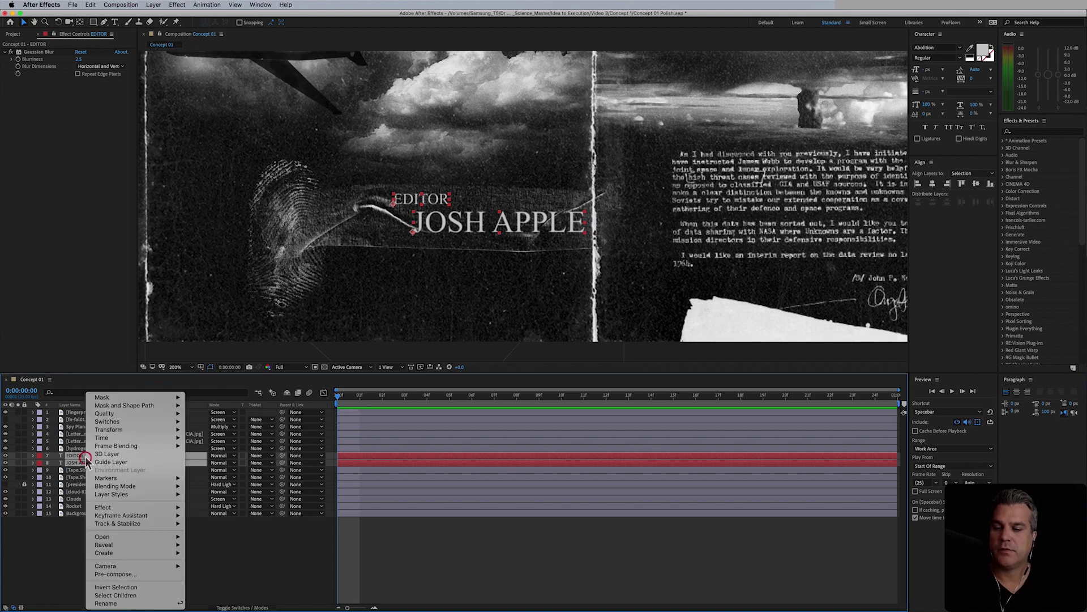
click(139, 575)
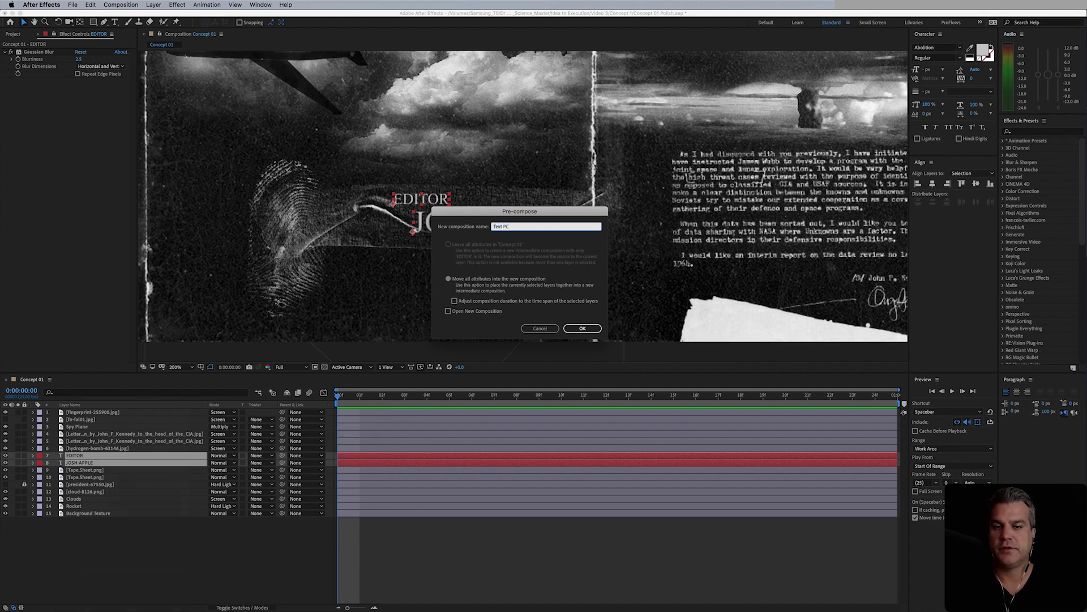
key(Return)
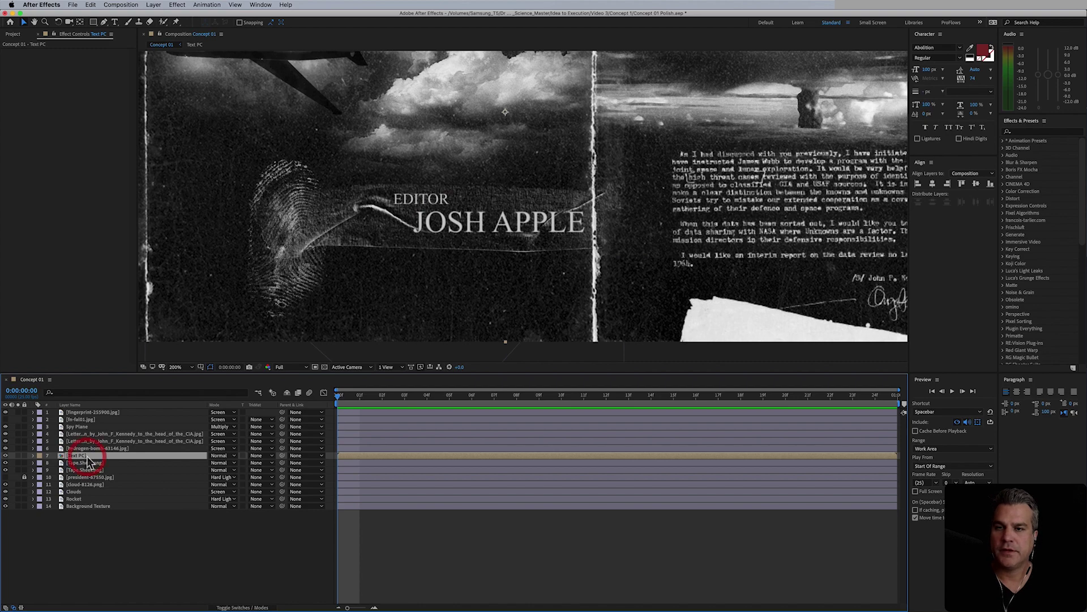
- Apply Distort > Liquify to the Text PC layer
click(177, 5)
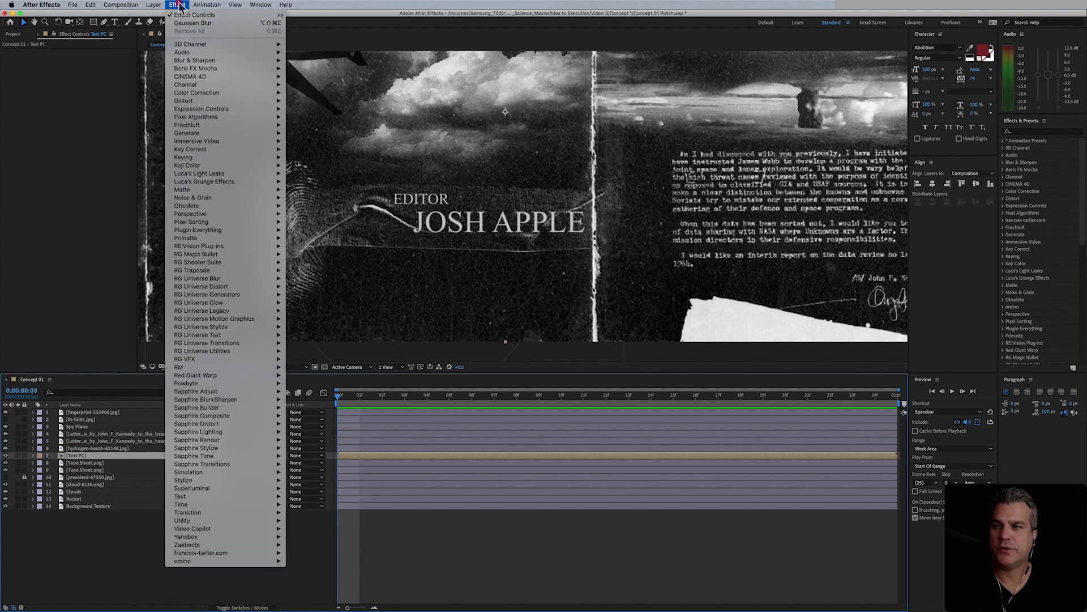
click(177, 5)
click(178, 5)
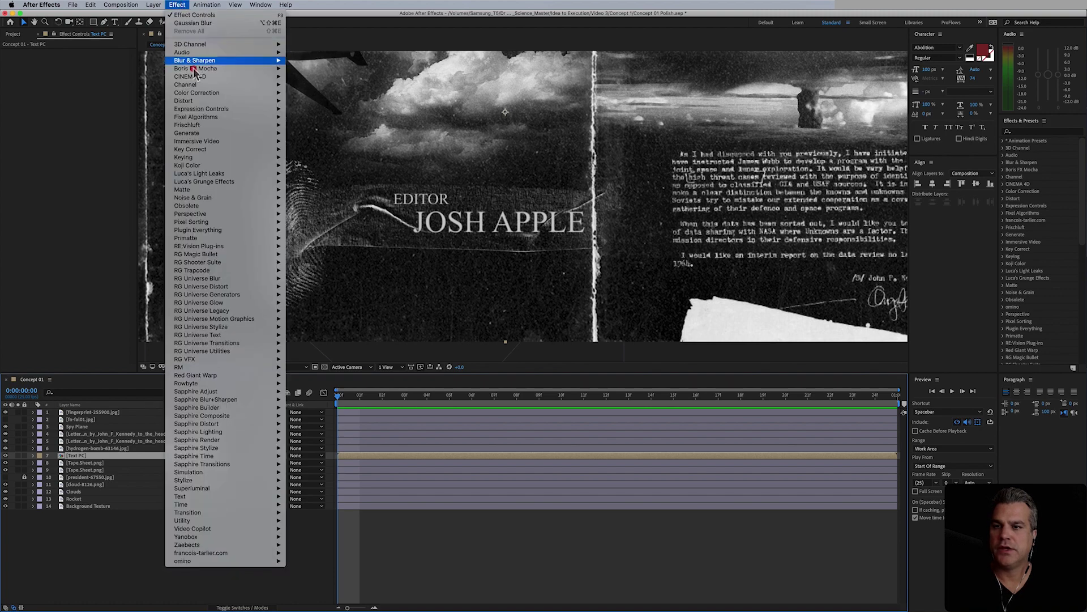
mouse_move(194, 106)
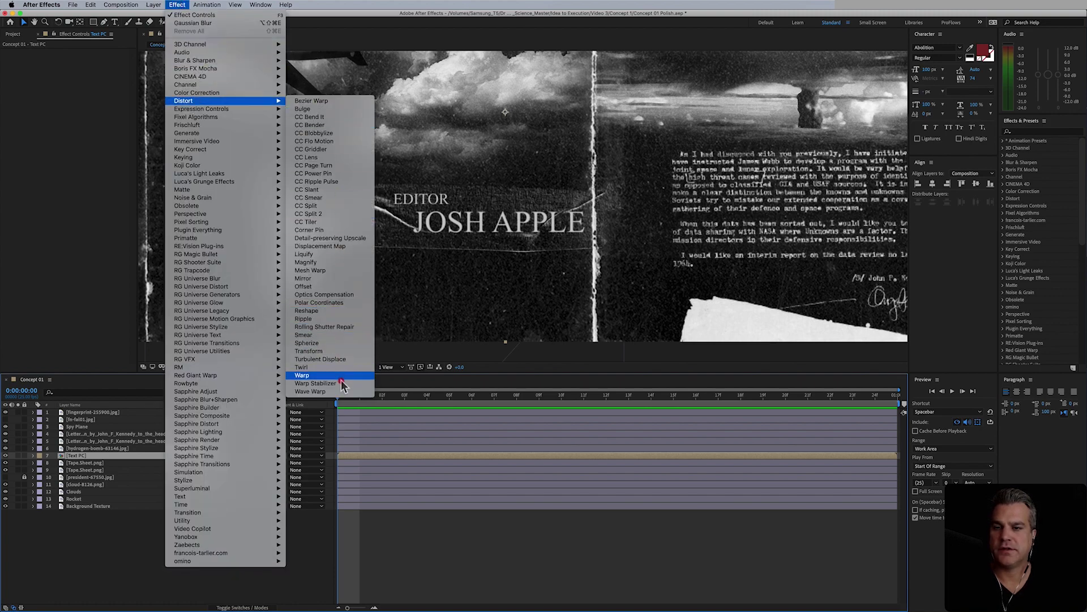
click(347, 257)
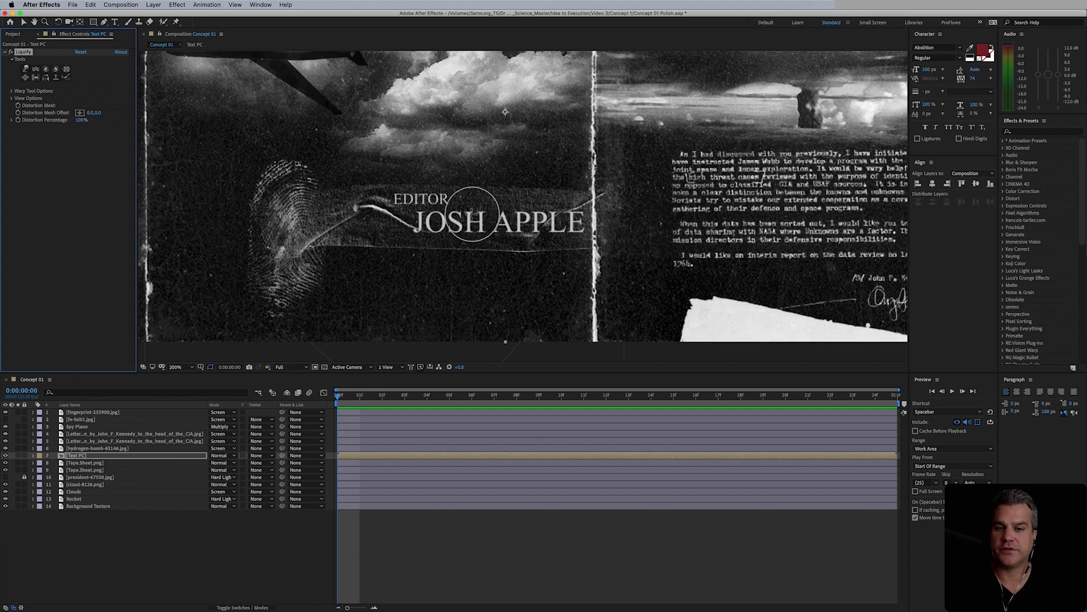
drag(490, 218, 476, 233)
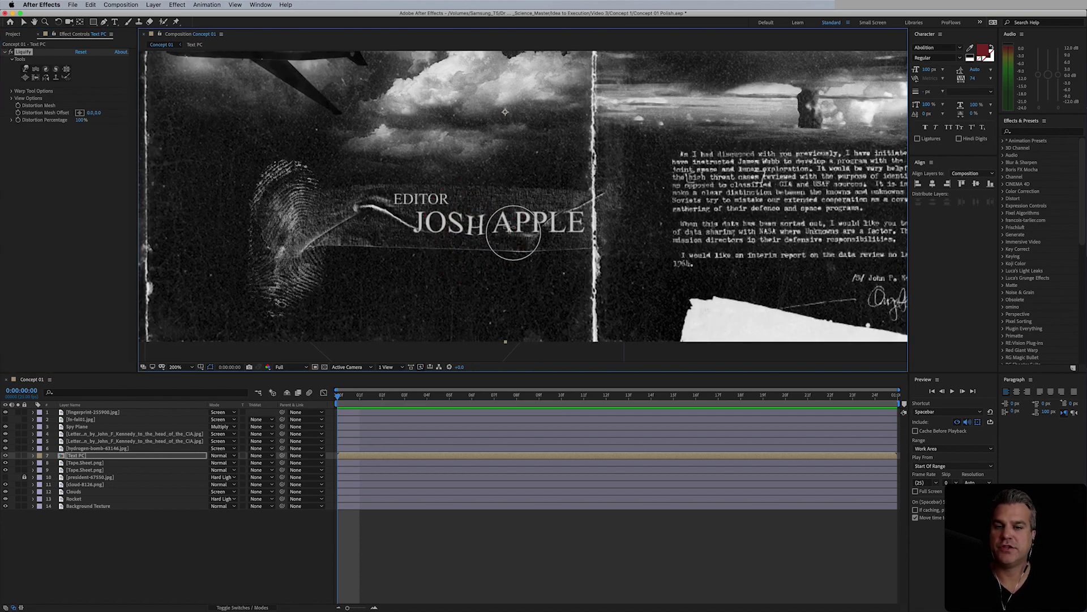
drag(544, 227, 567, 233)
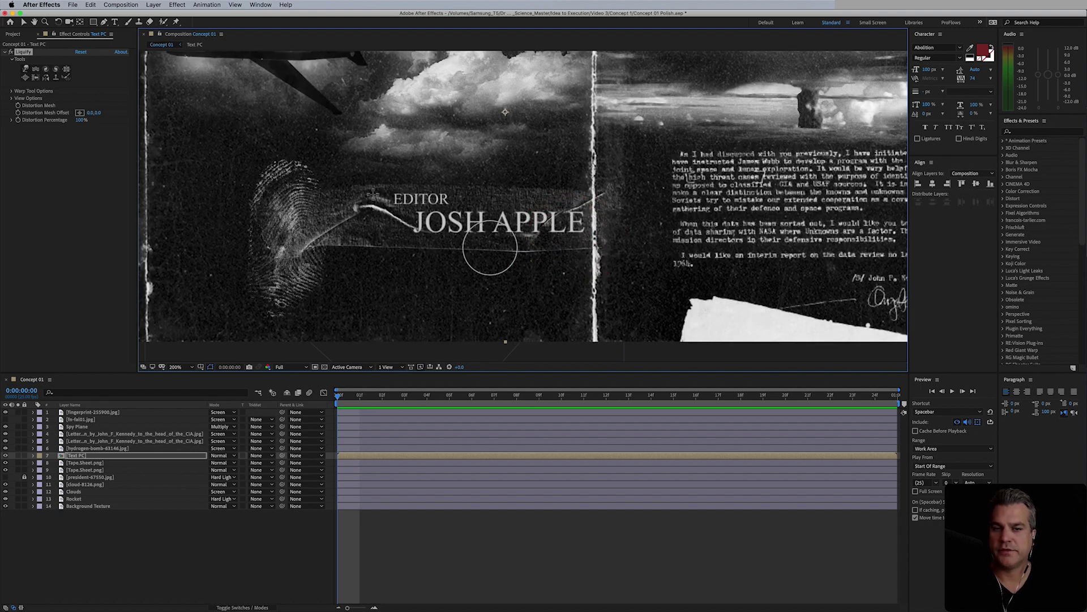
click(26, 70)
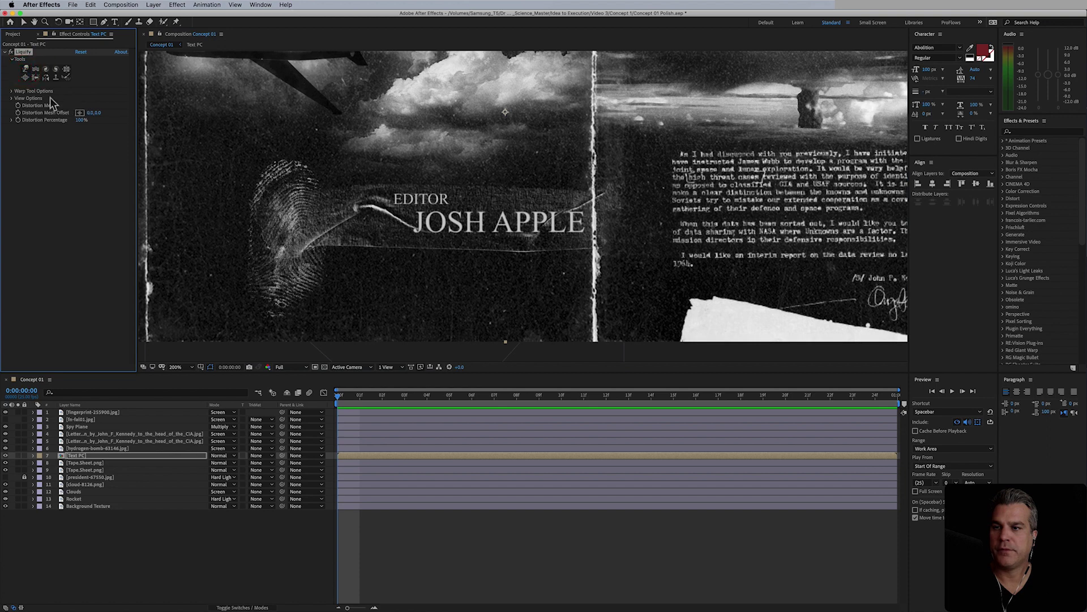
click(10, 90)
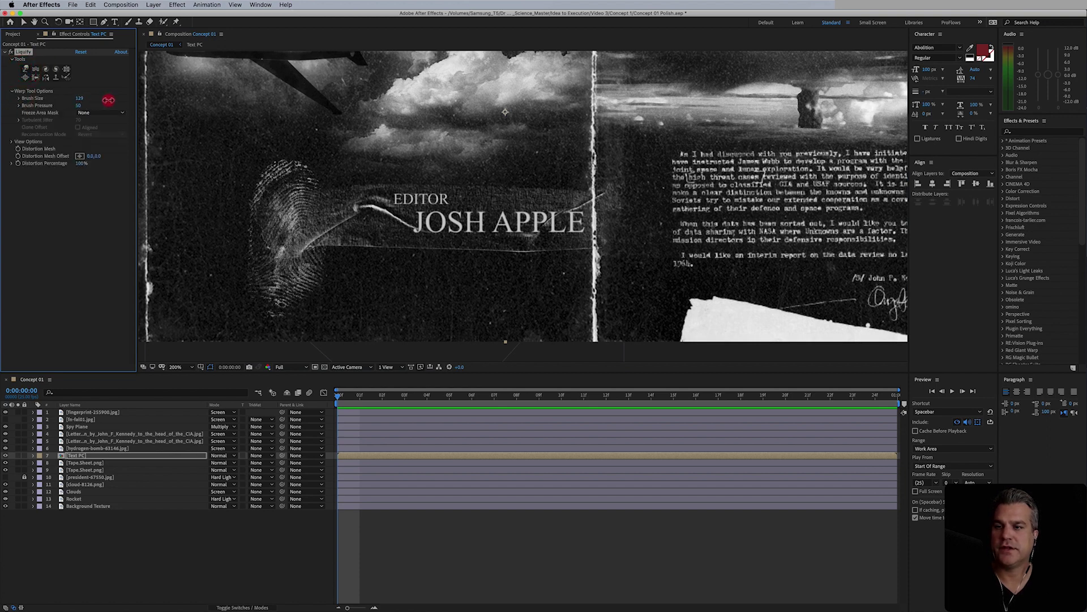
mouse_move(108, 100)
mouse_down()
mouse_move(111, 123)
mouse_move(87, 101)
mouse_move(107, 102)
mouse_up()
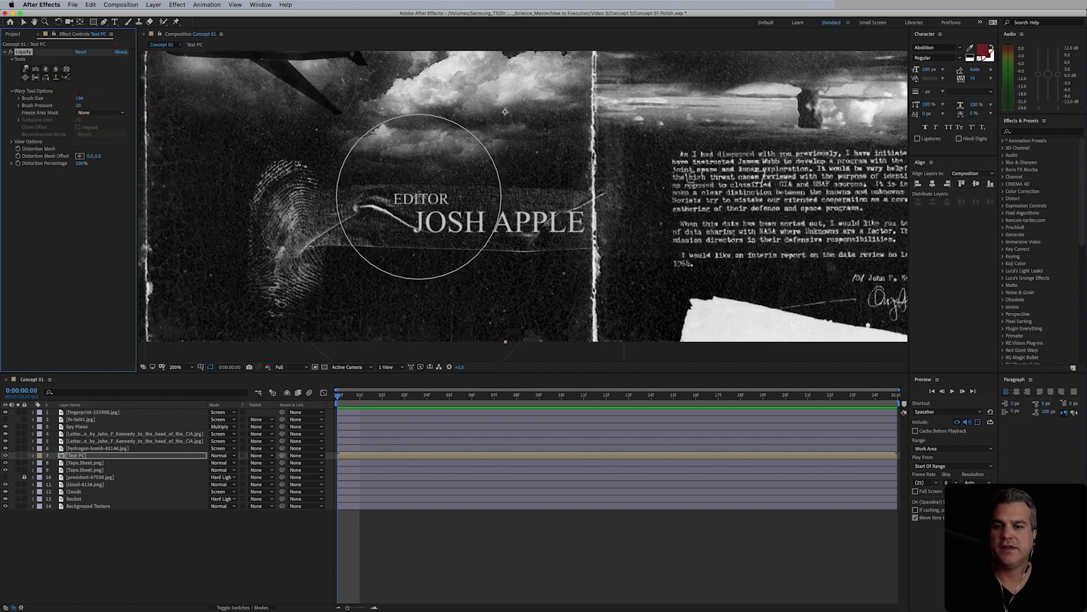
drag(419, 197, 470, 255)
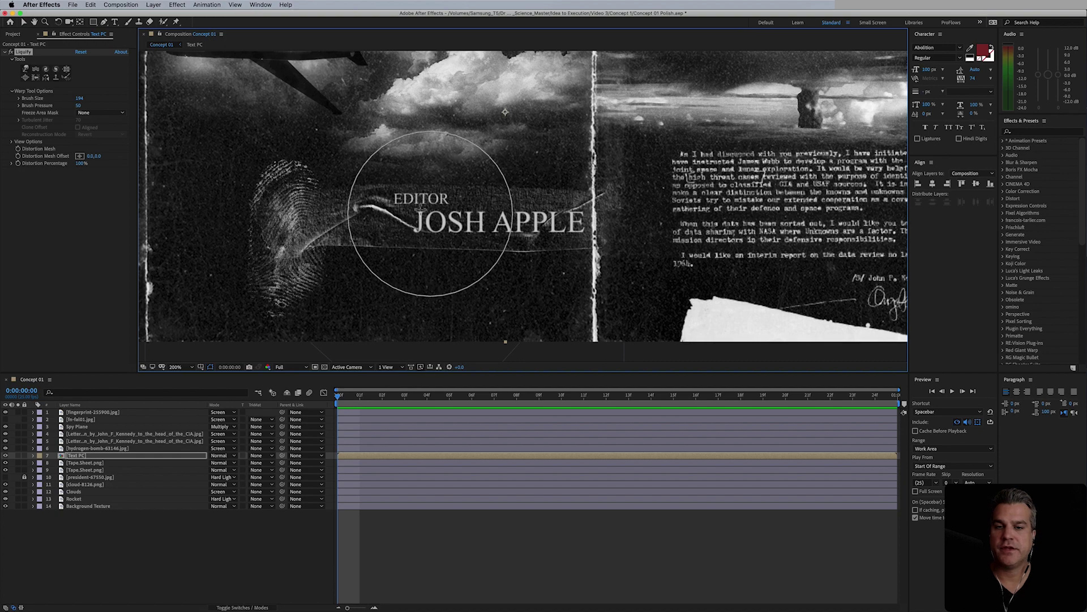
drag(426, 196, 462, 225)
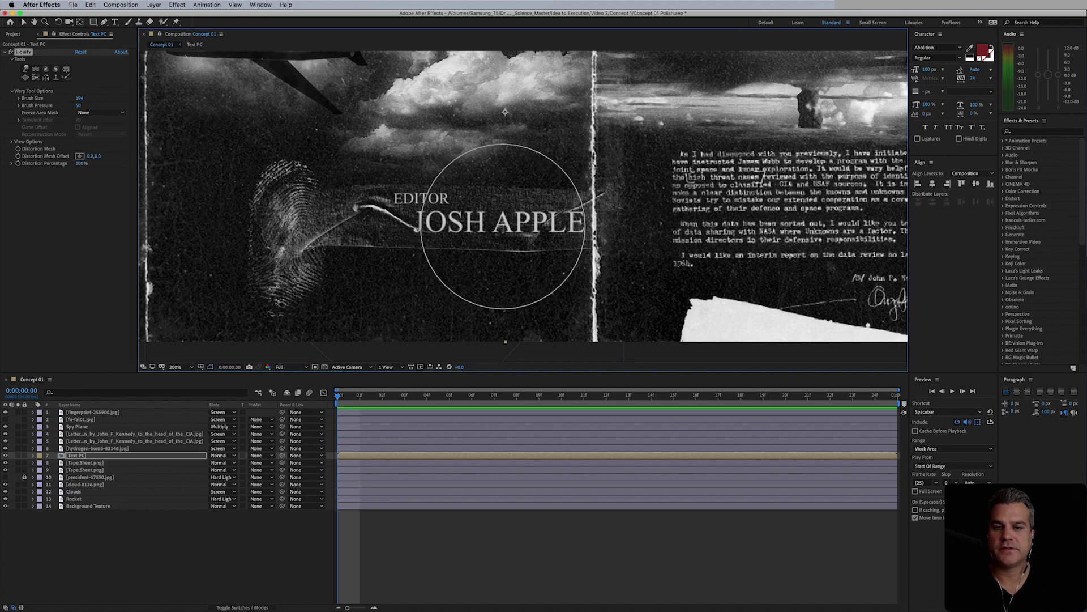
drag(78, 99, 103, 98)
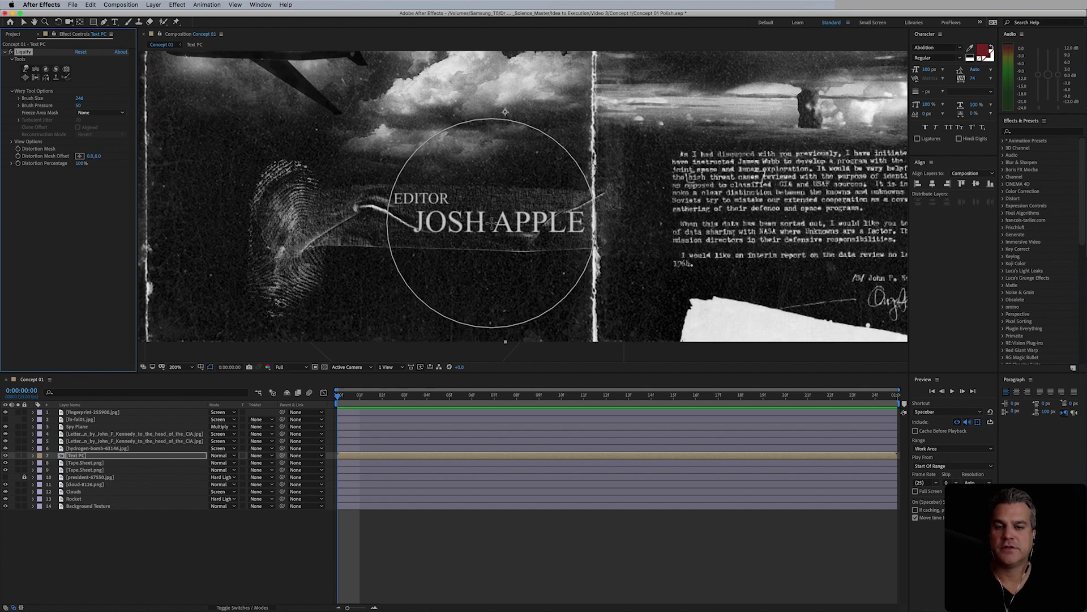
click(493, 223)
mouse_move(493, 223)
mouse_down()
mouse_move(491, 234)
mouse_move(469, 229)
mouse_up()
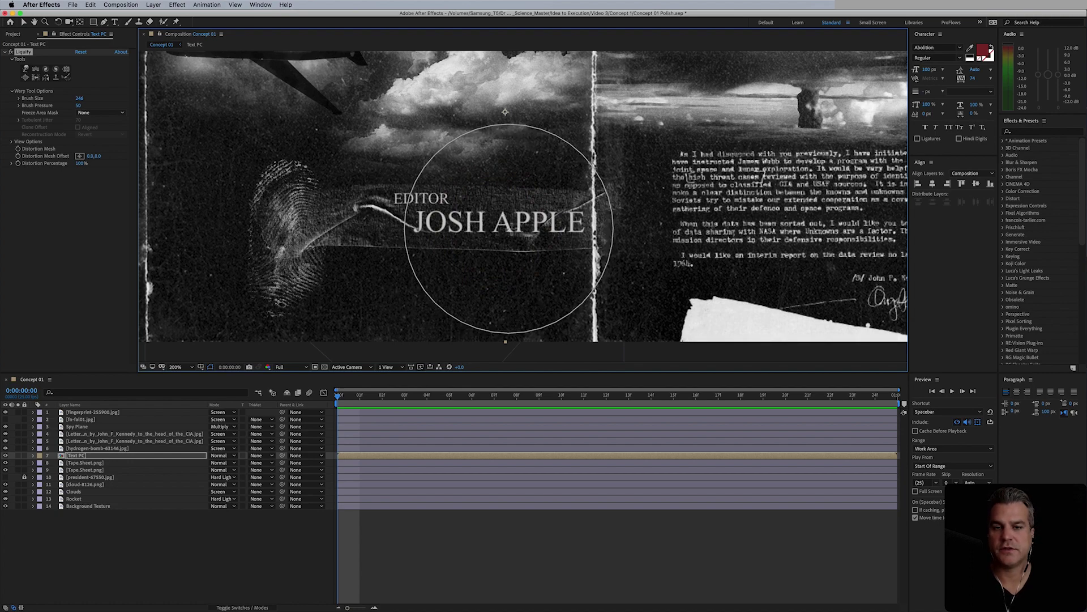
click(525, 229)
drag(524, 228, 521, 243)
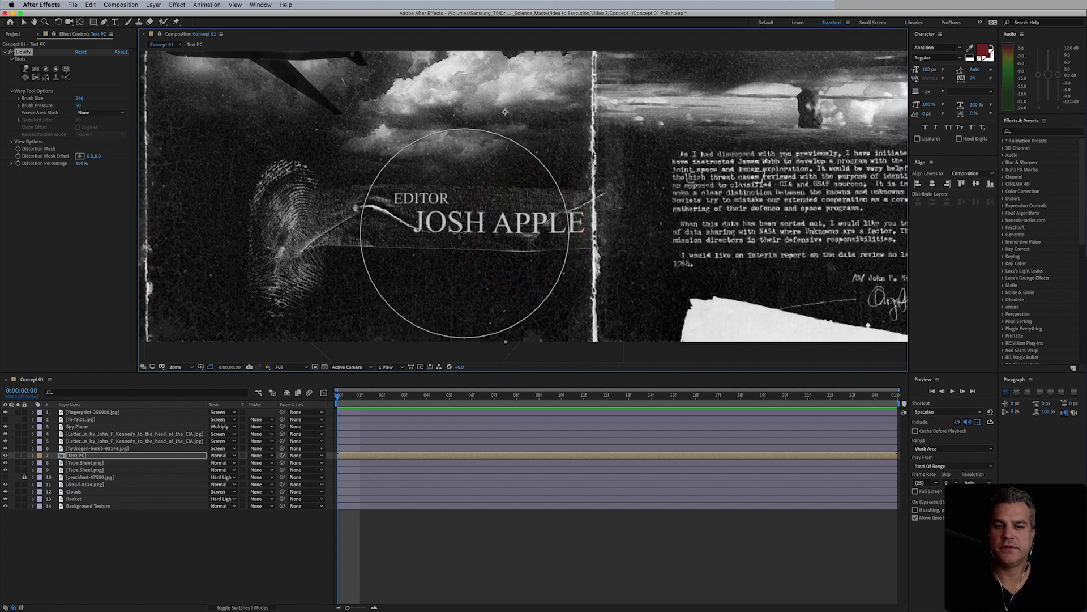
drag(459, 230, 462, 251)
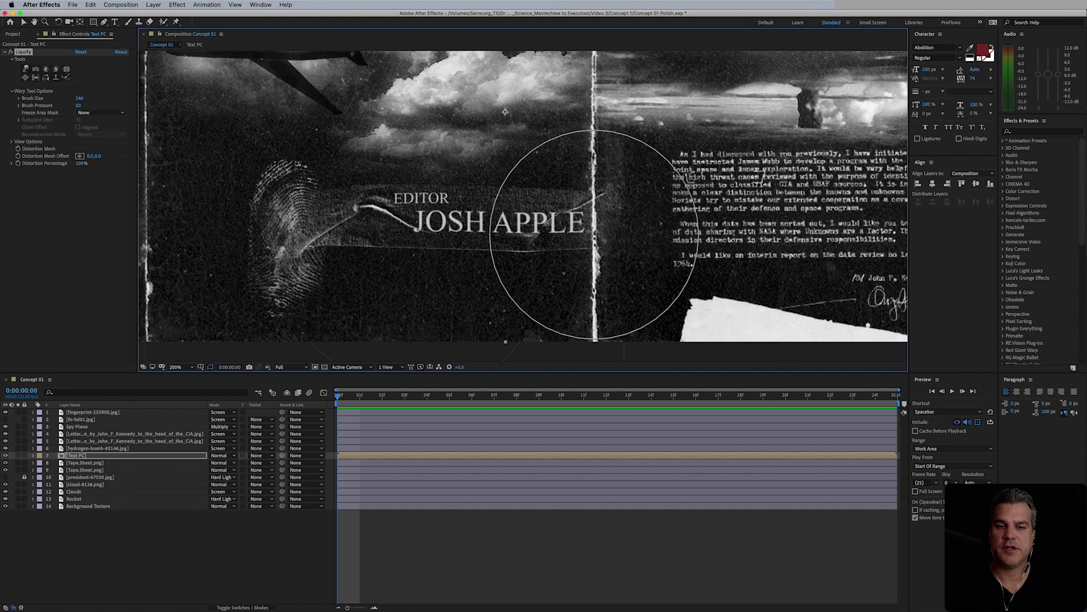
drag(587, 228, 587, 227)
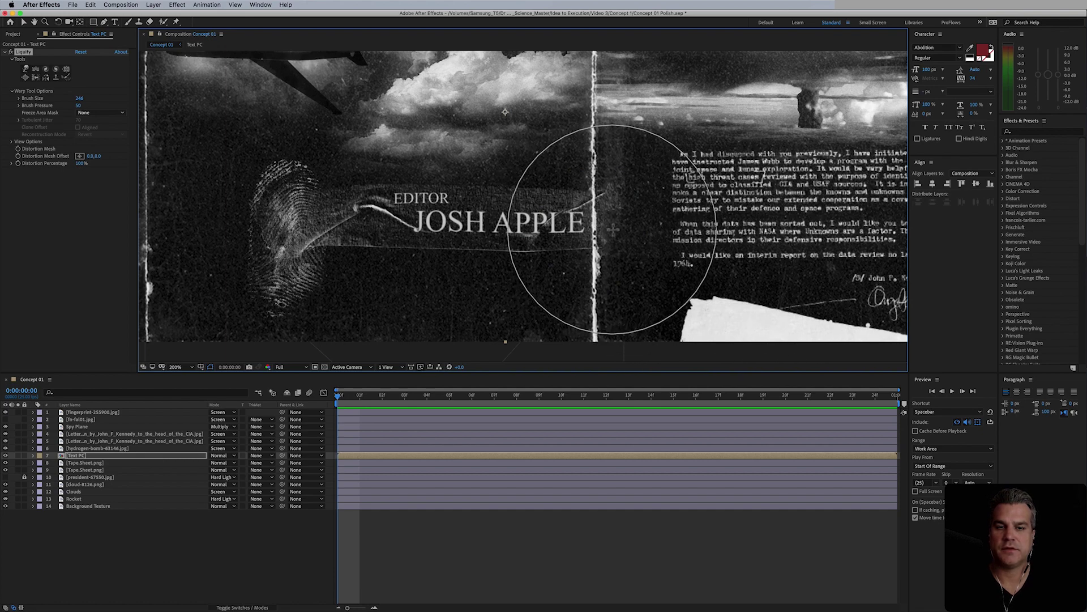
- Distort the vertical tape line beside the text and review the warping at 100%
mouse_move(592, 229)
mouse_down()
mouse_move(708, 267)
mouse_move(566, 216)
mouse_up()
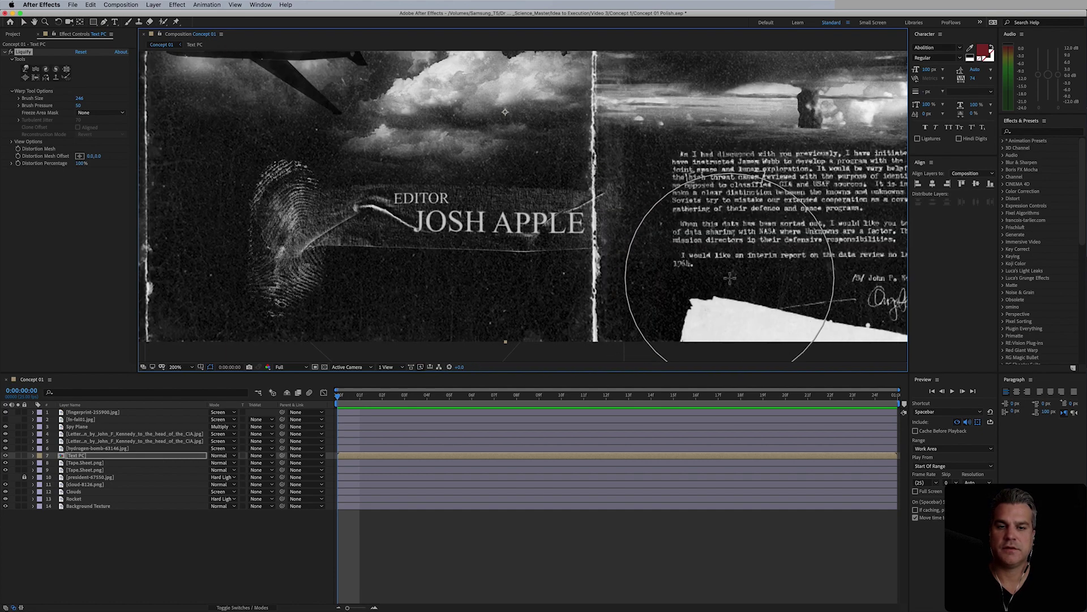
key(comma)
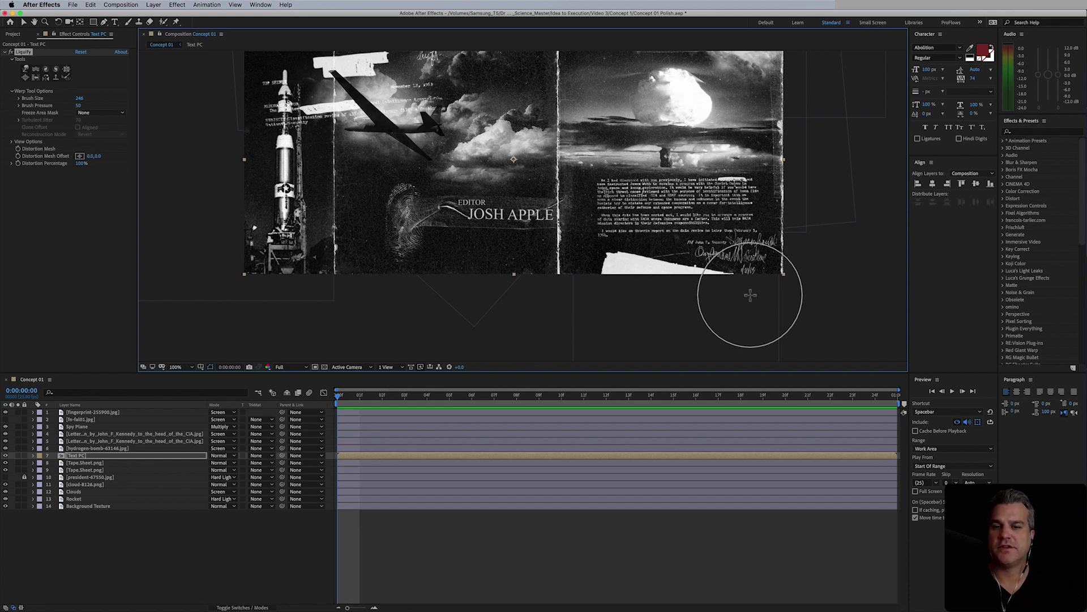
key(period)
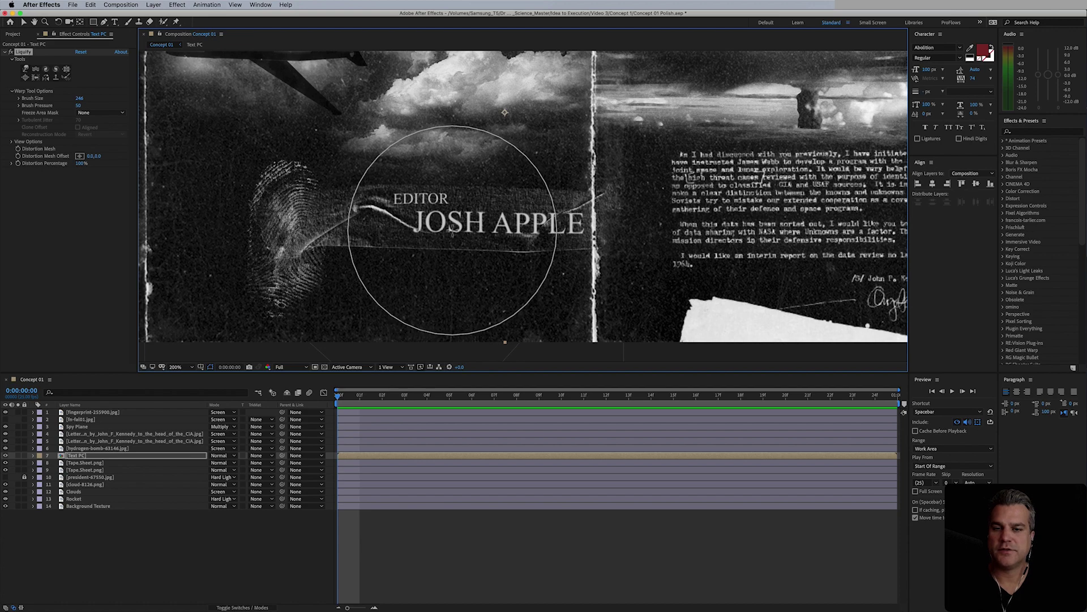
drag(486, 232, 487, 232)
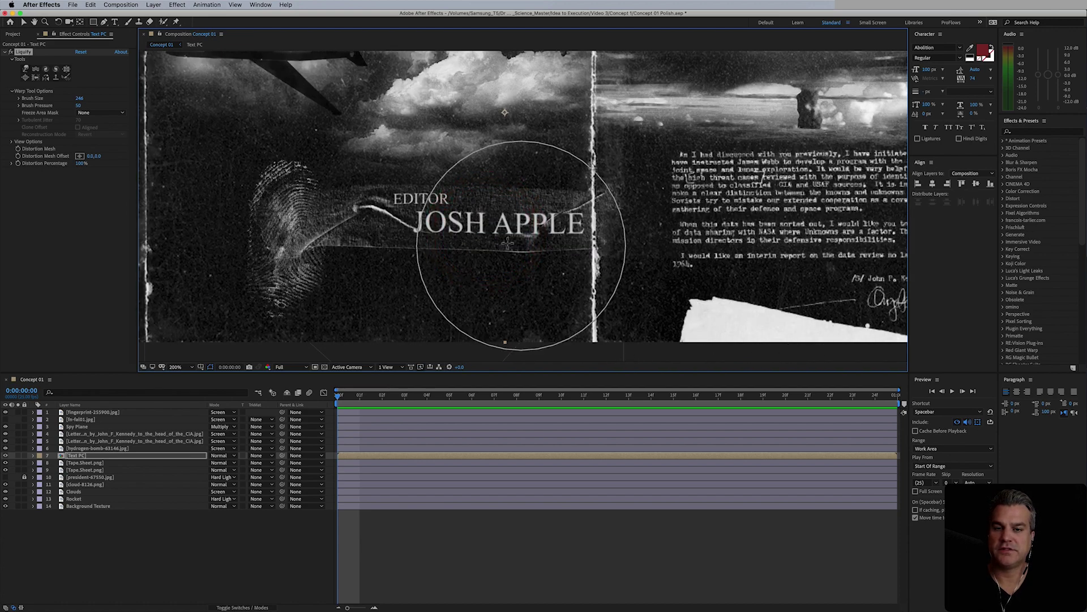
key(comma)
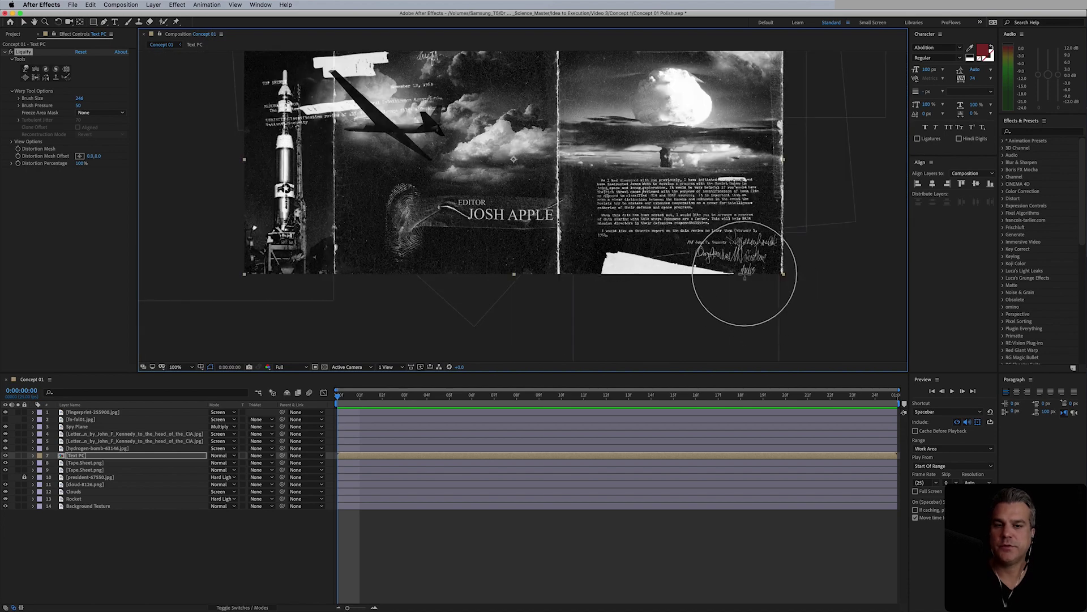
drag(651, 234, 647, 259)
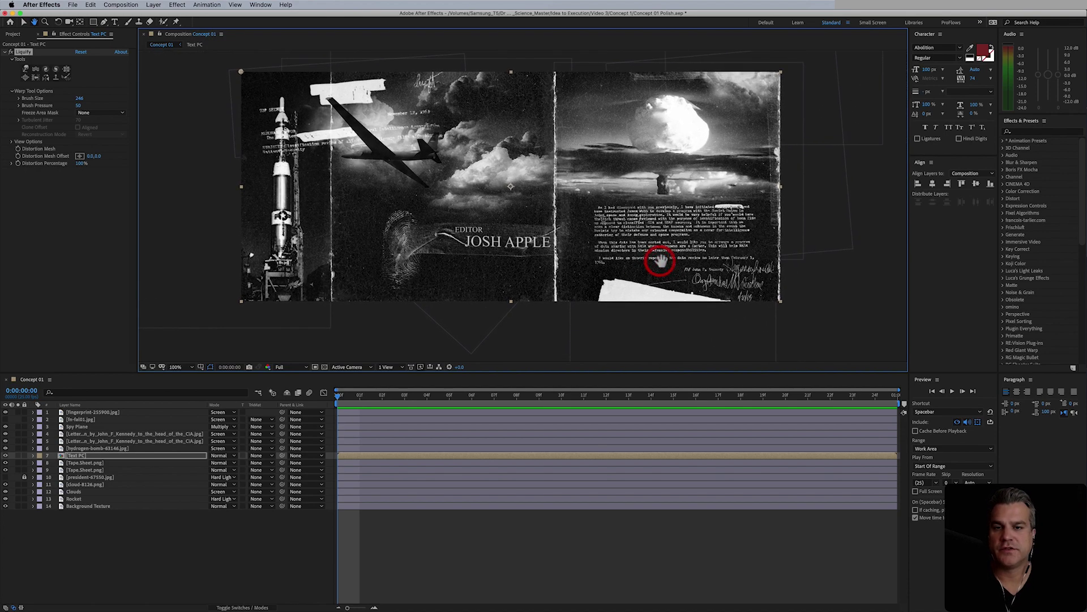
- Add a new adjustment layer above the fingerprint-255900.jpg layer
click(116, 412)
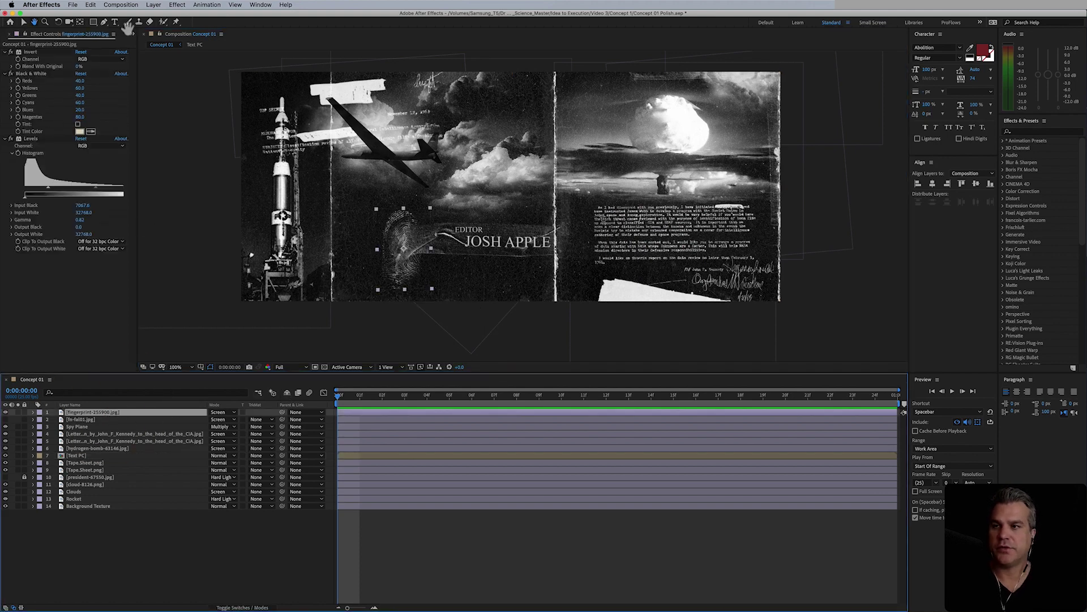
click(152, 5)
mouse_move(198, 14)
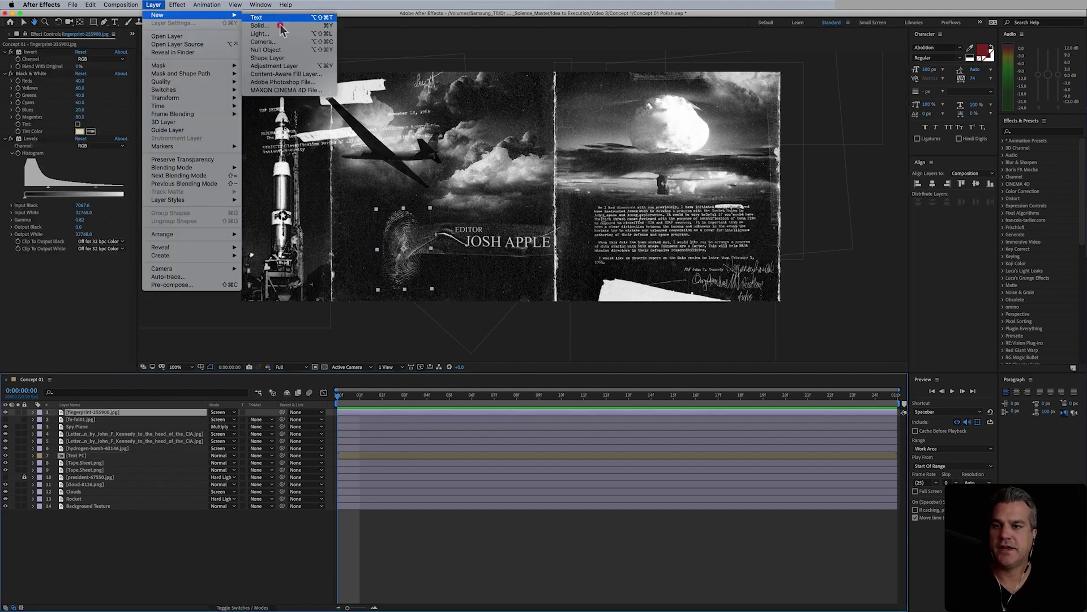
click(283, 67)
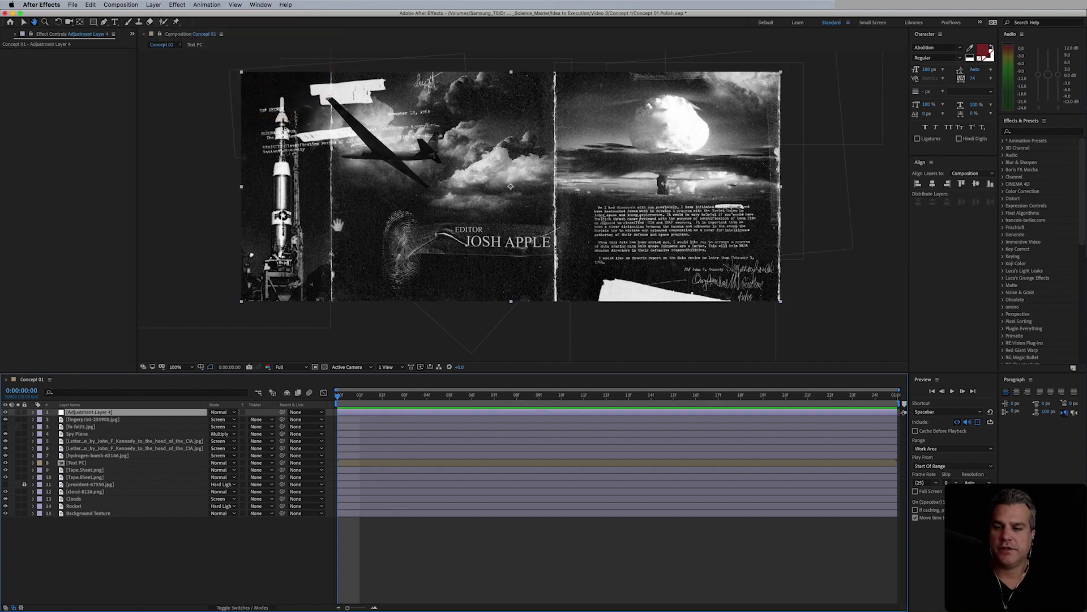
- Apply Add Grain to the adjustment layer with Viewing Mode set to Final Output
click(178, 5)
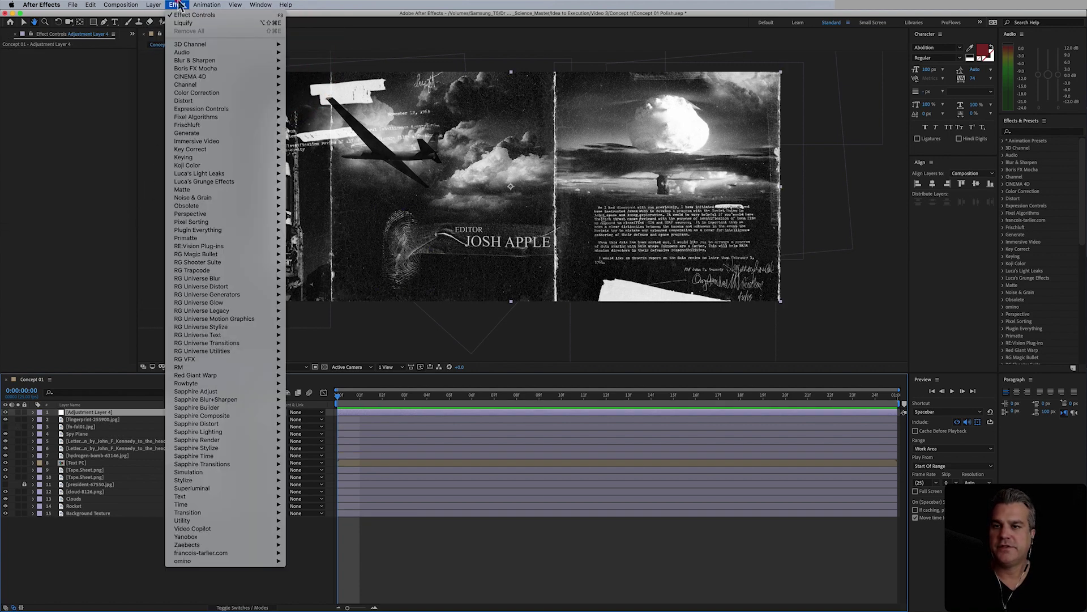
mouse_move(243, 198)
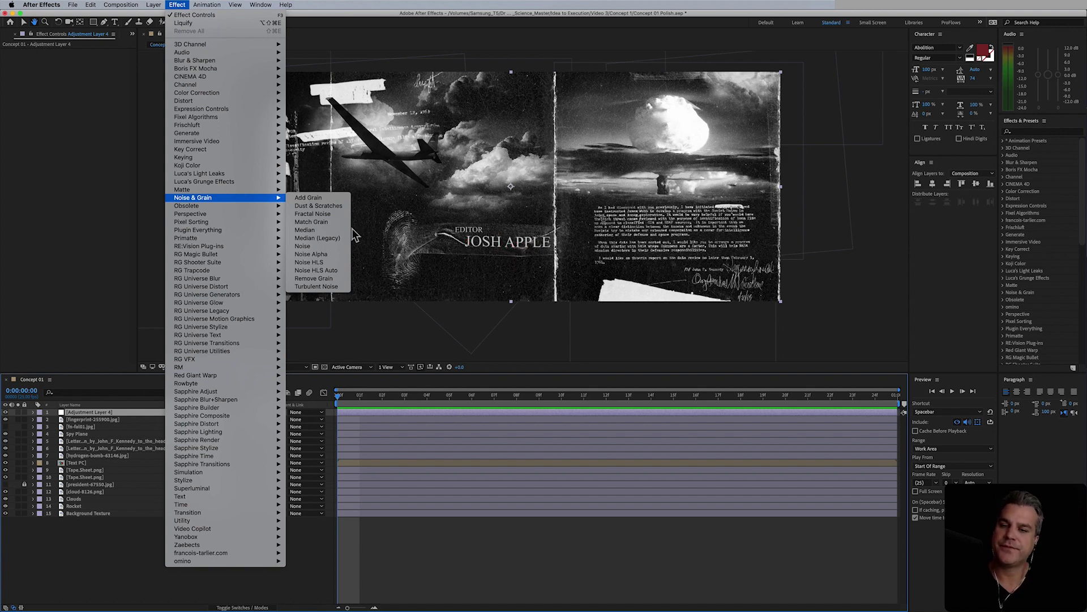
click(331, 199)
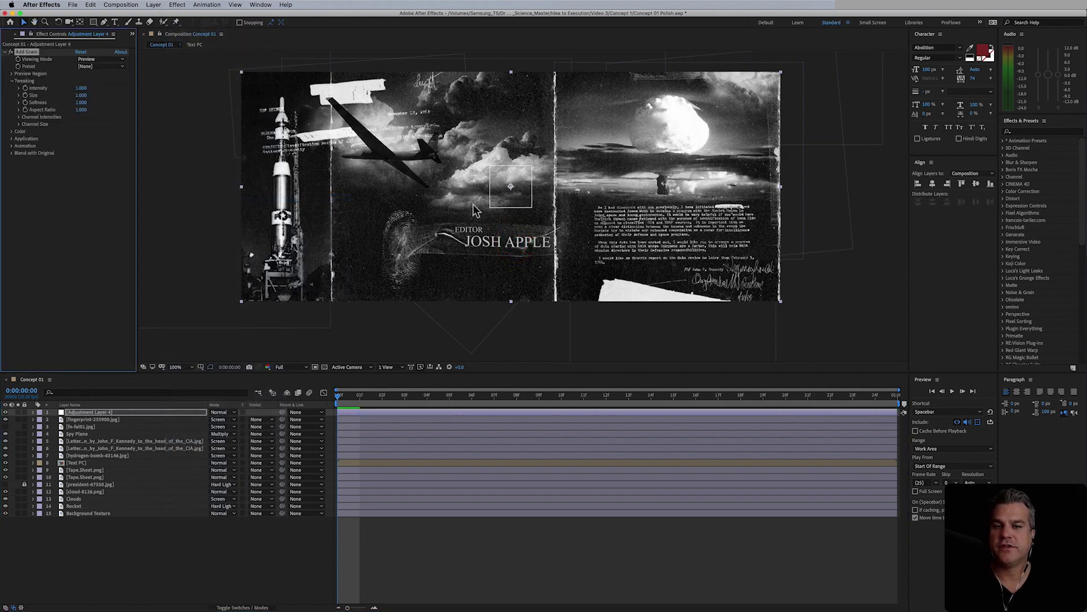
click(100, 59)
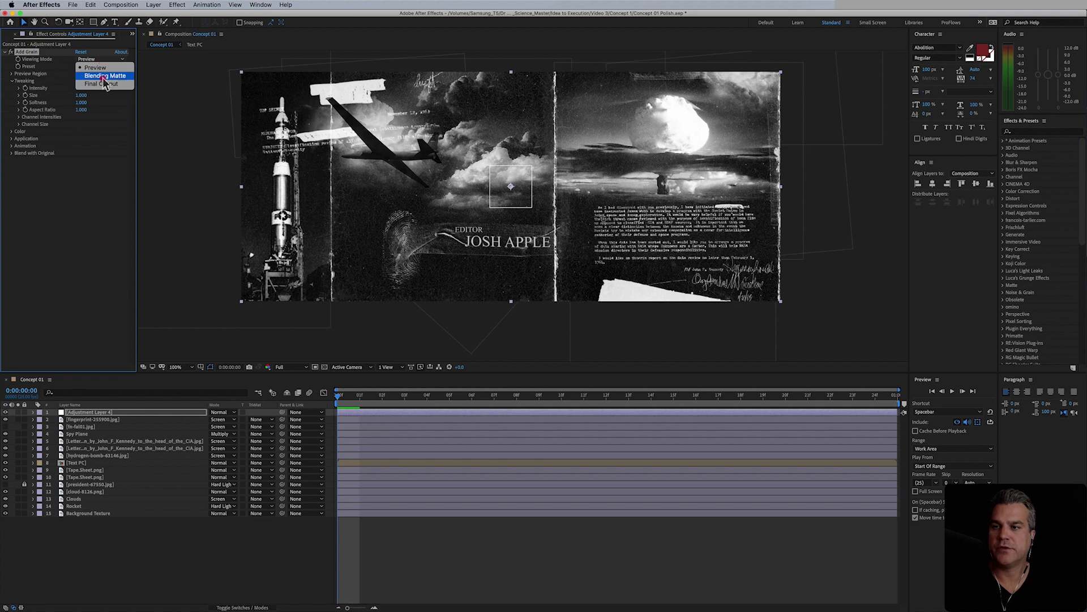
click(107, 84)
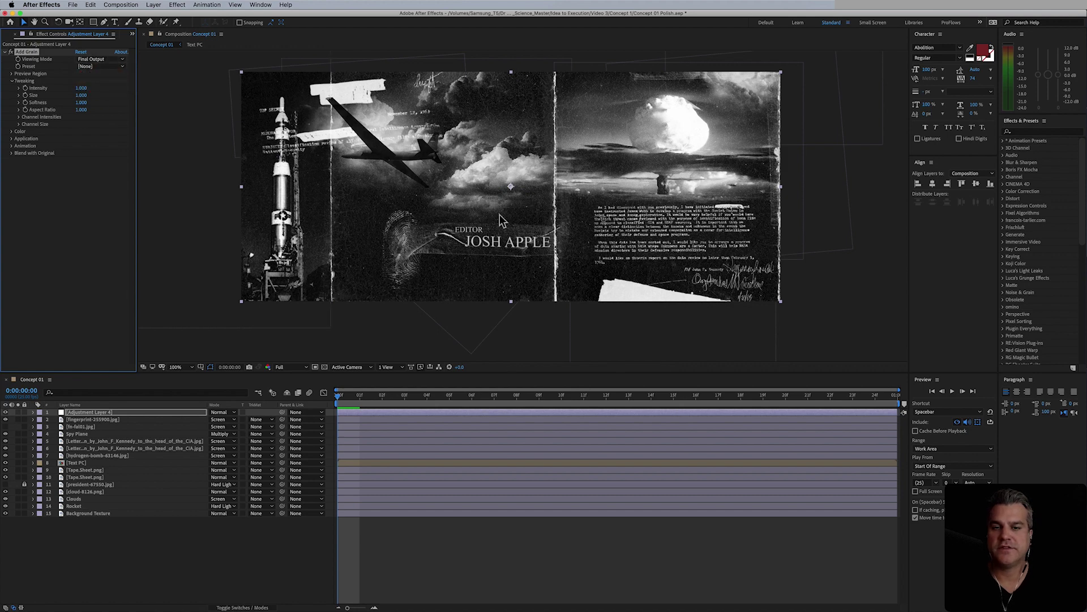
scroll(526, 256, up, 2)
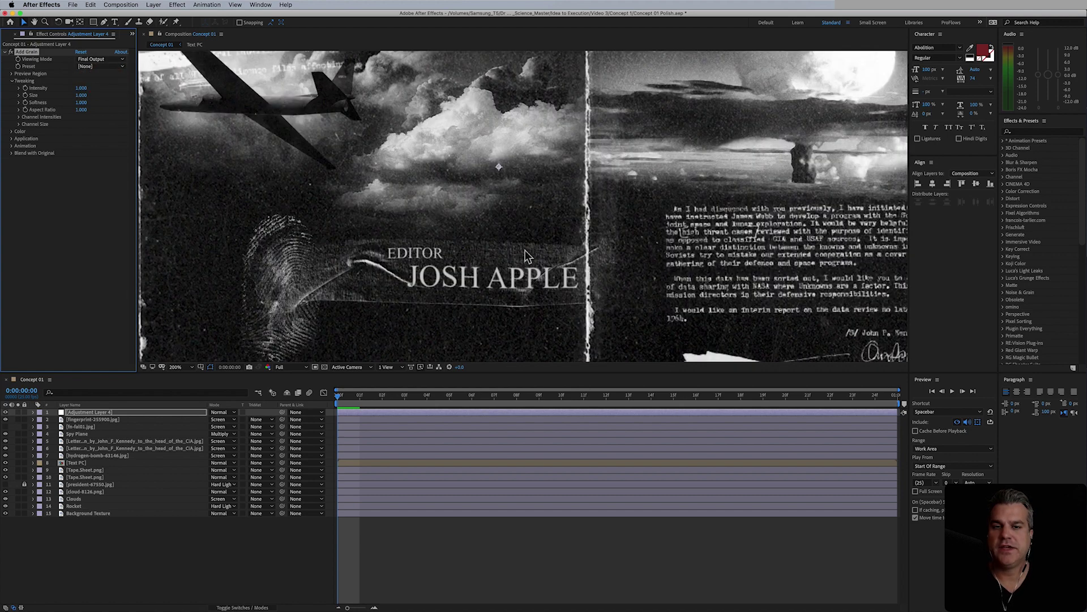
drag(538, 258, 555, 216)
key(v)
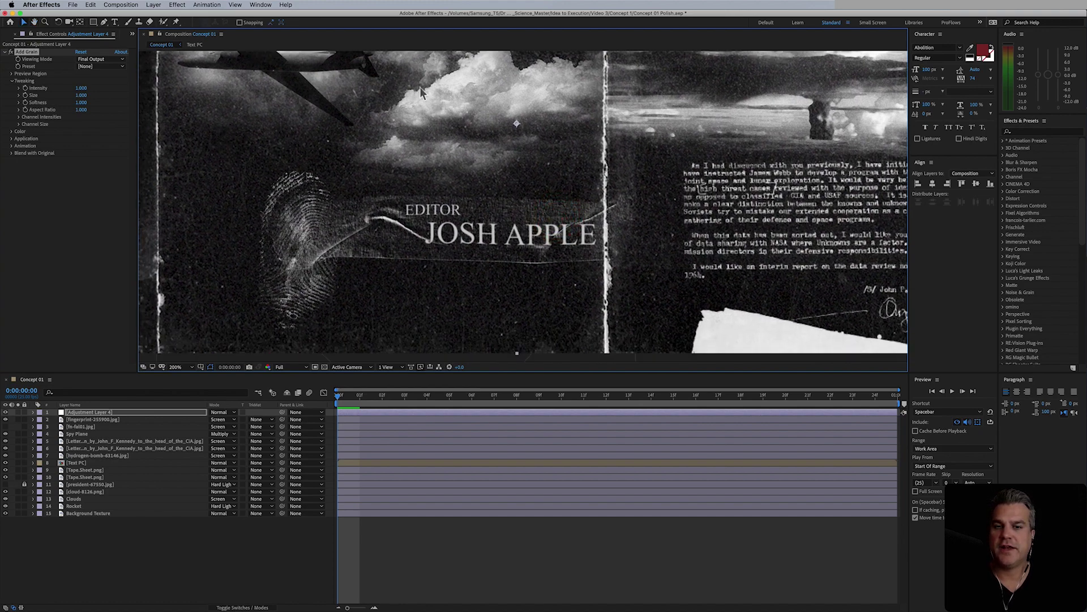
click(11, 55)
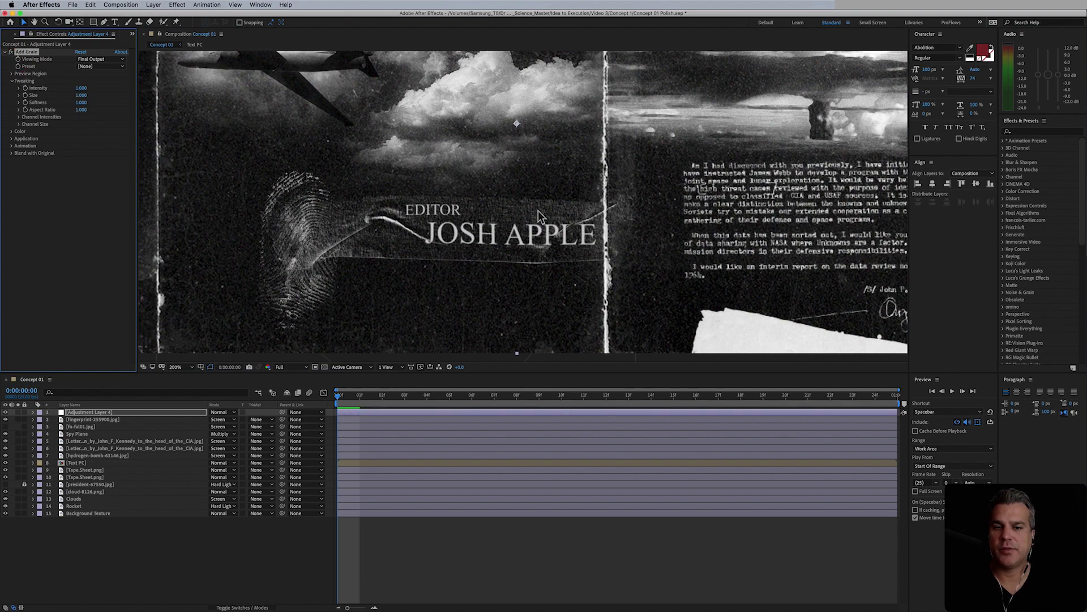
key(period)
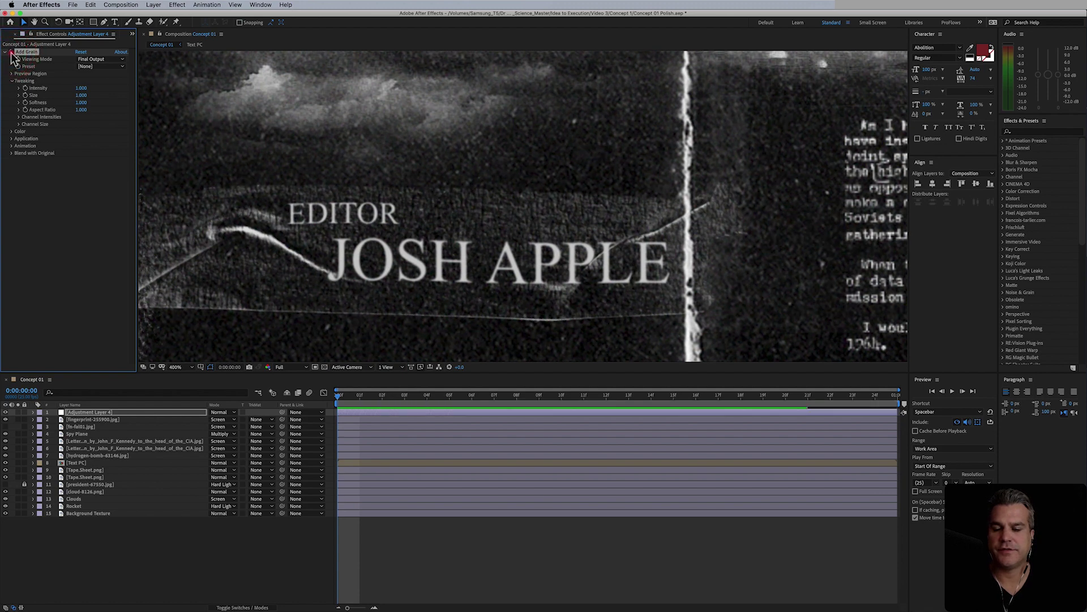
click(84, 88)
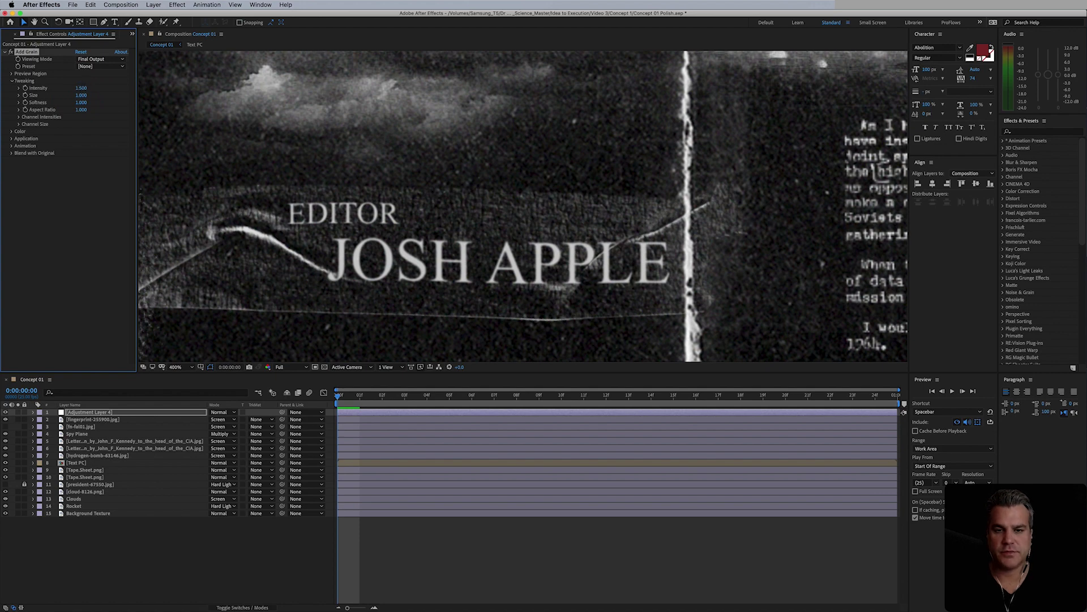
- Try Eastman EXR 100T and other grain presets, settling on Kodak Vision 200T
click(96, 66)
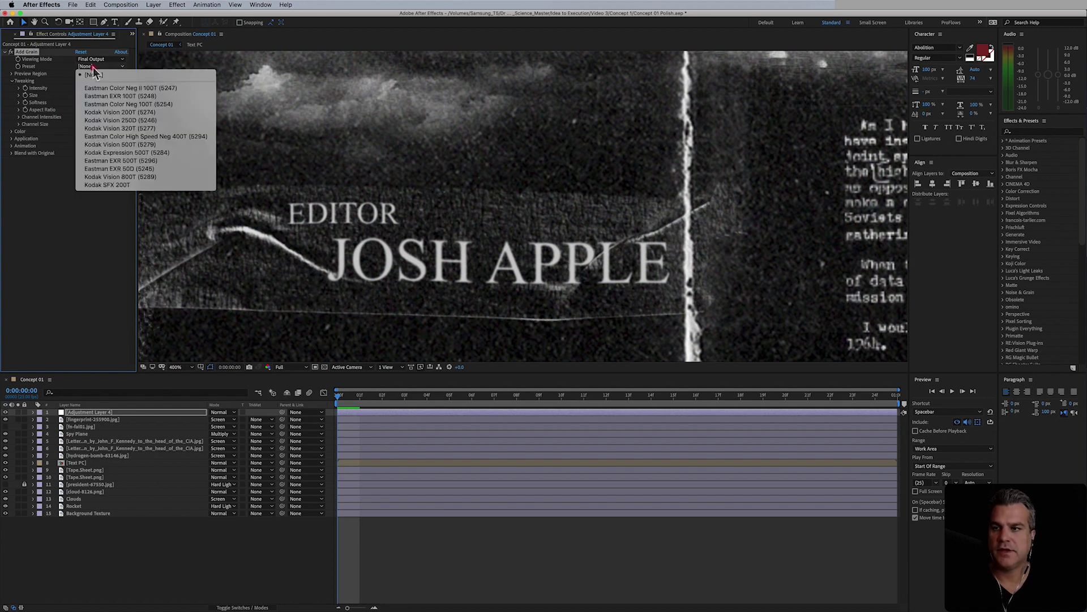
click(115, 97)
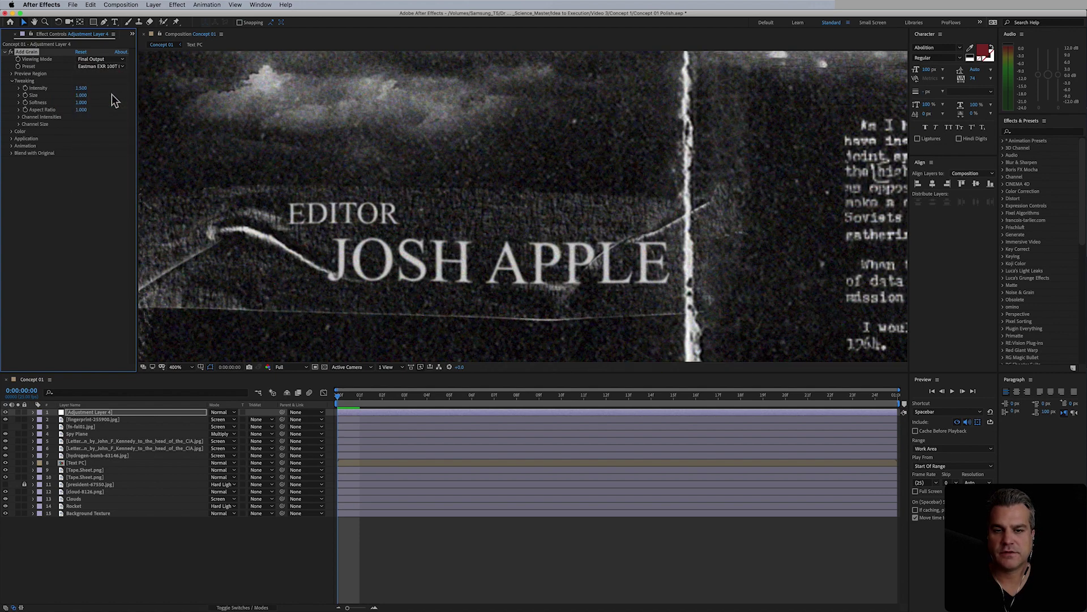
click(102, 67)
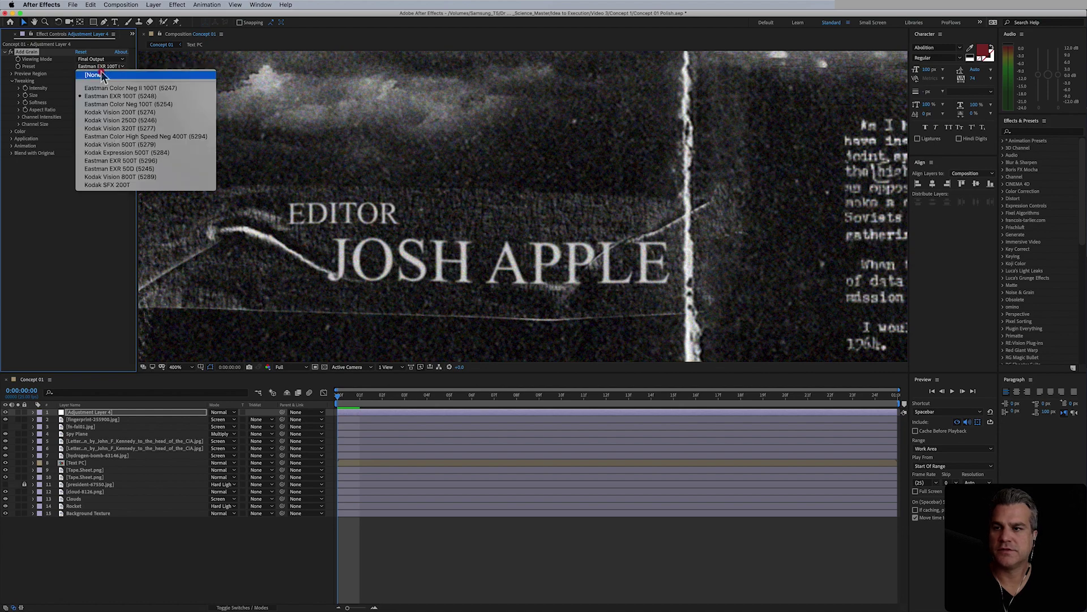
click(111, 104)
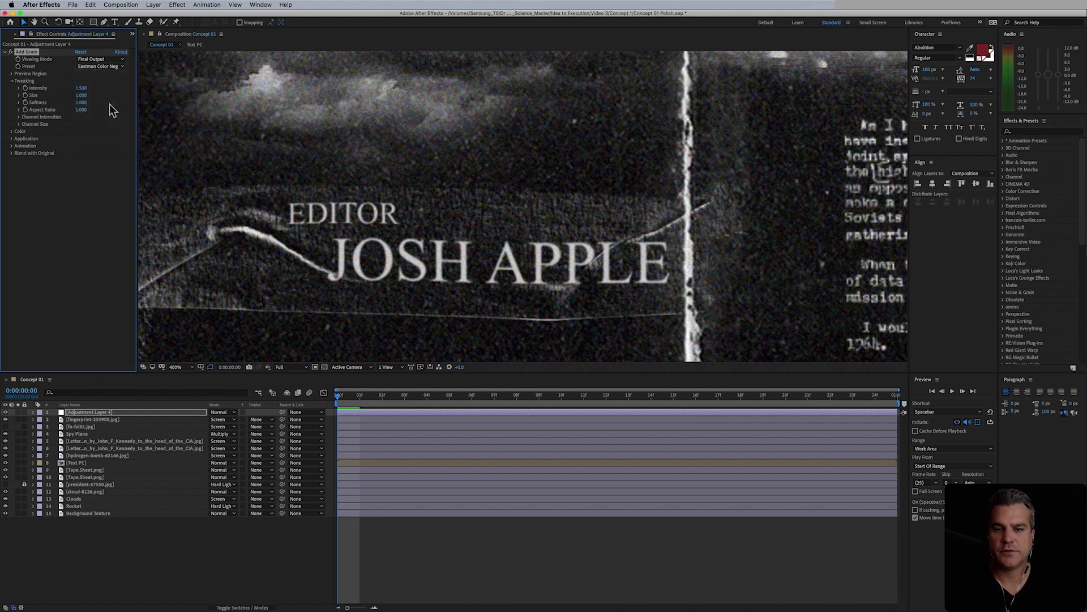
click(111, 67)
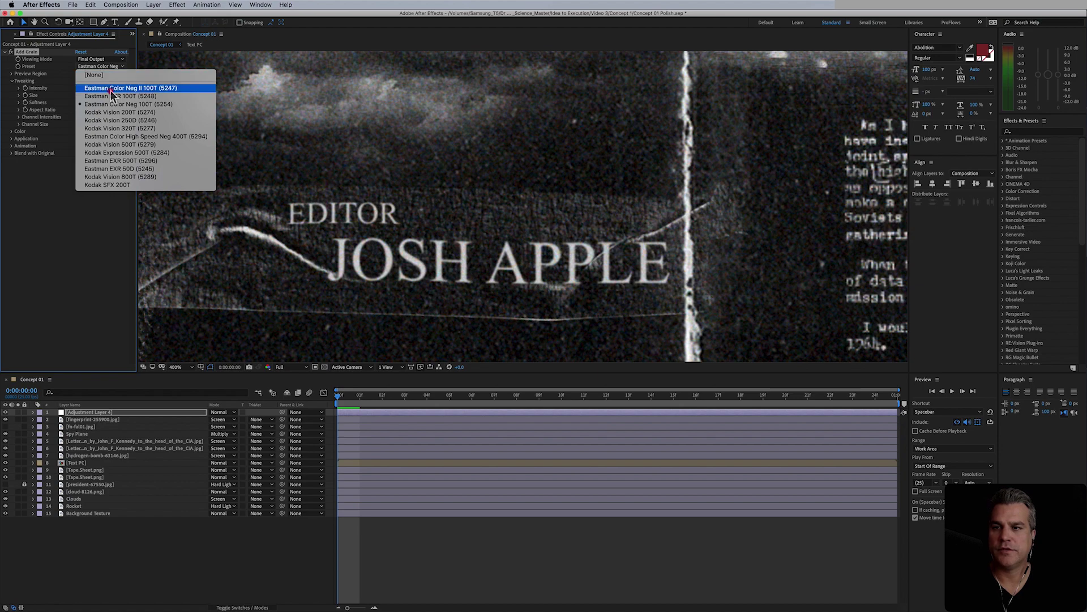
click(113, 97)
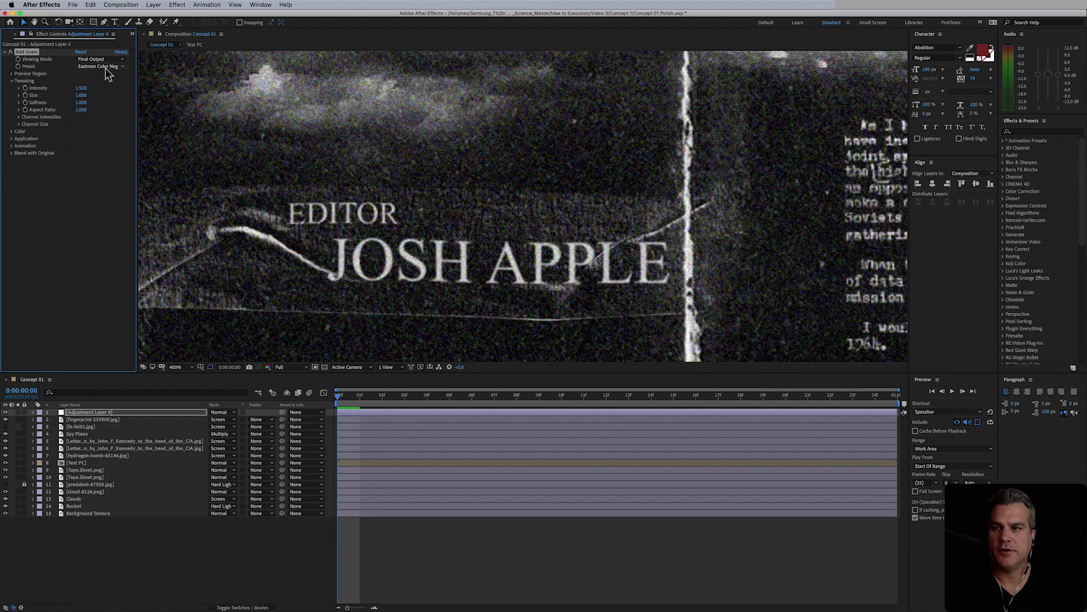
click(105, 68)
click(116, 110)
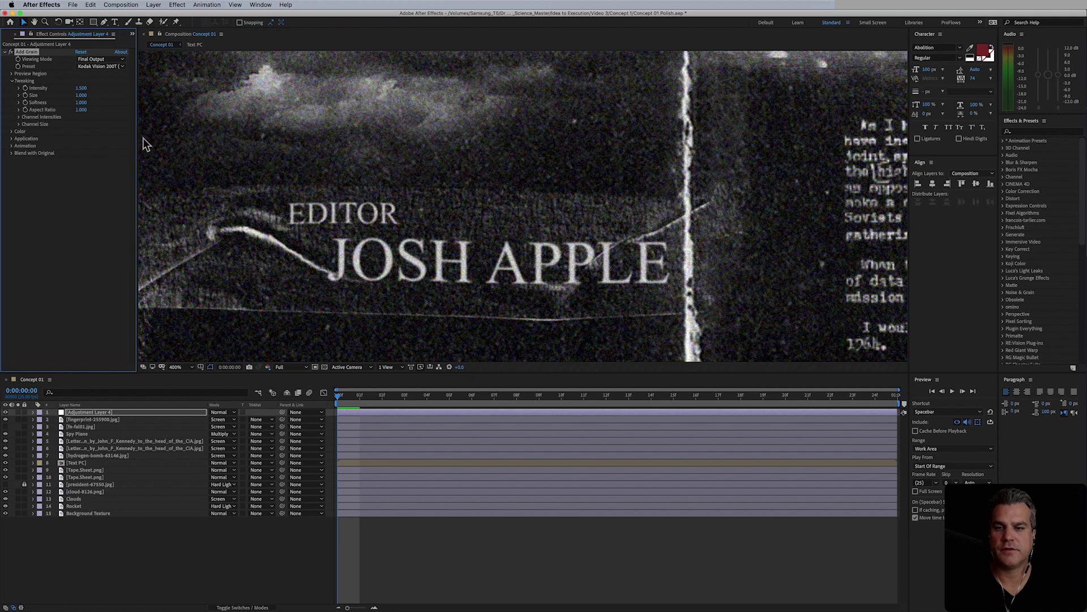
- Set the grain Intensity to 1 and reveal the grain colour settings
click(84, 88)
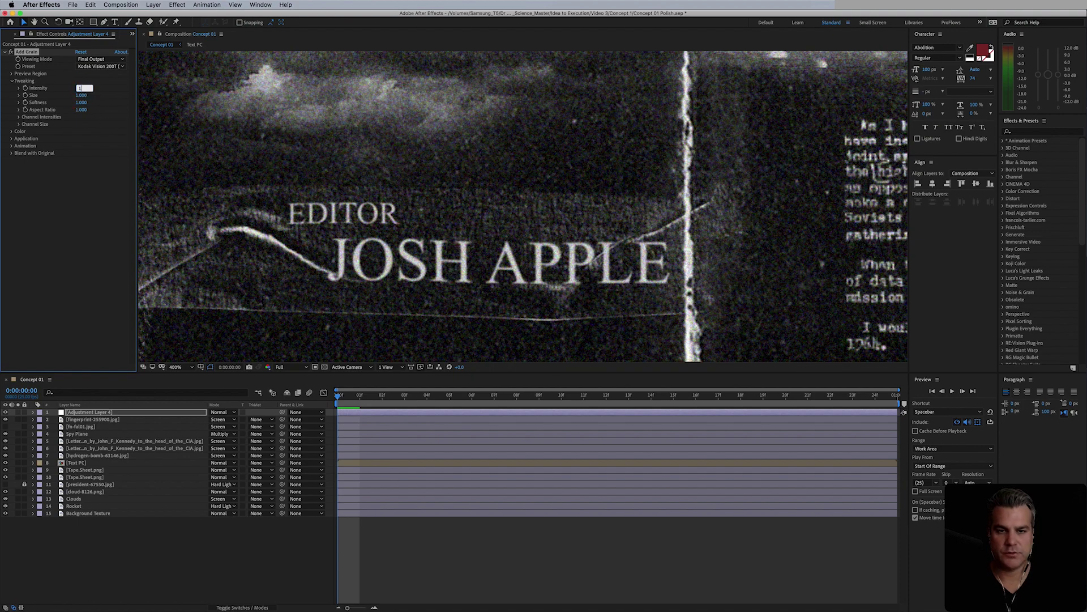
text(1)
key(Return)
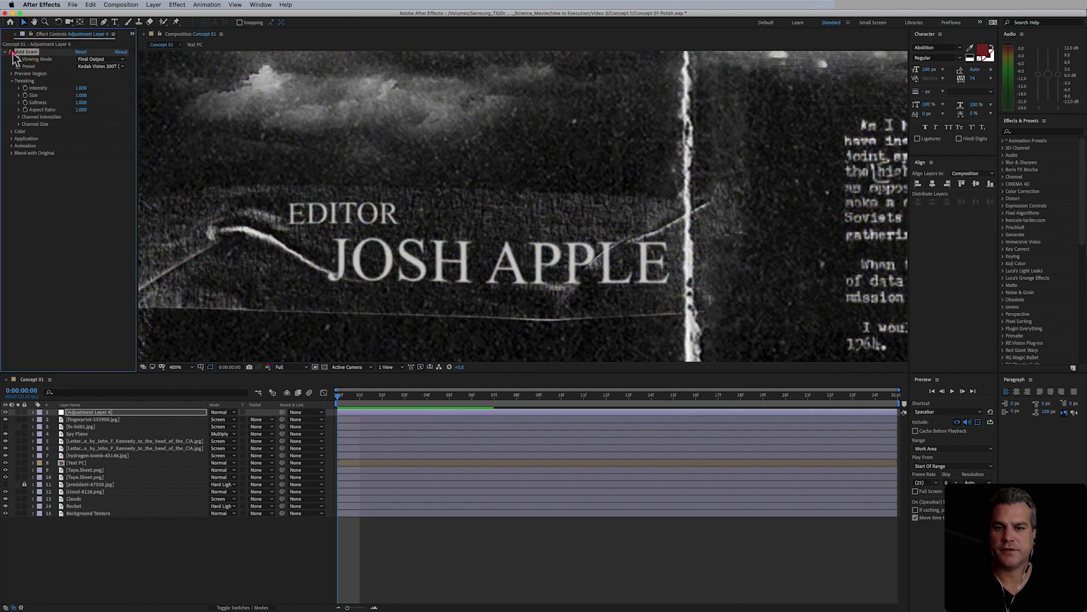
key(comma)
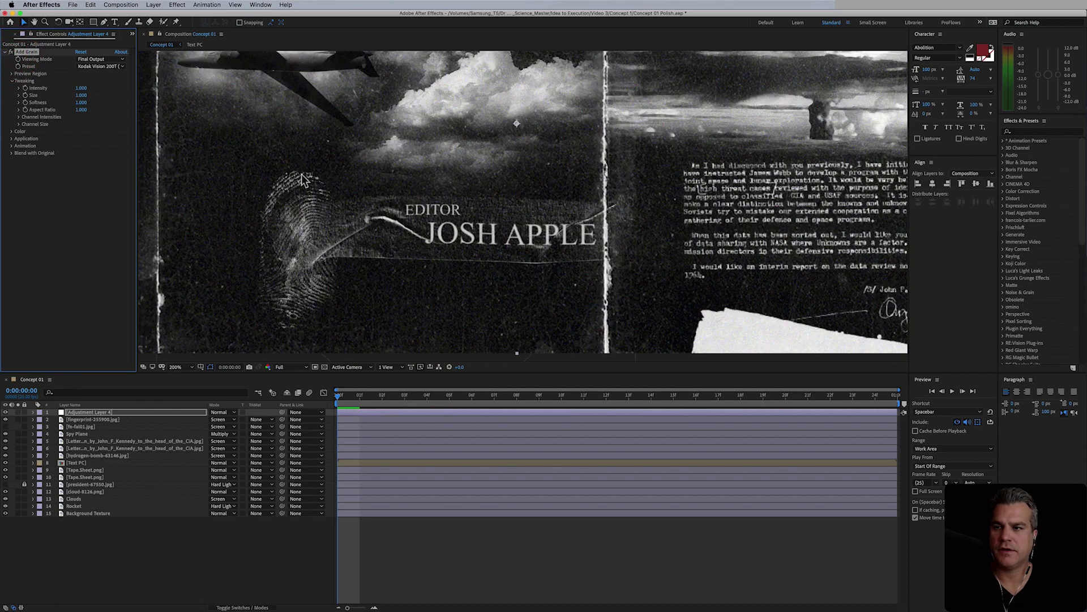
key(period)
click(18, 130)
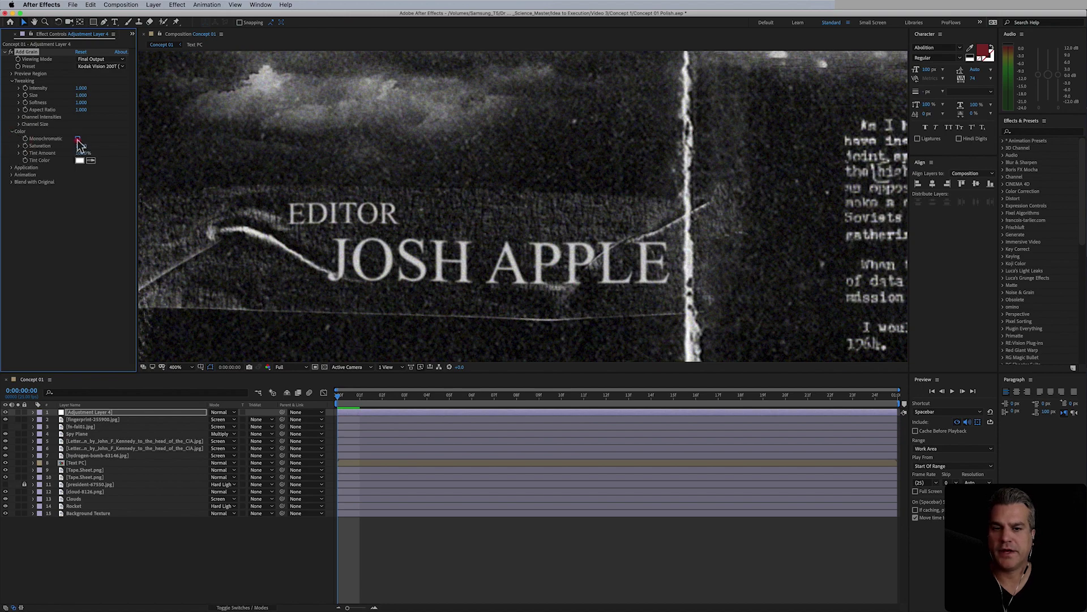
- Check Monochromatic in Add Grain's Color settings and toggle the grain on and off to compare
click(78, 139)
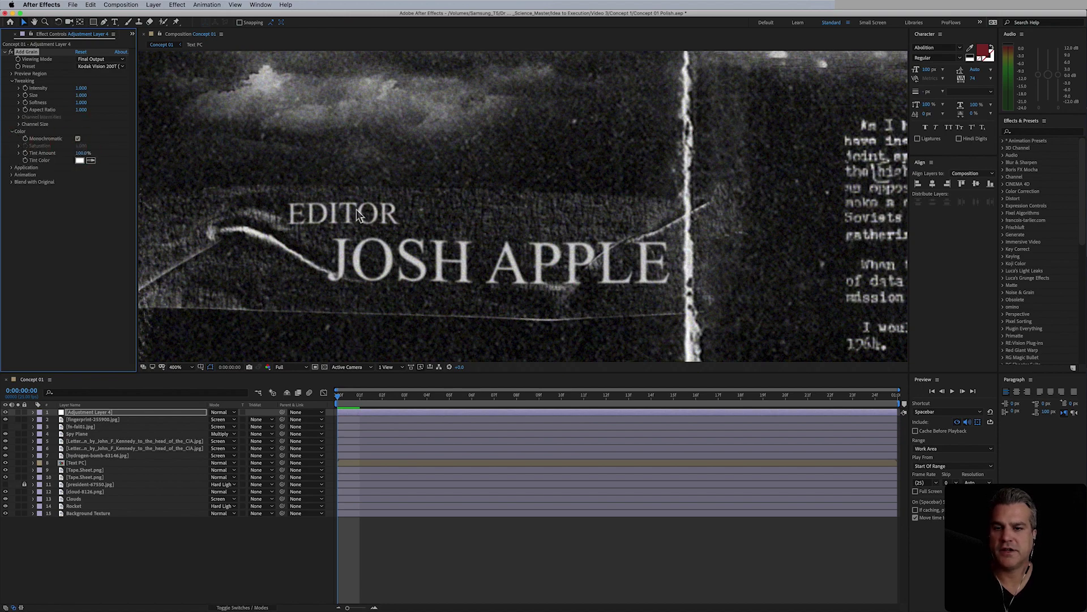
key(comma)
key(comma)
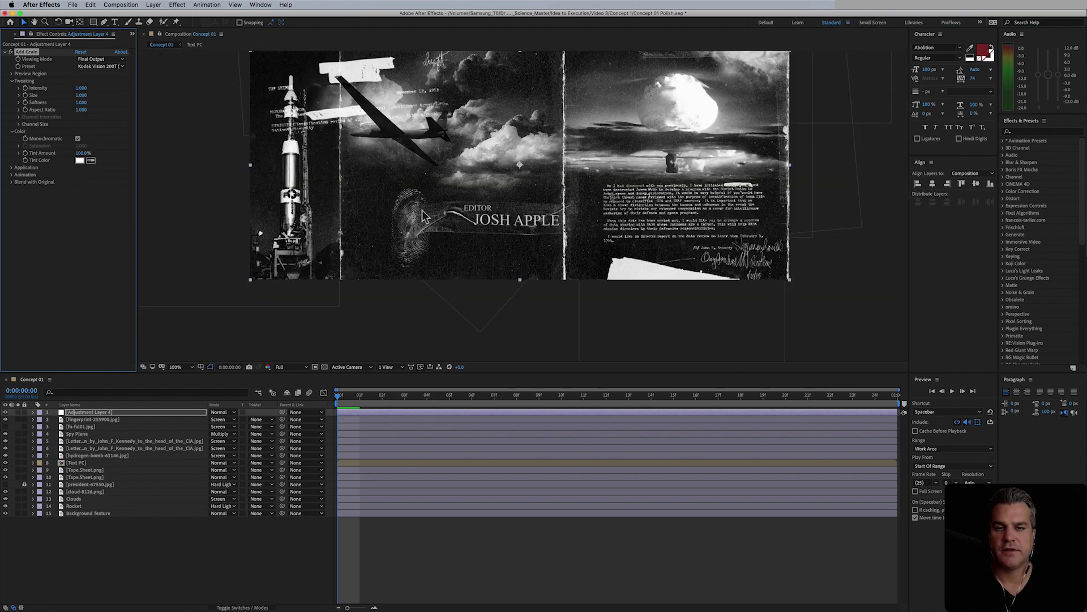
key(period)
scroll(448, 227, up, 2)
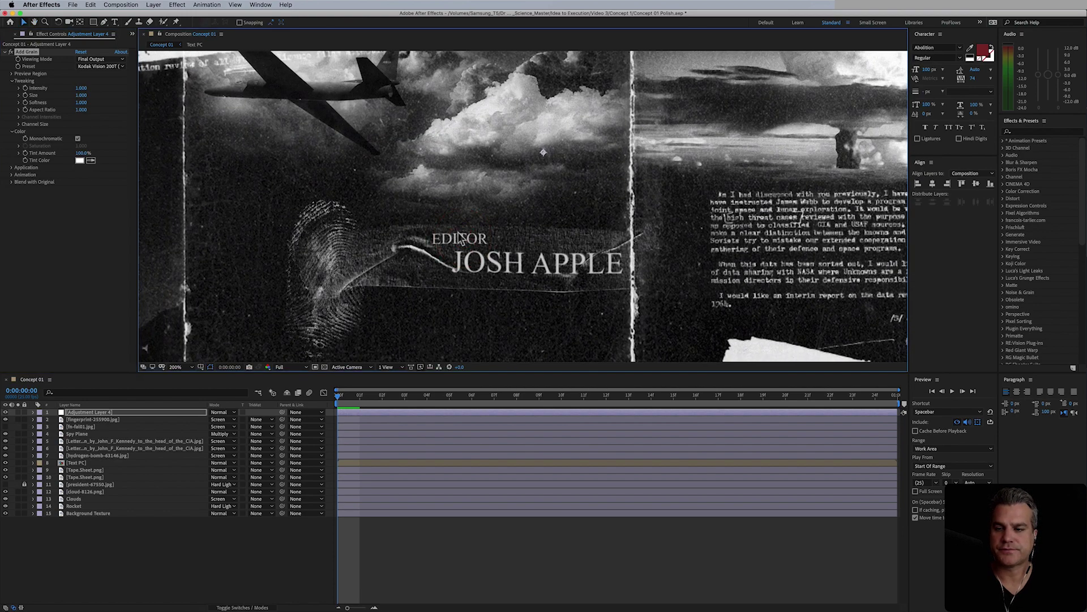
click(10, 53)
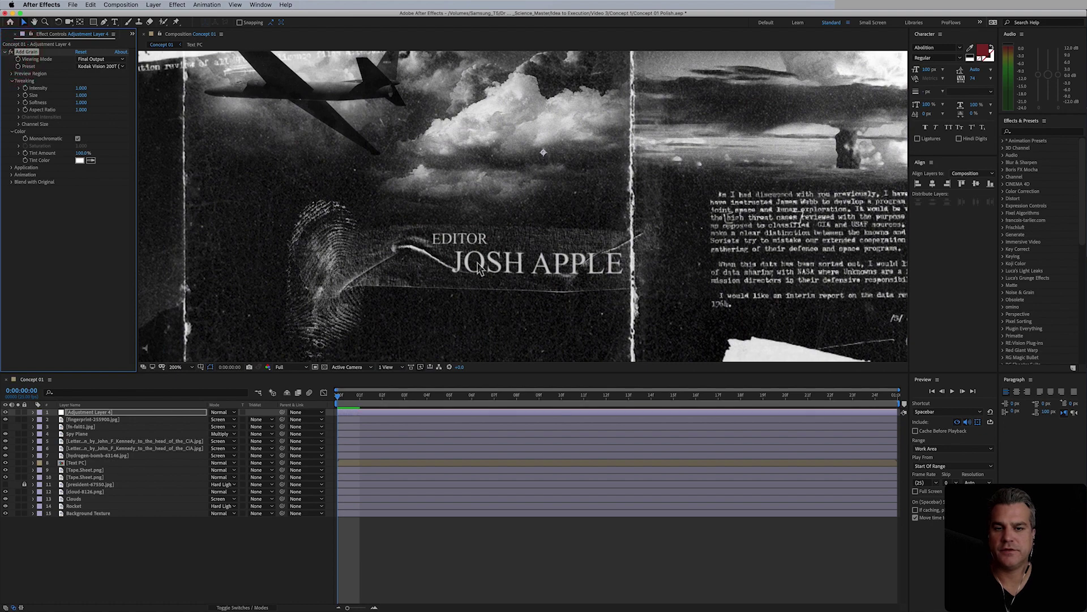
- Zoom and pan around the editor credit title to inspect the monochrome grain
scroll(483, 267, up, 2)
drag(534, 283, 500, 202)
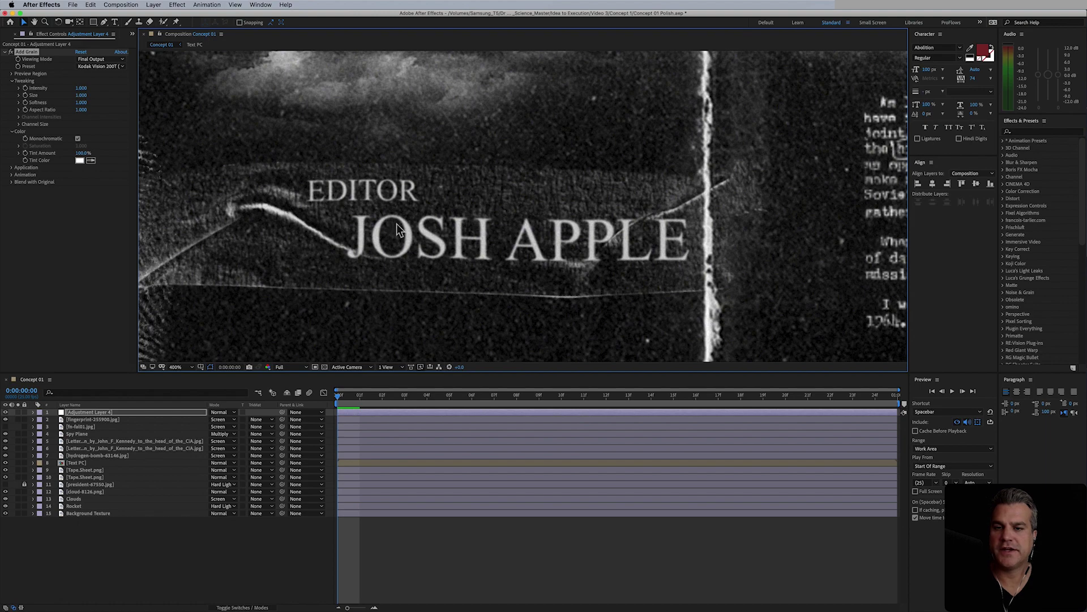
key(comma)
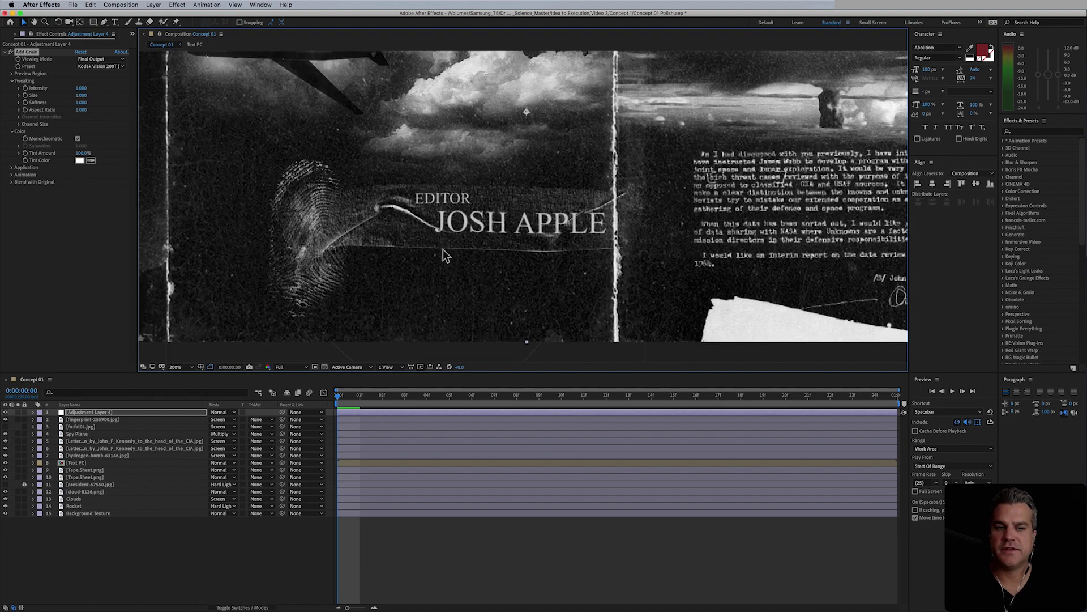
key(period)
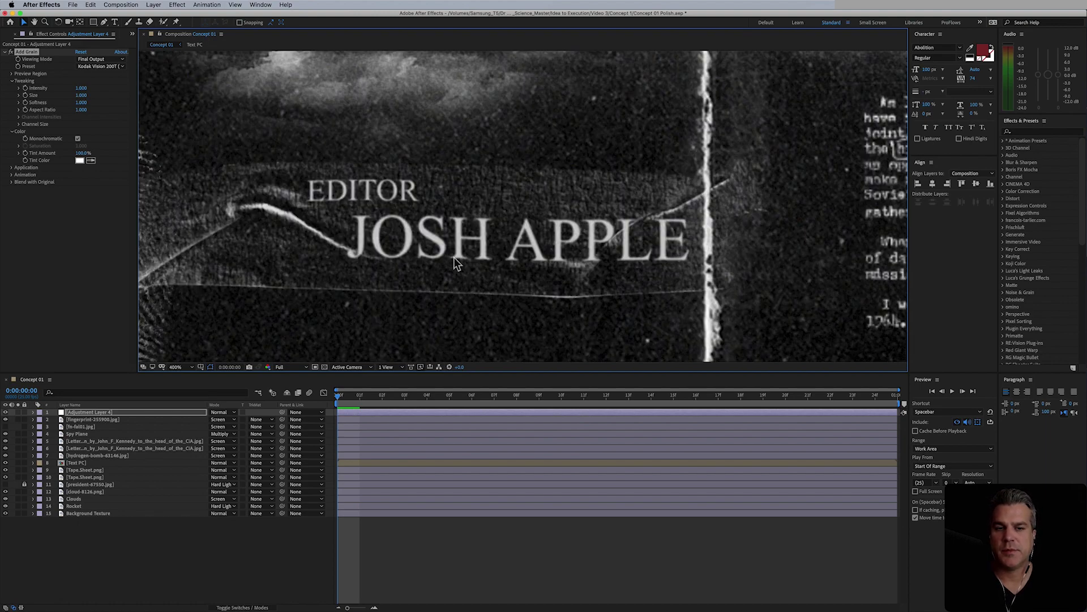
key(comma)
key(comma)
drag(477, 244, 481, 161)
key(period)
key(period)
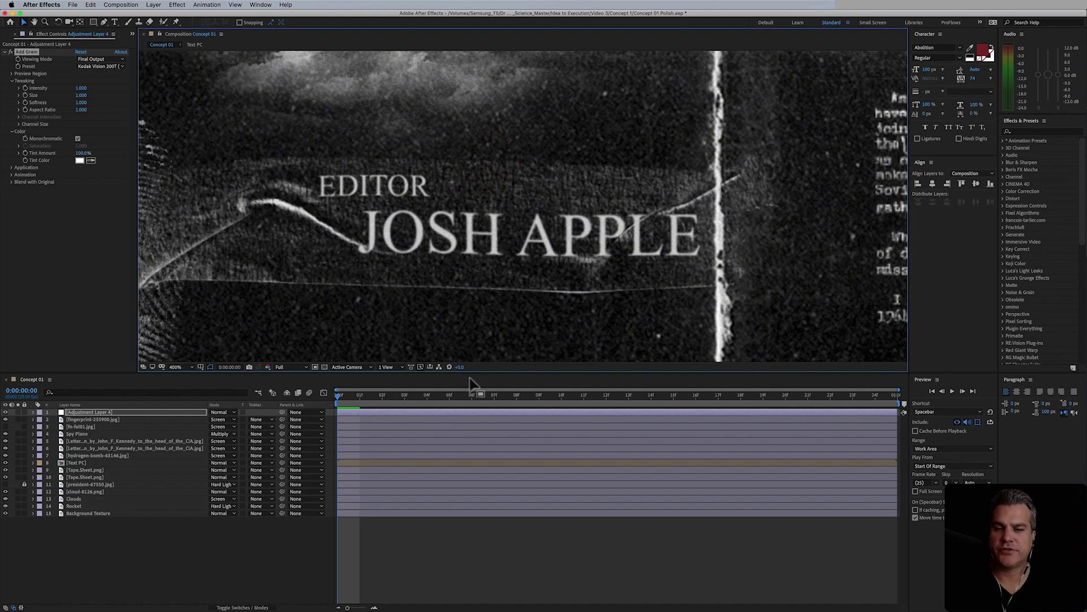
- Select the Text PC layer to view its effects, then return to the Selection tool
click(75, 462)
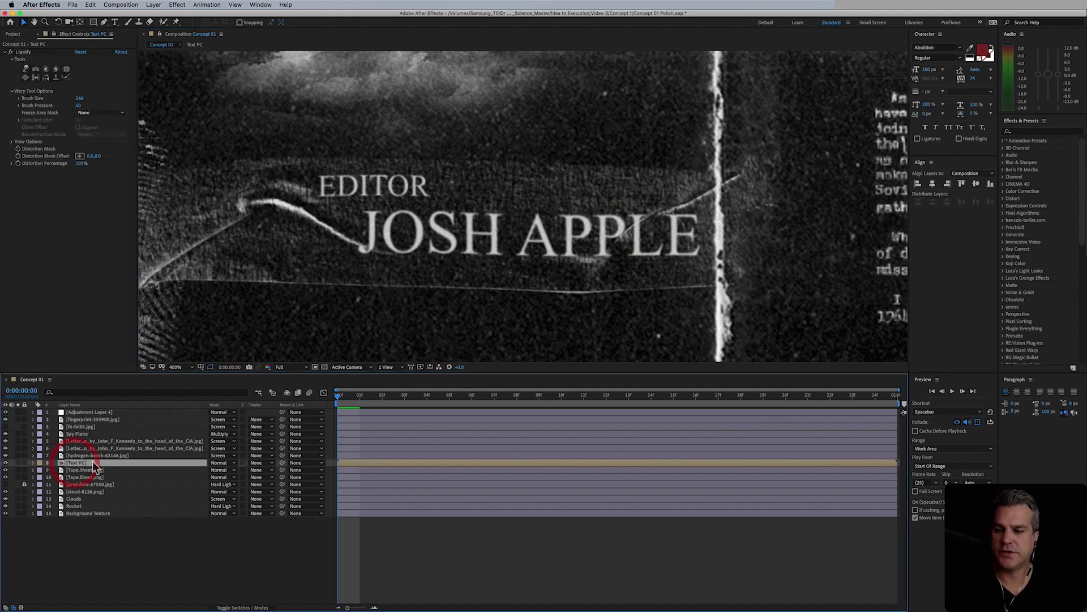
scroll(423, 250, down, 2)
drag(431, 247, 514, 273)
scroll(514, 273, down, 1)
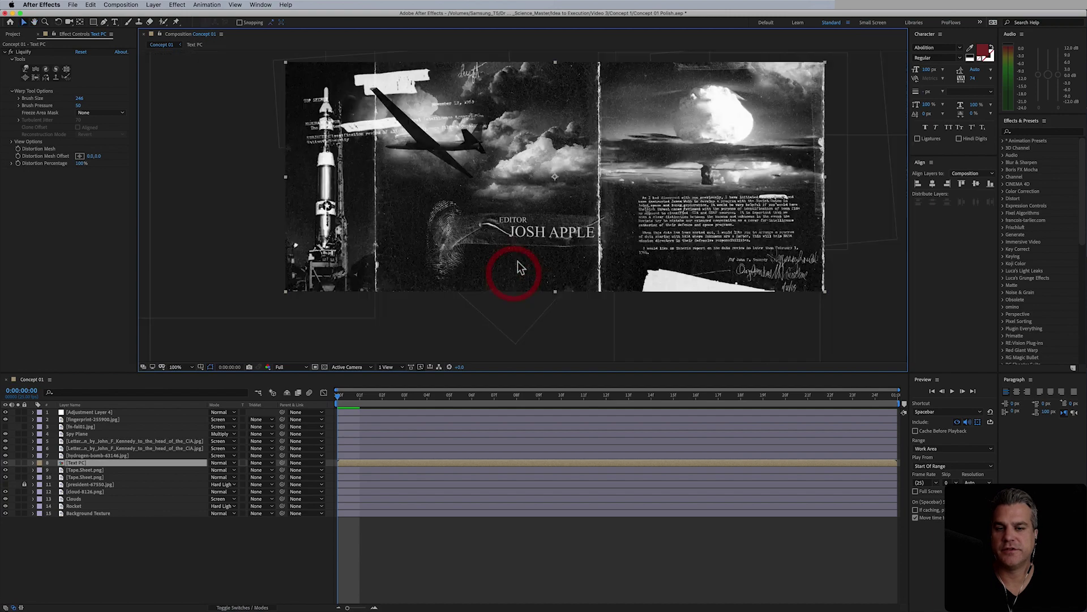
scroll(512, 274, down, 1)
key(v)
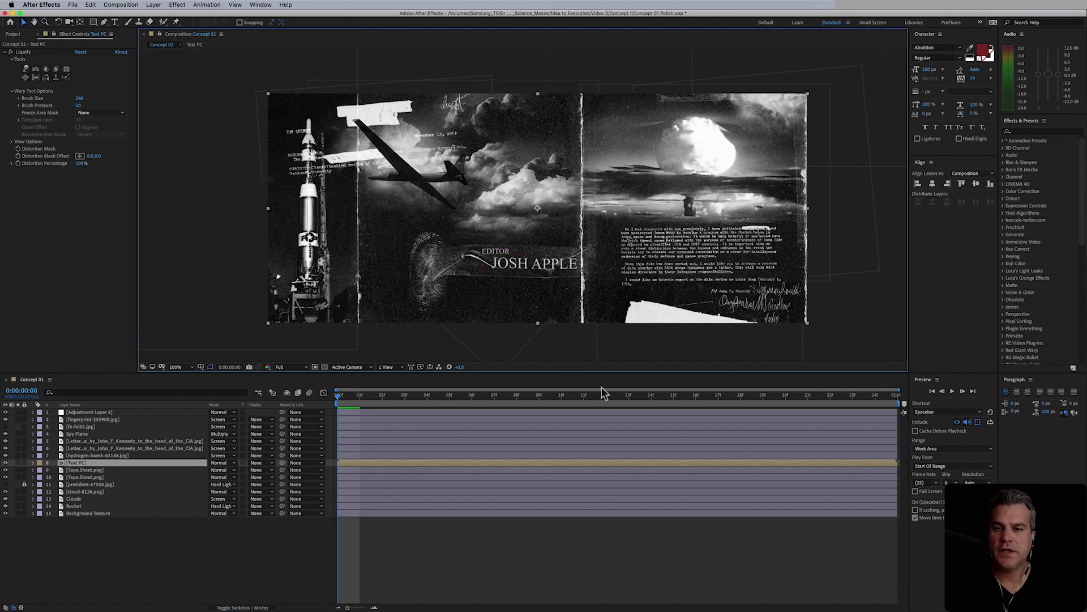
- Rename the grain adjustment layer, Adjustment Layer 4, to 'FX 1'
click(92, 413)
key(Return)
text(FX)
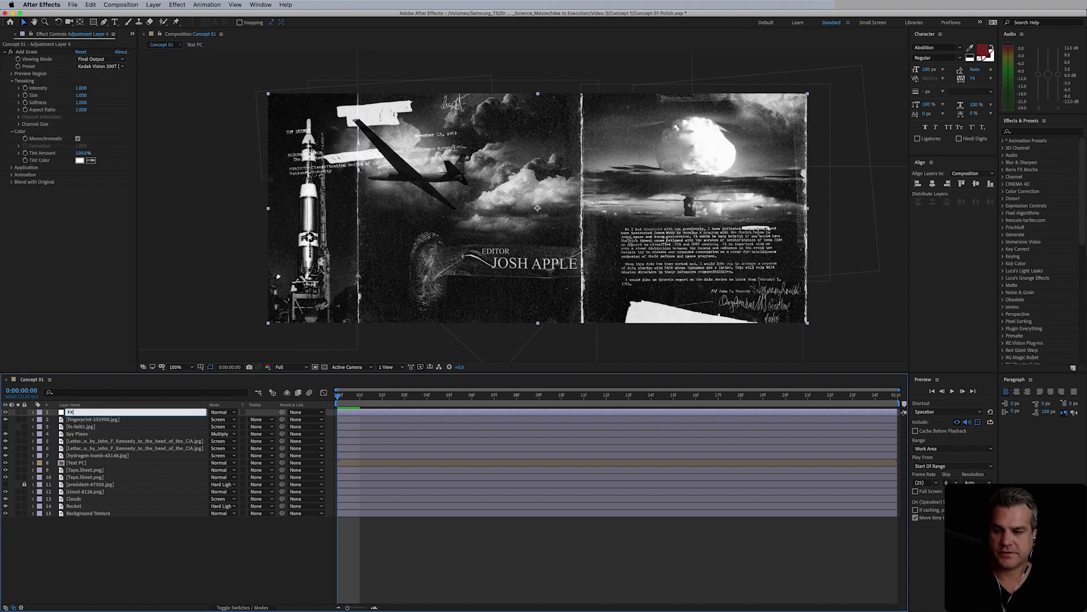
key(Return)
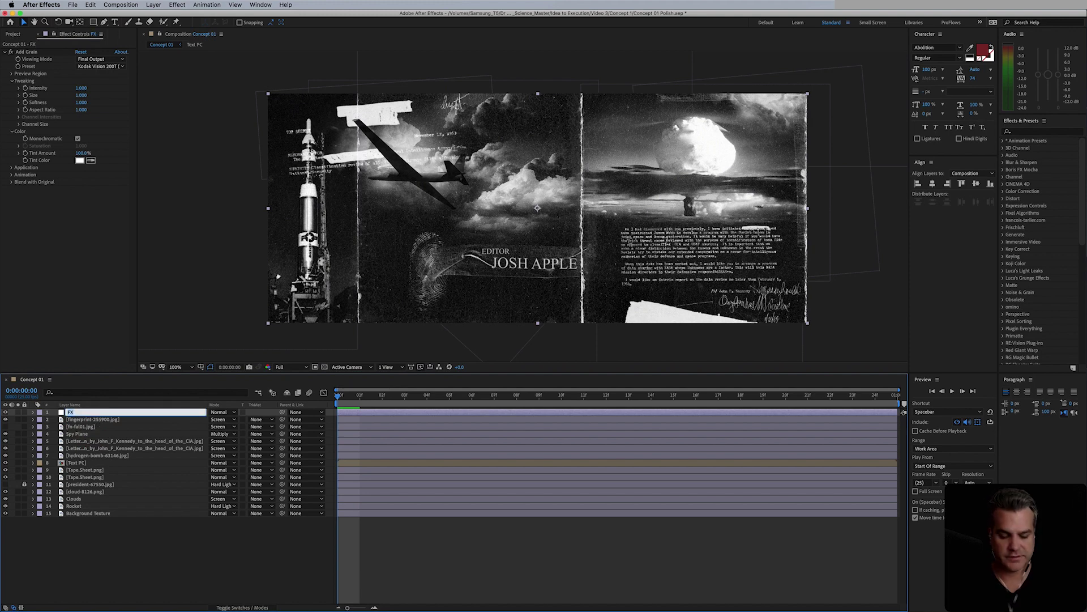
text(1)
key(Return)
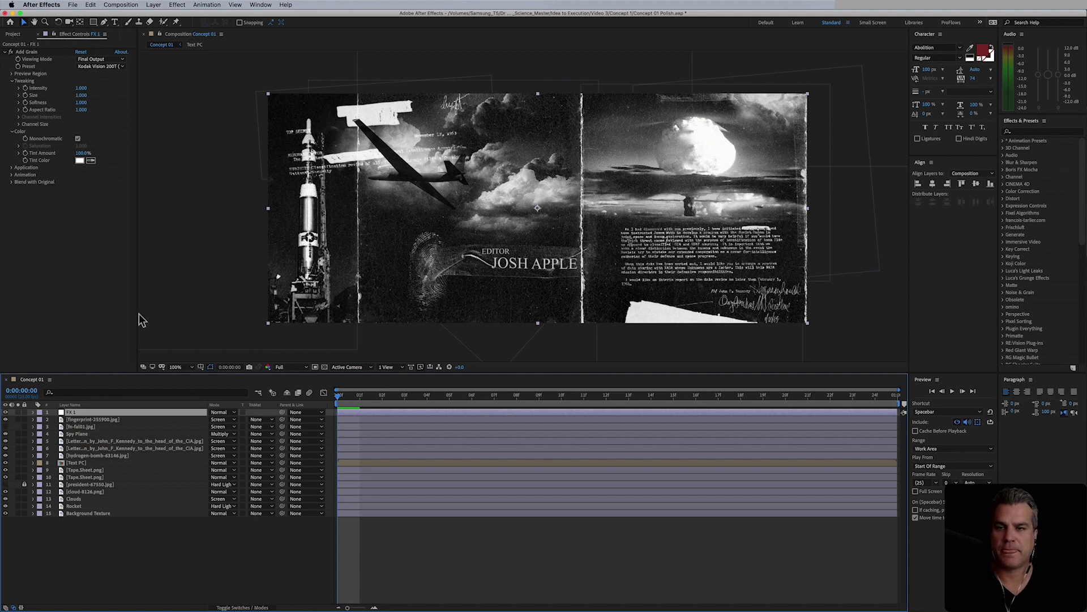
- Add Lumetri Color to FX 1 and apply the SL BIG creative look
click(177, 5)
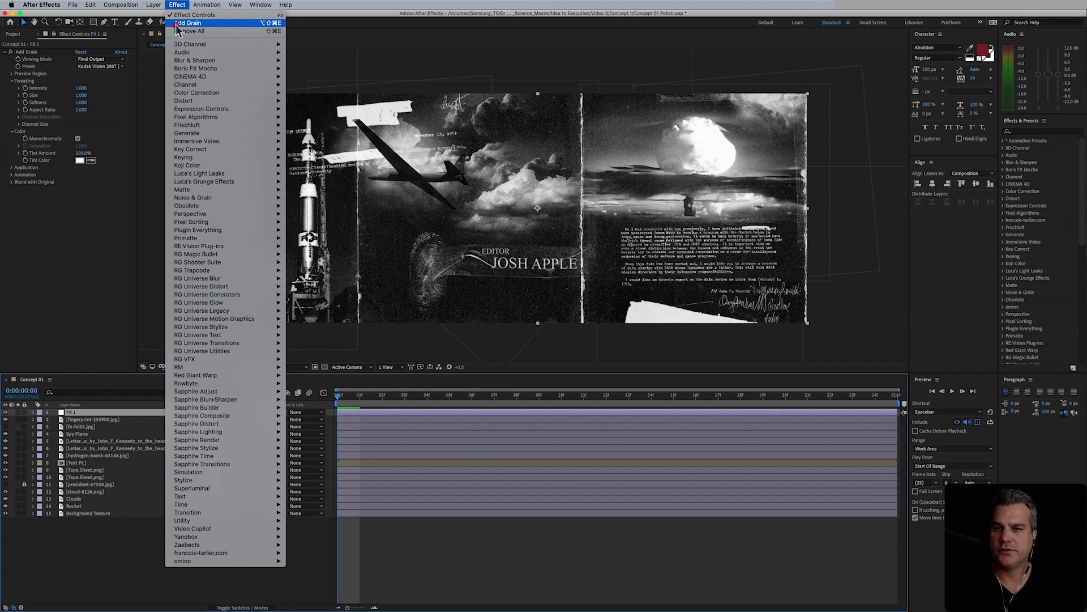
mouse_move(199, 95)
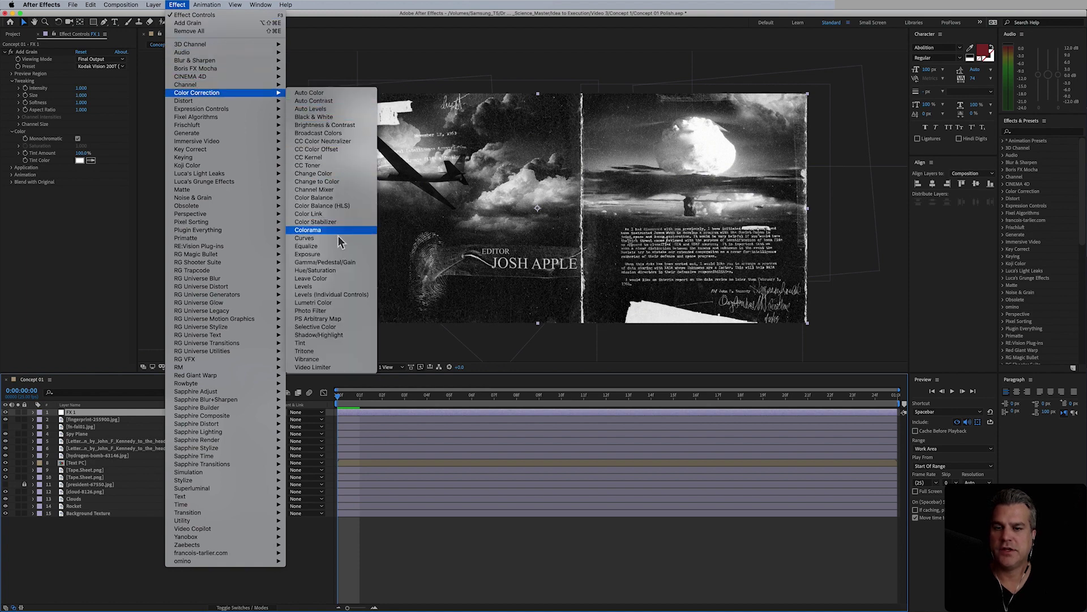
click(348, 304)
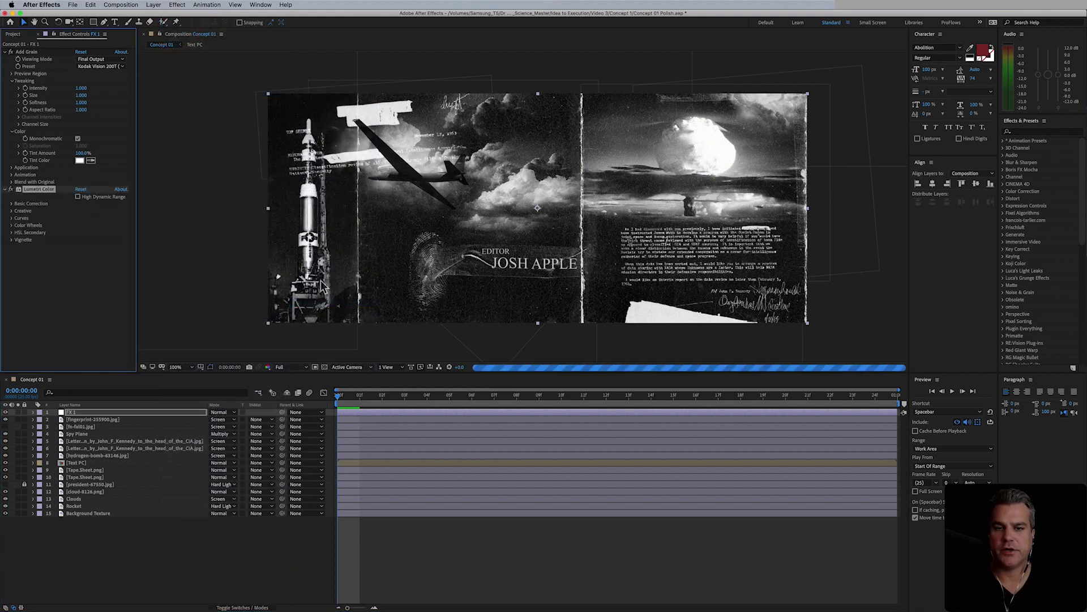
click(14, 211)
click(85, 226)
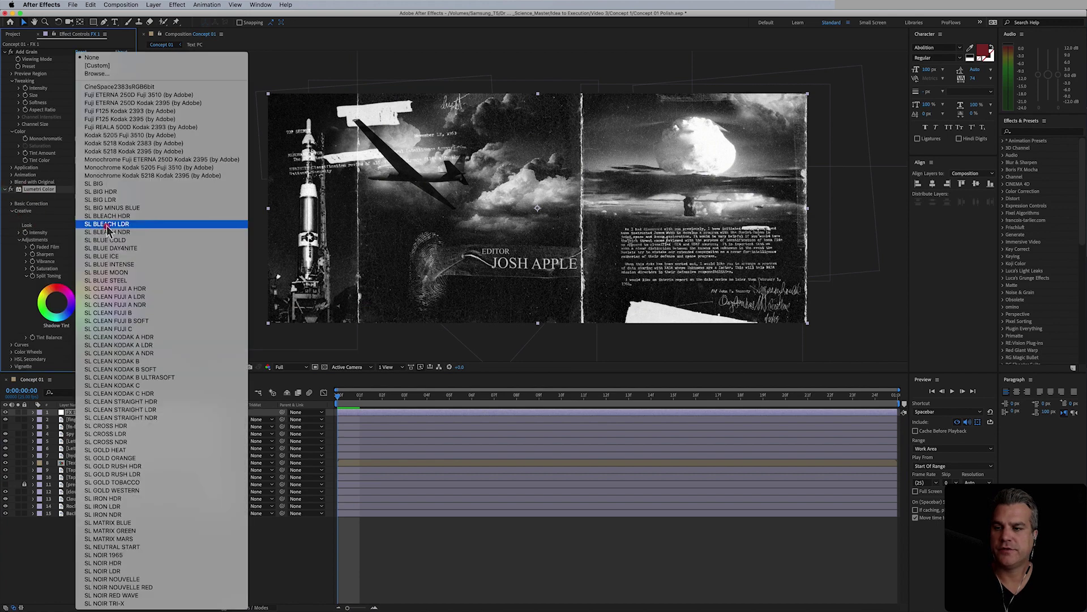
click(114, 184)
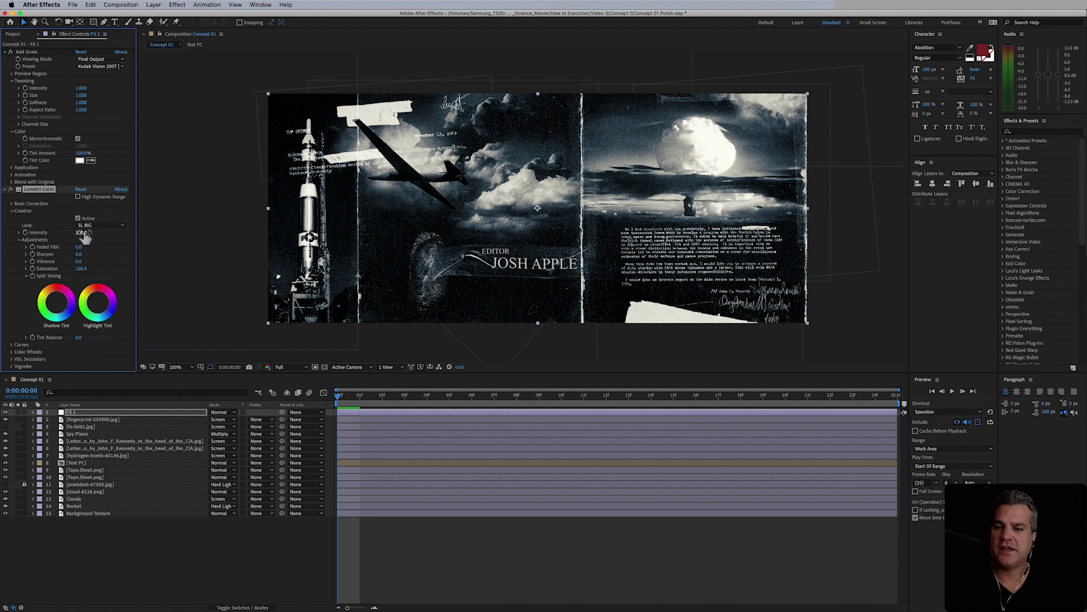
- Set the look Intensity to 50 and Faded Film to 10
click(82, 232)
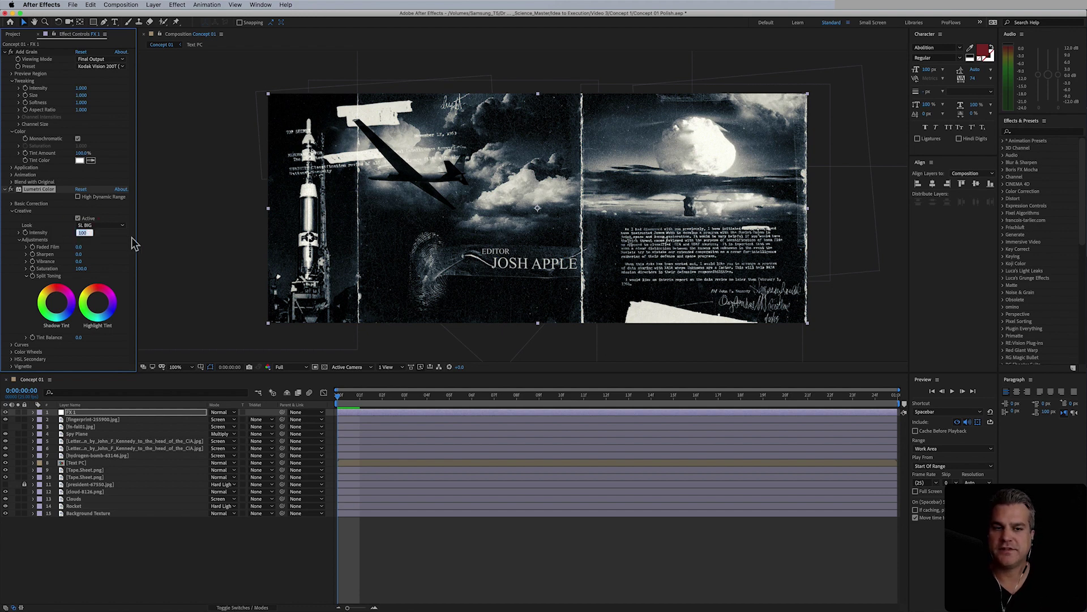
text(50)
key(Return)
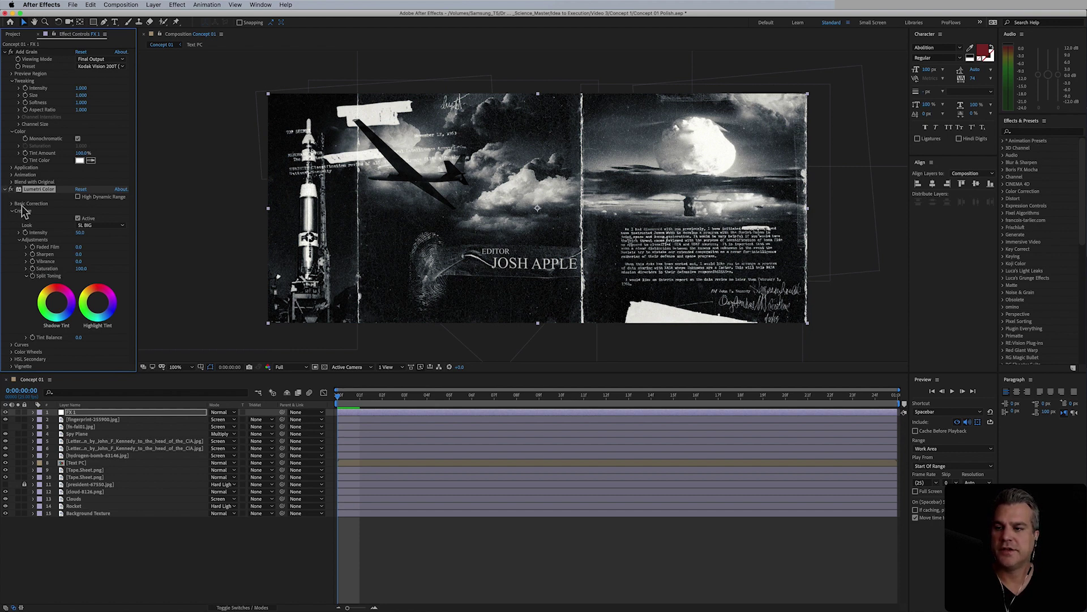
click(80, 248)
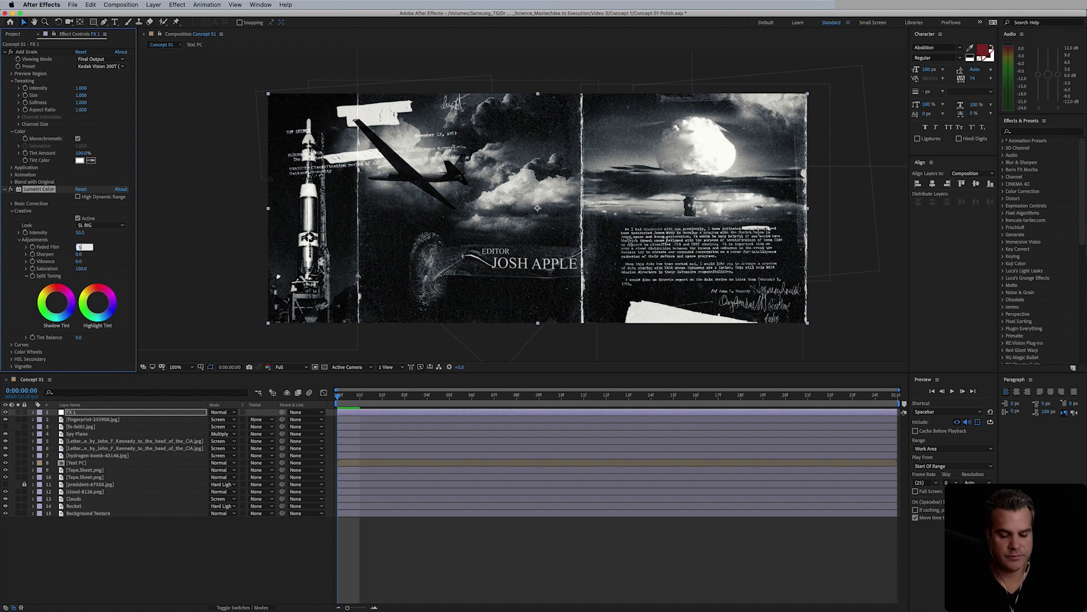
text(25)
key(Return)
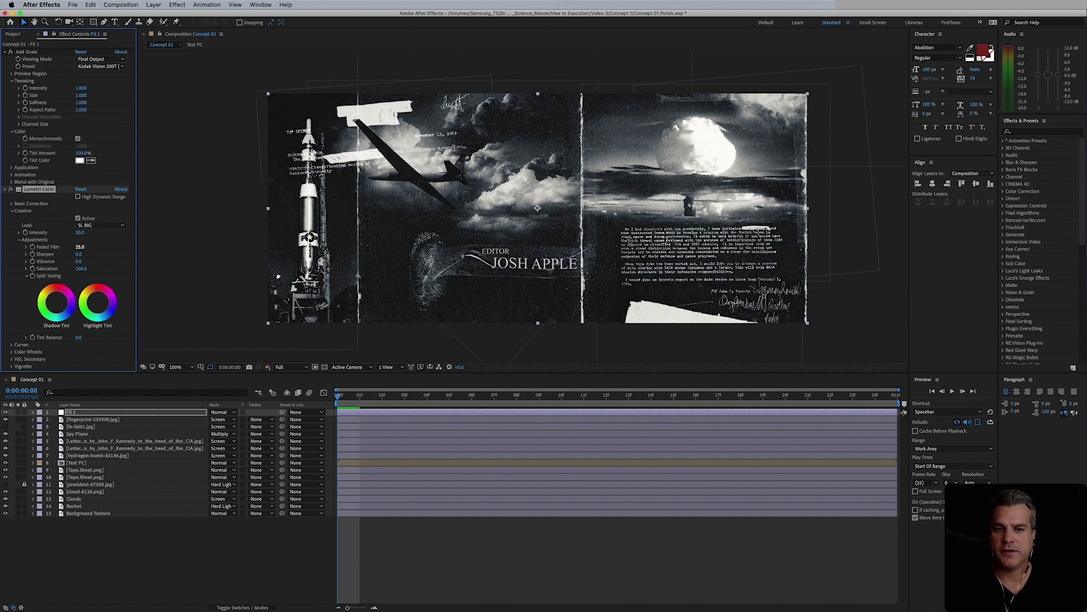
click(80, 249)
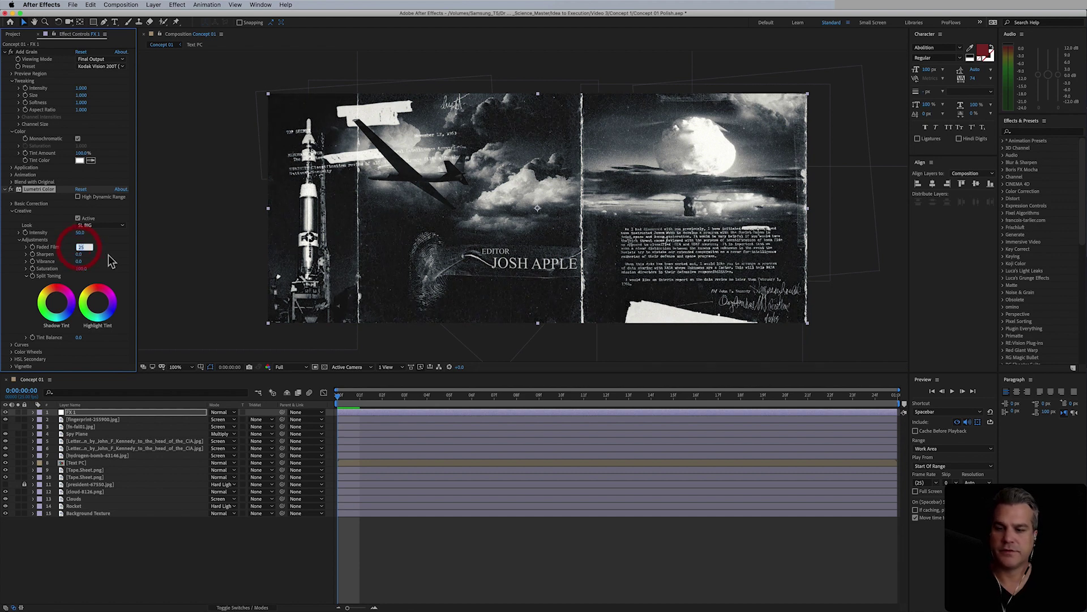
text(10)
key(Return)
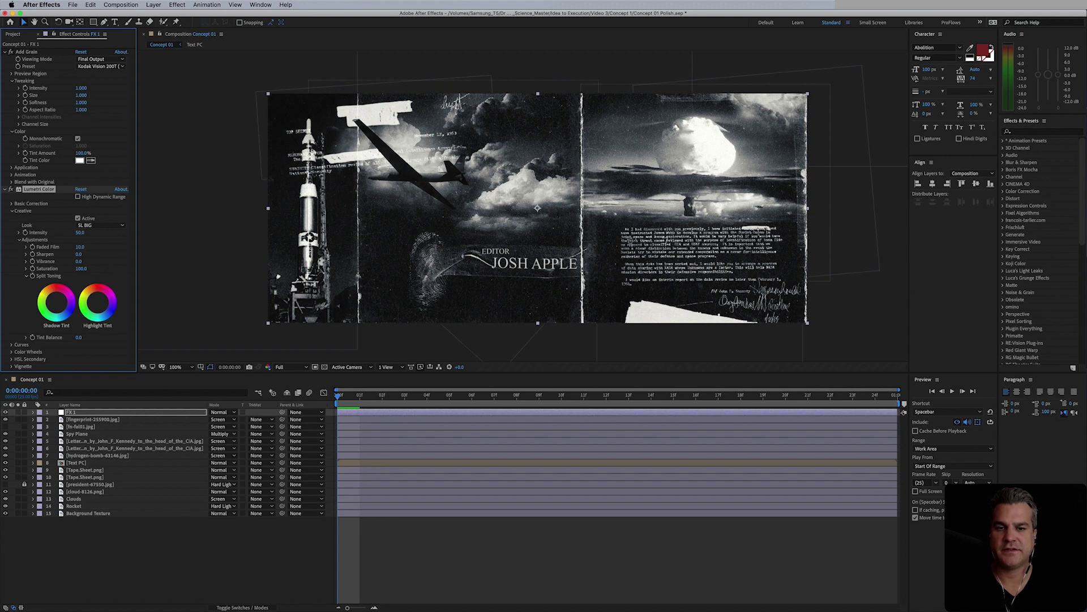
- Collapse Lumetri Color and Add Grain, then apply Quick Chromatic Aberration 2 from Plugin Everything
click(5, 189)
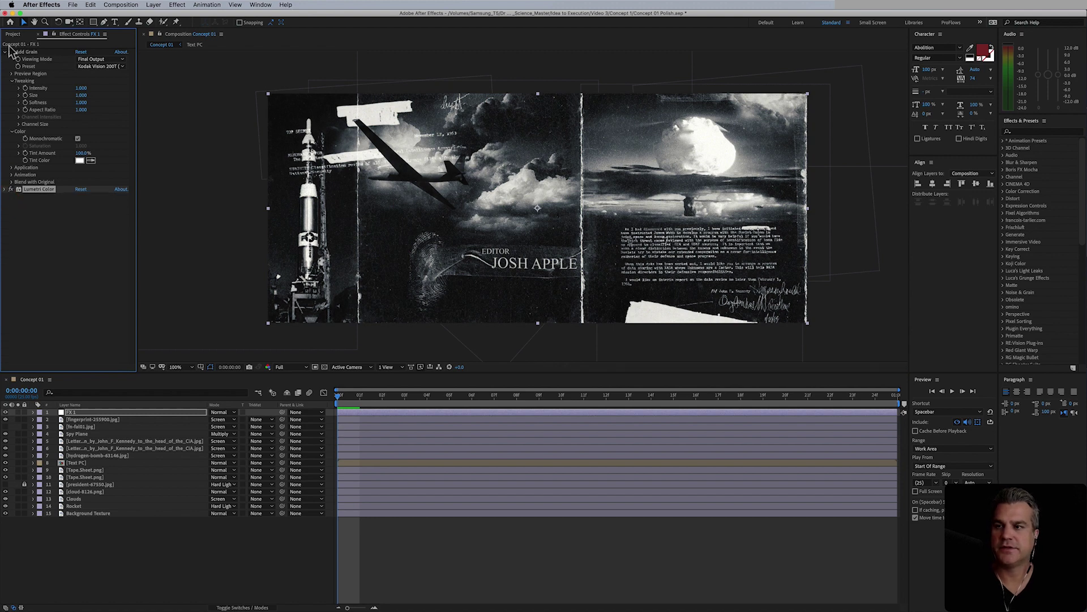
click(5, 52)
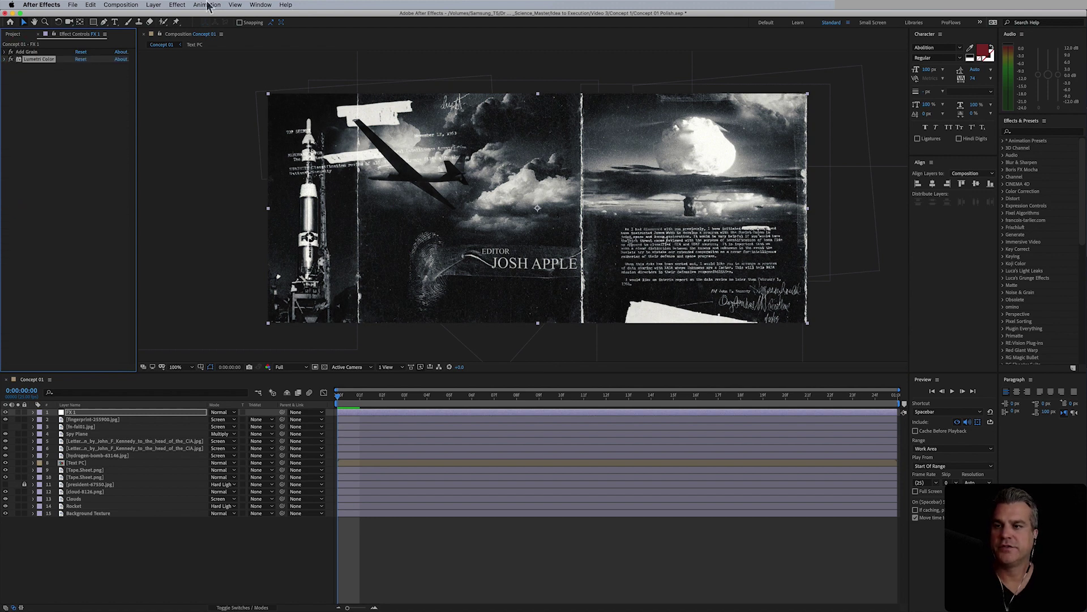
click(177, 5)
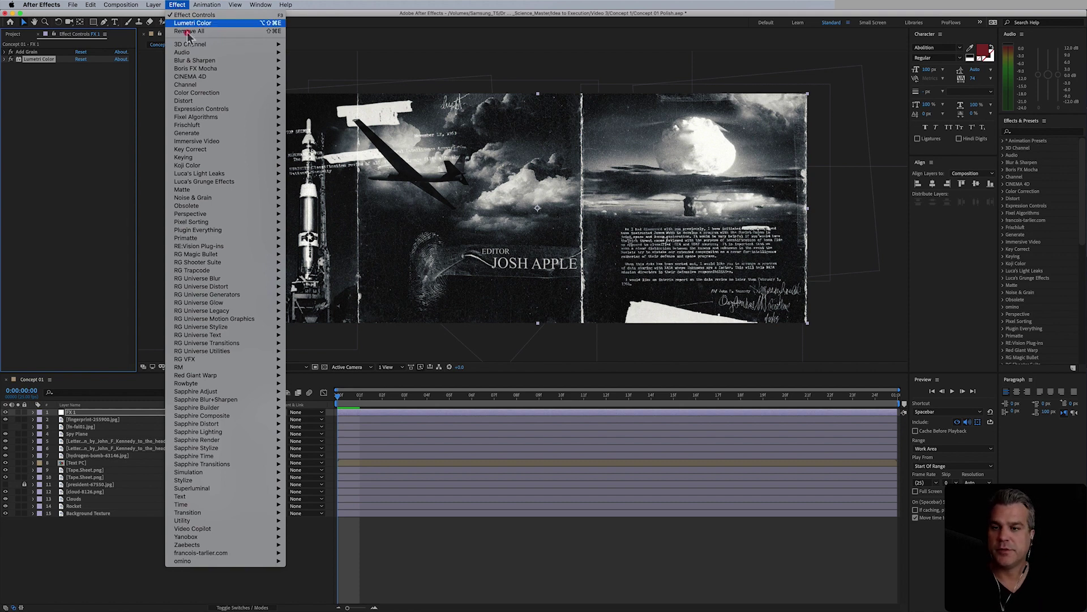
mouse_move(210, 199)
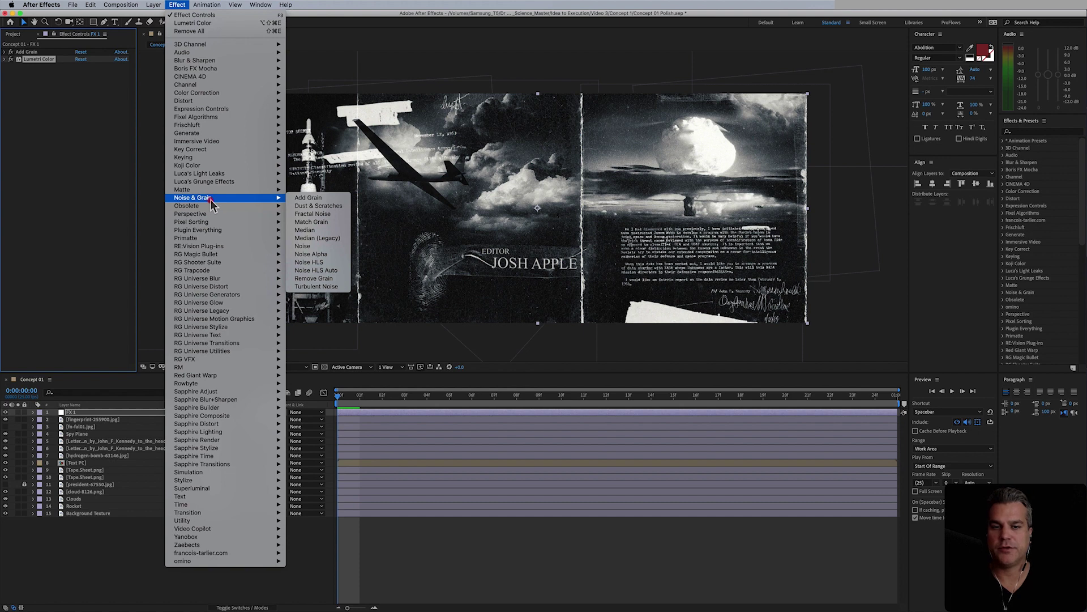
mouse_move(217, 250)
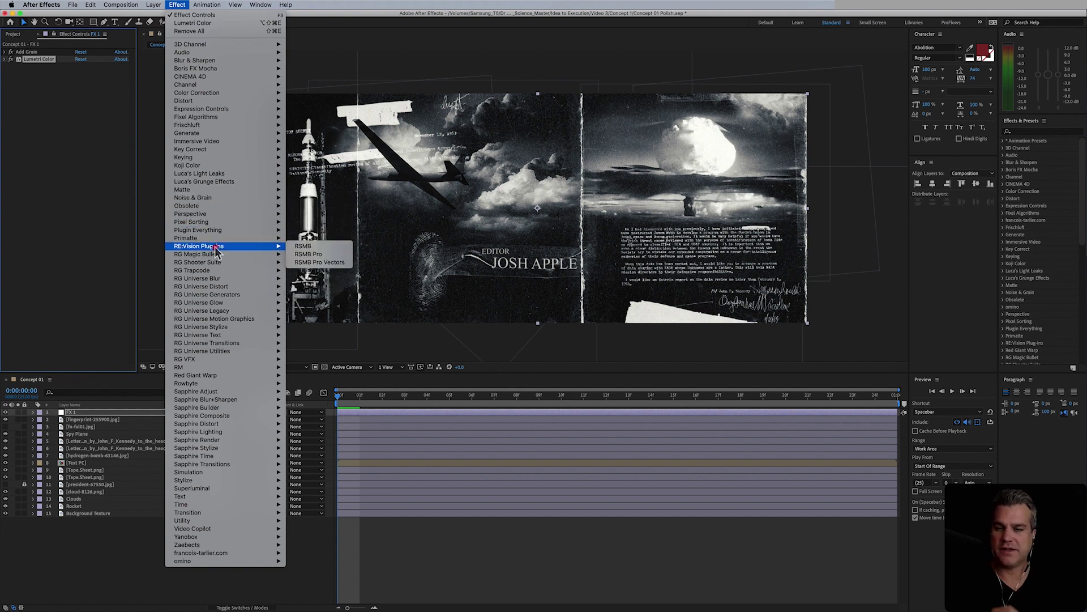
mouse_move(219, 361)
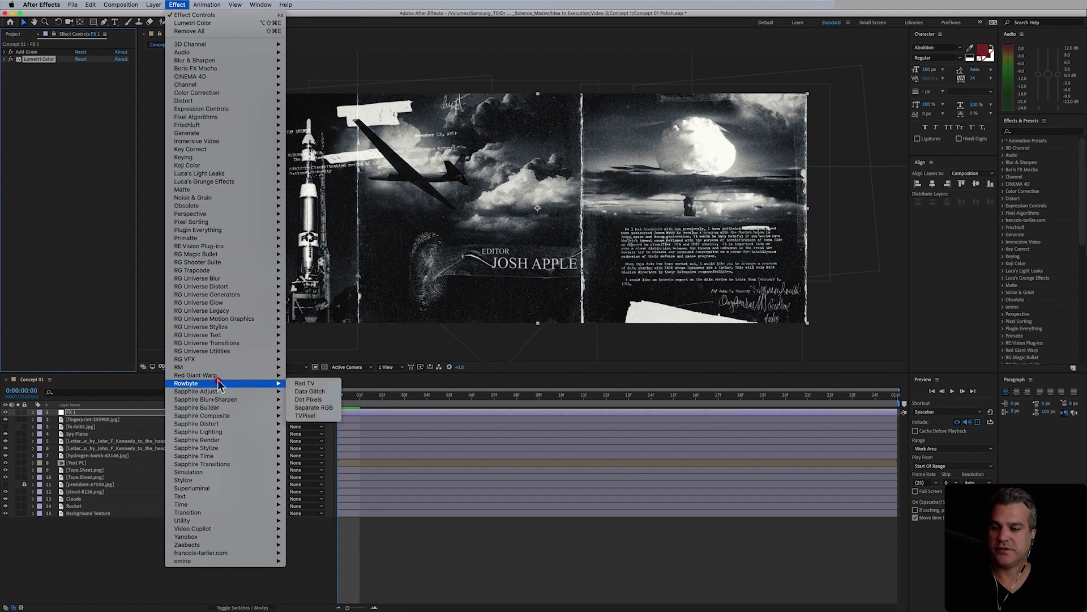
mouse_move(221, 393)
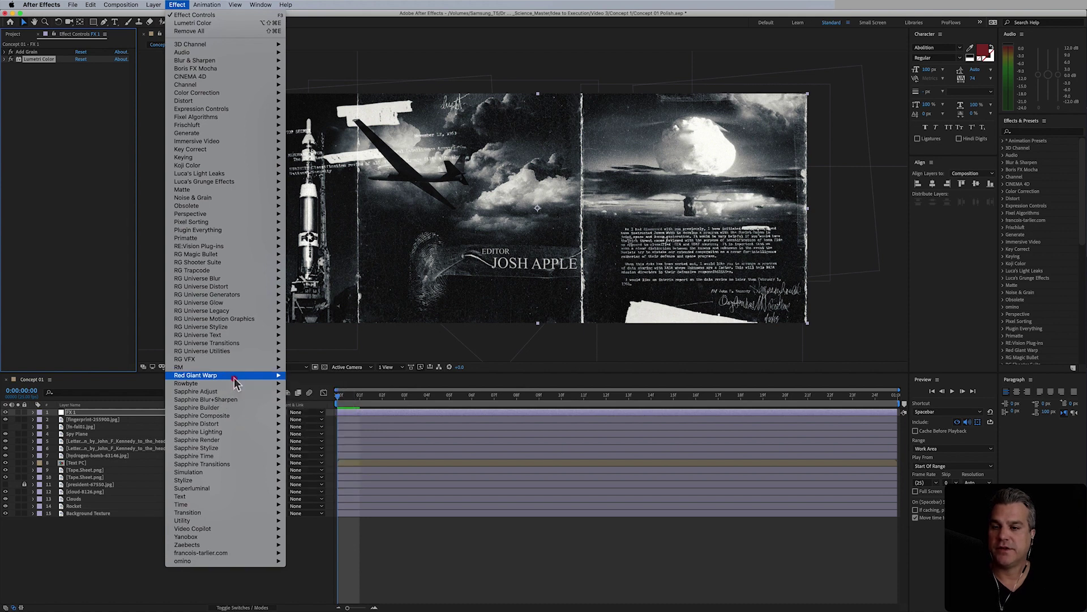
mouse_move(265, 231)
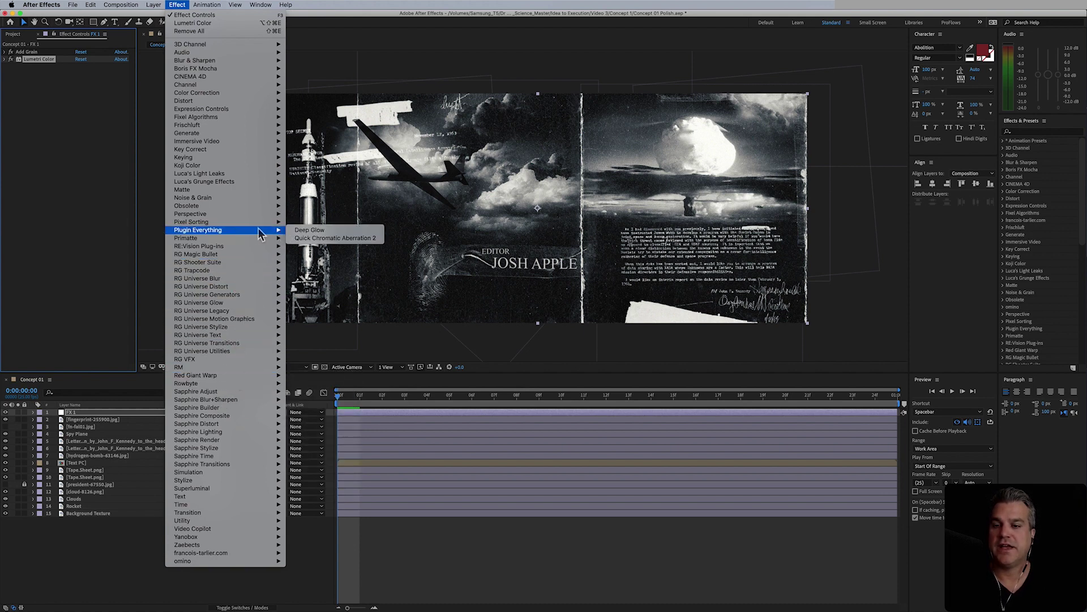
click(330, 238)
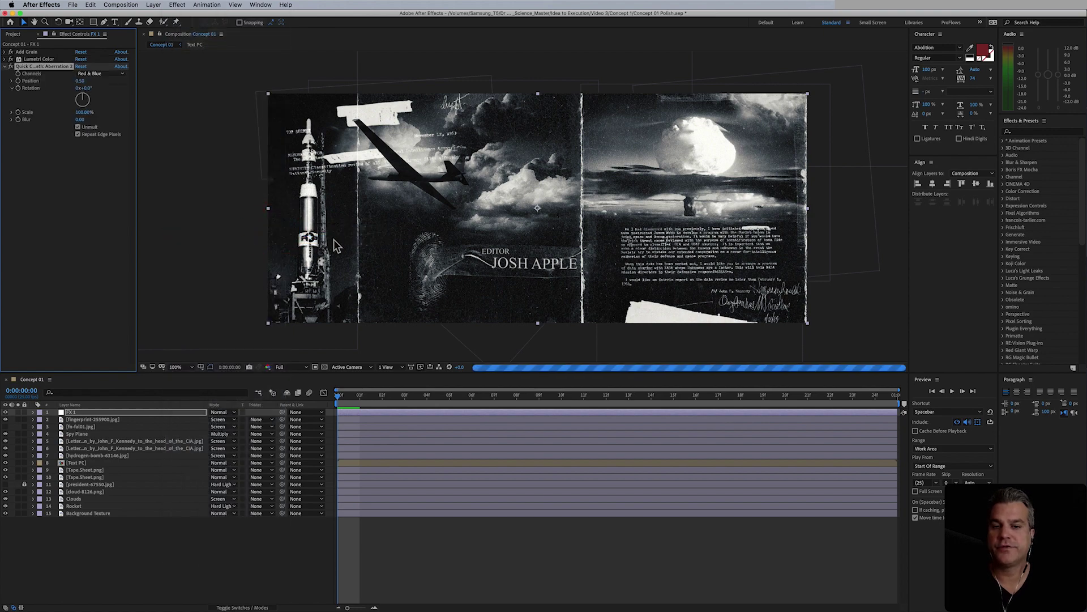
- Set Quick Chromatic Aberration 2's Blur to 1, checking the EDITOR text at 200% zoom
key(period)
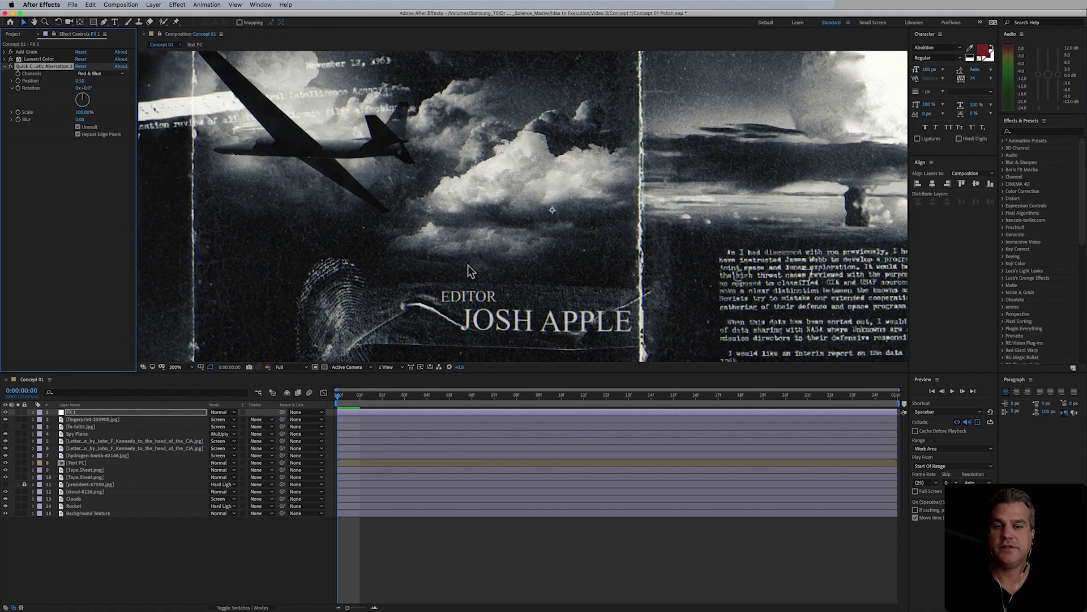
drag(468, 264, 455, 166)
key(v)
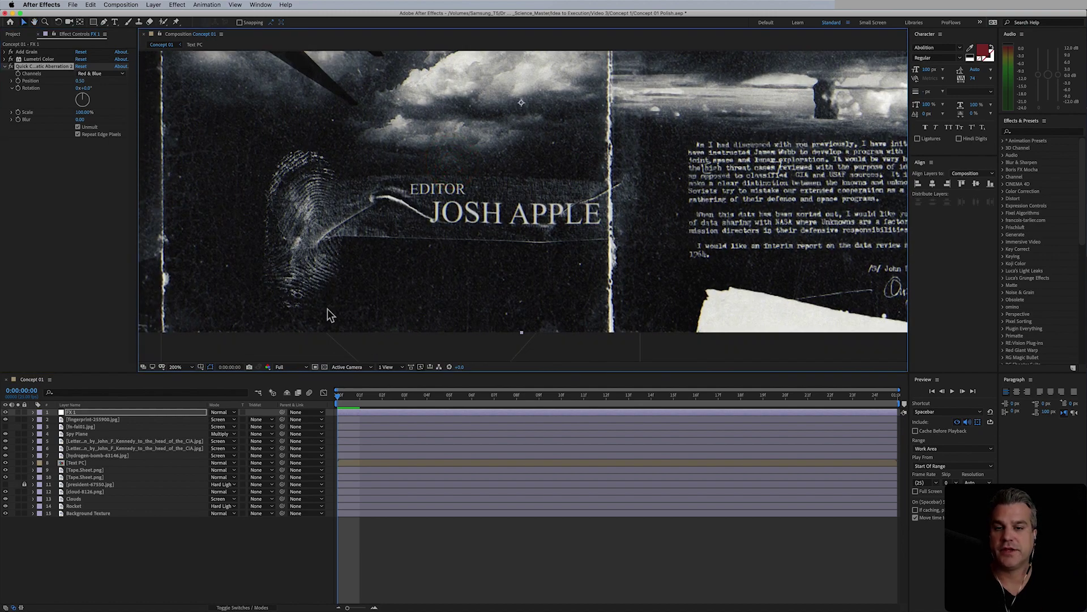
click(83, 126)
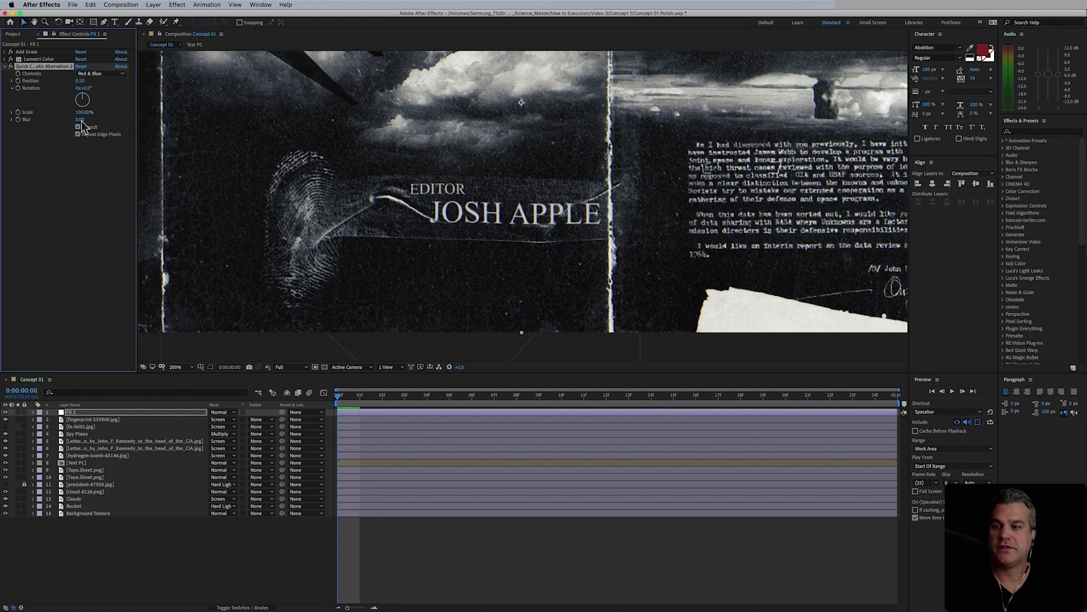
click(95, 170)
click(79, 120)
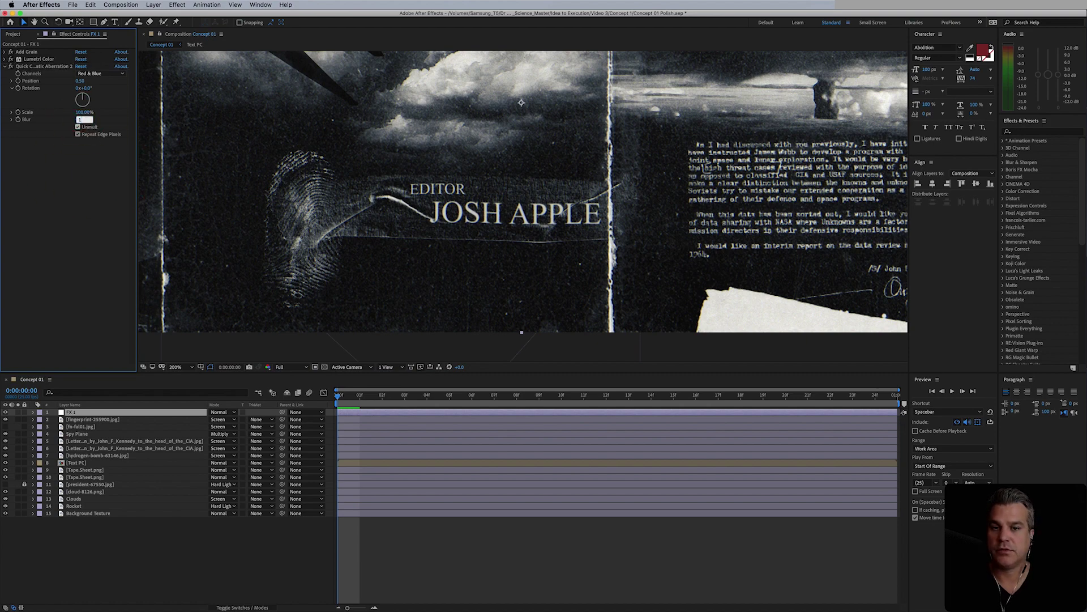
key(Return)
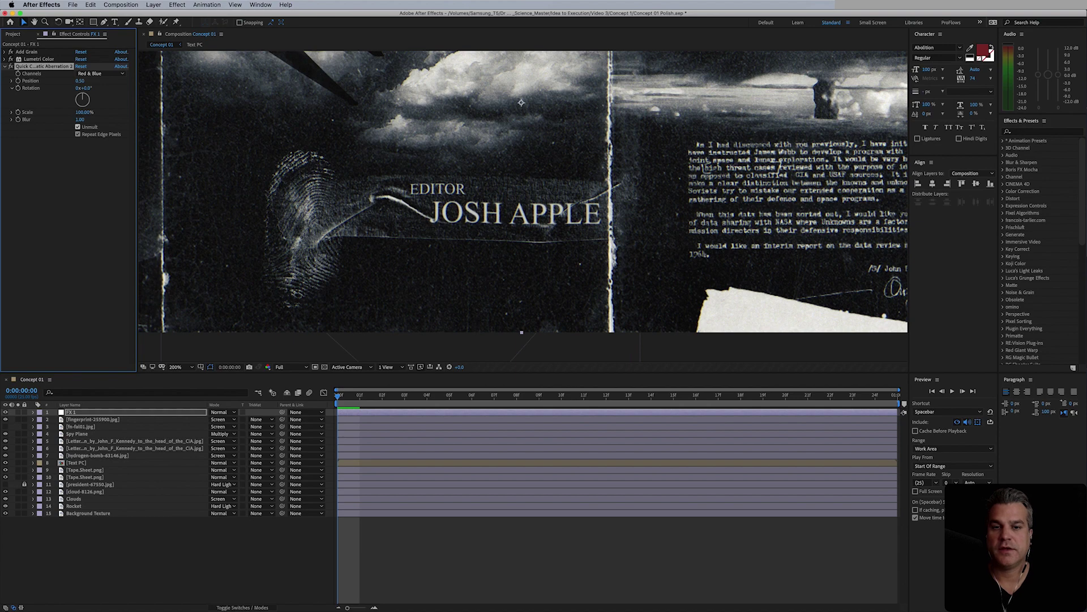
key(comma)
drag(352, 246, 359, 284)
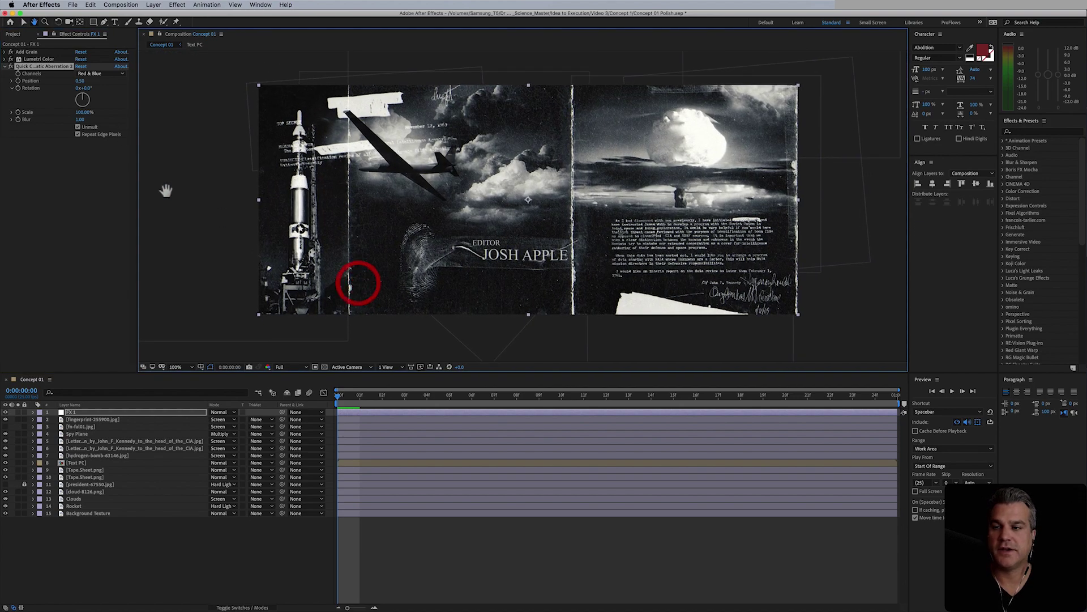
click(14, 69)
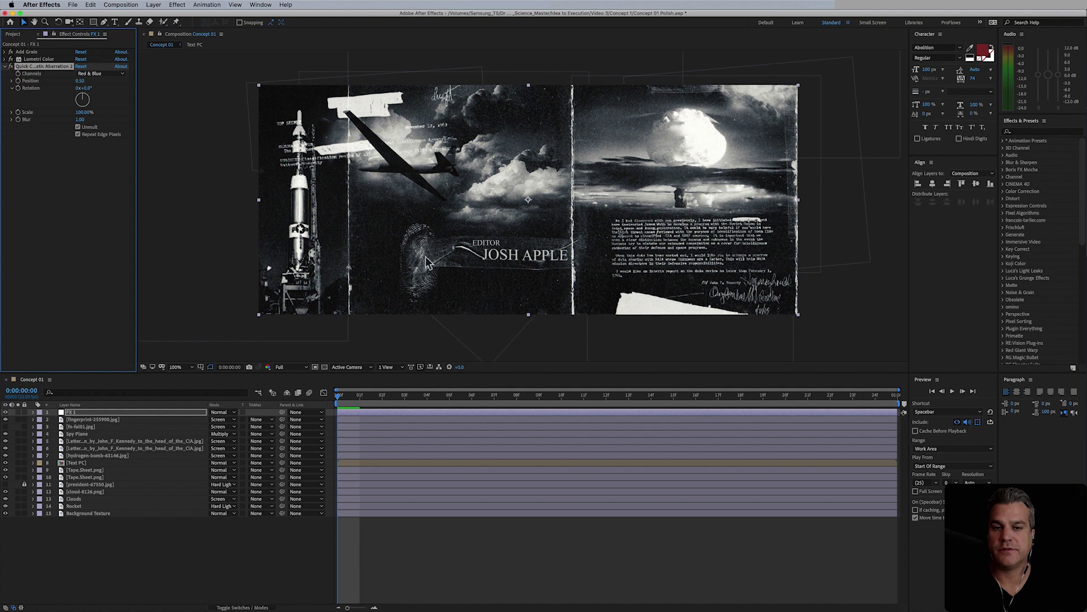
click(107, 413)
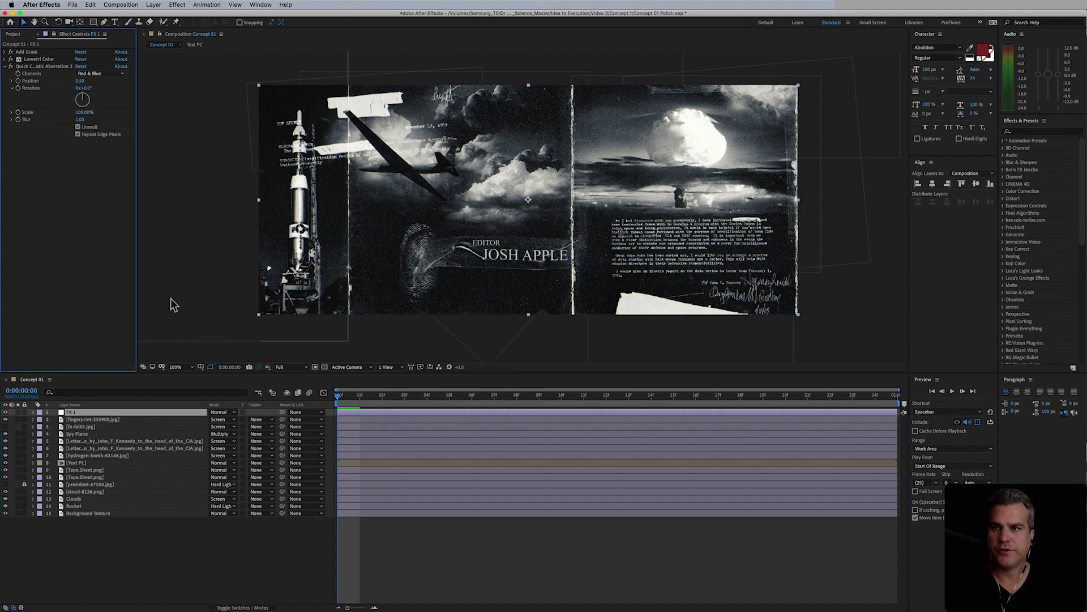
click(154, 5)
- Create a new adjustment layer and rename it 'FX 2'
mouse_move(155, 19)
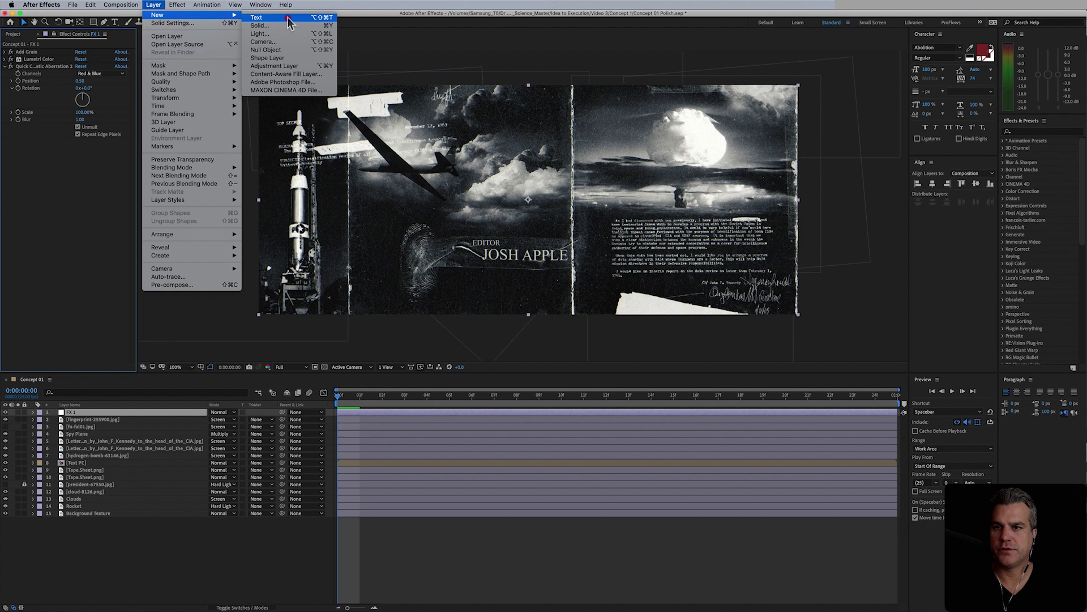
click(302, 66)
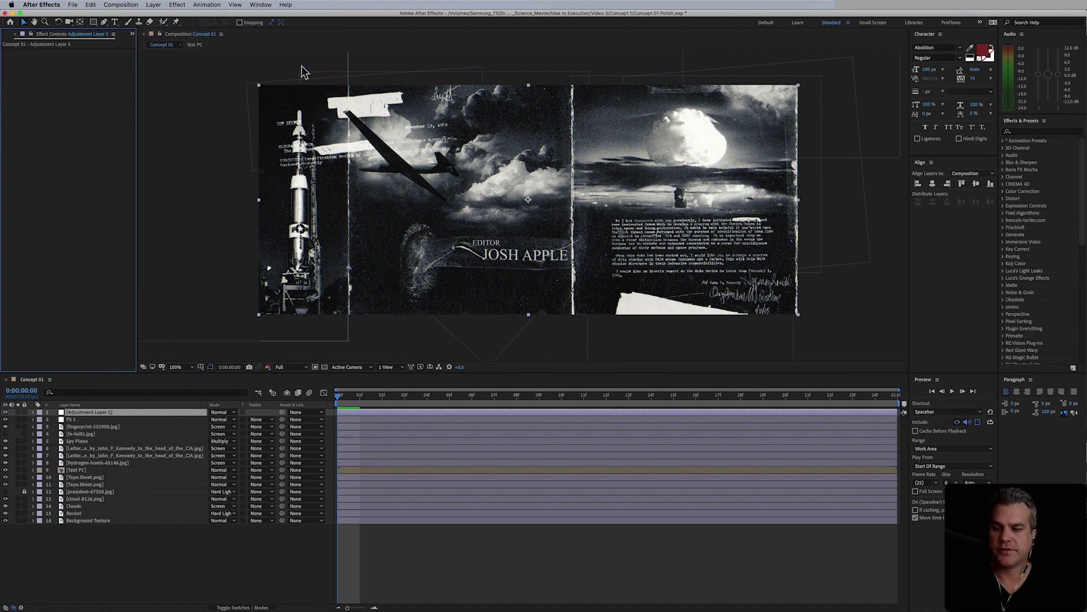
click(112, 414)
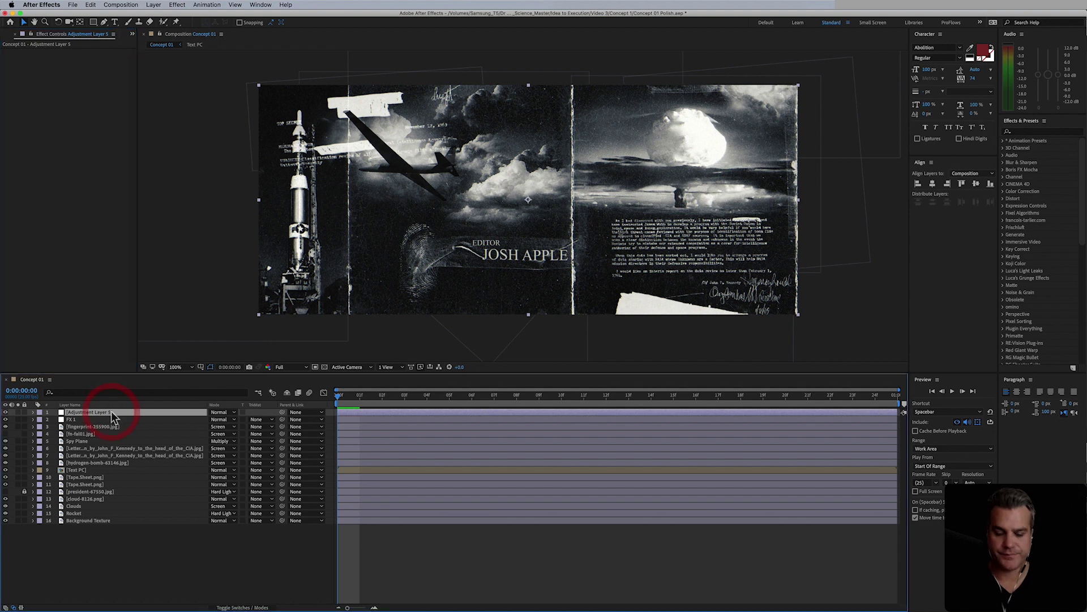
key(Return)
text(F)
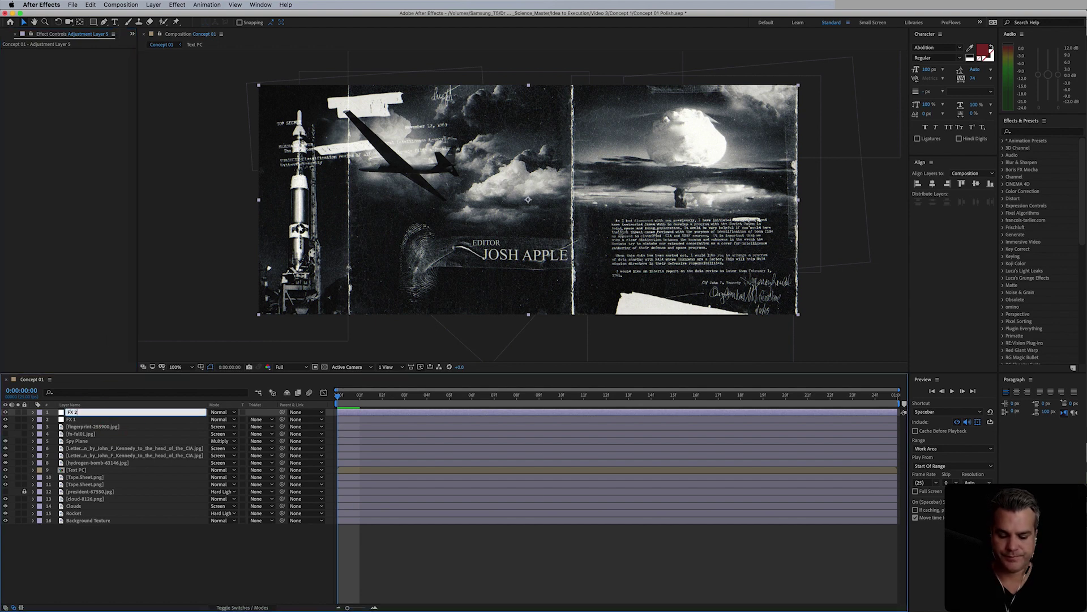
text(X 2)
key(Return)
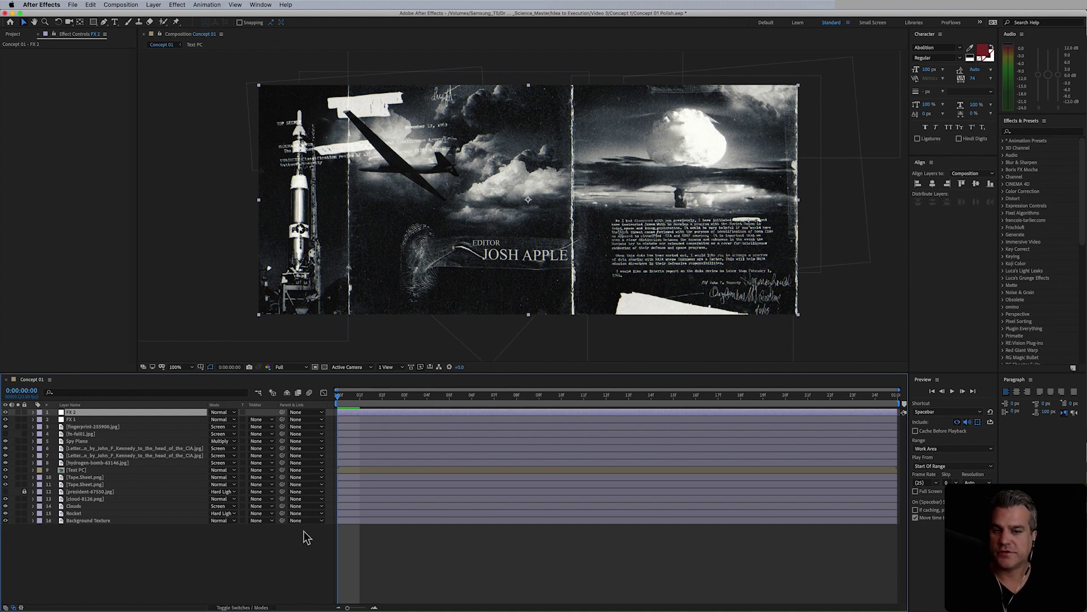
- Apply the Distort > Optics Compensation effect to the FX 2 layer
click(178, 4)
mouse_move(204, 101)
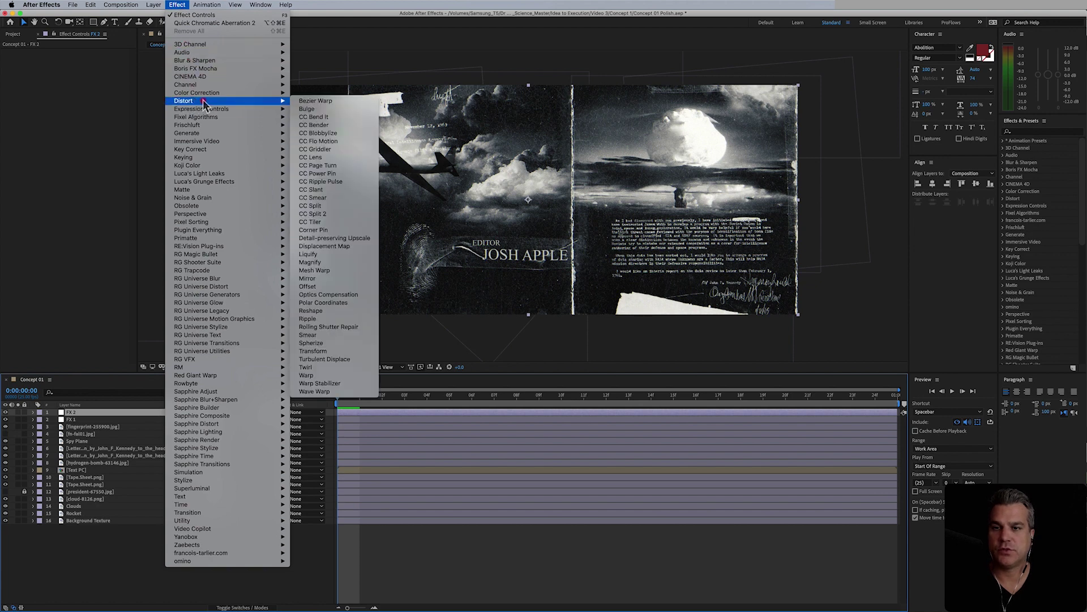
click(344, 295)
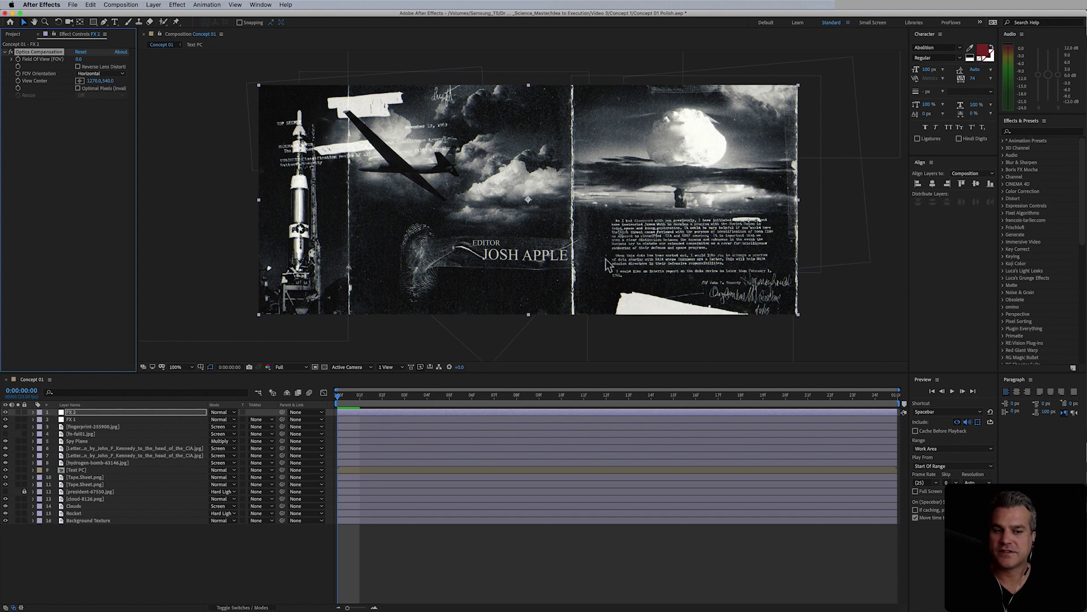
- Set Optics Compensation Field of View to 10 with Reverse Lens Distortion, toggling it to compare
click(78, 61)
key(Return)
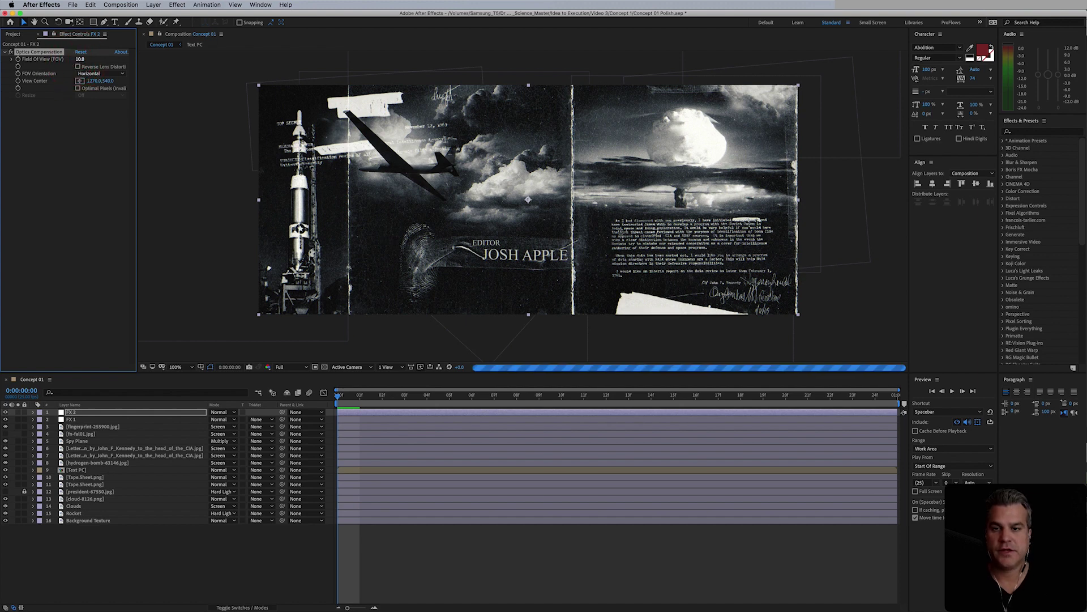
click(79, 67)
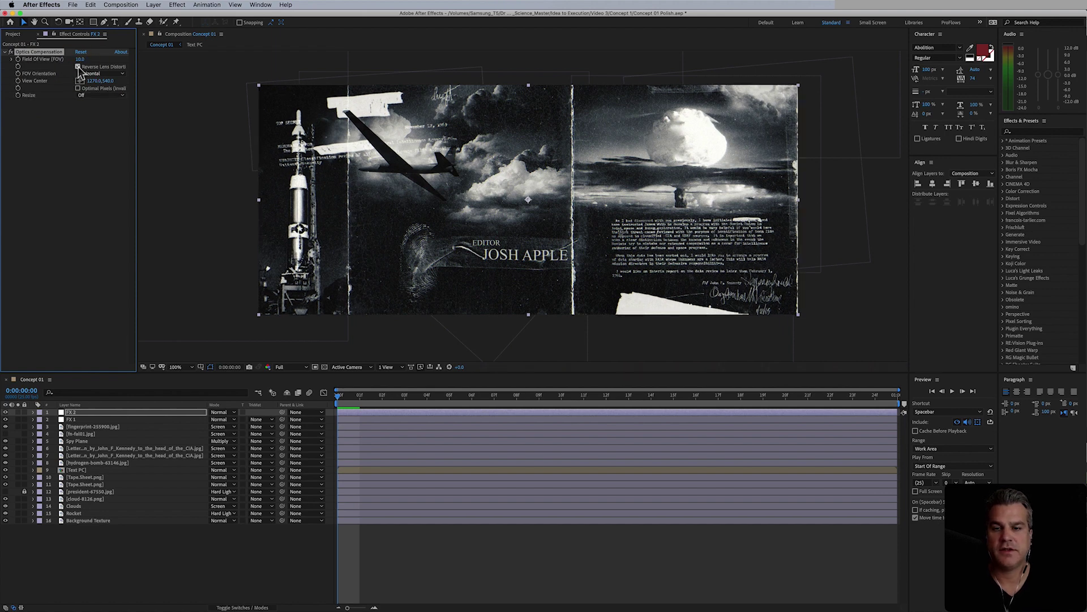
click(12, 53)
click(12, 52)
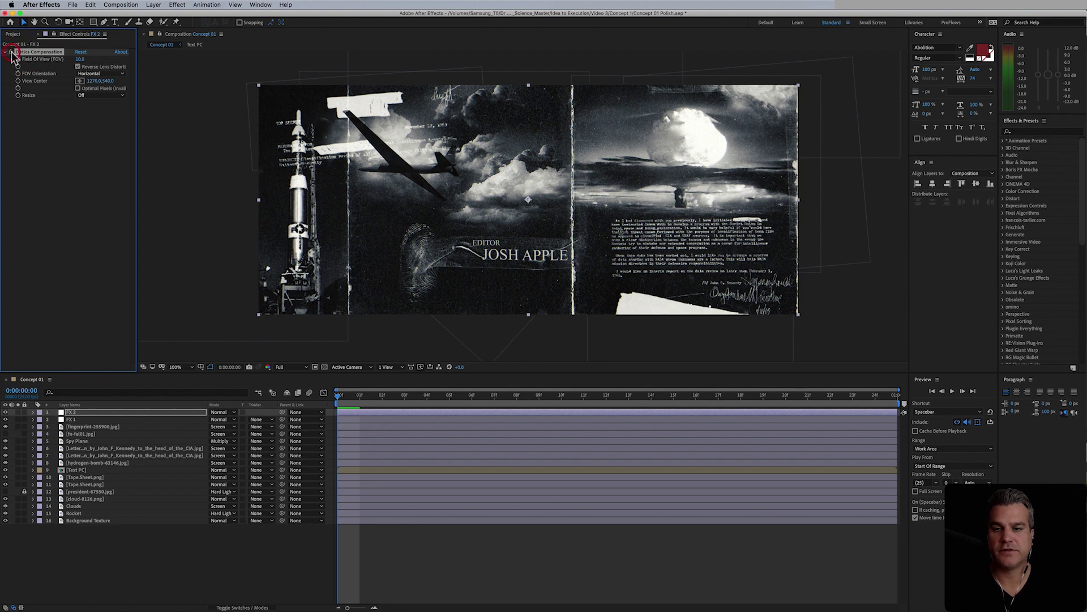
click(12, 53)
click(12, 53)
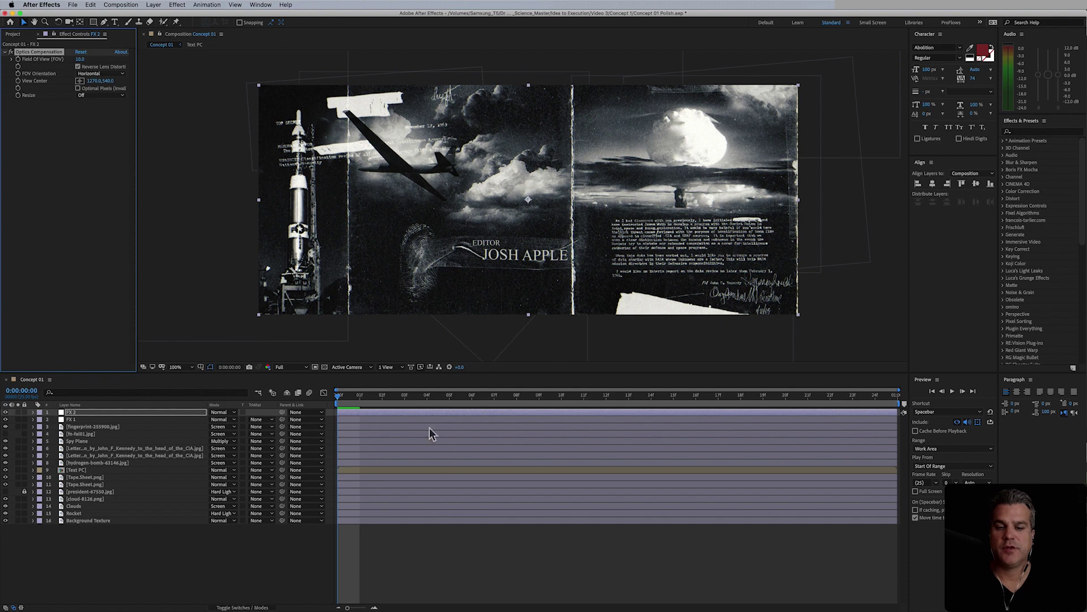
click(526, 553)
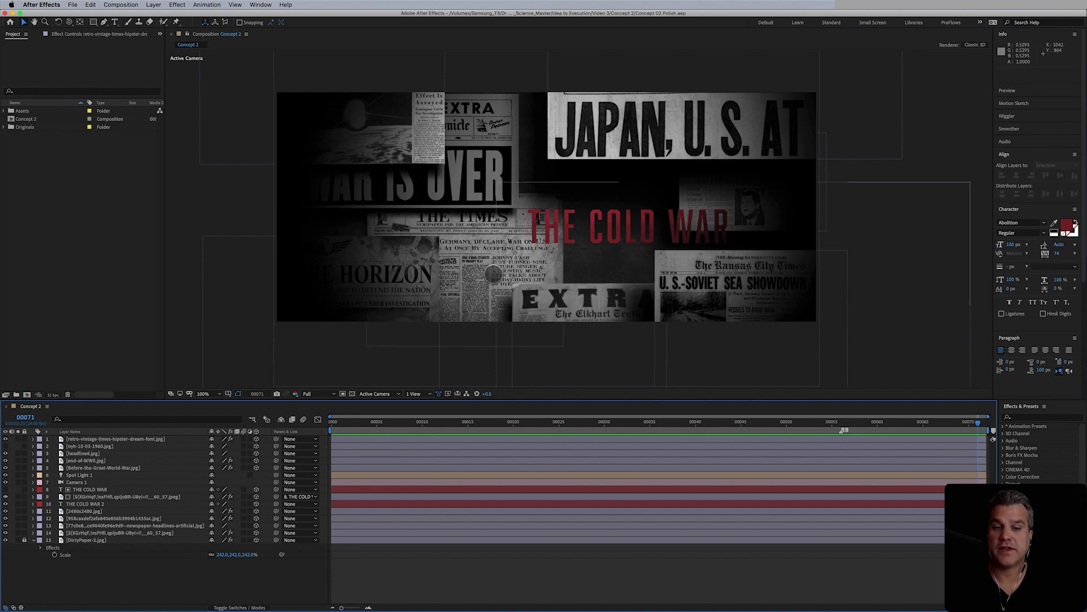
- Reposition the retro vintage times, Before-the-Great-World-War and headlines clippings in the collage
drag(482, 261, 418, 246)
click(470, 269)
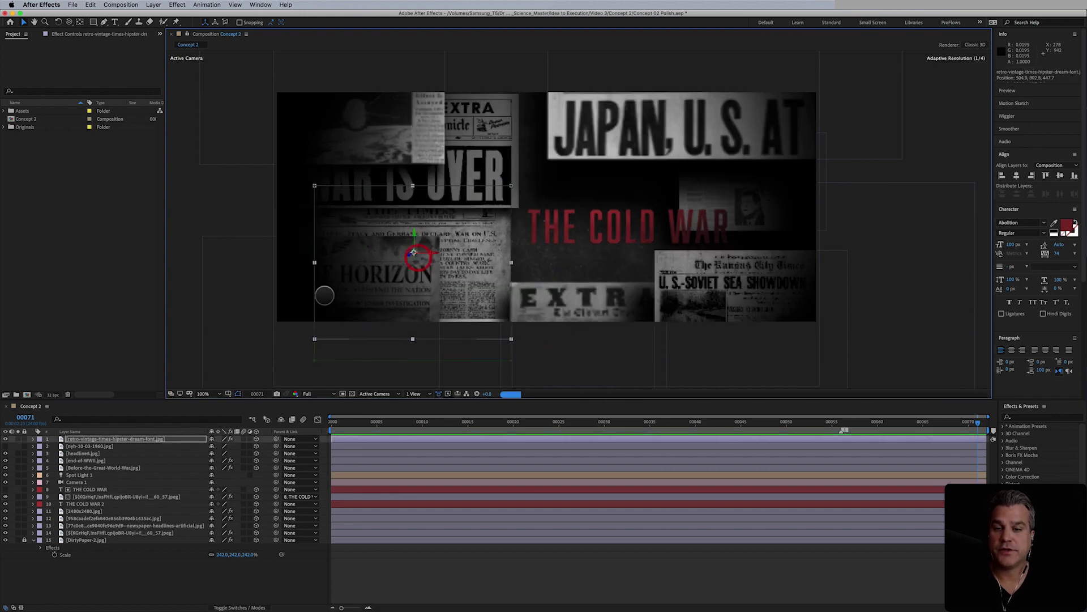
drag(297, 296, 376, 420)
drag(391, 149, 339, 272)
click(359, 114)
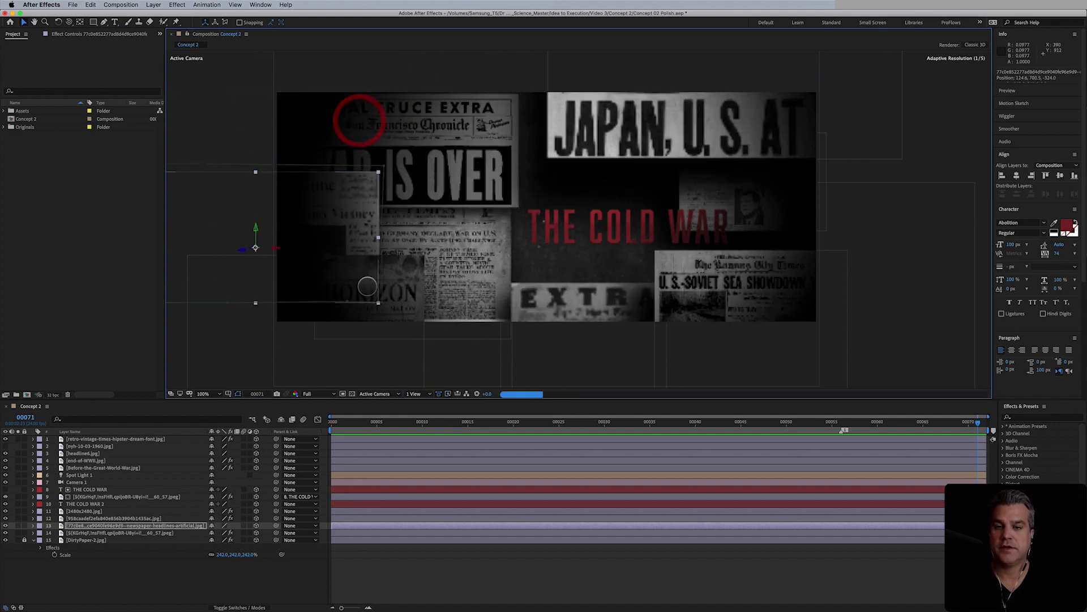
drag(473, 267, 440, 272)
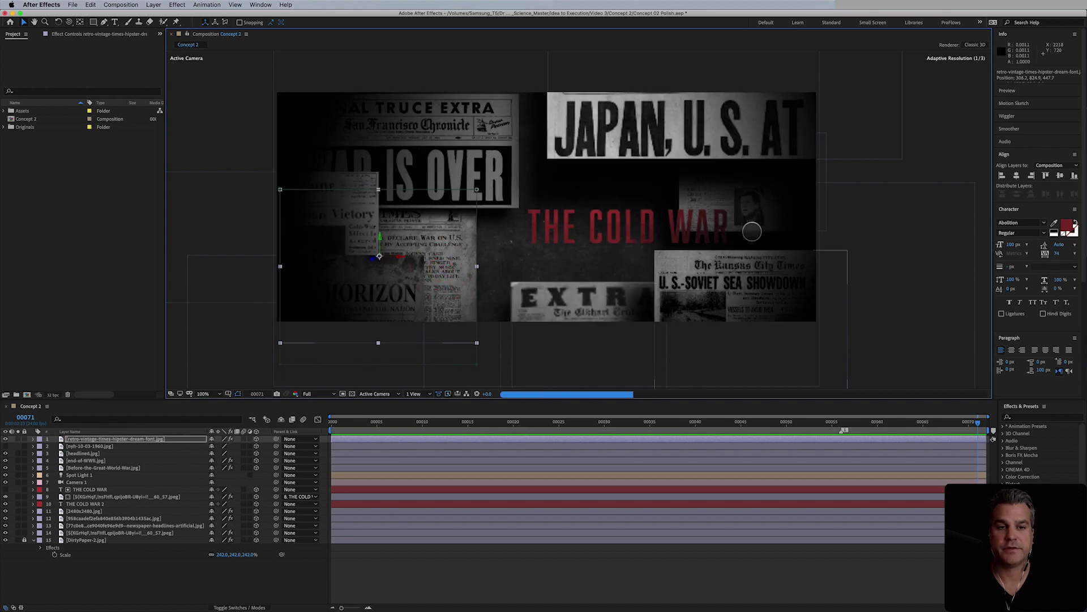
- Move the Kansas City Times and EXTRA papers below the title and nudge the upper-right clipping
click(720, 289)
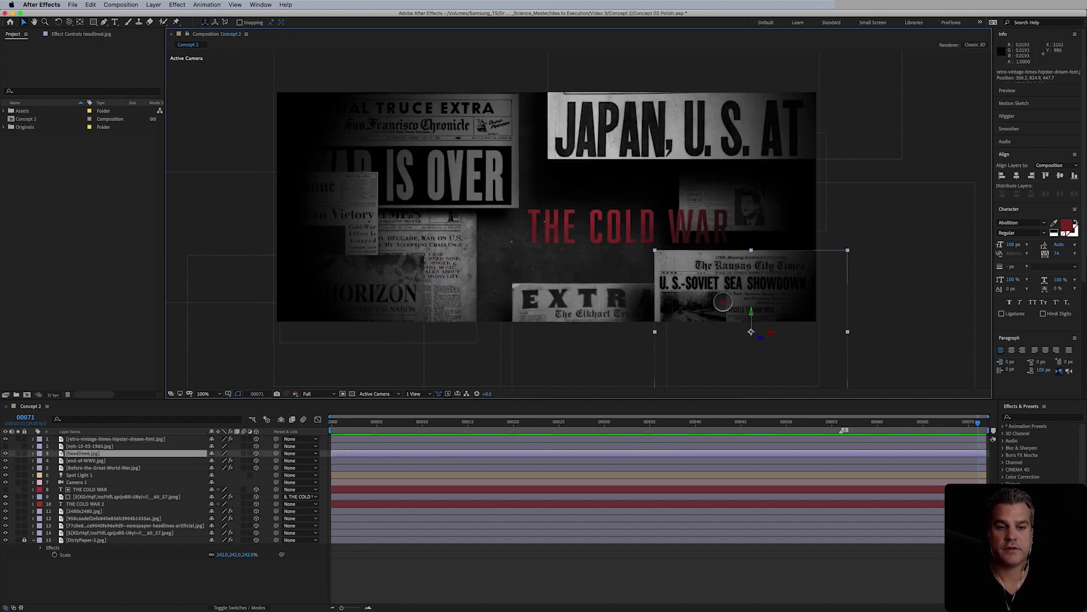
shift+click(626, 315)
drag(626, 315, 565, 321)
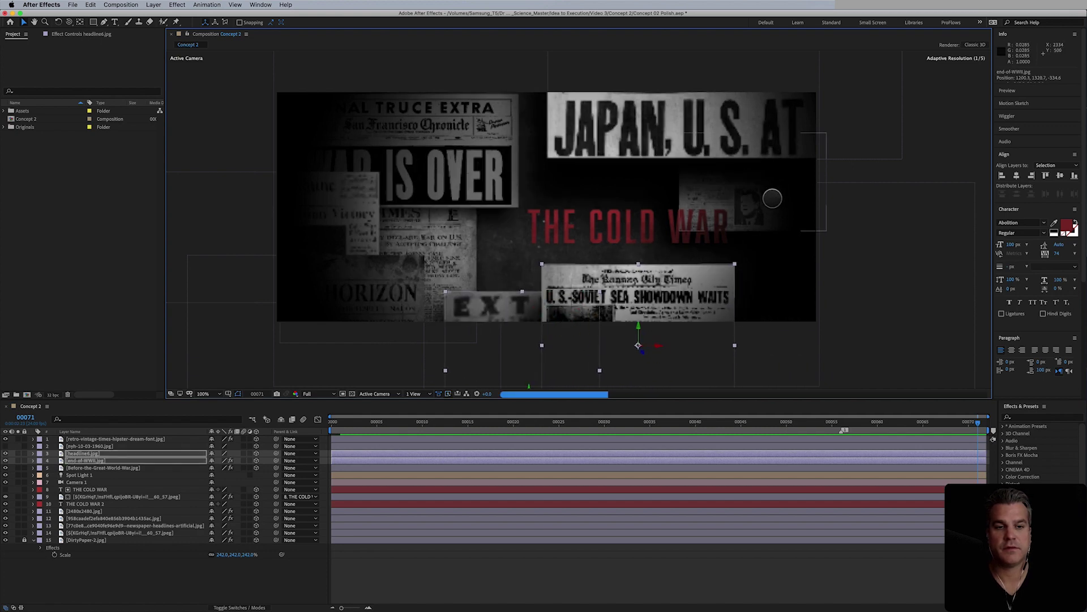
click(773, 187)
mouse_move(773, 187)
mouse_down()
mouse_move(567, 151)
mouse_move(782, 175)
mouse_up()
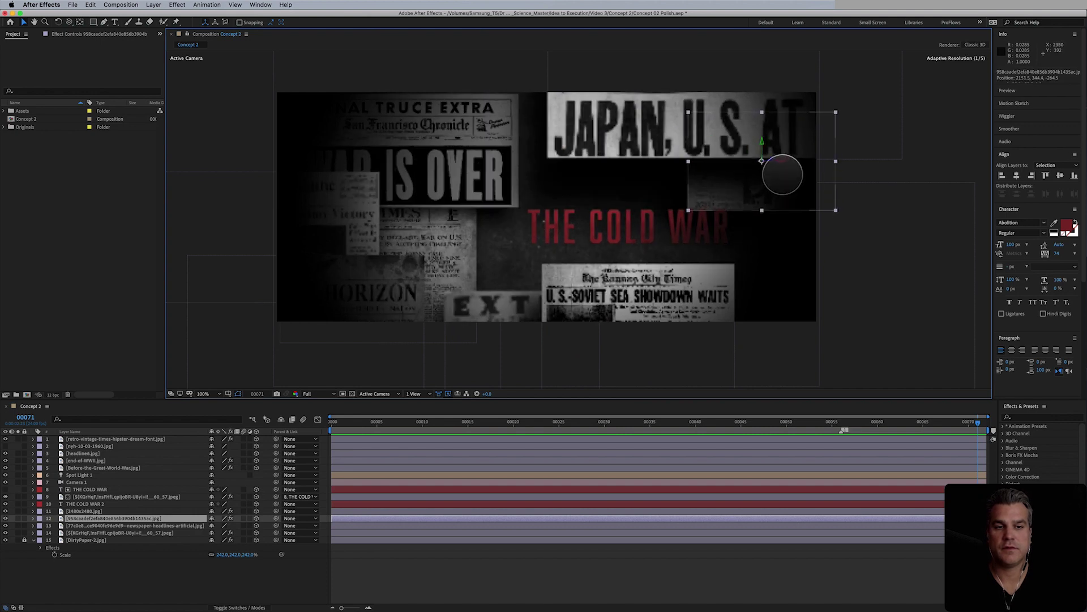
key(super+z)
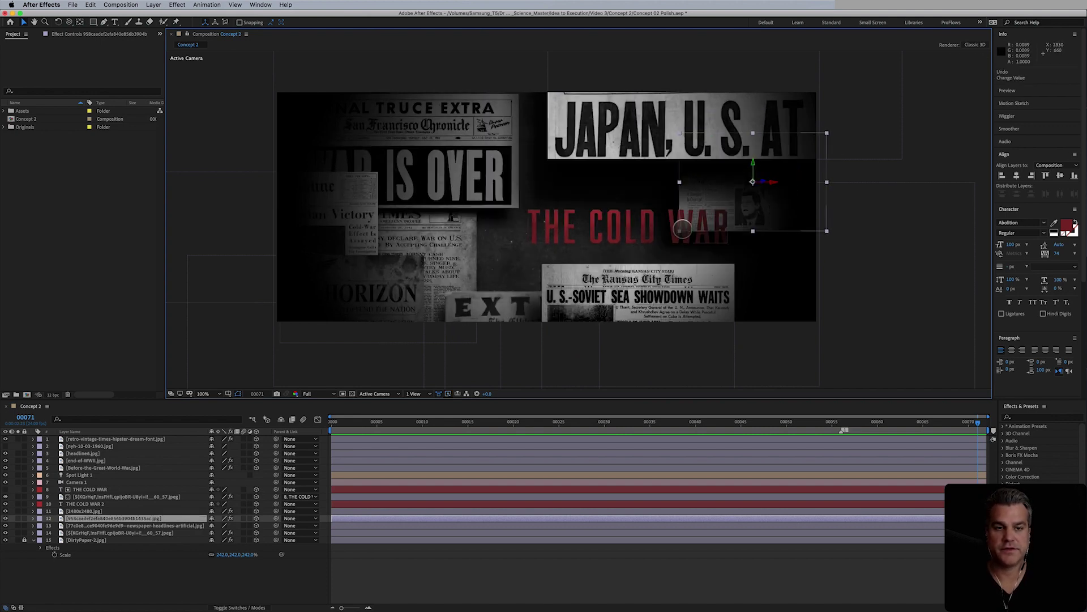
drag(772, 214, 726, 227)
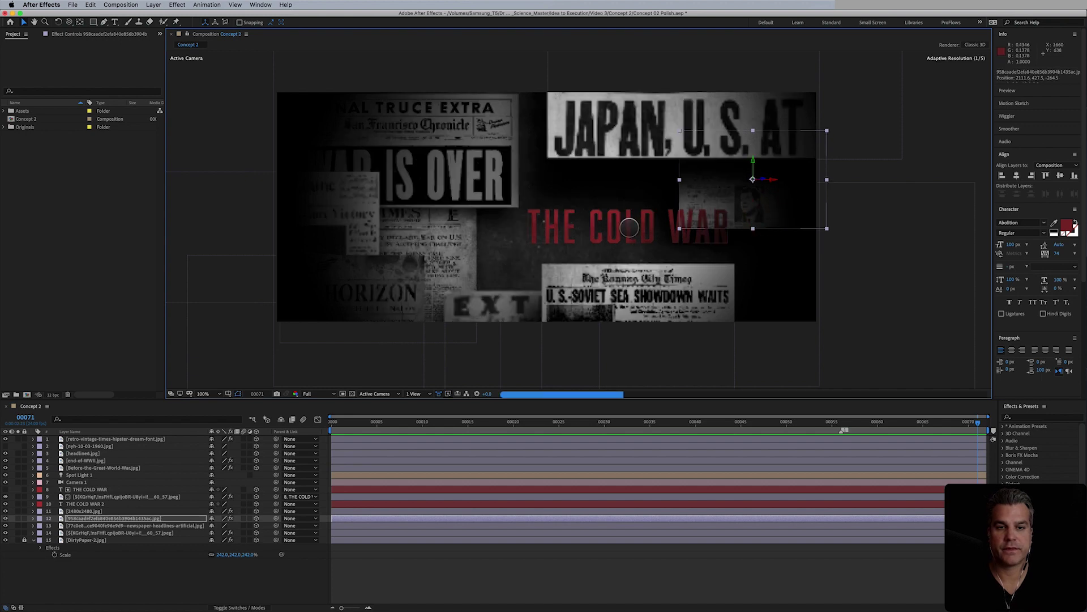
click(629, 227)
click(97, 503)
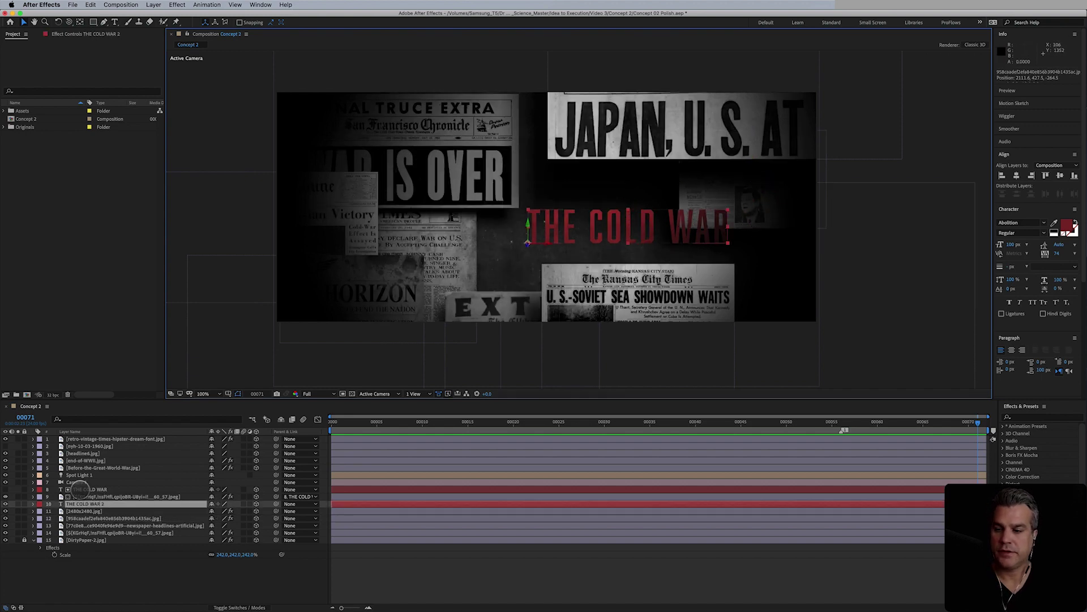
- Try moving THE COLD WAR title left, then undo the move
super+click(85, 489)
click(597, 224)
drag(601, 229, 578, 234)
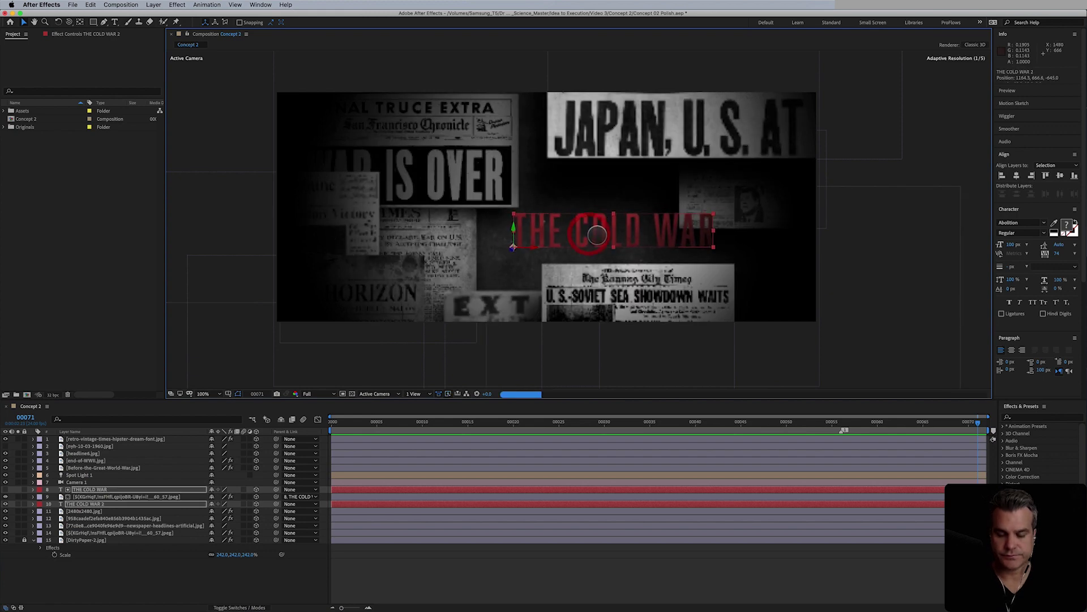
key(super+z)
click(90, 489)
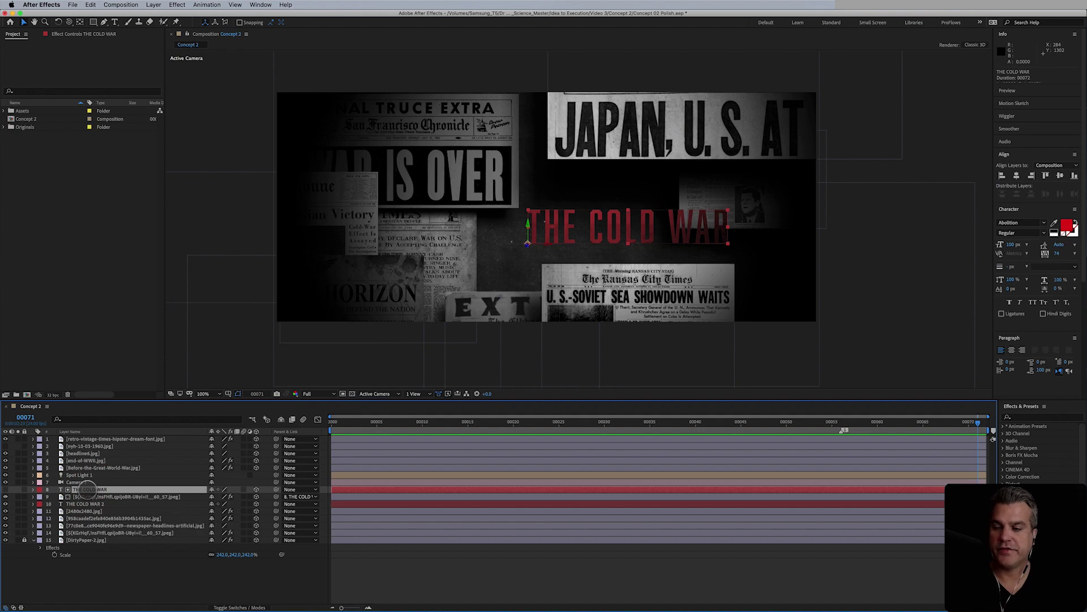
- Change THE COLD WAR 2 text fill colour to red AC0000
click(85, 503)
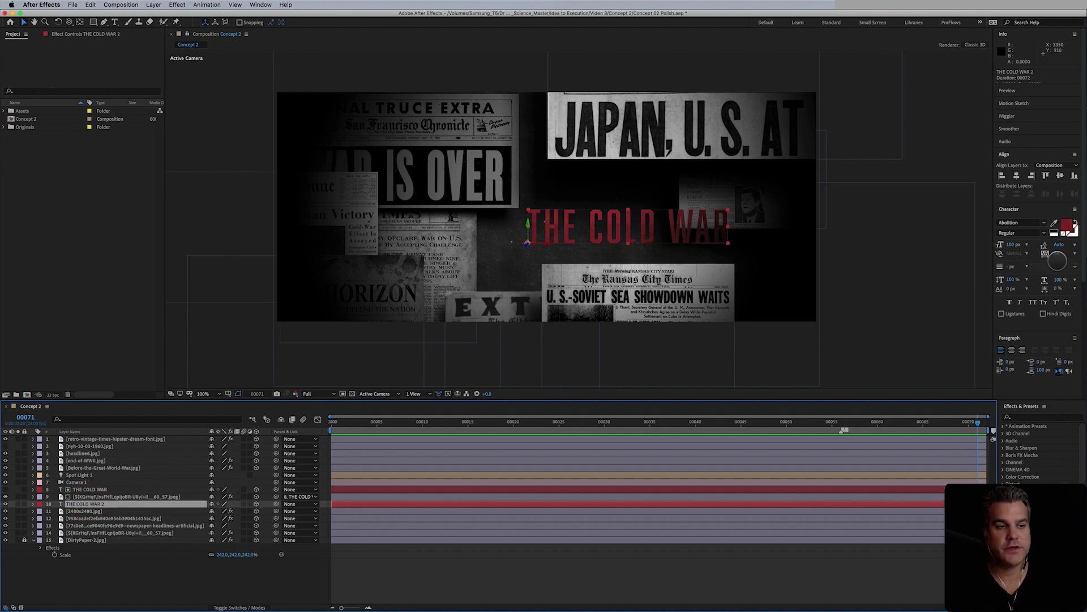
click(1068, 226)
click(387, 343)
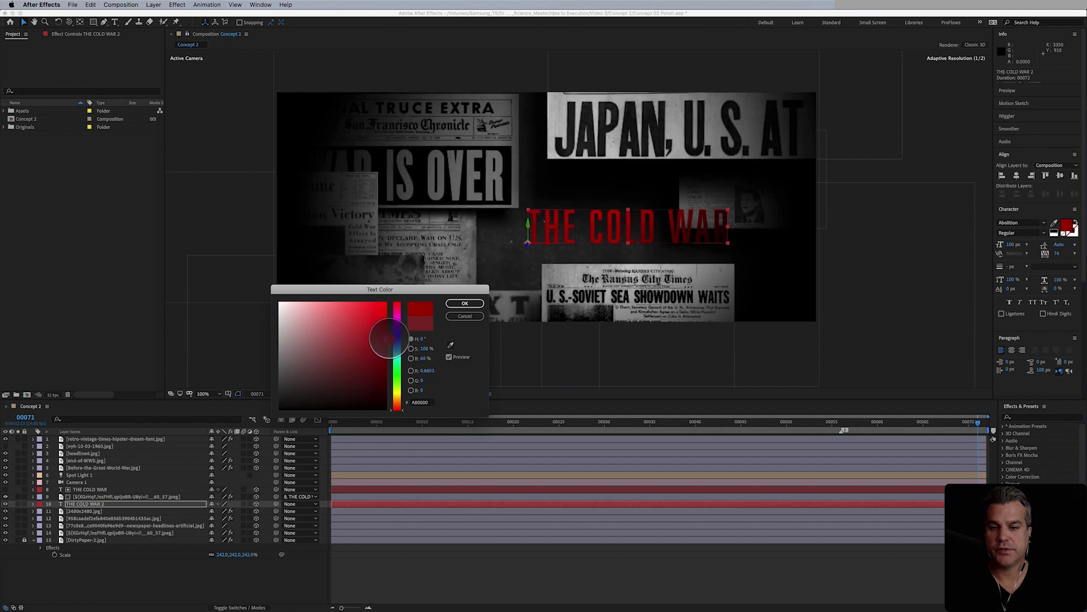
drag(388, 340, 390, 337)
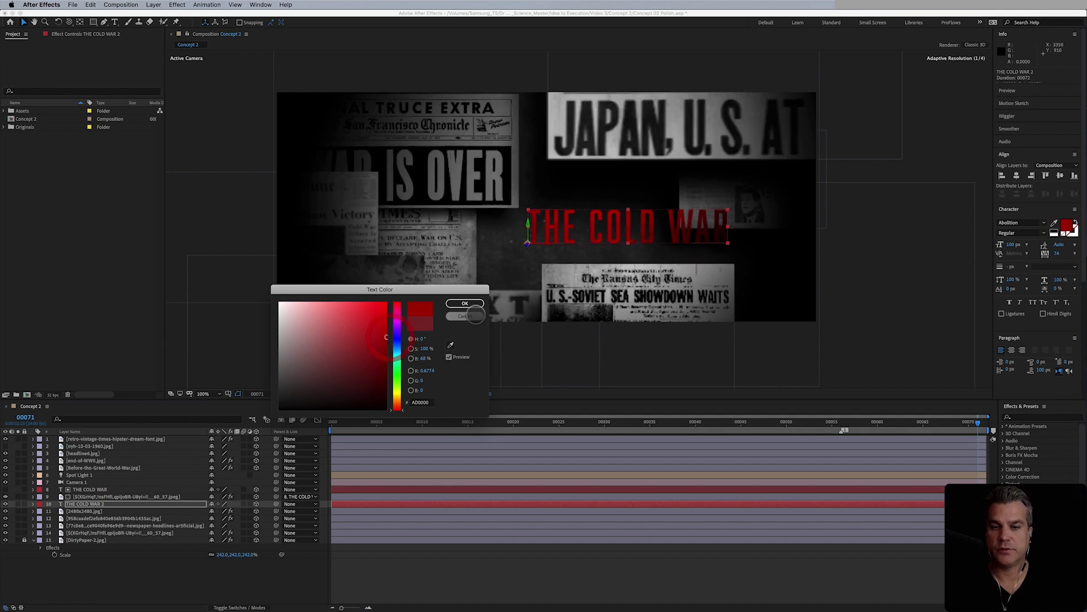
click(464, 303)
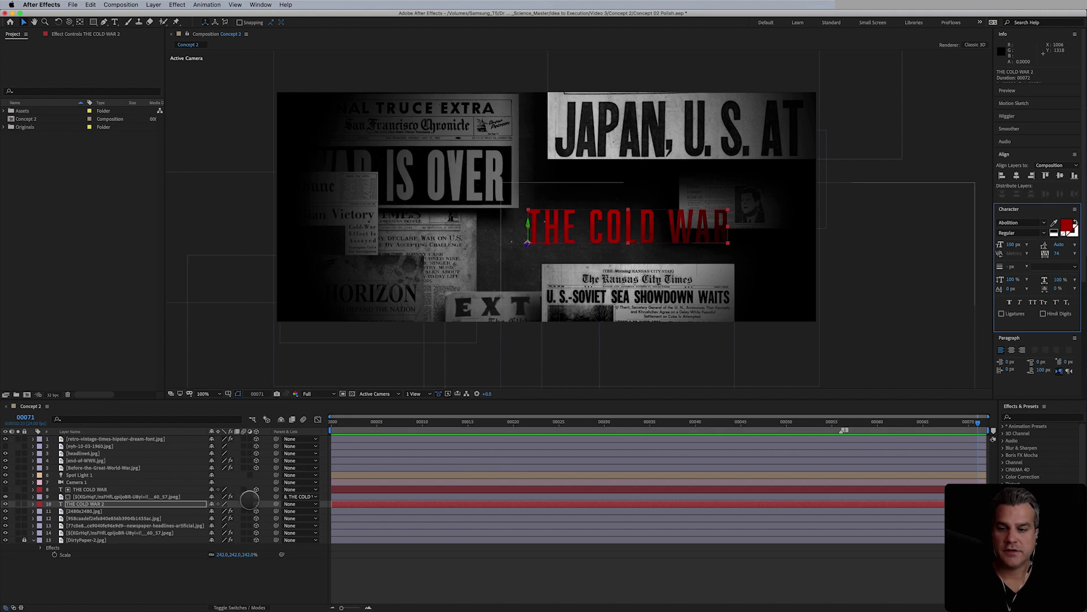
click(104, 496)
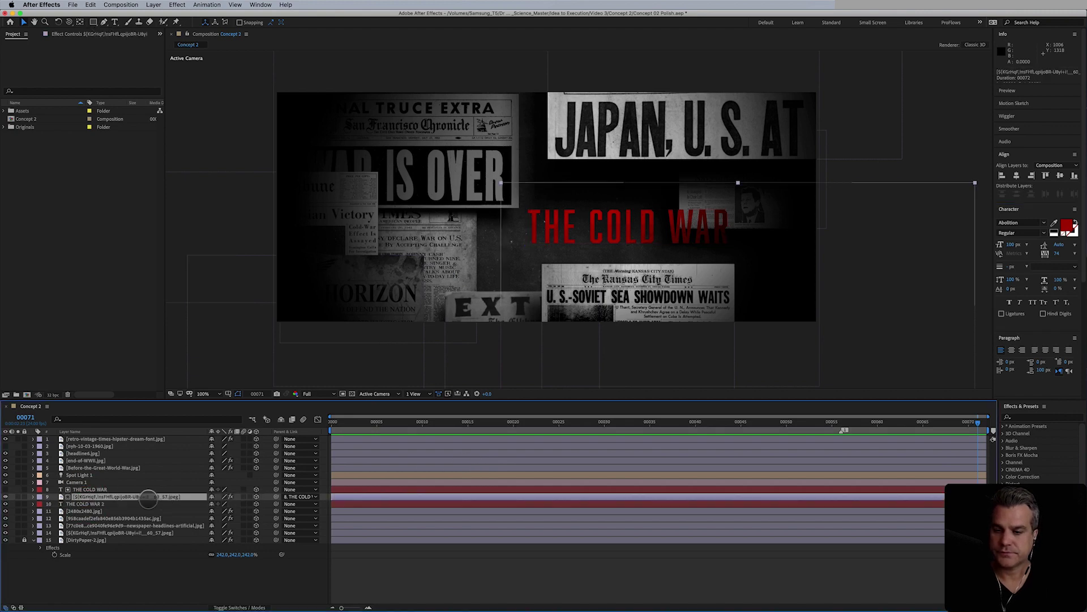
key(t)
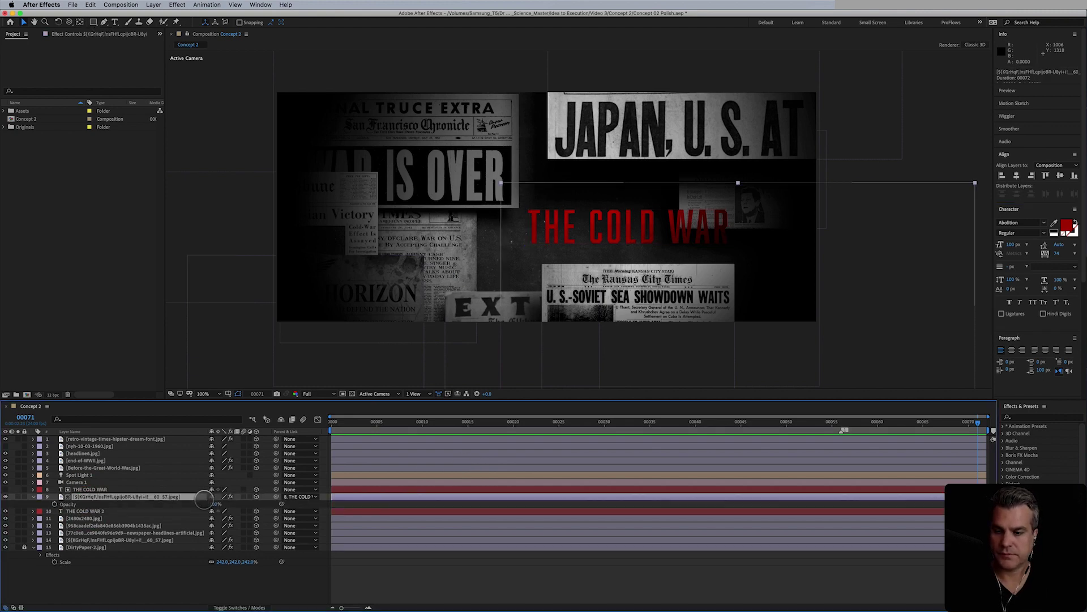
key(t)
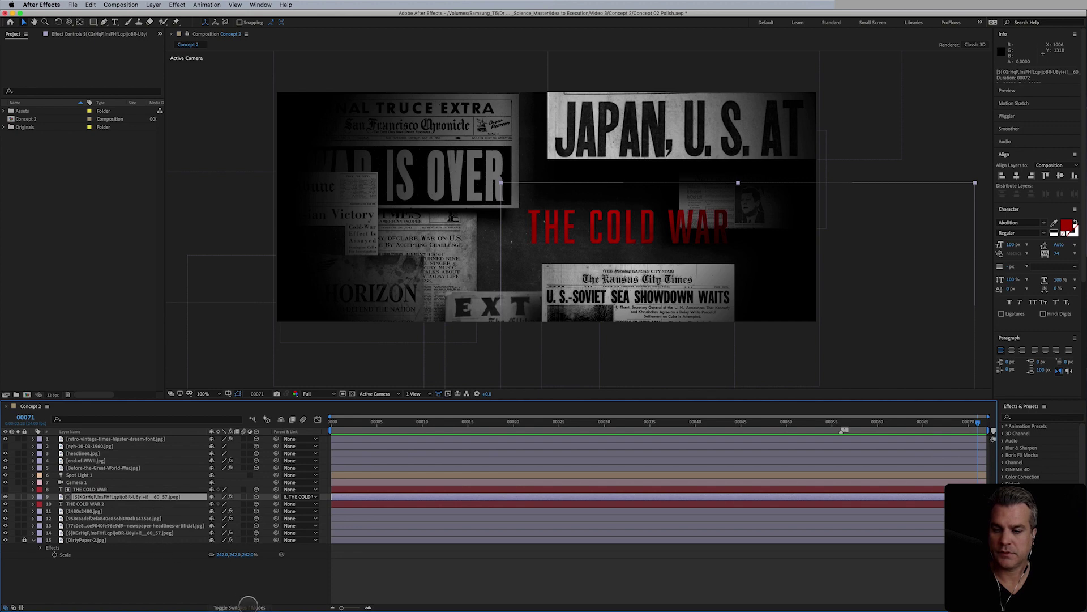
click(248, 603)
click(226, 496)
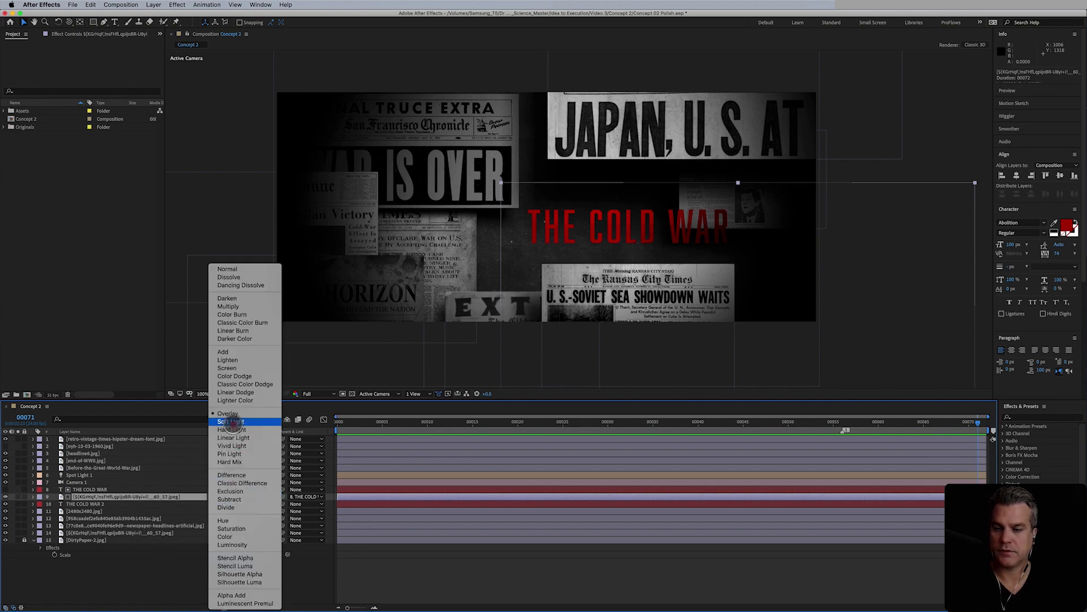
click(232, 429)
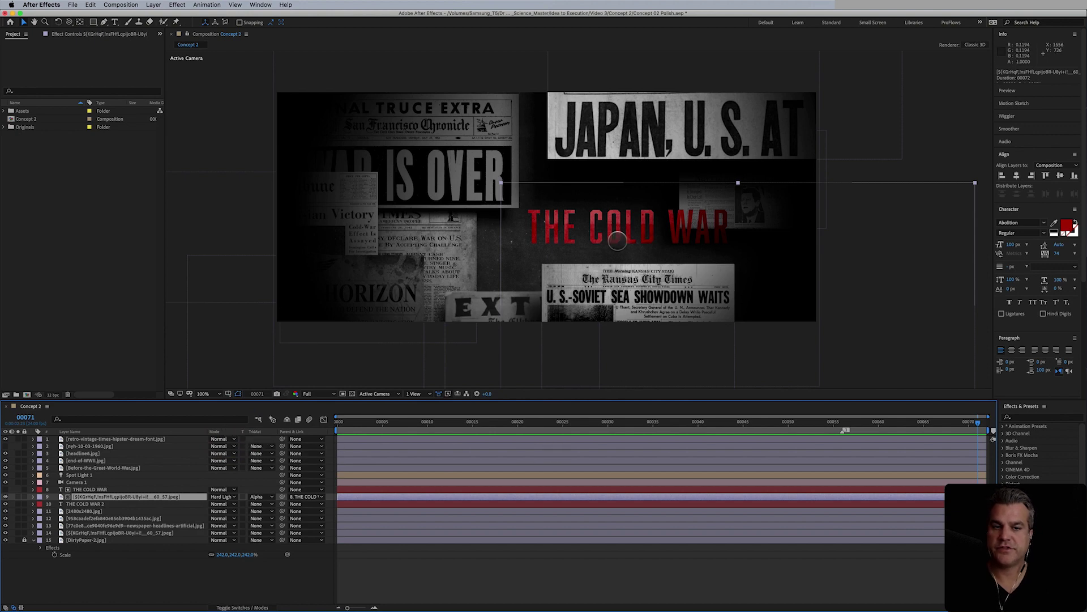
click(224, 497)
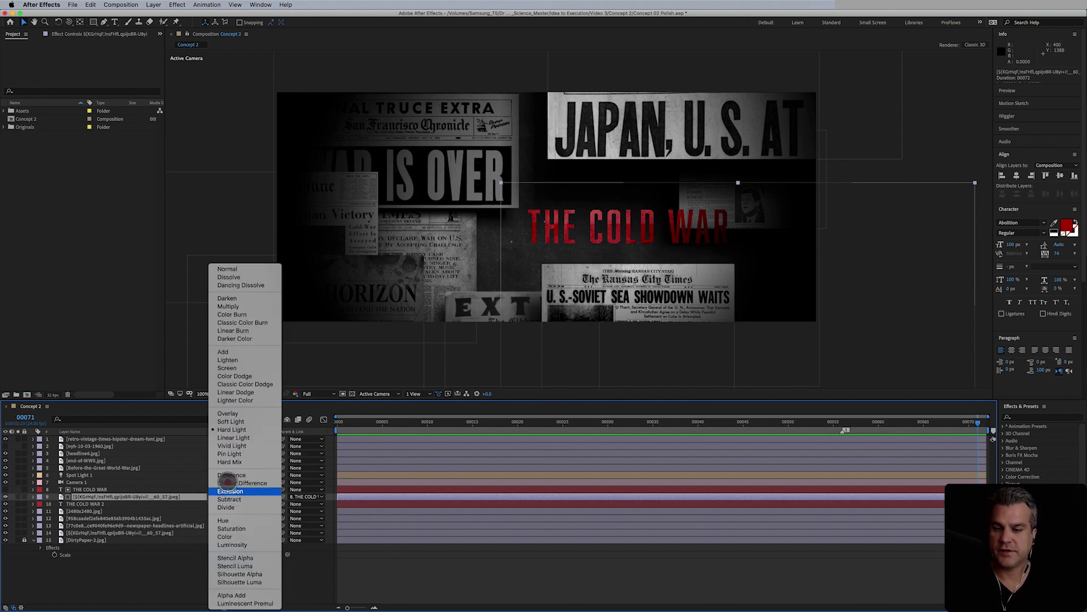
click(231, 421)
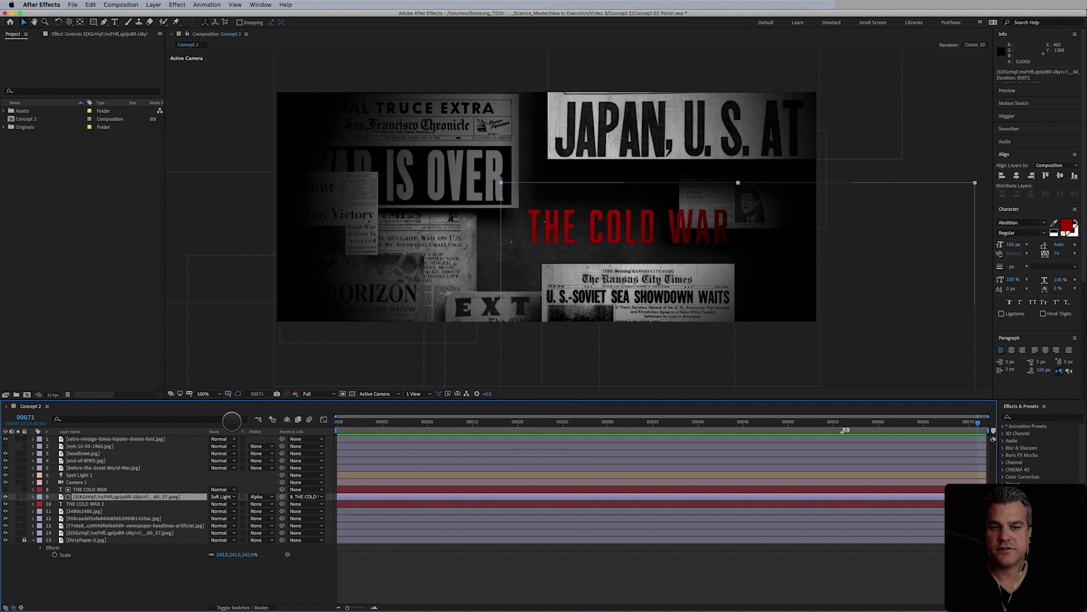
key(super+z)
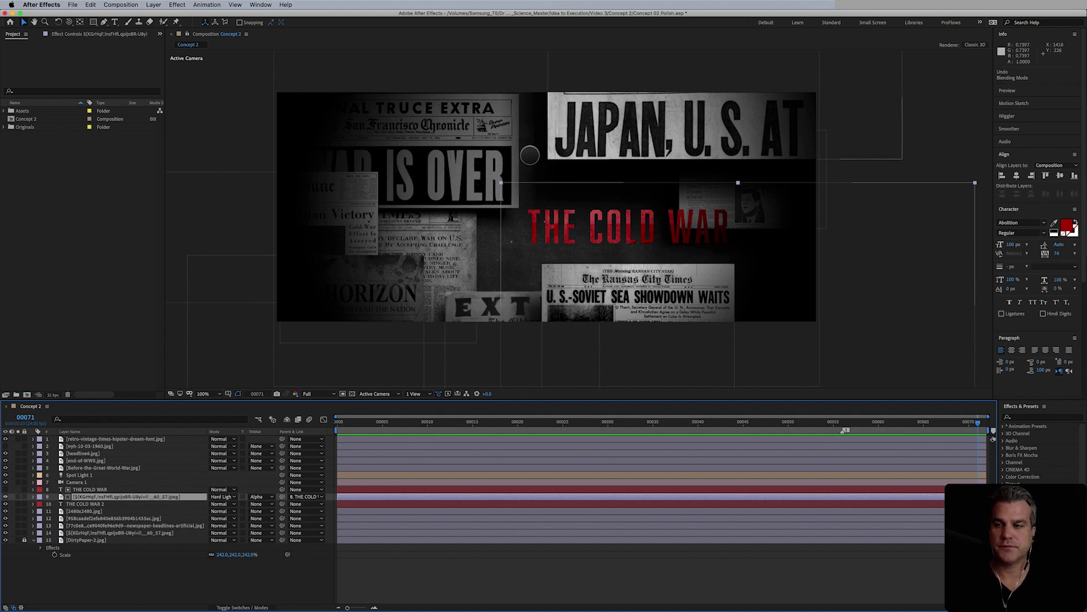
click(111, 439)
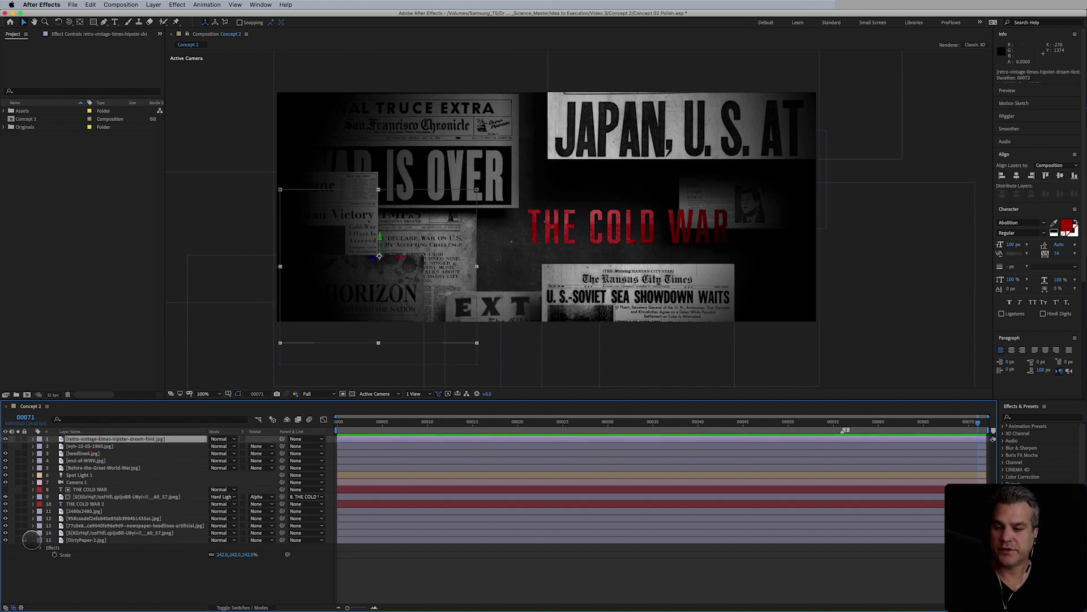
- Apply Curves to DirtyPaper-2.jpg and drag the curve down twice to darken its midtones
click(74, 540)
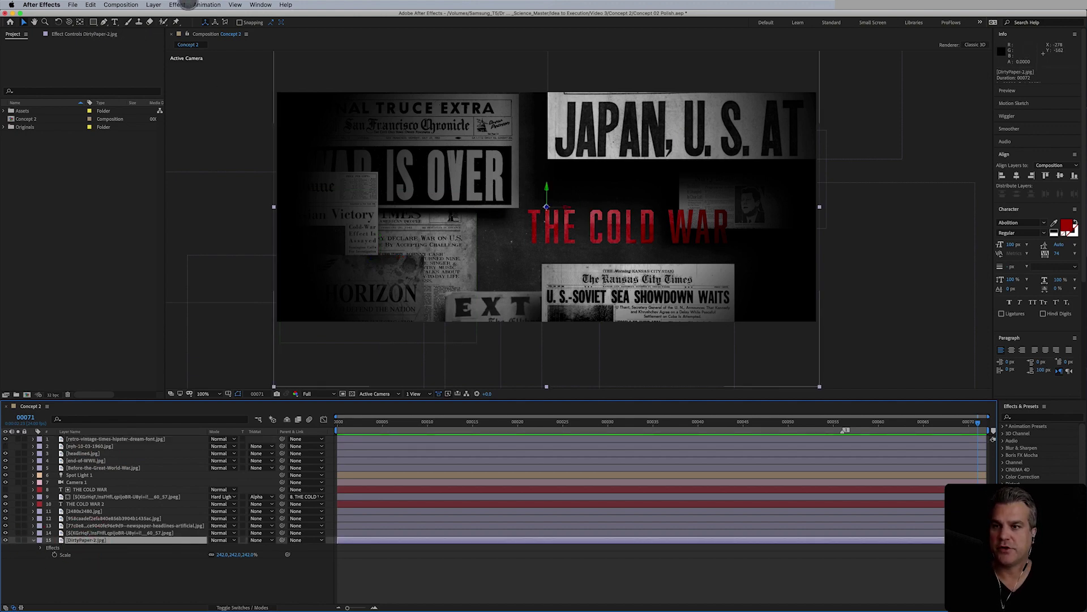
click(178, 4)
mouse_move(205, 93)
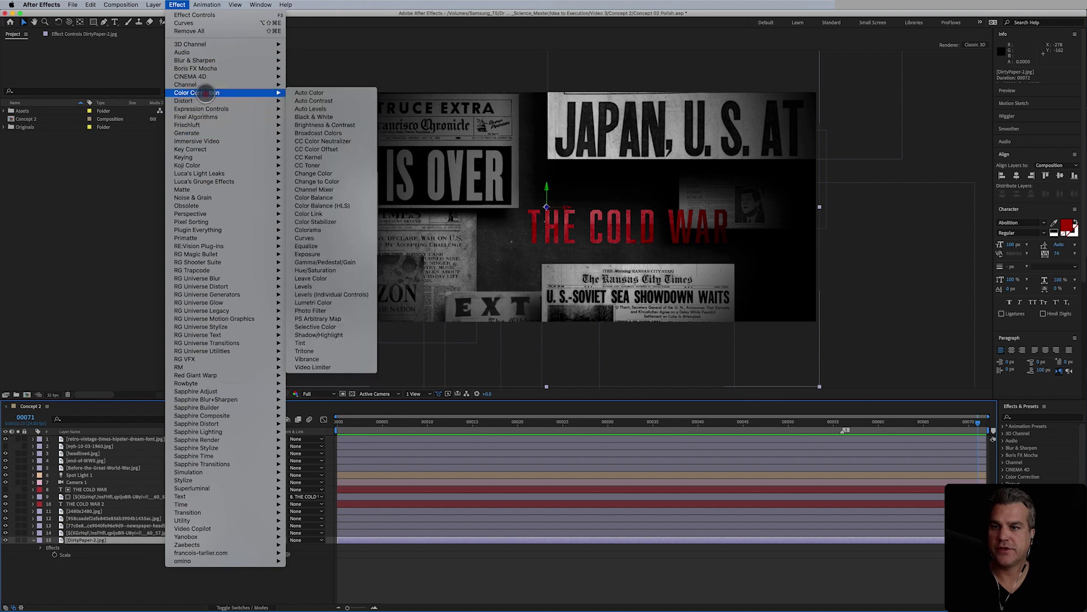
click(328, 238)
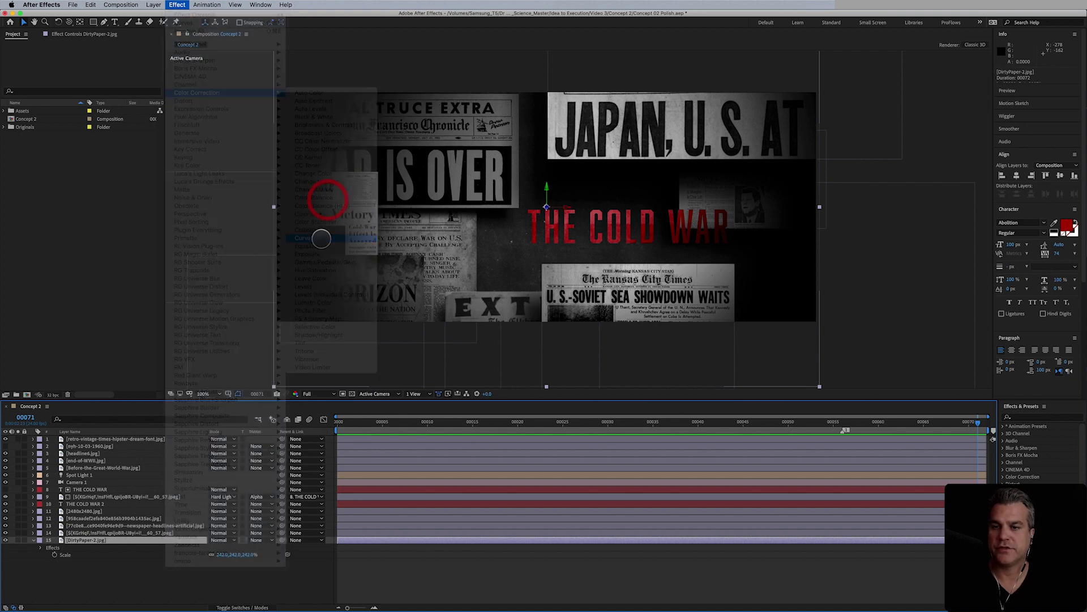
drag(53, 247, 68, 247)
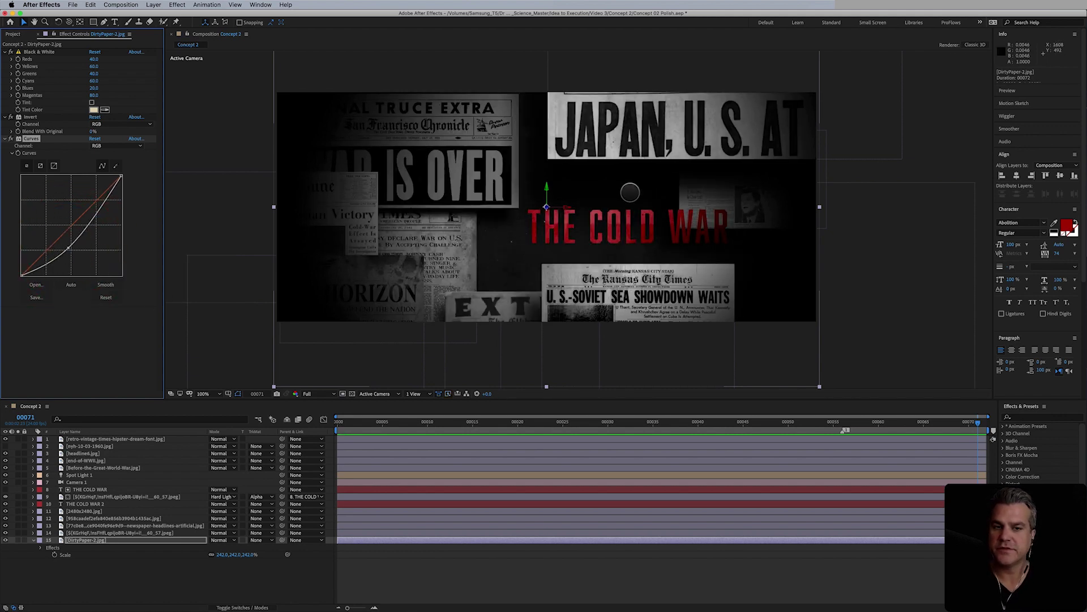
drag(66, 256, 72, 243)
- Change Spot Light 1's colour from F8F8F8 to light grey E1E1E1
click(70, 475)
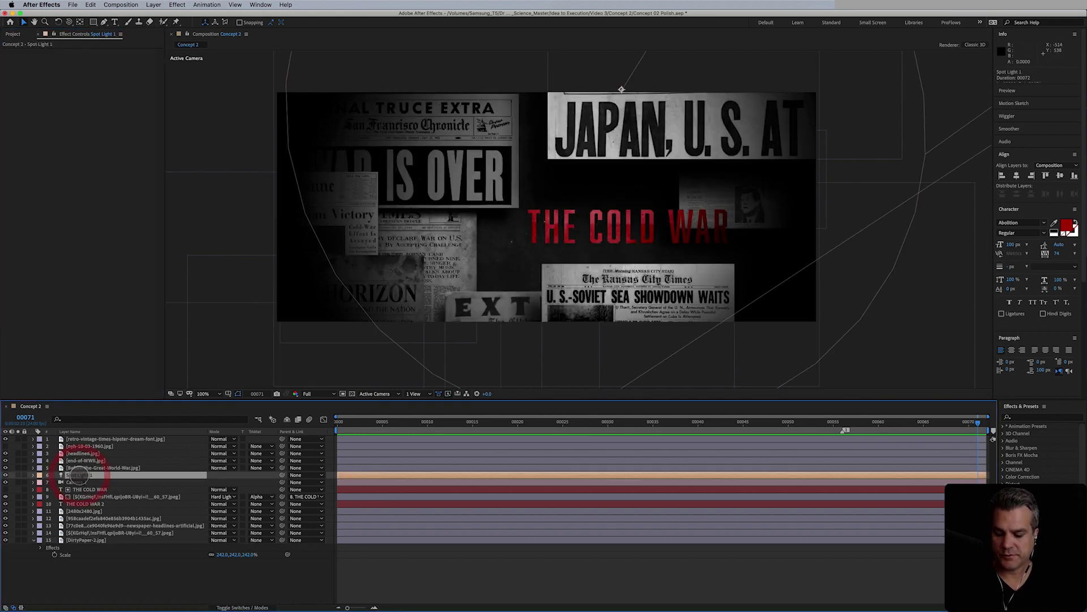
key(a)
key(a)
scroll(101, 491, down, 2)
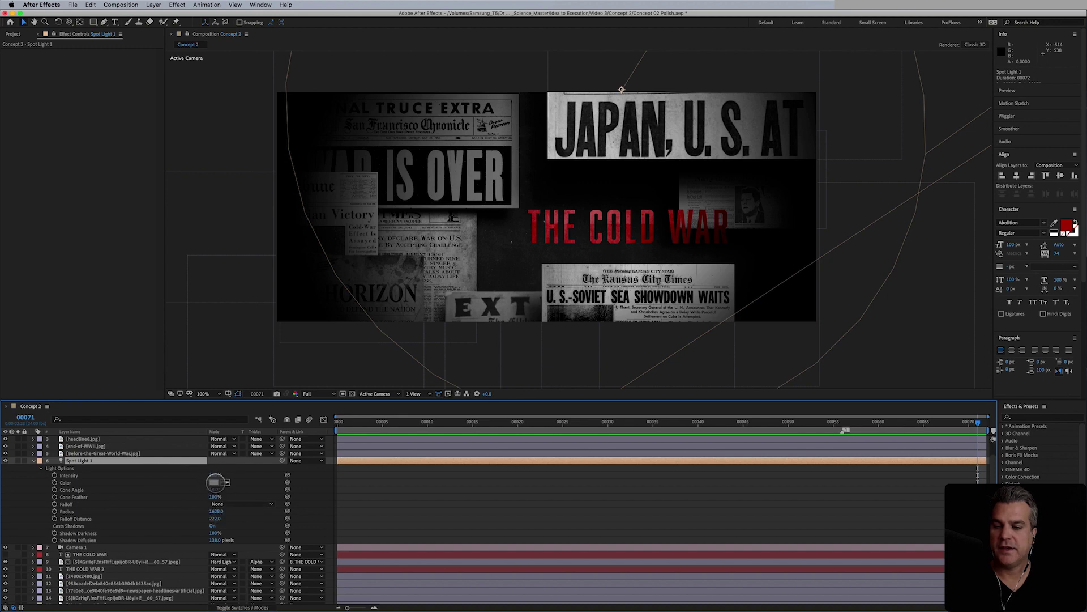
click(213, 482)
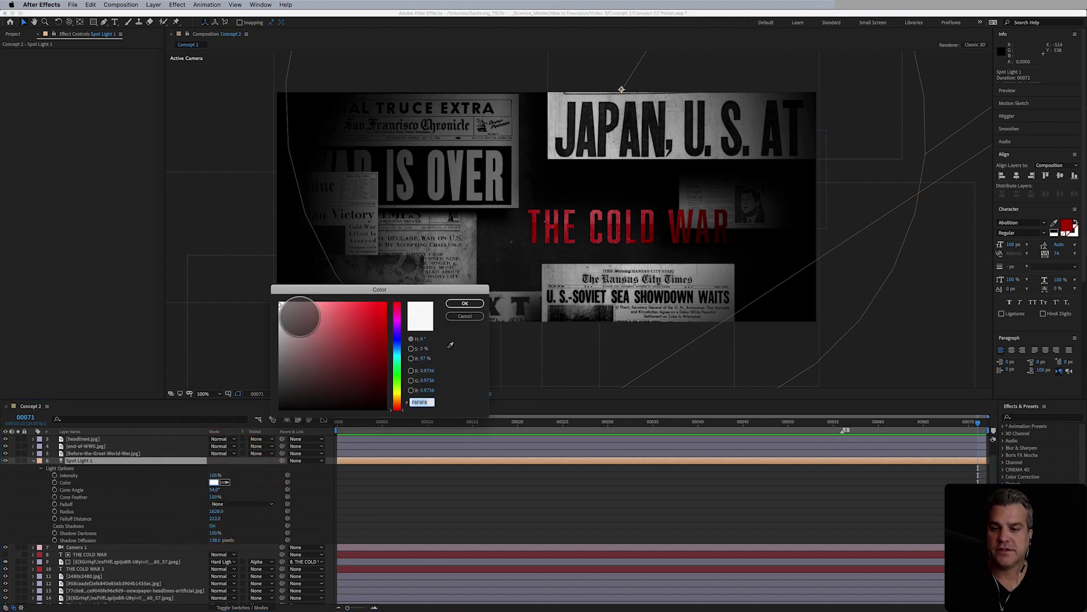
drag(278, 306, 279, 315)
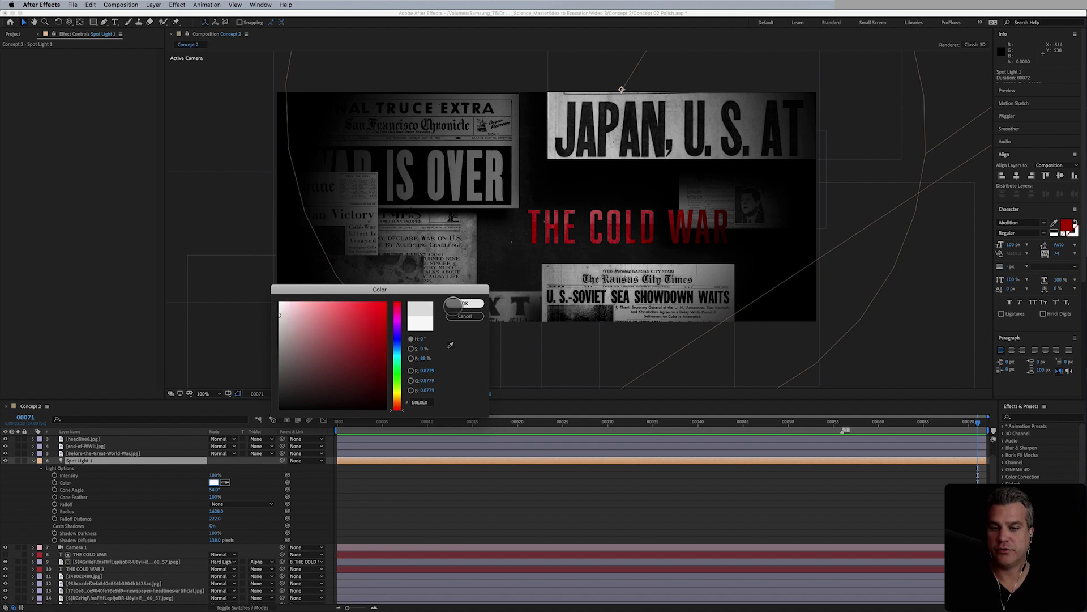
click(462, 305)
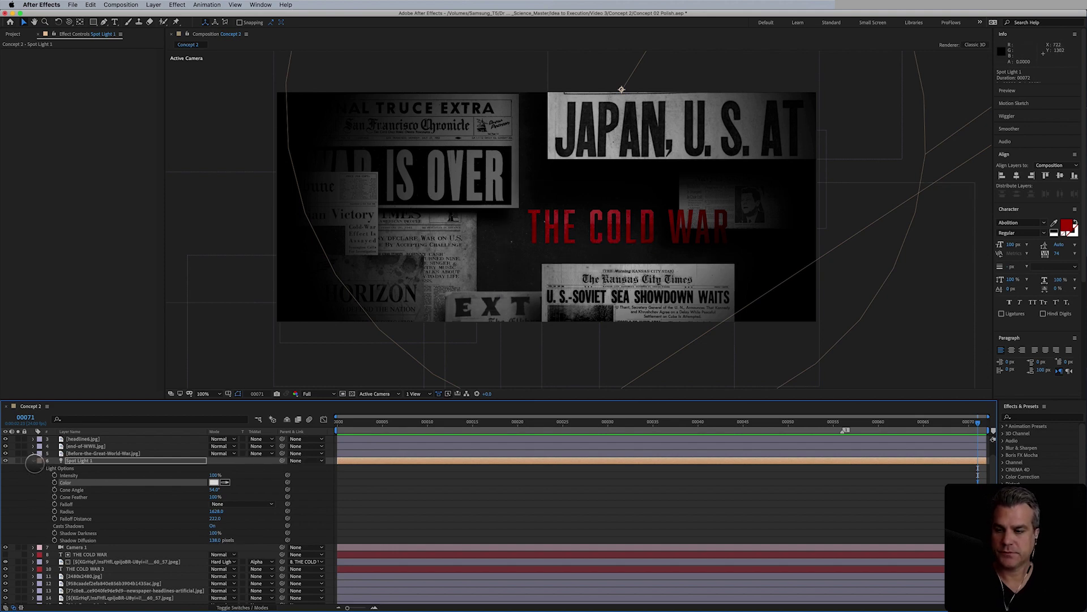
click(33, 460)
- Pre-compose THE COLD WAR text and the two layers beneath it into a precomp named 'Text PC'
click(97, 446)
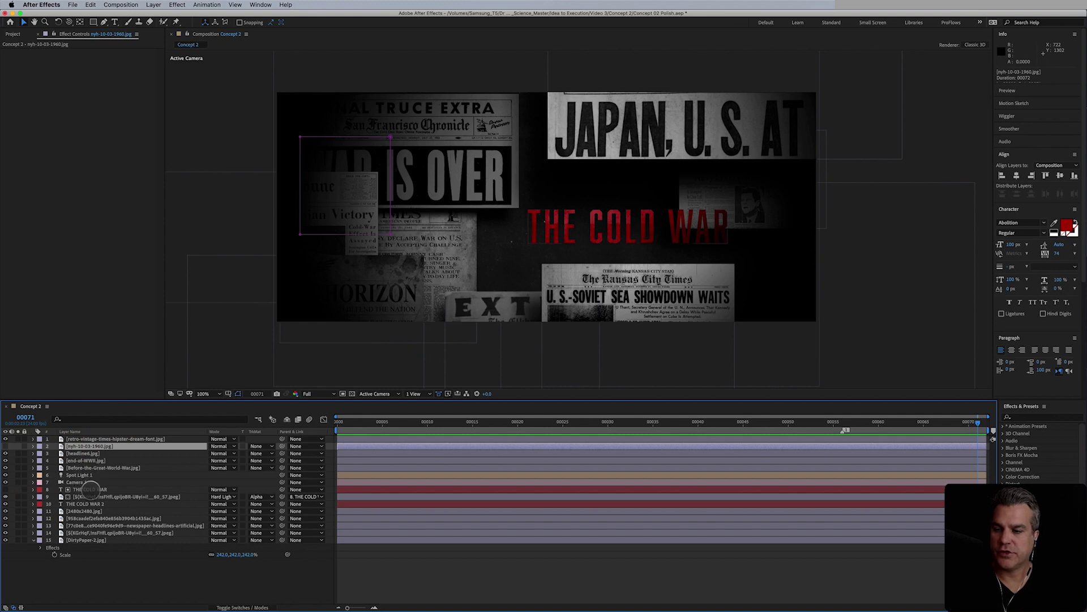
click(90, 489)
shift+click(85, 503)
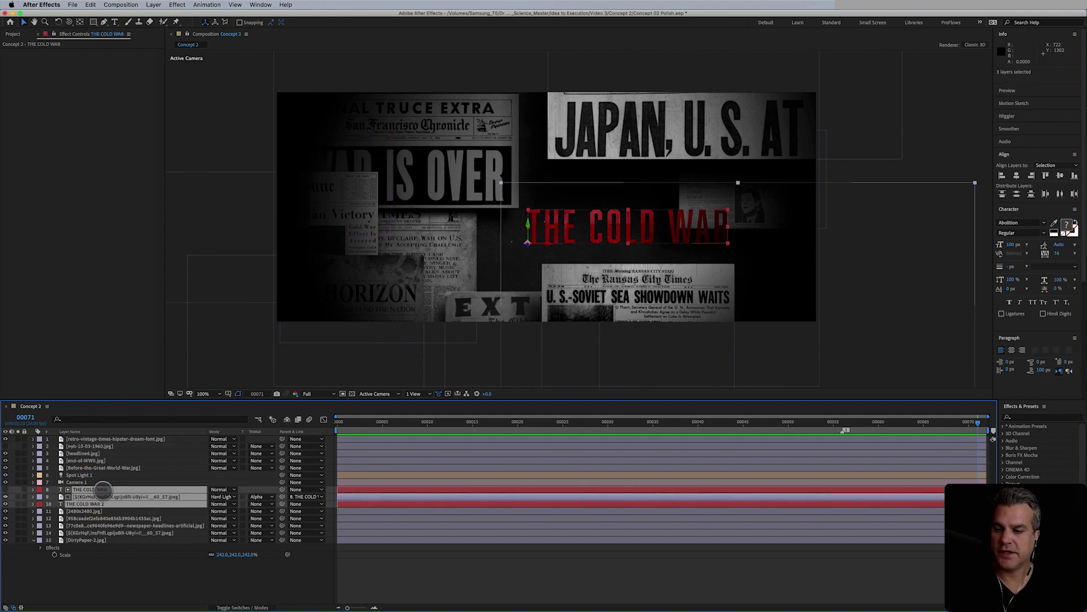
right_click(105, 487)
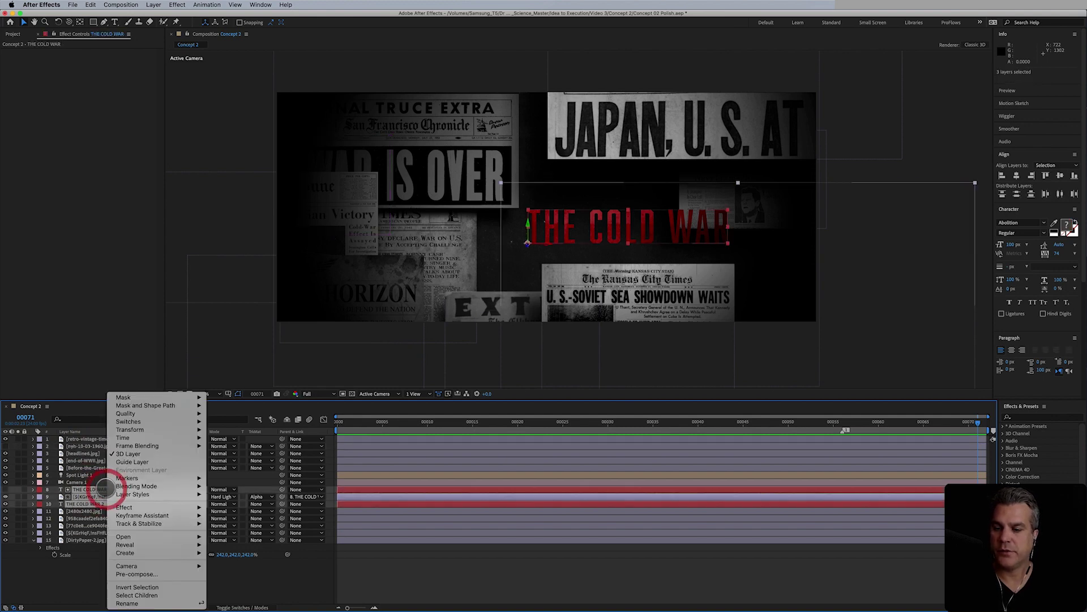
click(155, 572)
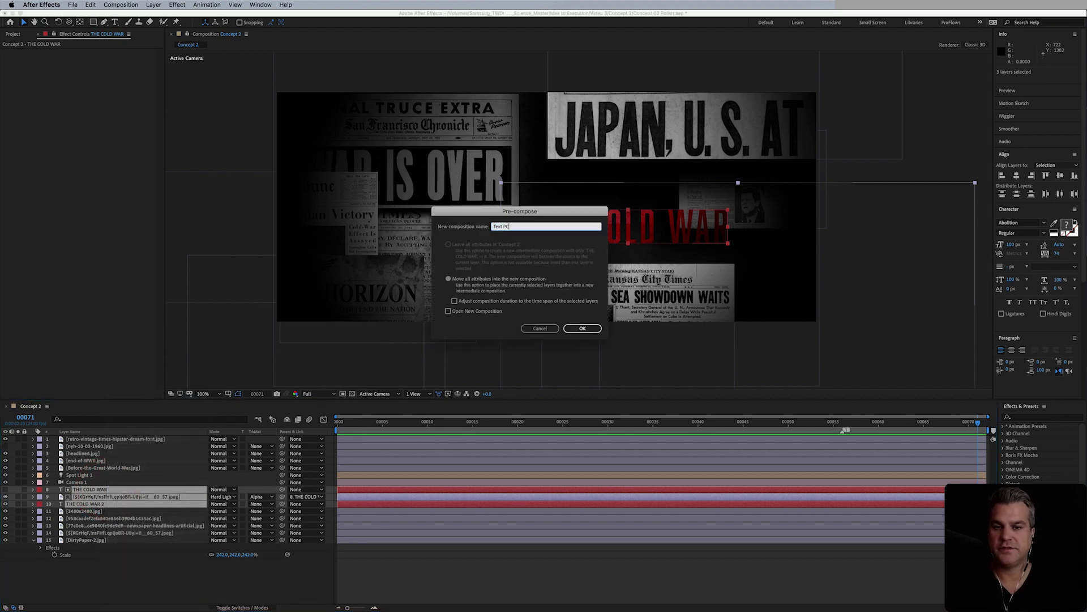
text(Text PC)
key(Return)
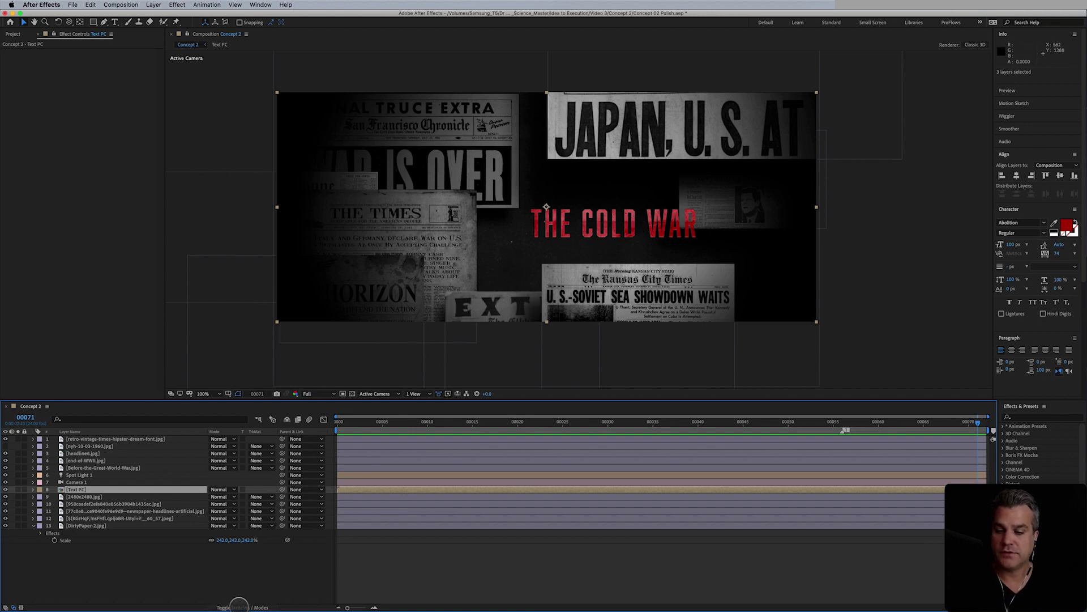
- Turn on the 3D switch for Text PC and add a Gaussian Blur with a small Blurriness
click(239, 606)
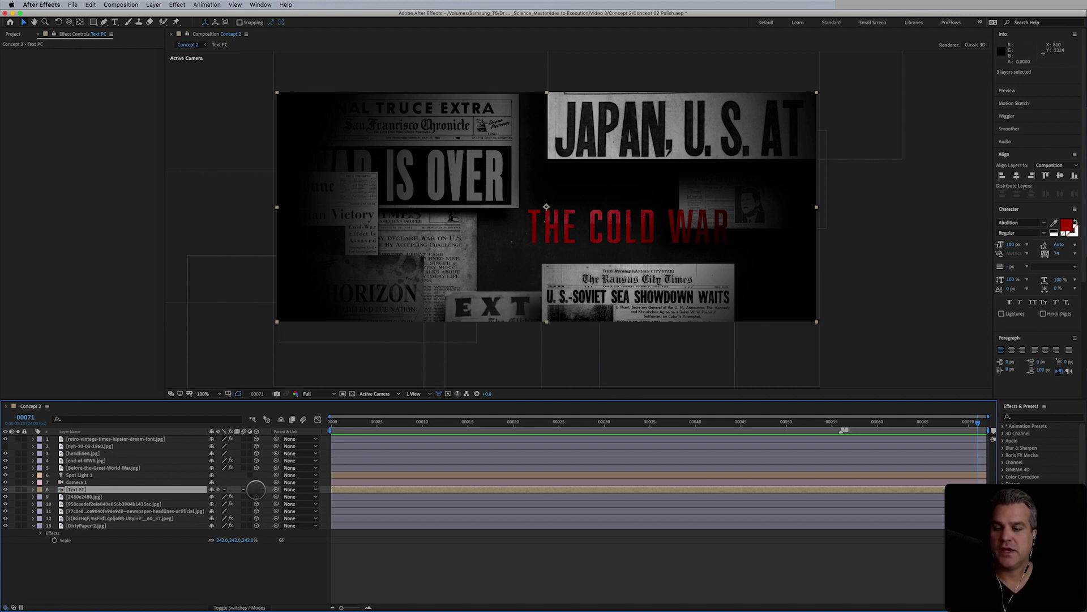
click(255, 489)
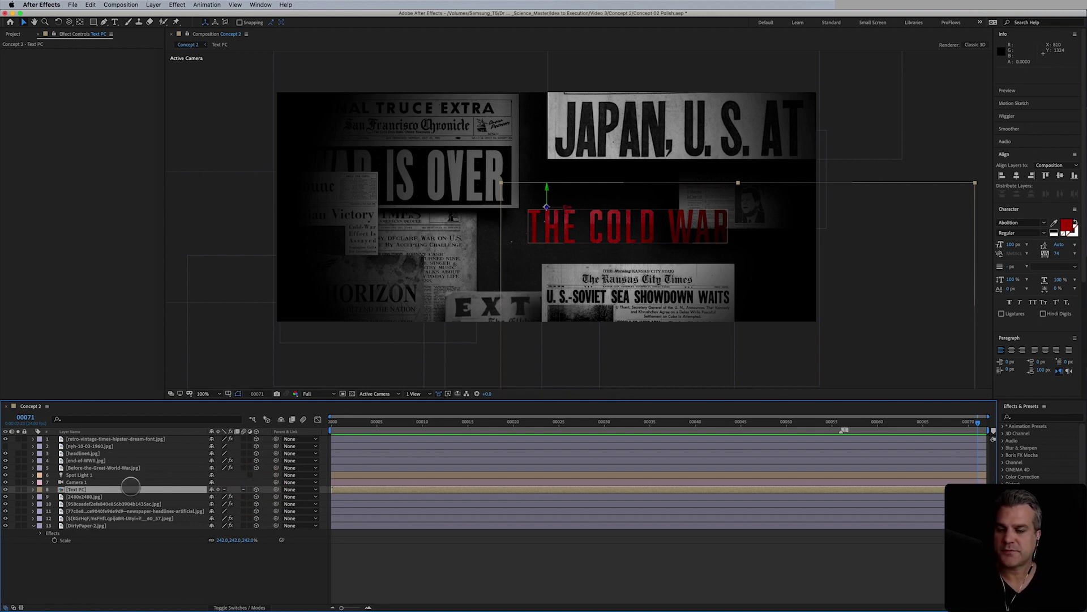
click(177, 4)
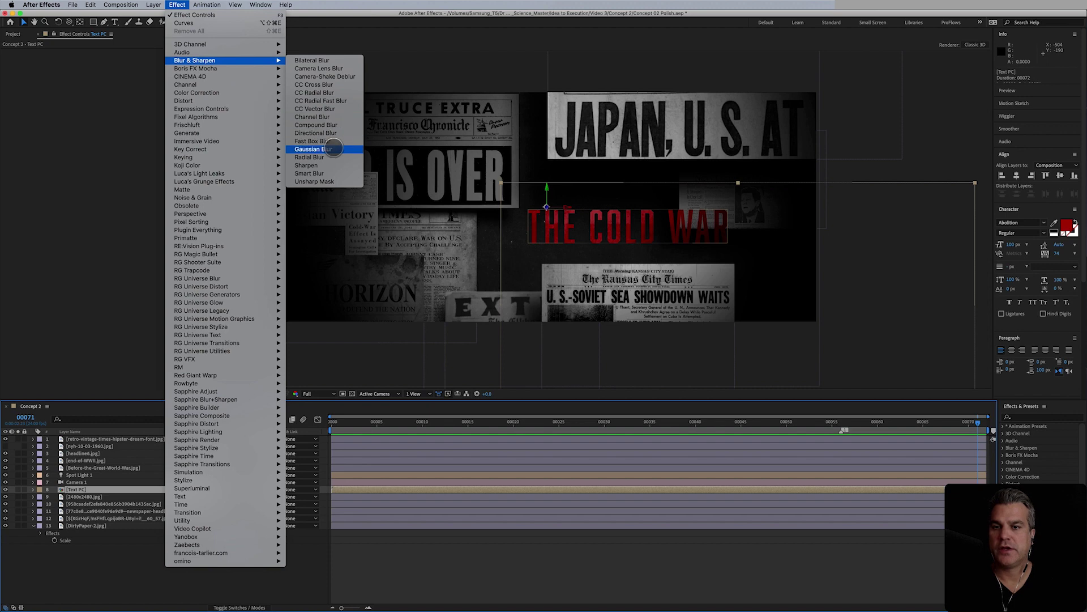
click(196, 63)
key(period)
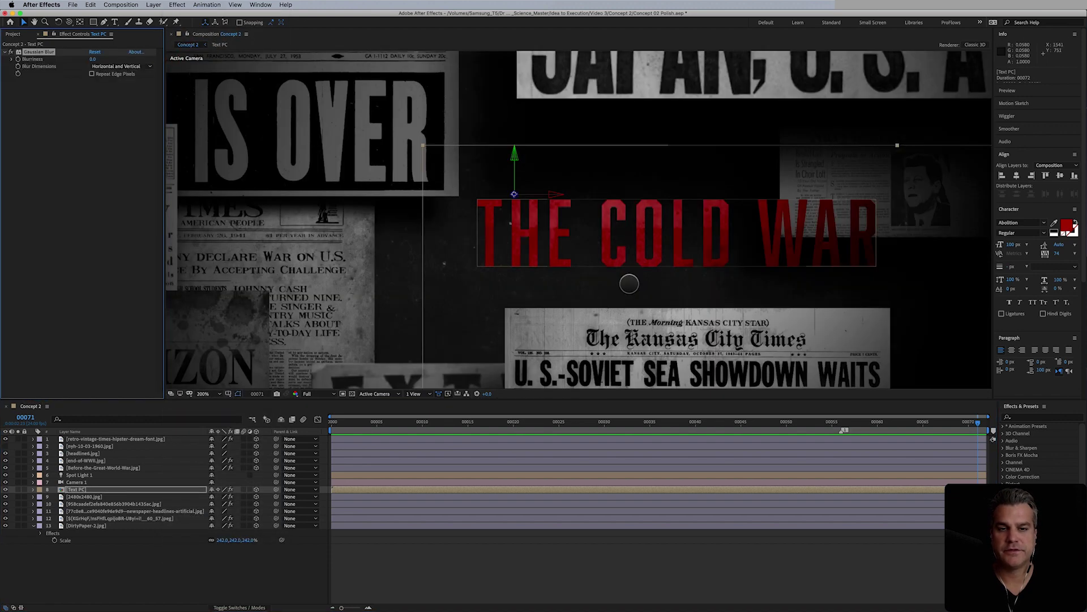
click(94, 59)
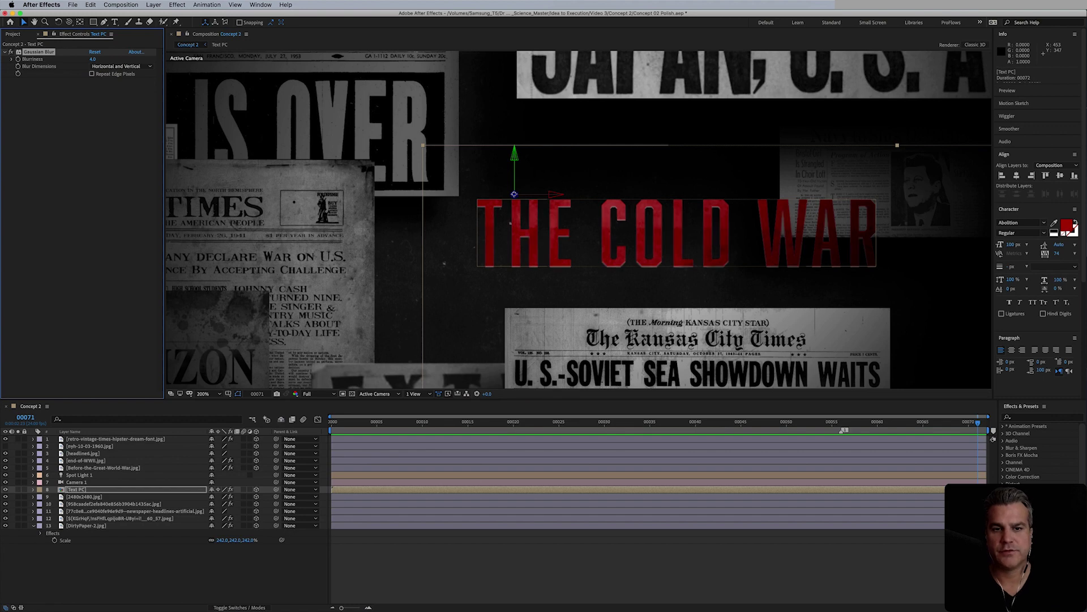
click(93, 59)
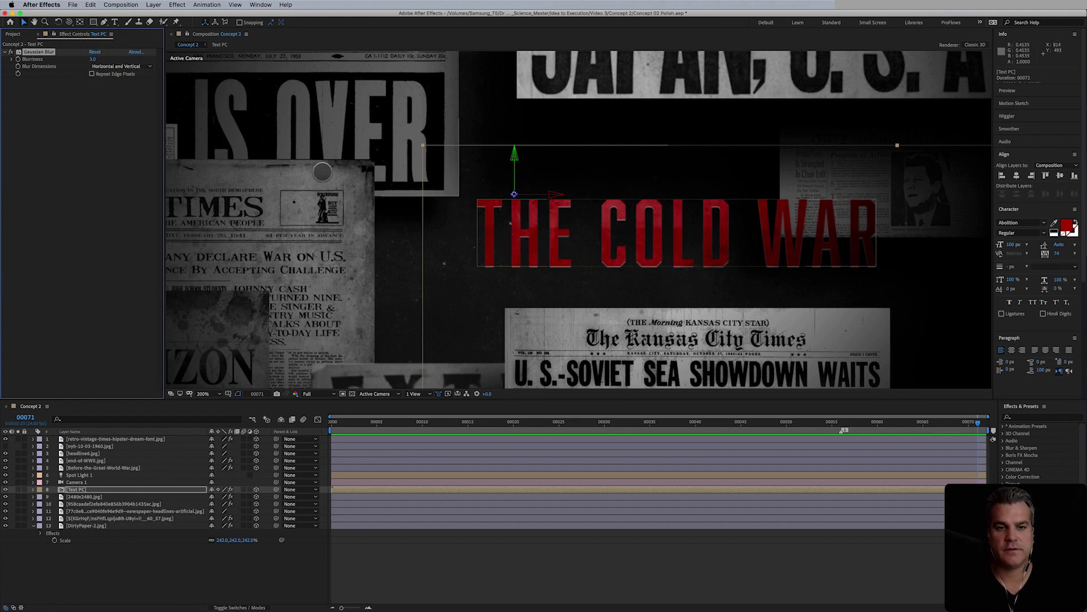
key(comma)
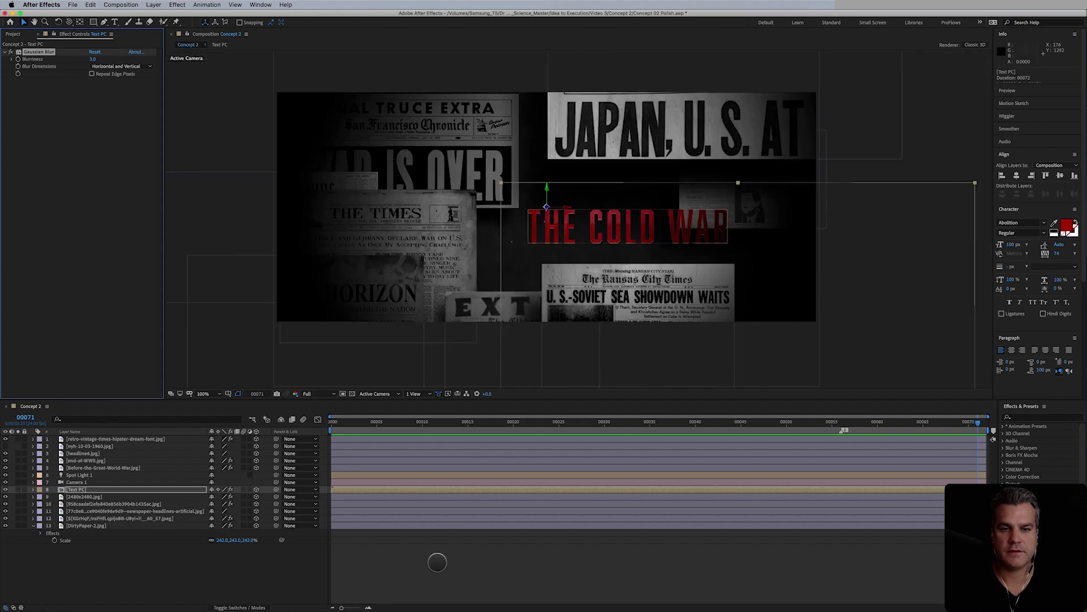
click(437, 560)
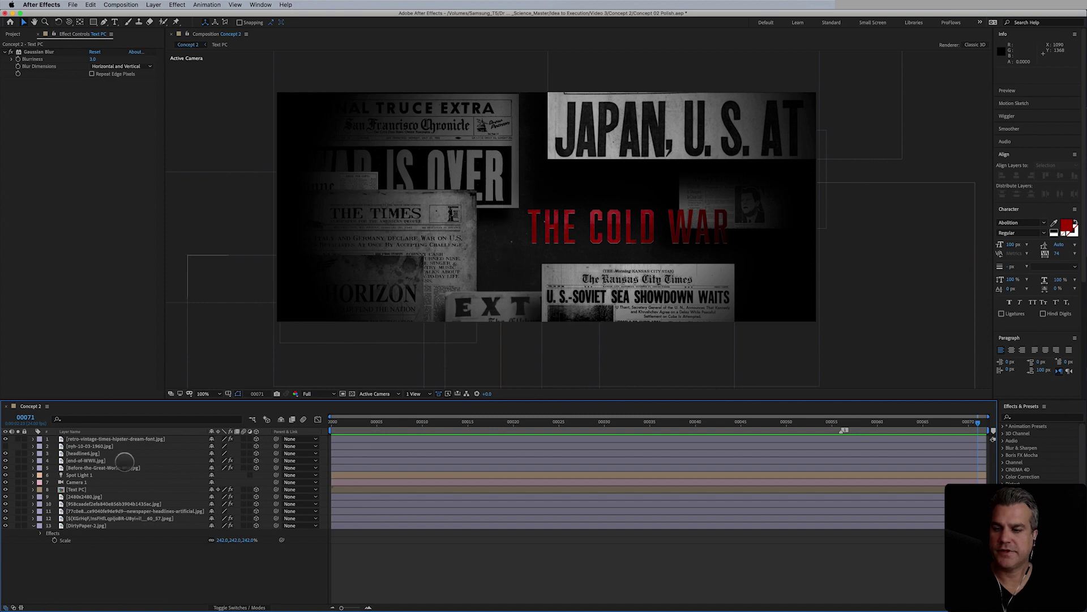
- Select THE TIMES newspaper clipping and zoom in on its edge beside the title
click(96, 446)
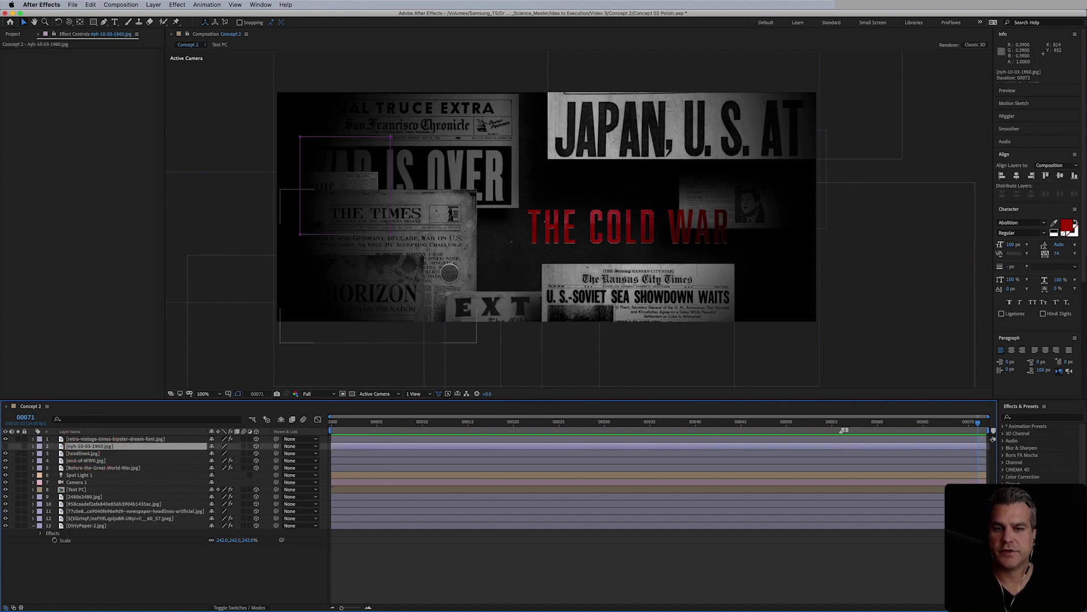
click(450, 273)
key(period)
drag(420, 283, 578, 231)
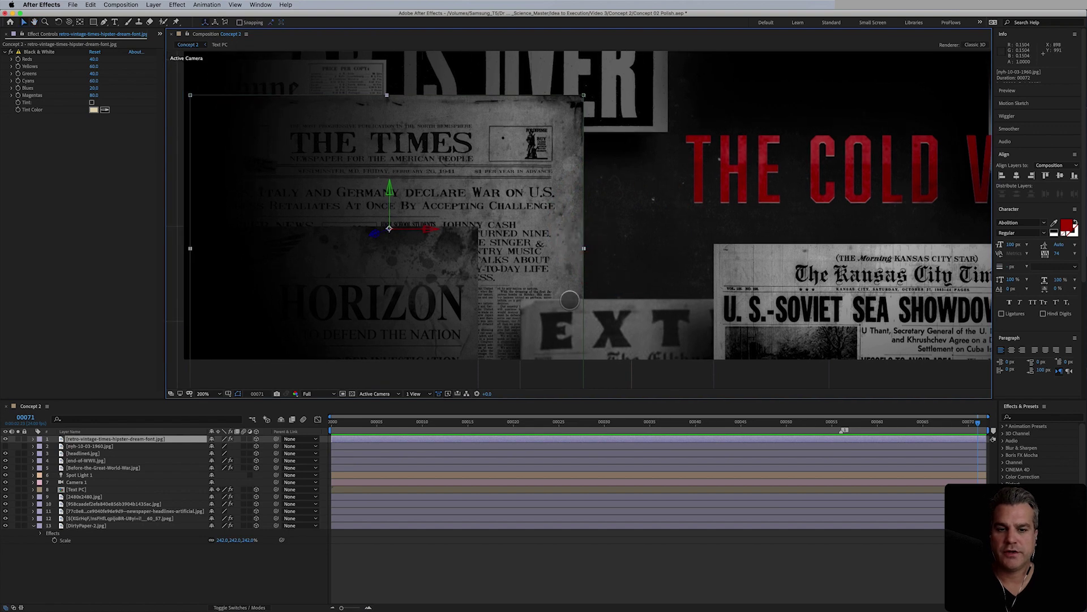
key(period)
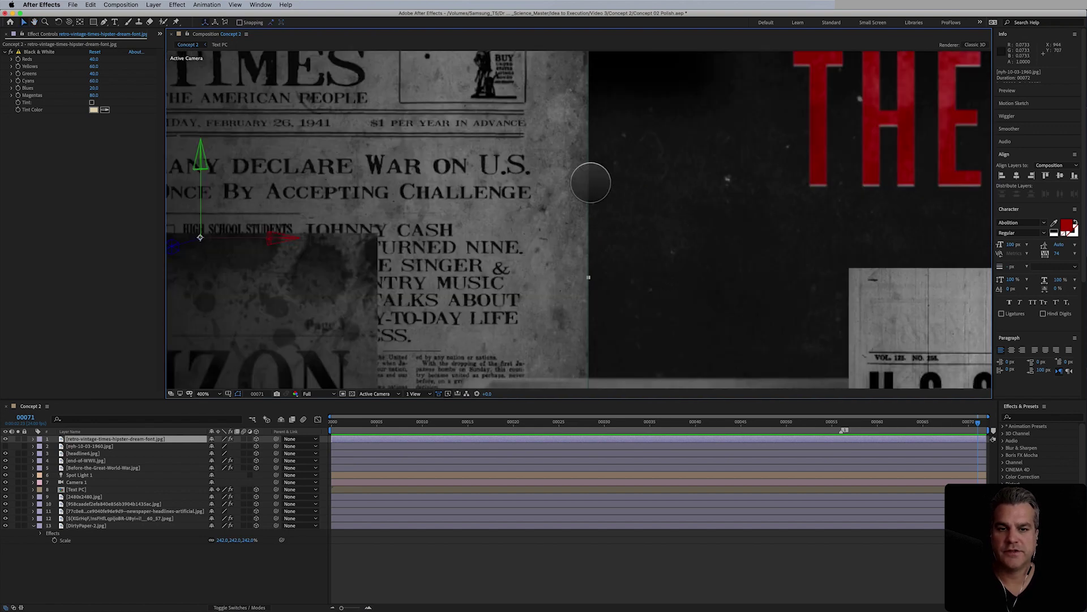
drag(589, 180, 530, 285)
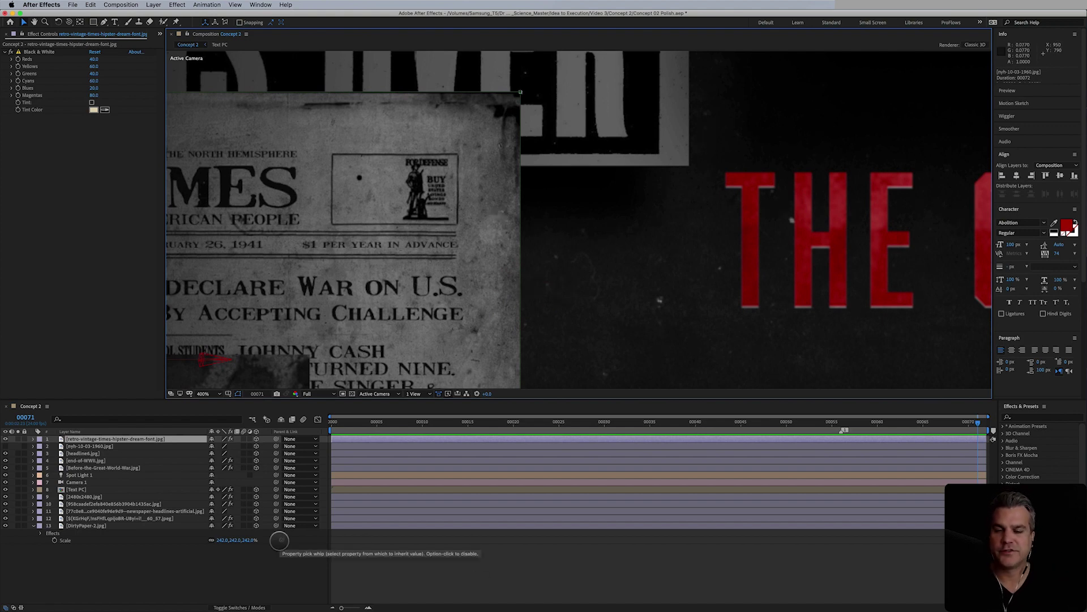
click(546, 560)
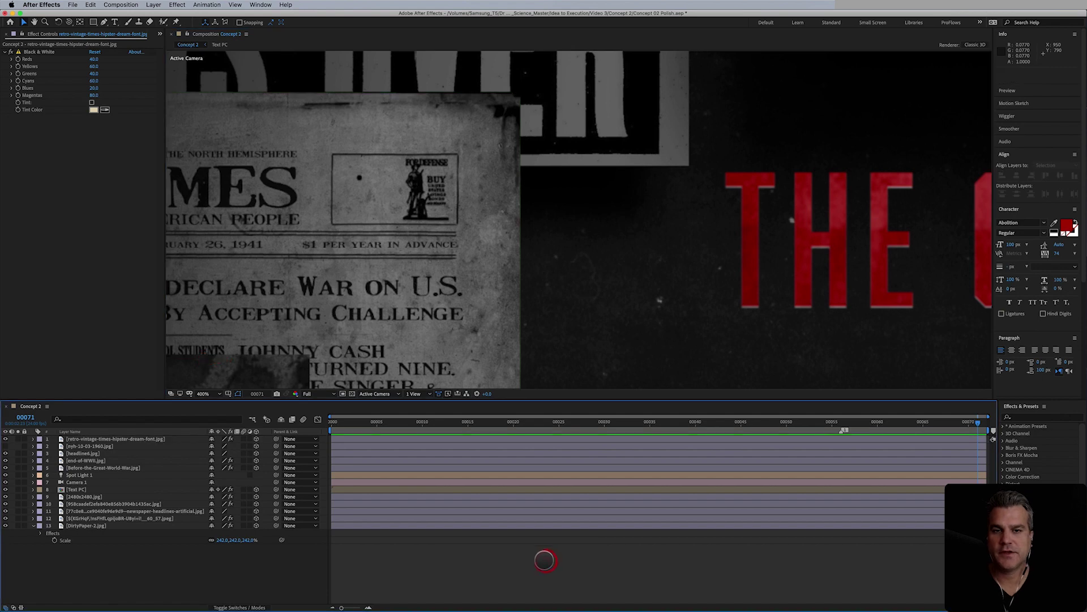
click(500, 311)
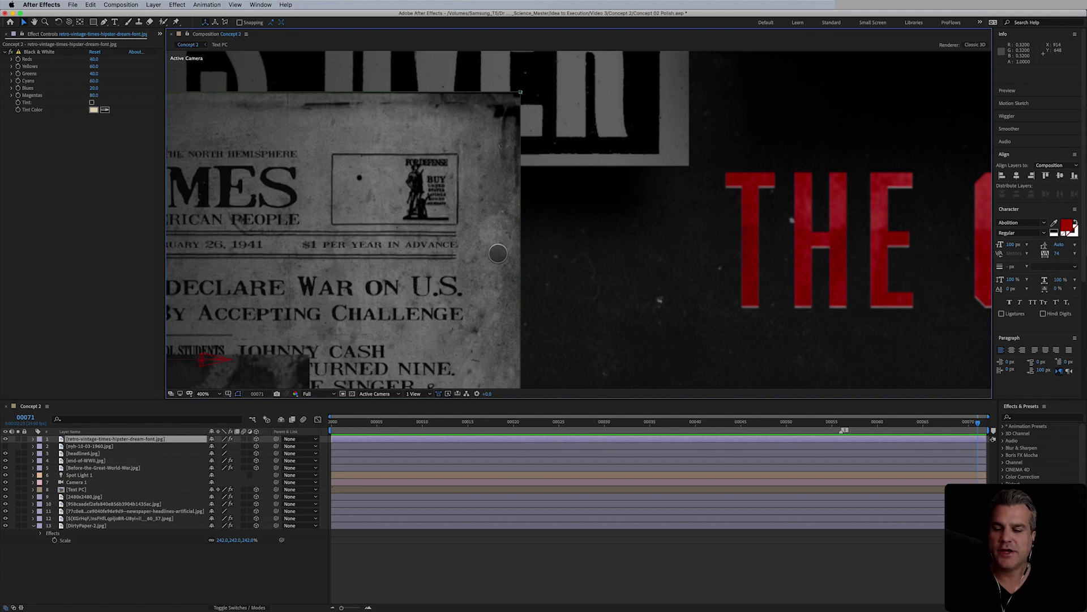
- Show the Stylize effects submenu from the Effect menu
click(174, 5)
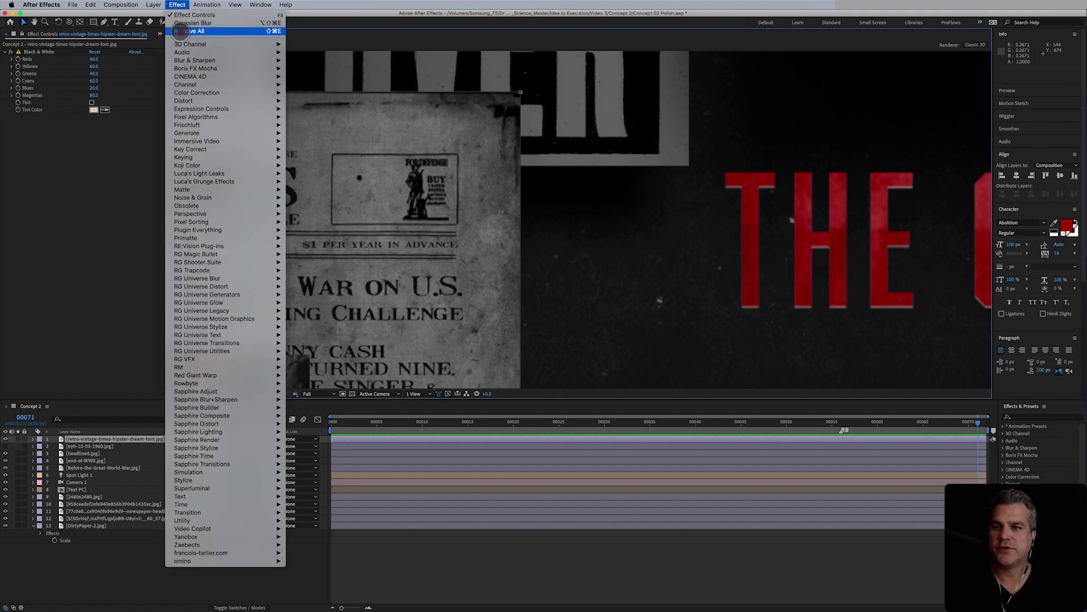
mouse_move(183, 101)
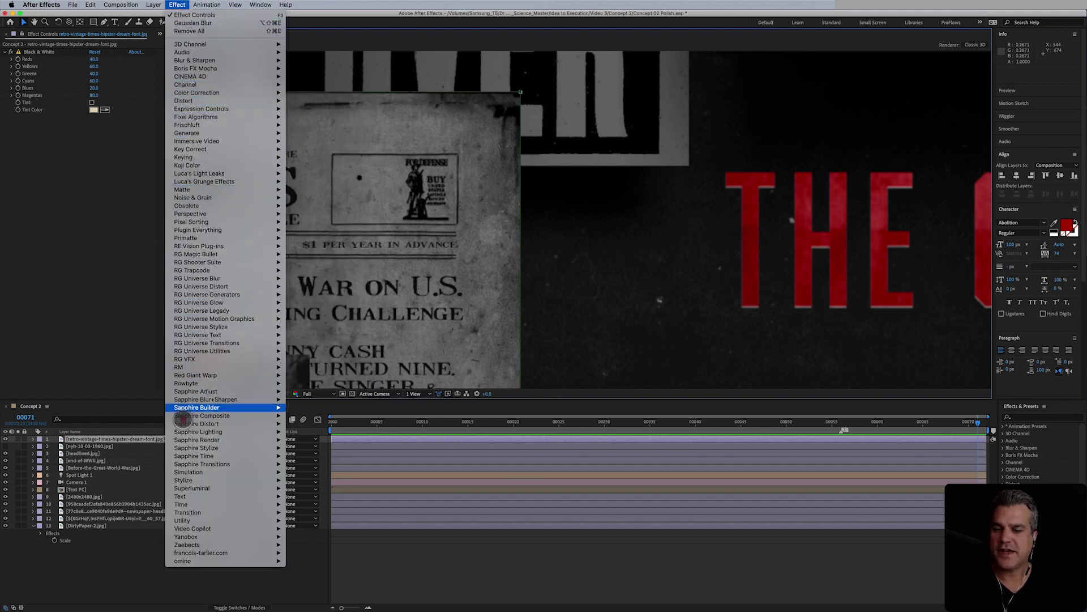
mouse_move(245, 481)
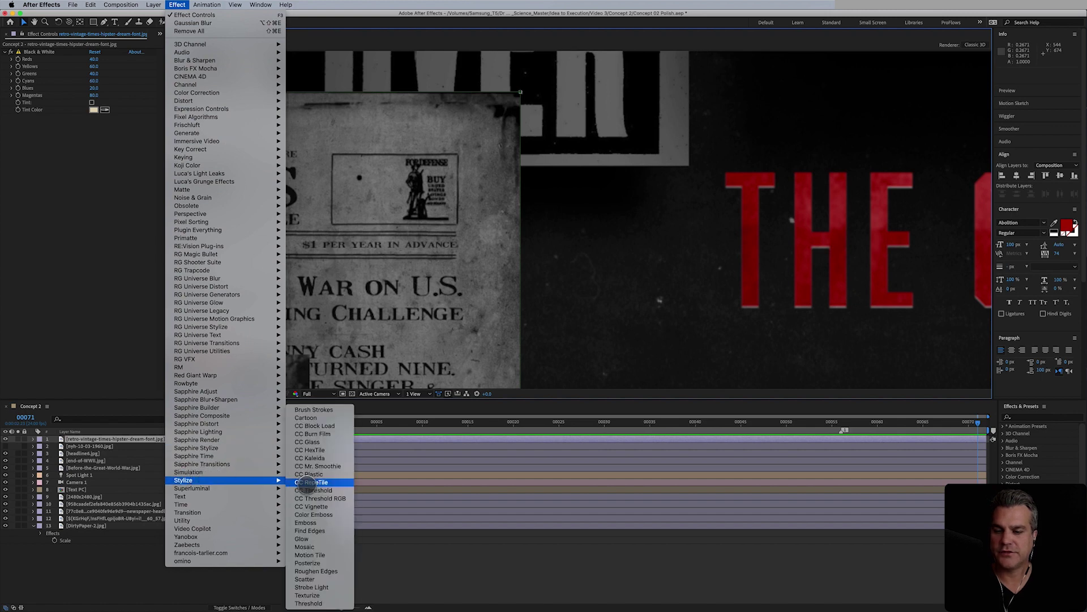
- Apply Roughen Edges to the newspaper clipping with Border 3 and Scale 20
click(316, 570)
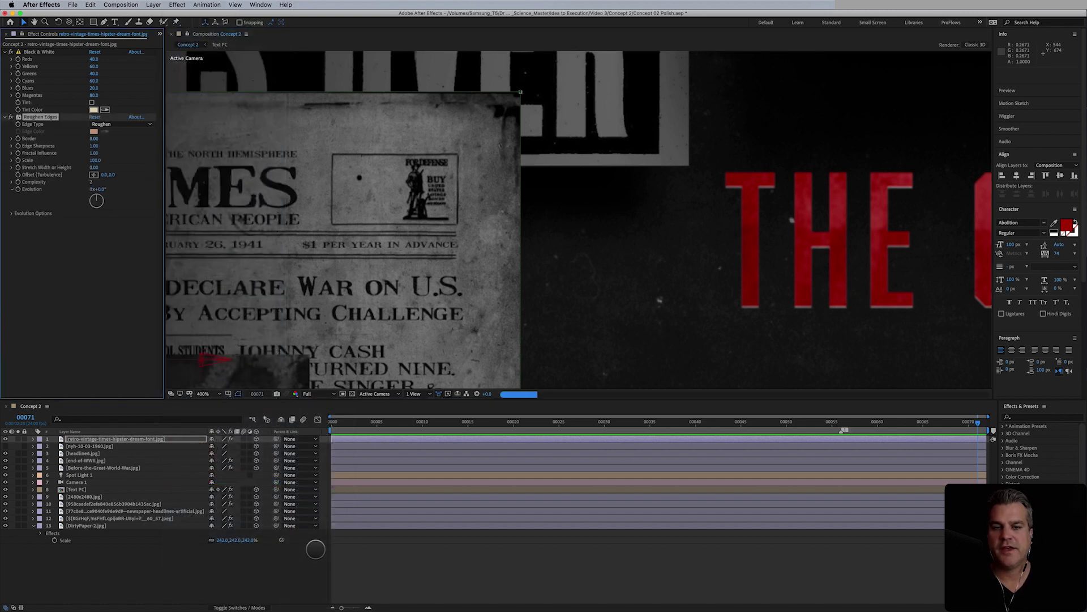
key(period)
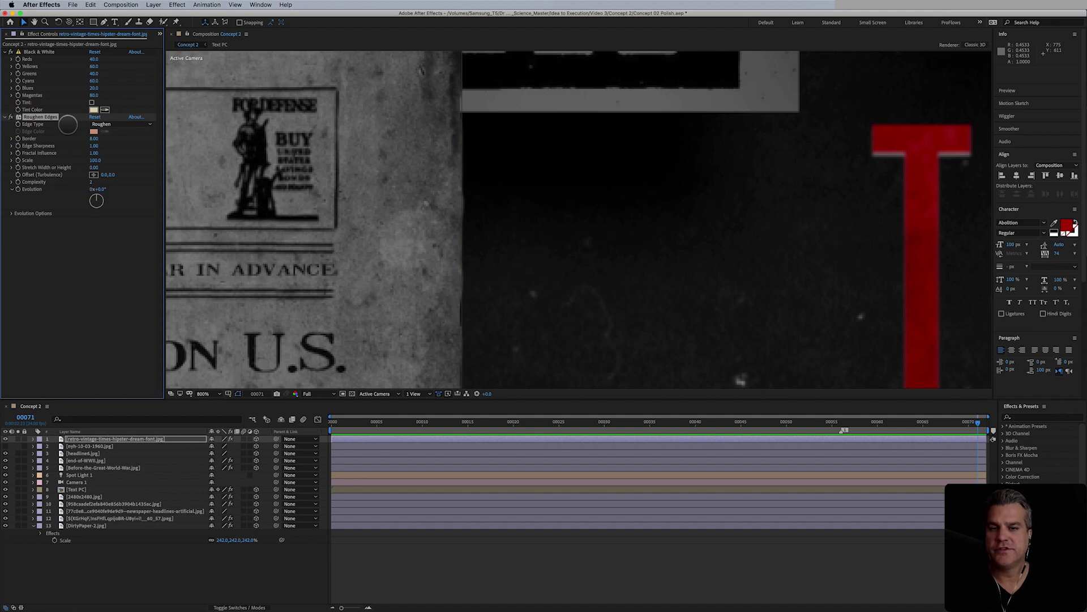
click(95, 138)
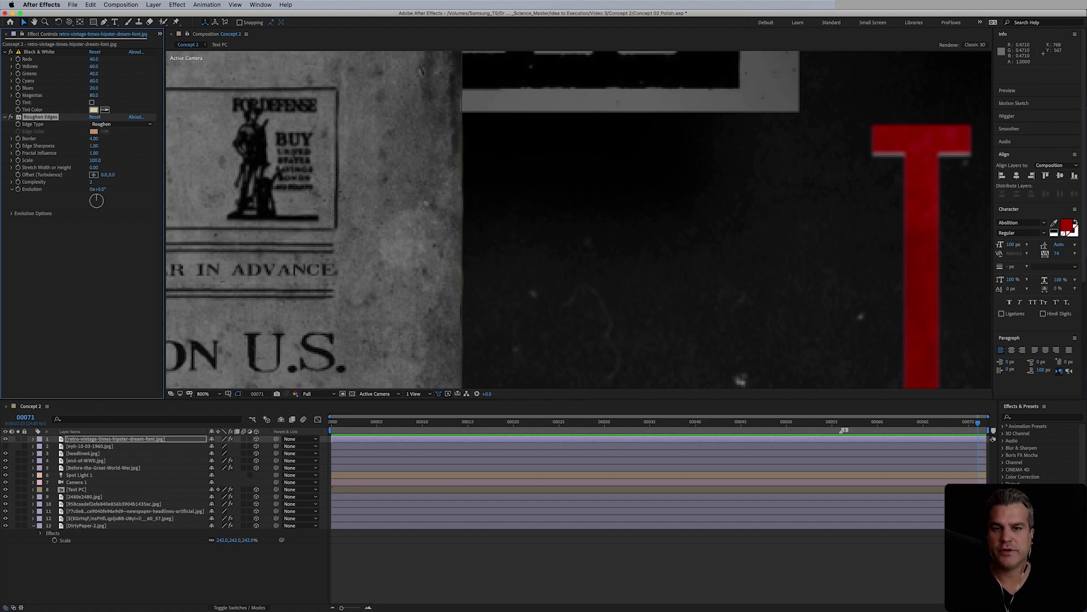
click(95, 160)
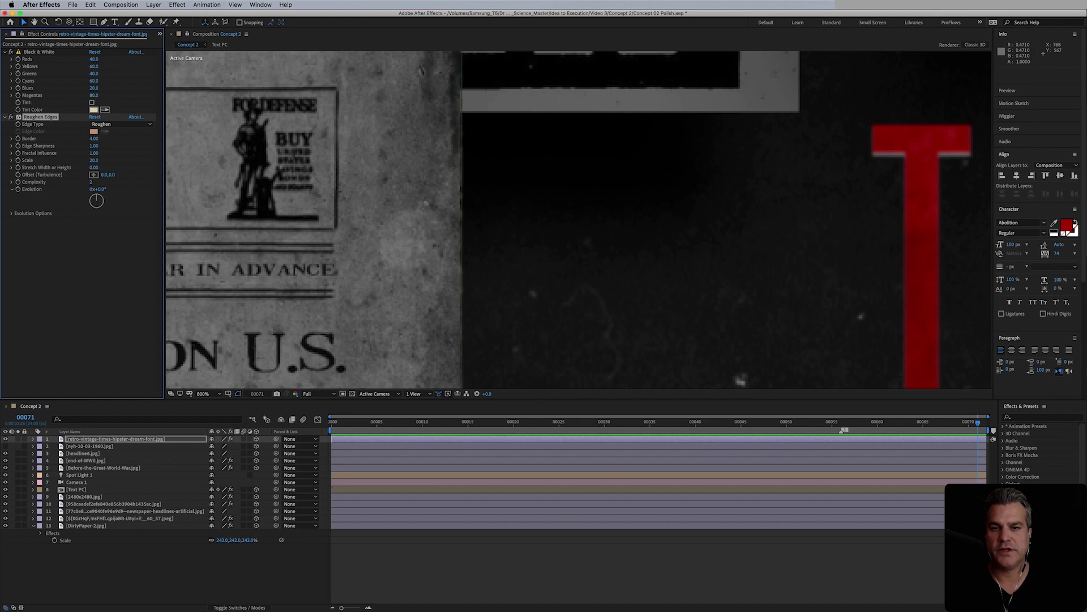
click(550, 547)
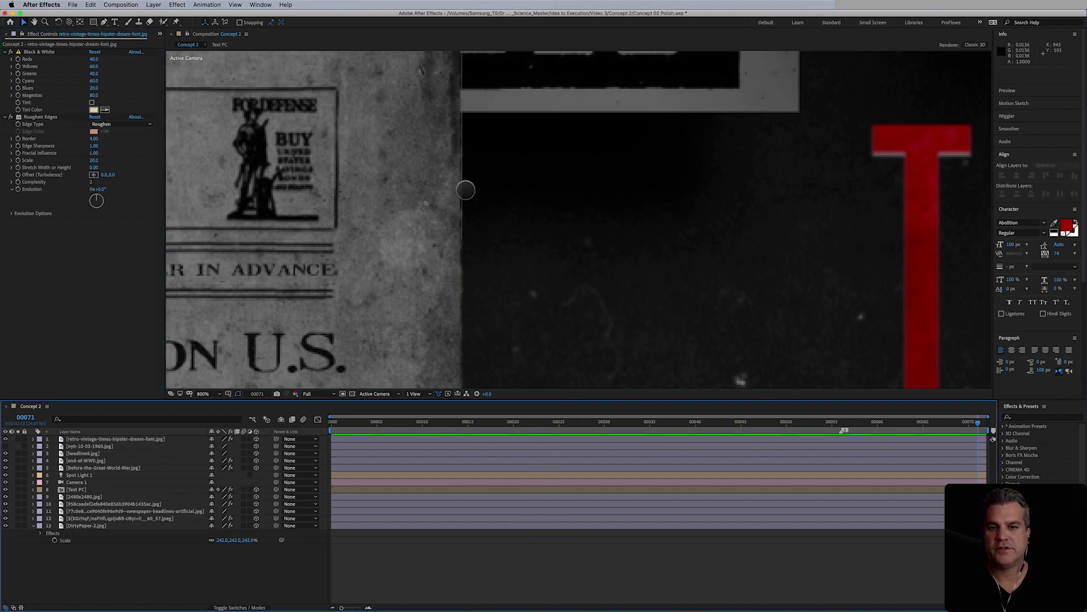
drag(92, 138, 79, 138)
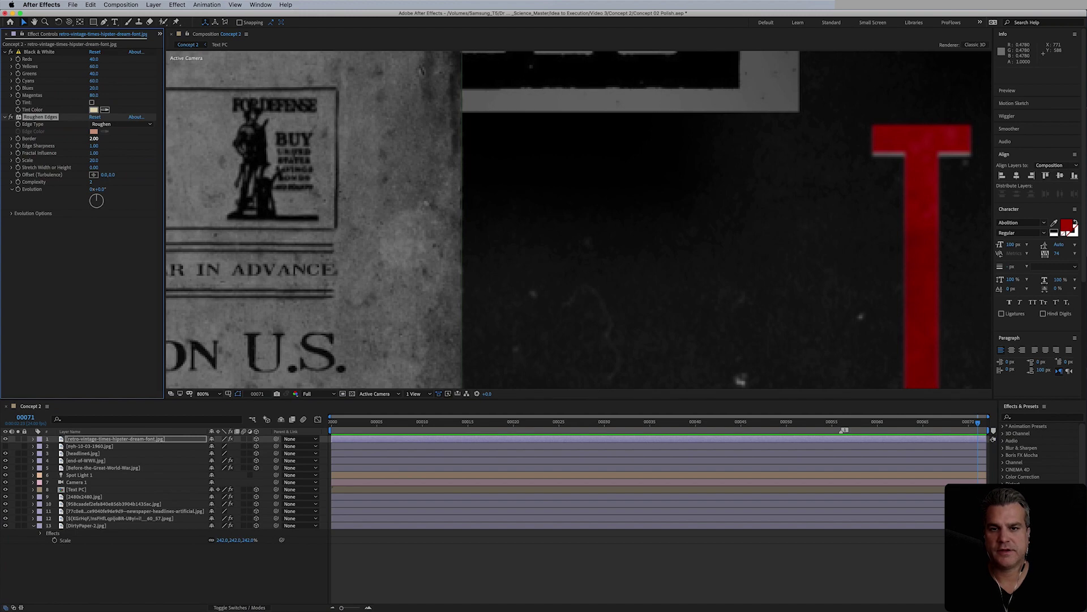
click(438, 438)
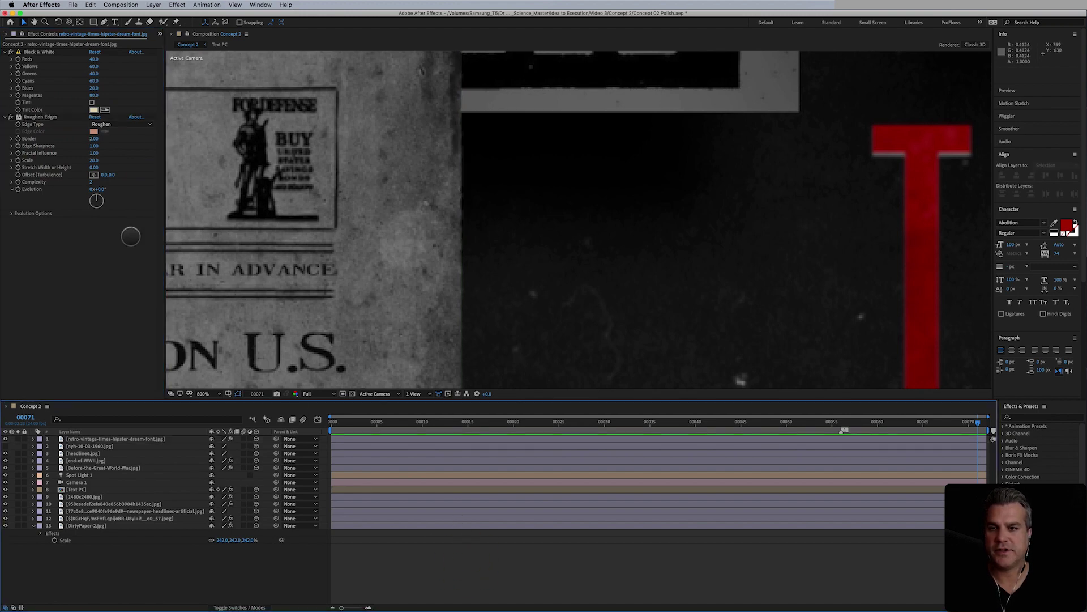
click(96, 138)
text(3)
key(Return)
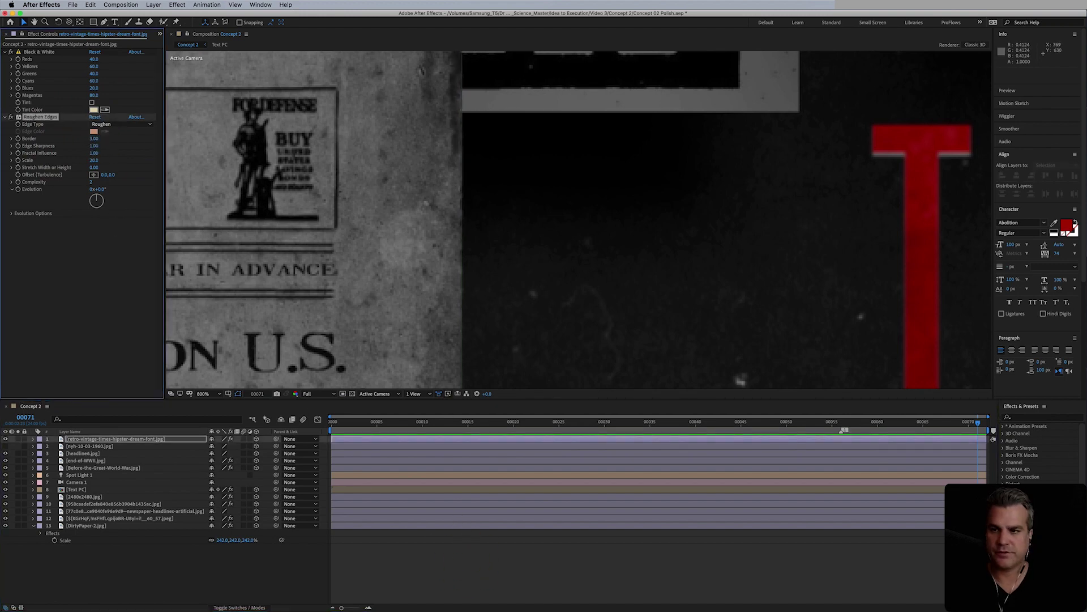
- Change the Roughen Edges Edge Type to Spiky and select the effect for copying
click(41, 118)
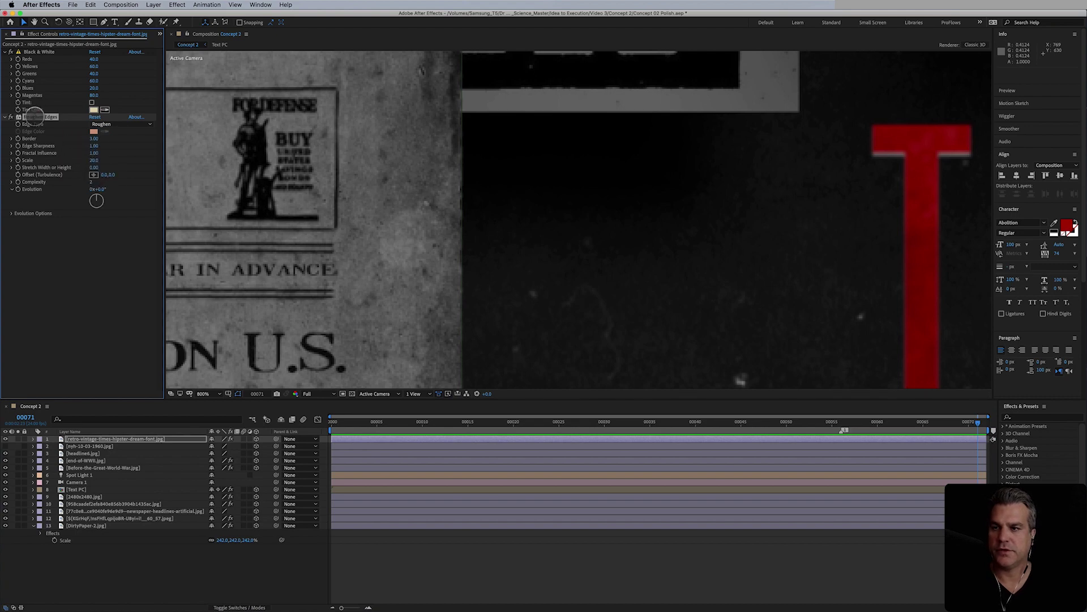
click(118, 124)
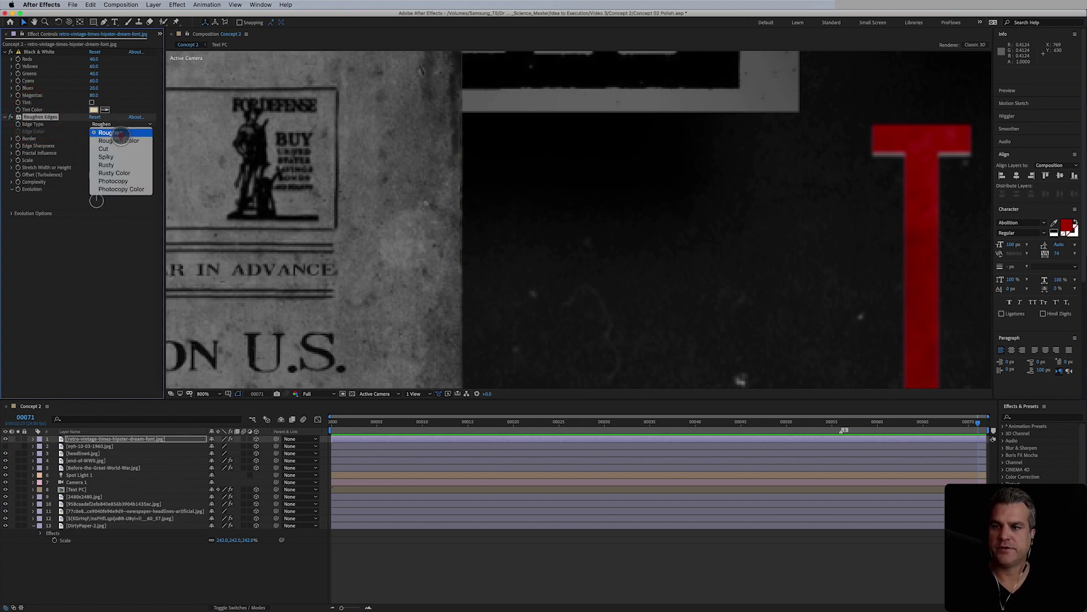
click(122, 157)
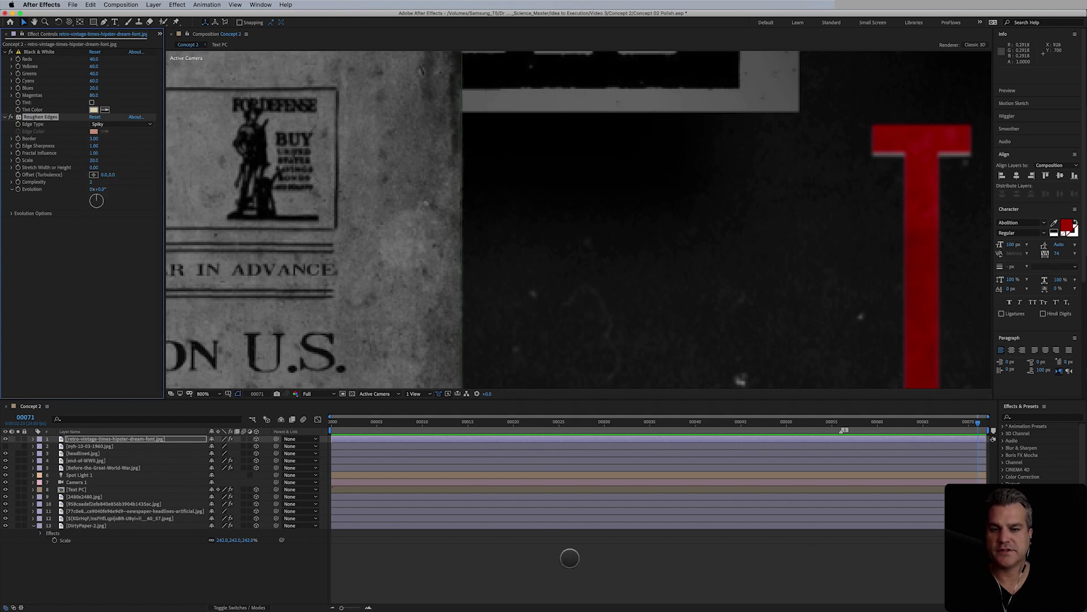
click(570, 558)
click(36, 118)
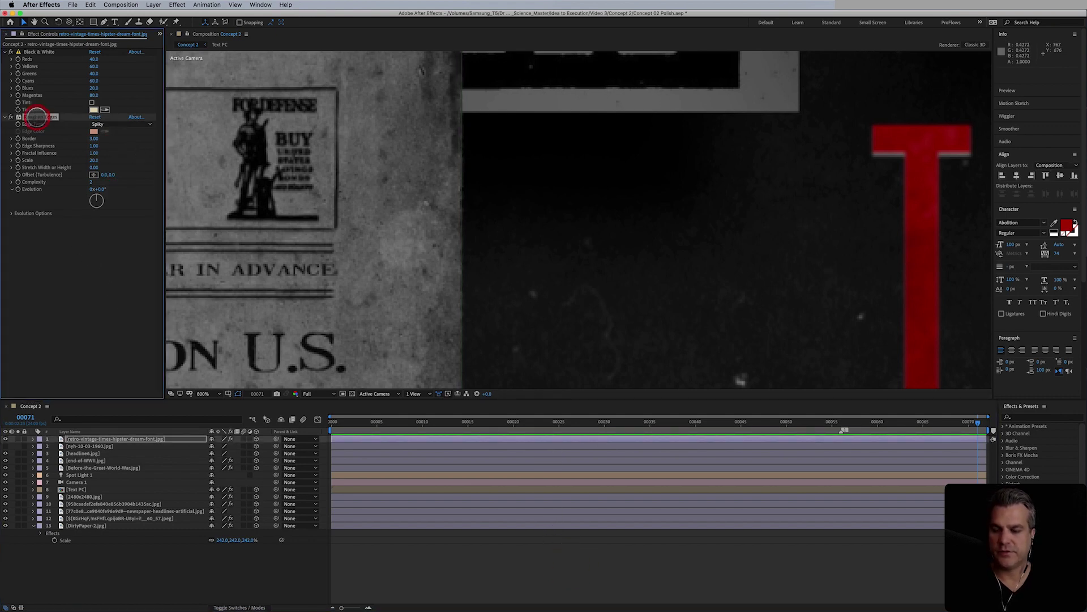
scroll(491, 214, down, 1)
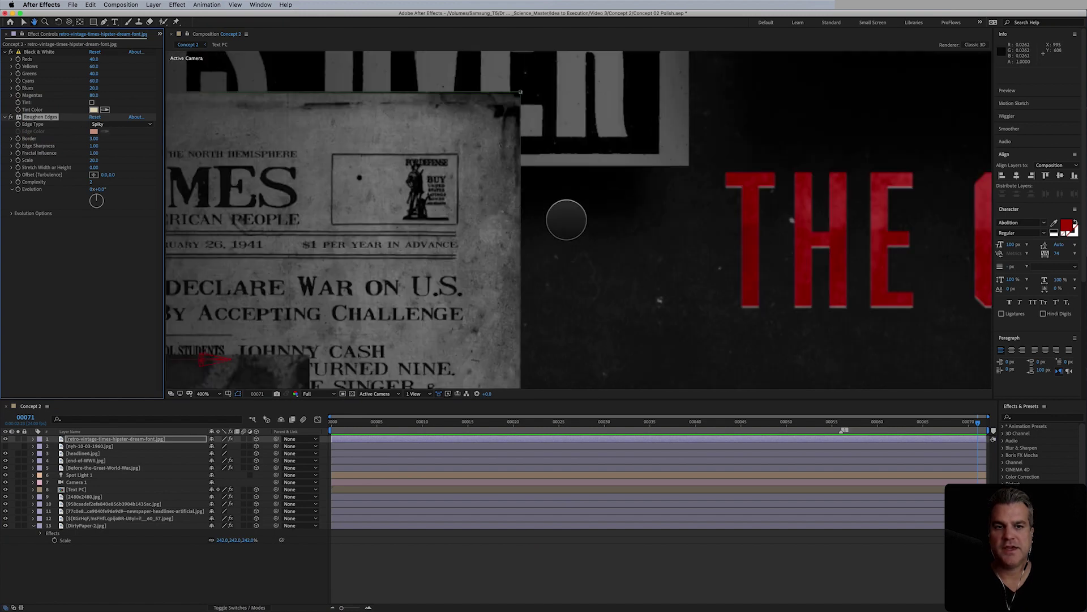
drag(565, 218, 524, 291)
- Delete Curves and Levels from the 2480x2480 layer and paste the Spiky Roughen Edges onto it
click(558, 226)
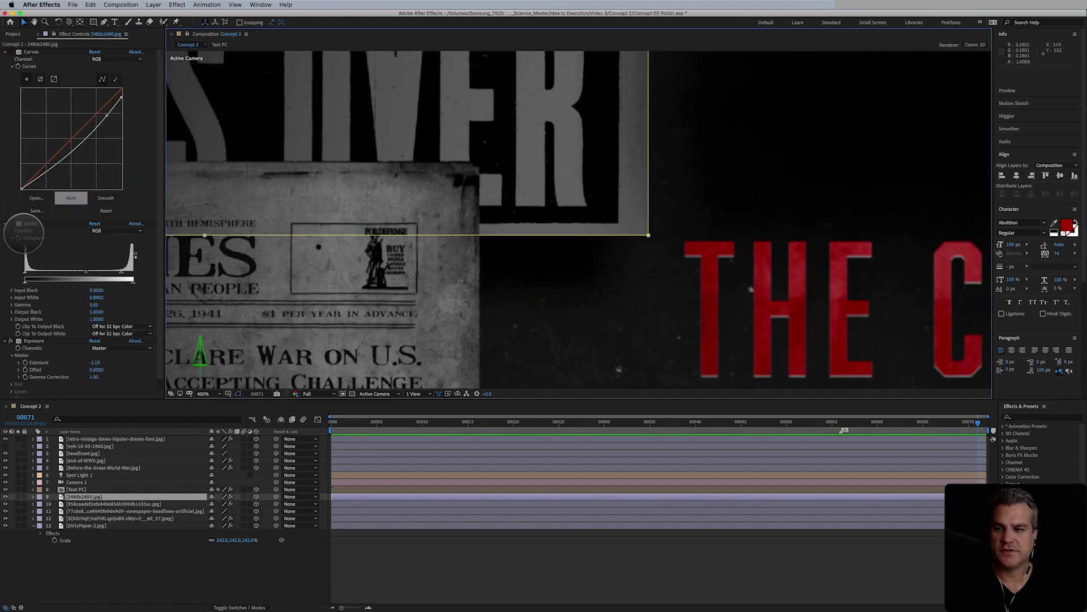
click(12, 52)
click(28, 52)
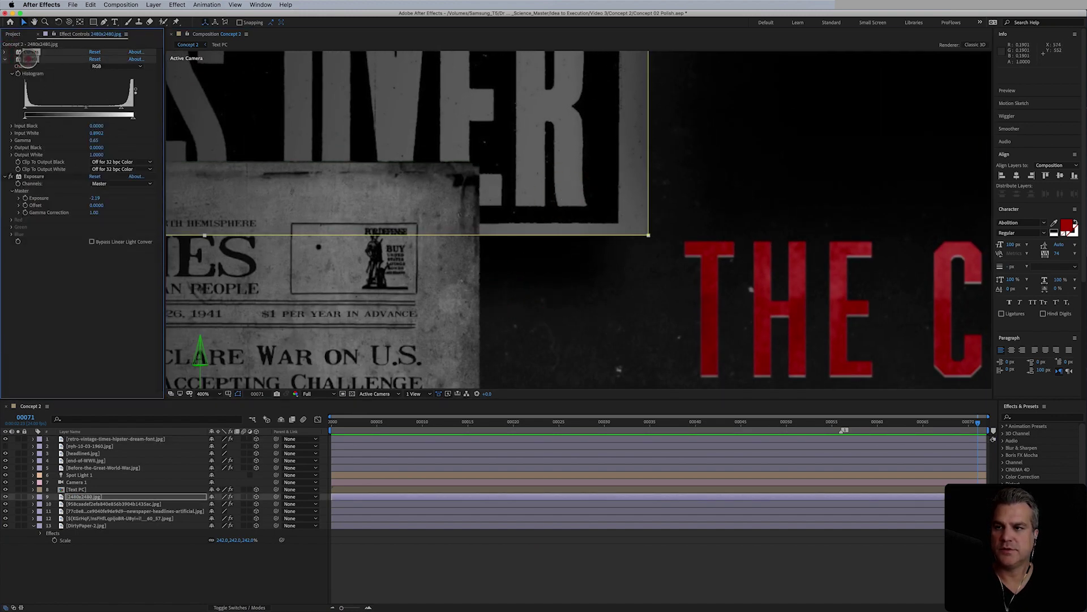
key(Delete)
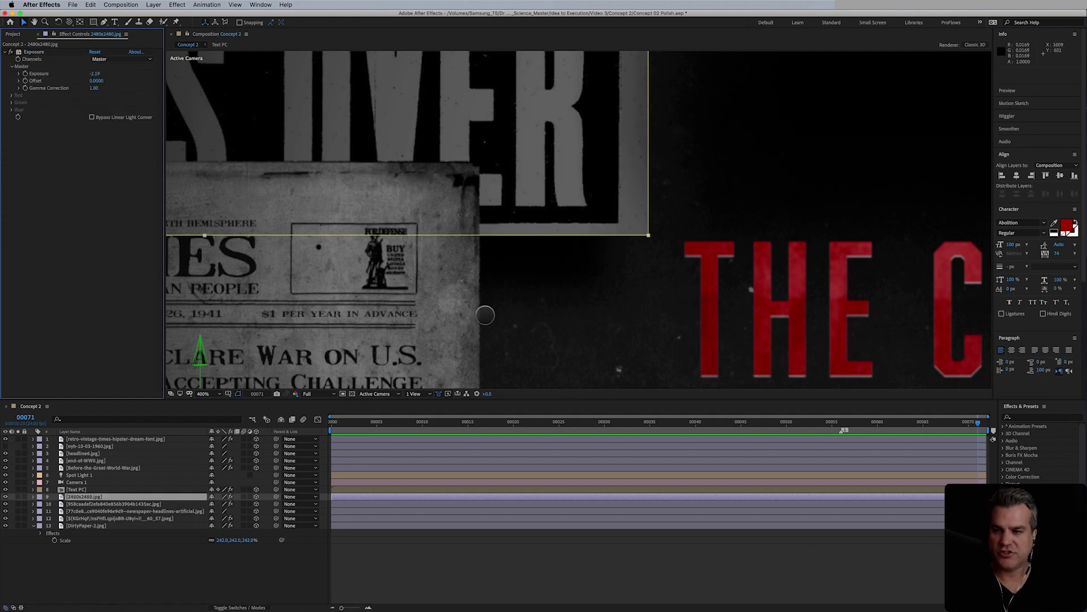
key(super+alt+shift+e)
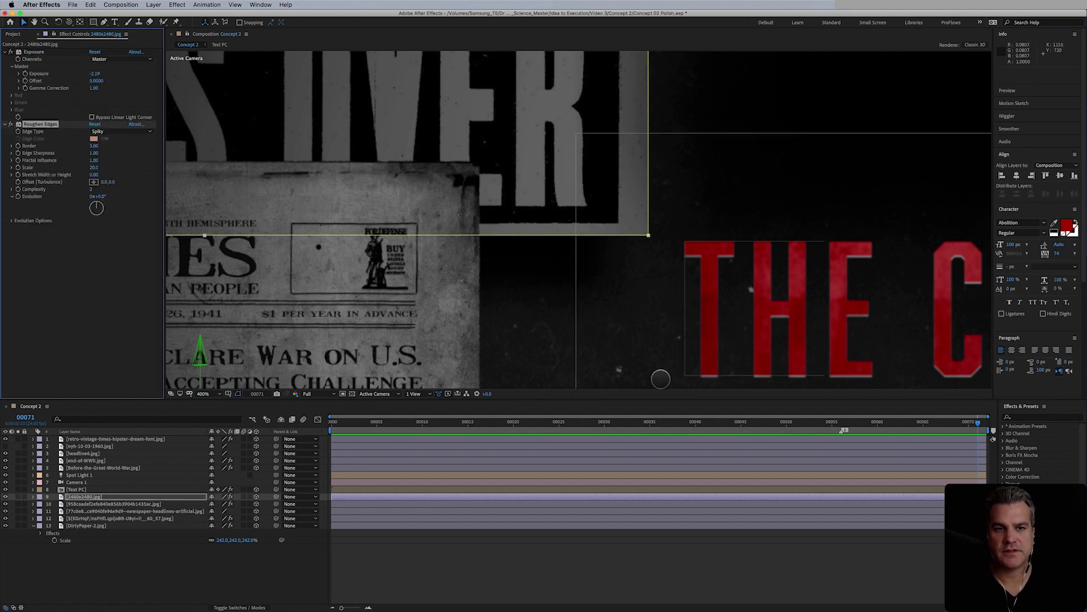
click(646, 553)
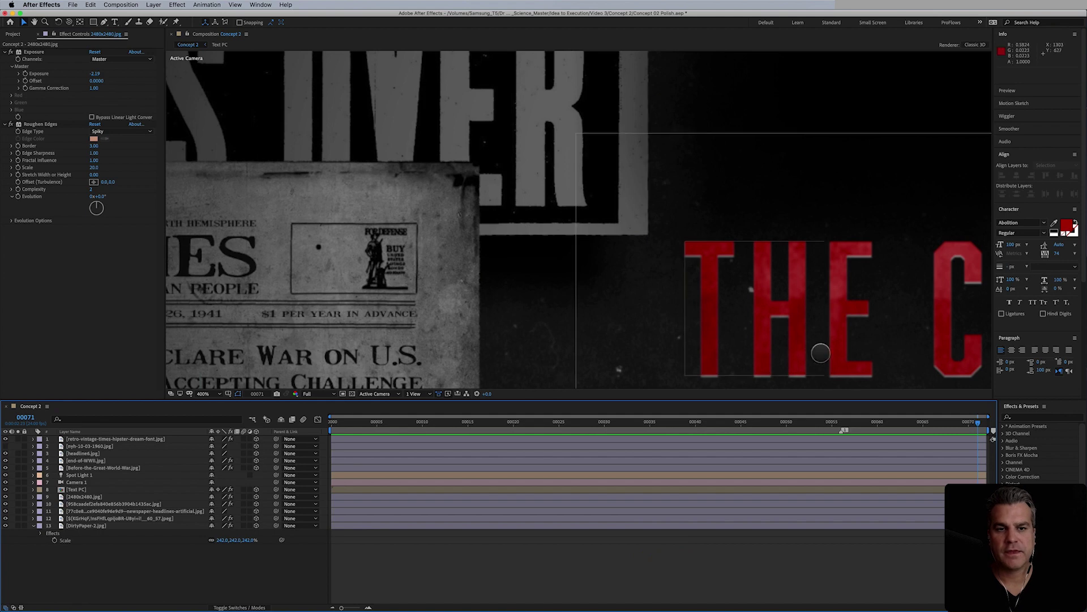
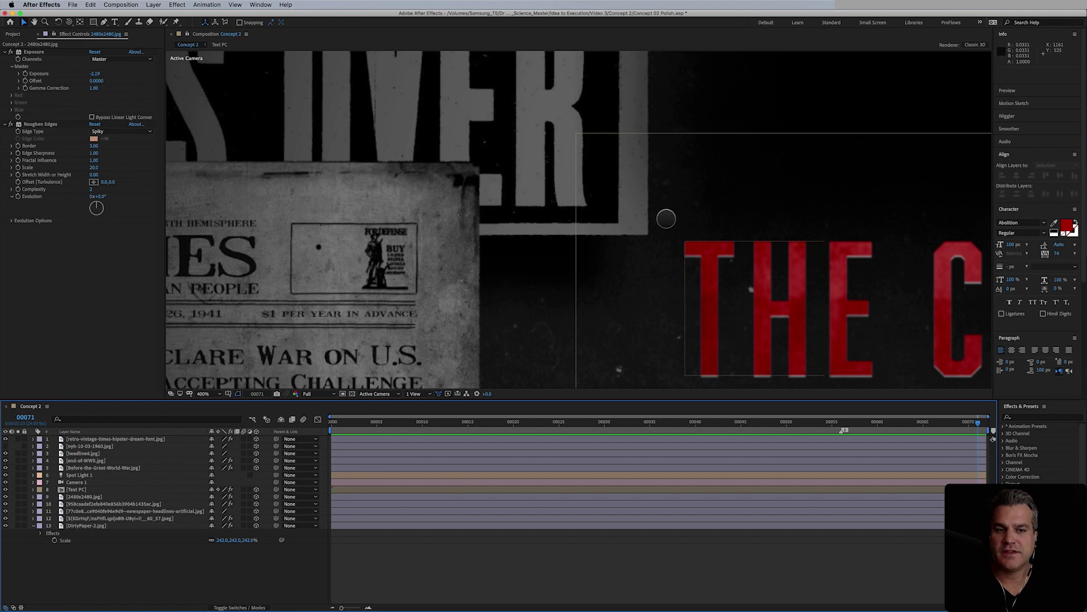
- Set the 2480x2480 layer's Roughen Edges Border to 1.00
click(97, 145)
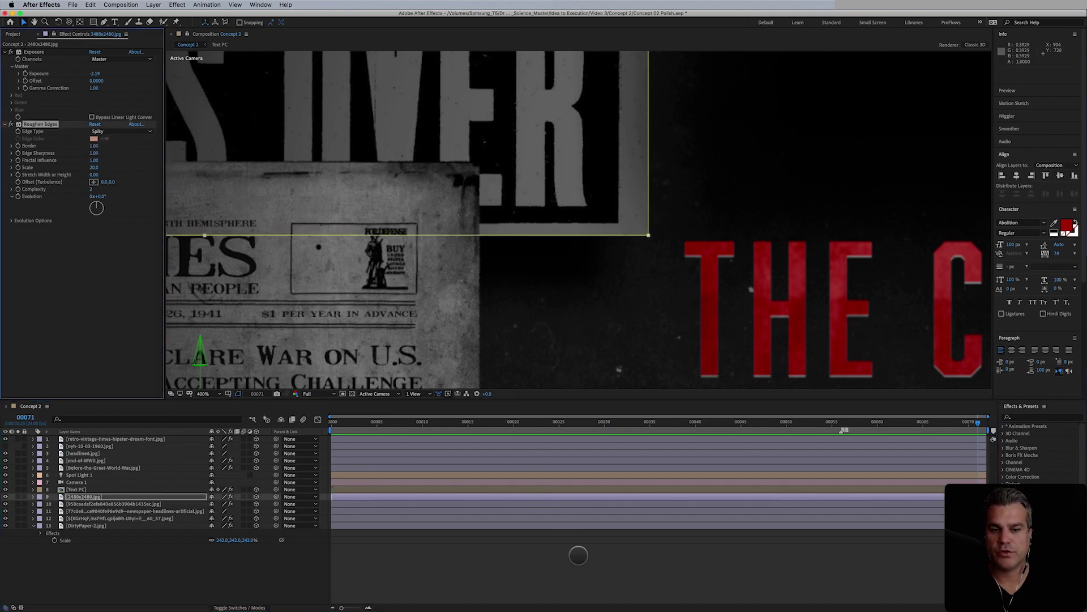
click(592, 572)
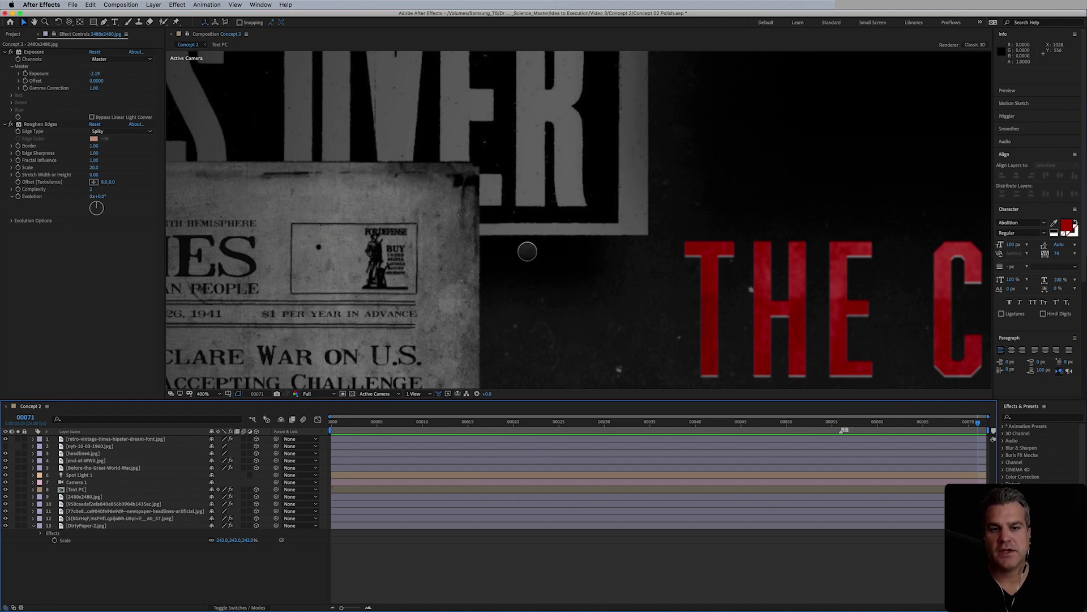
drag(731, 175, 409, 218)
- Apply Roughen Edges to the JAPAN clipping with a Border of 1, after first trying 1.5
click(559, 230)
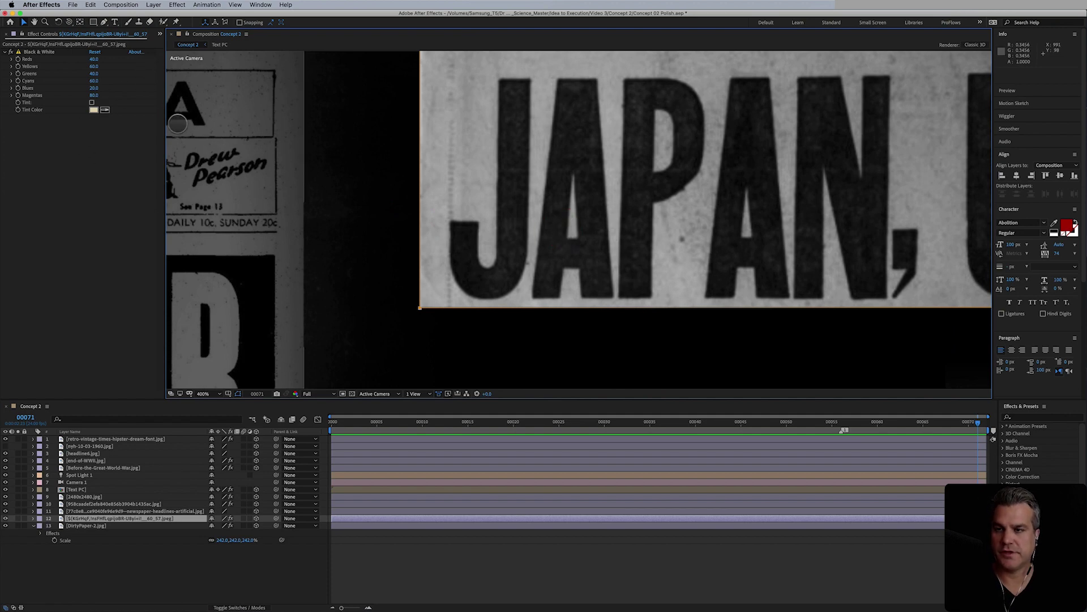
key(super+alt+shift+e)
click(545, 558)
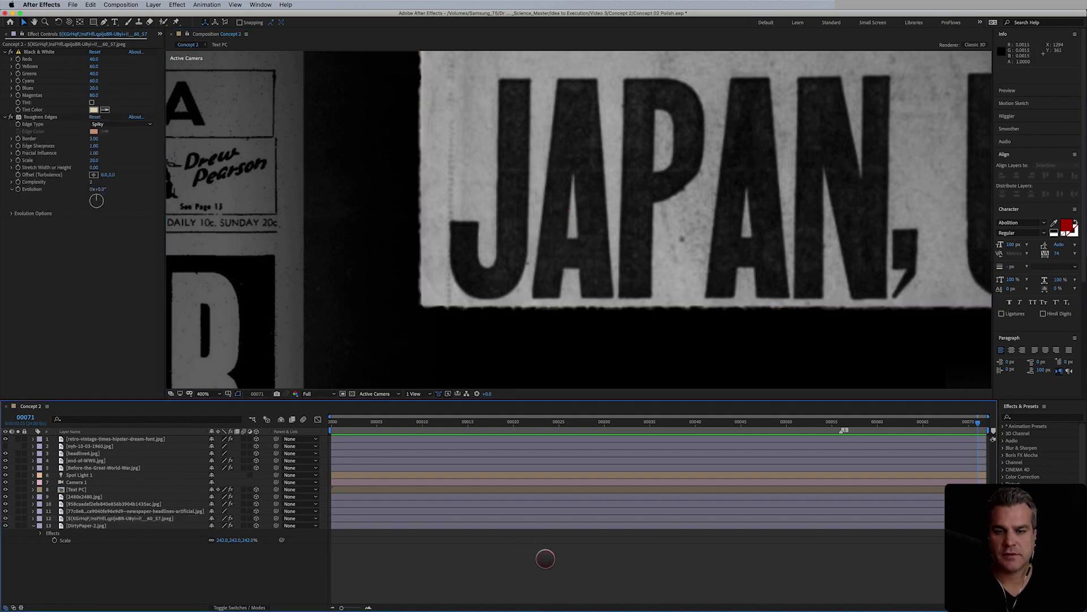
click(96, 139)
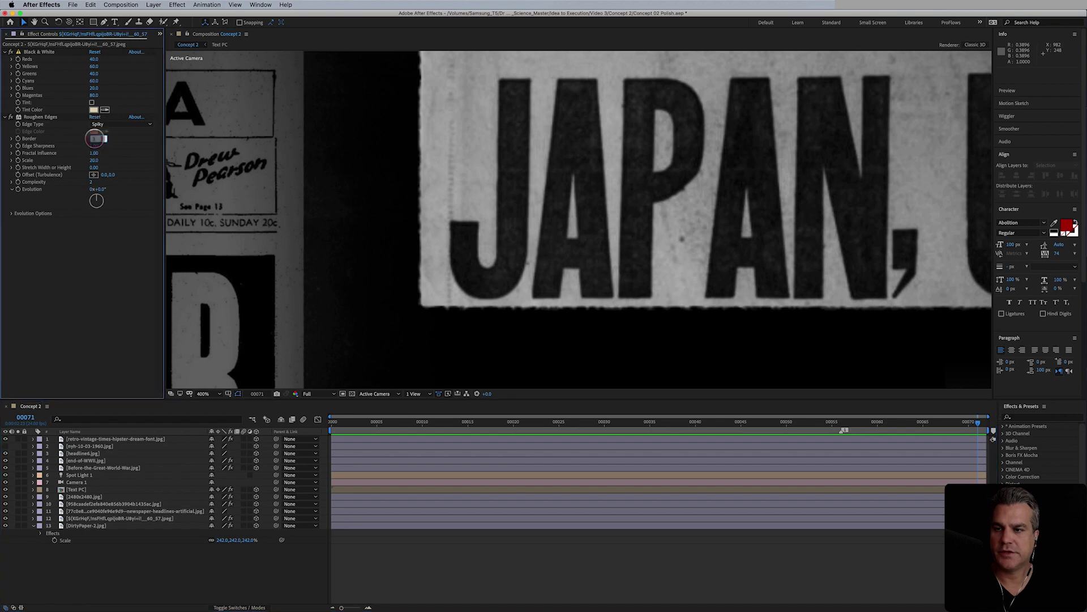
text(1.5)
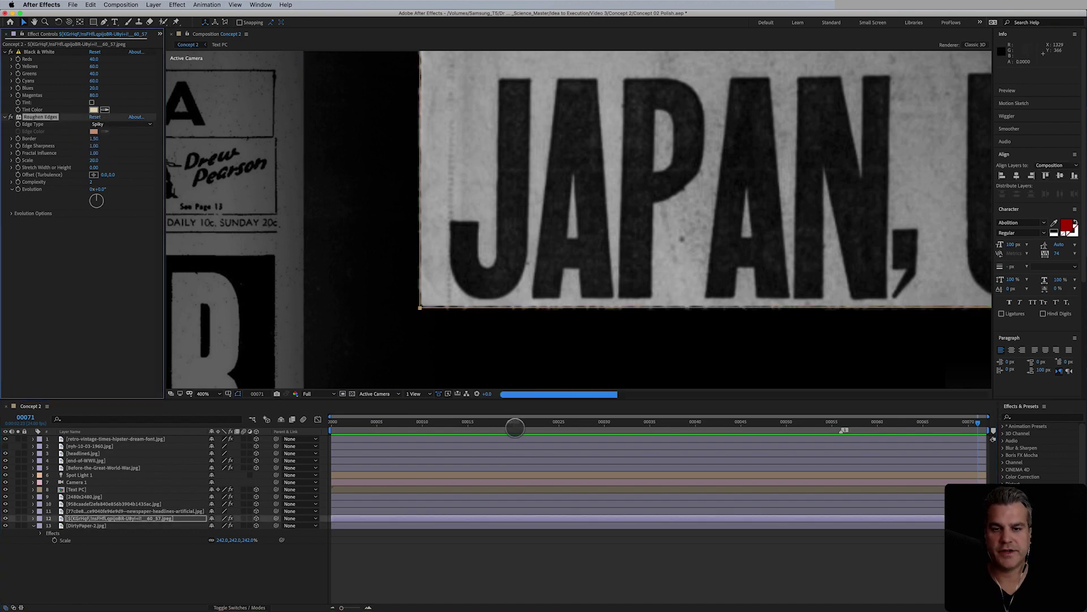
click(631, 578)
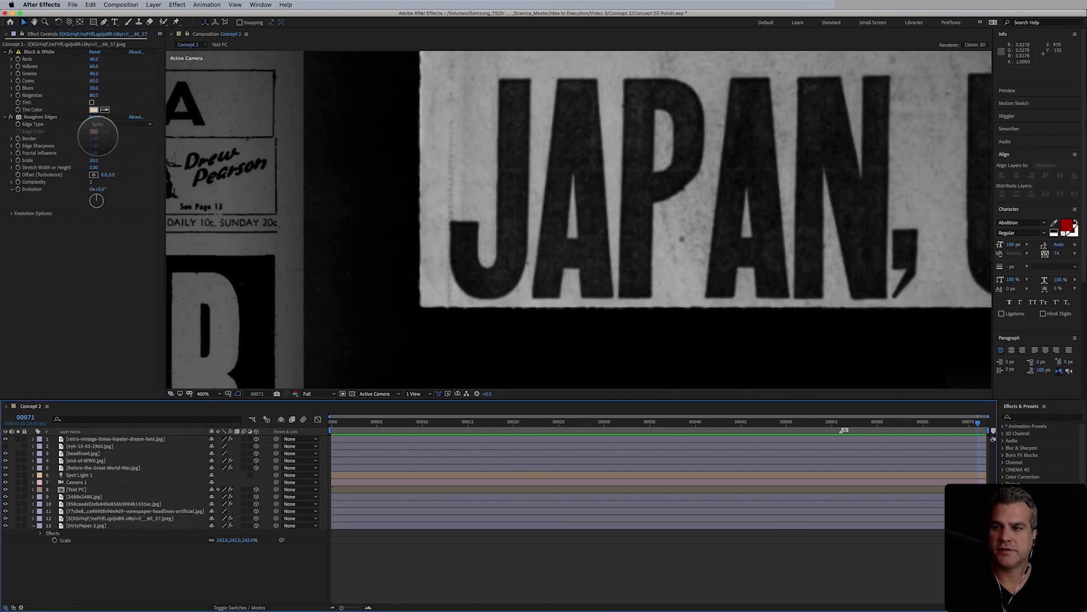
click(95, 138)
text(1)
key(Return)
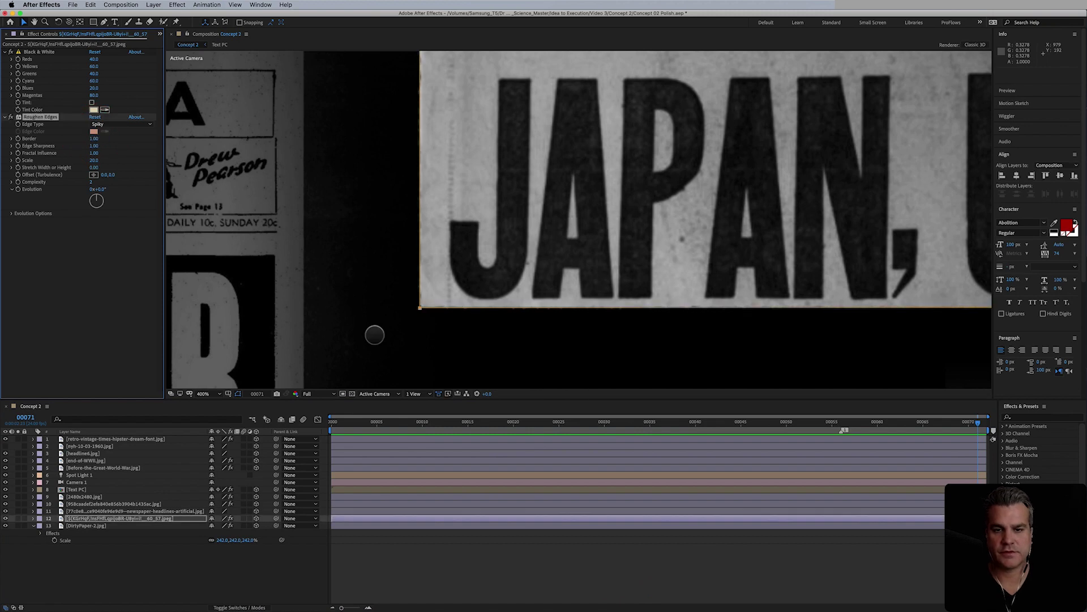
click(536, 557)
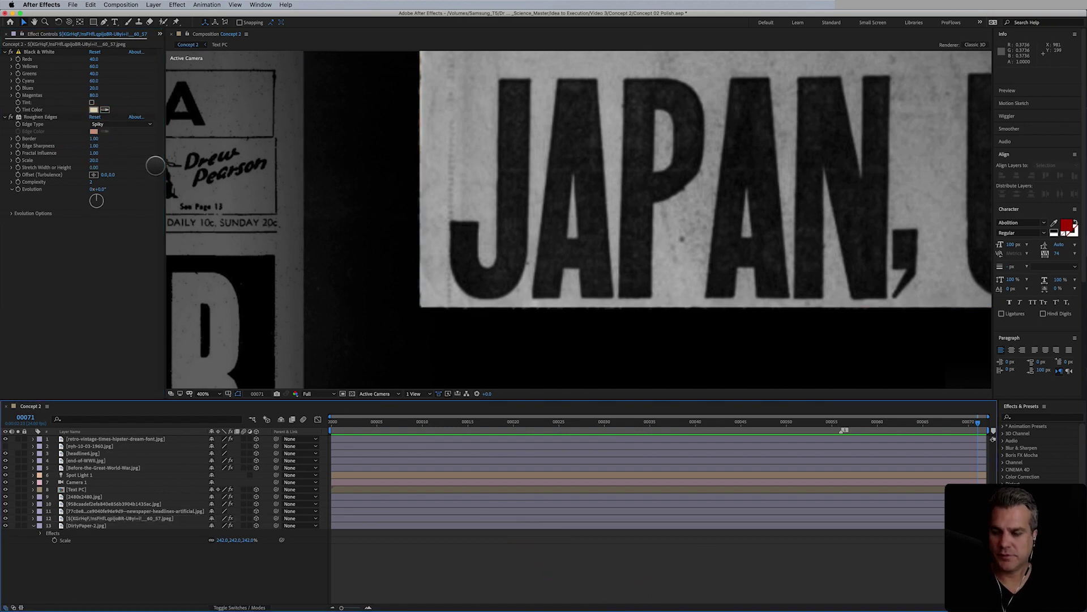
- Switch the JAPAN clipping's Roughen Edges edge type from Spiky to Roughen
click(121, 124)
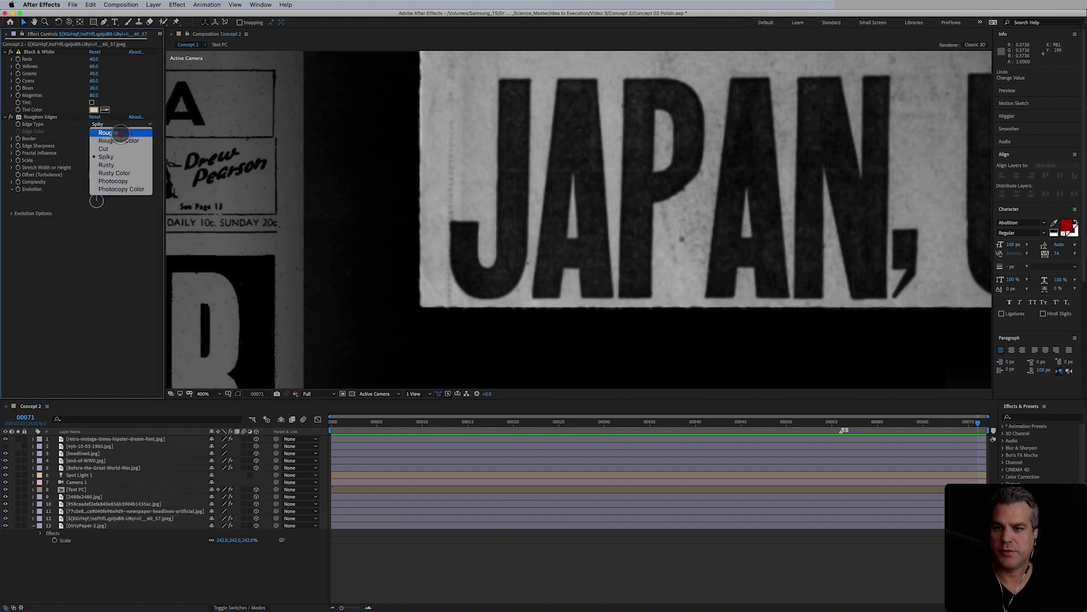
click(120, 132)
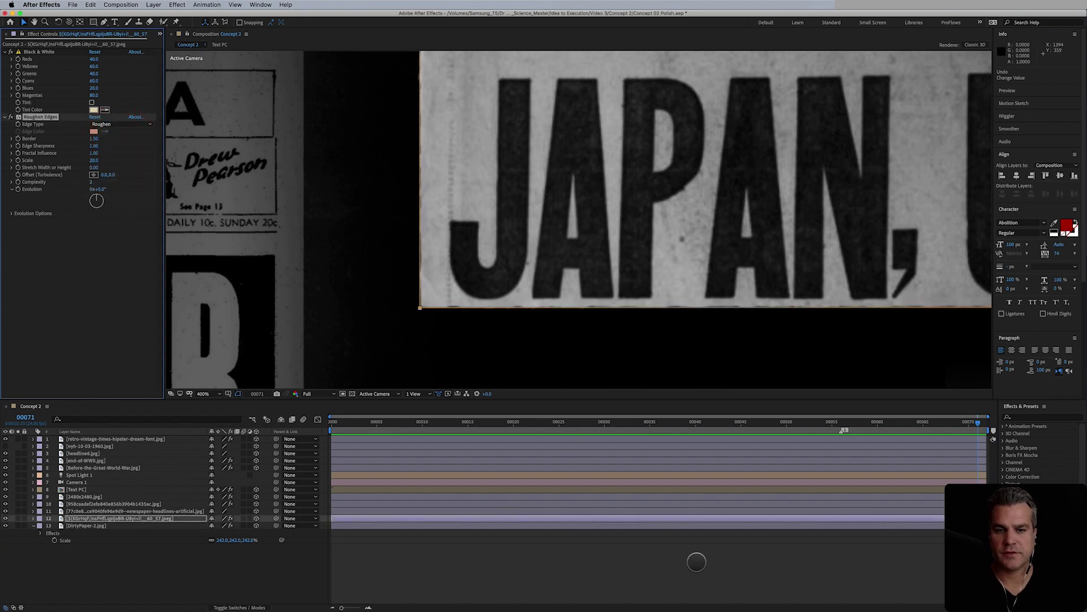
click(696, 562)
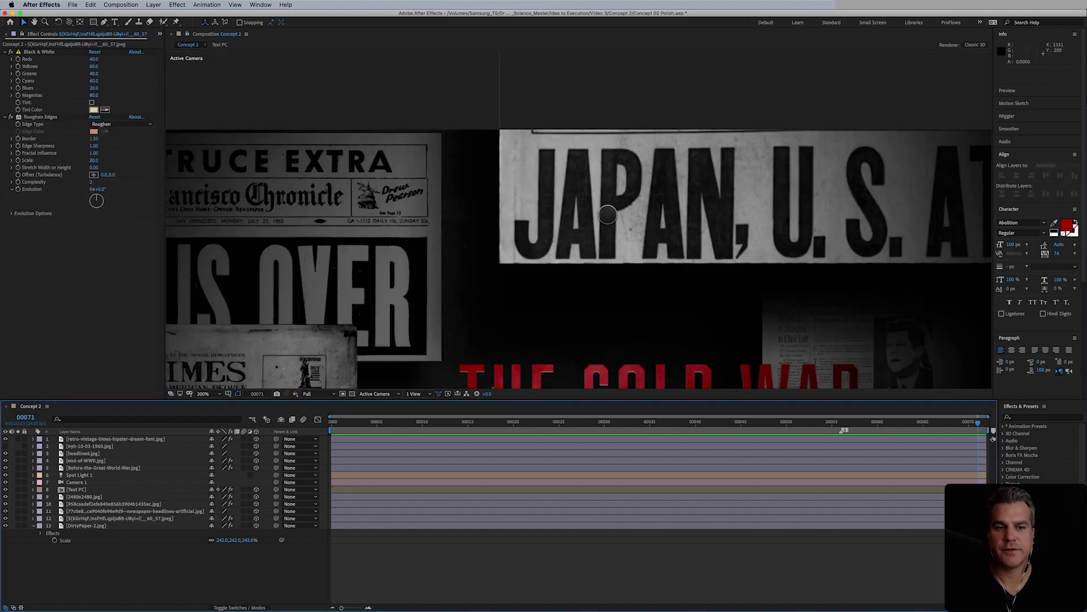
scroll(608, 215, down, 2)
drag(635, 241, 466, 97)
- Apply Roughen Edges to the portrait photo clipping
click(705, 181)
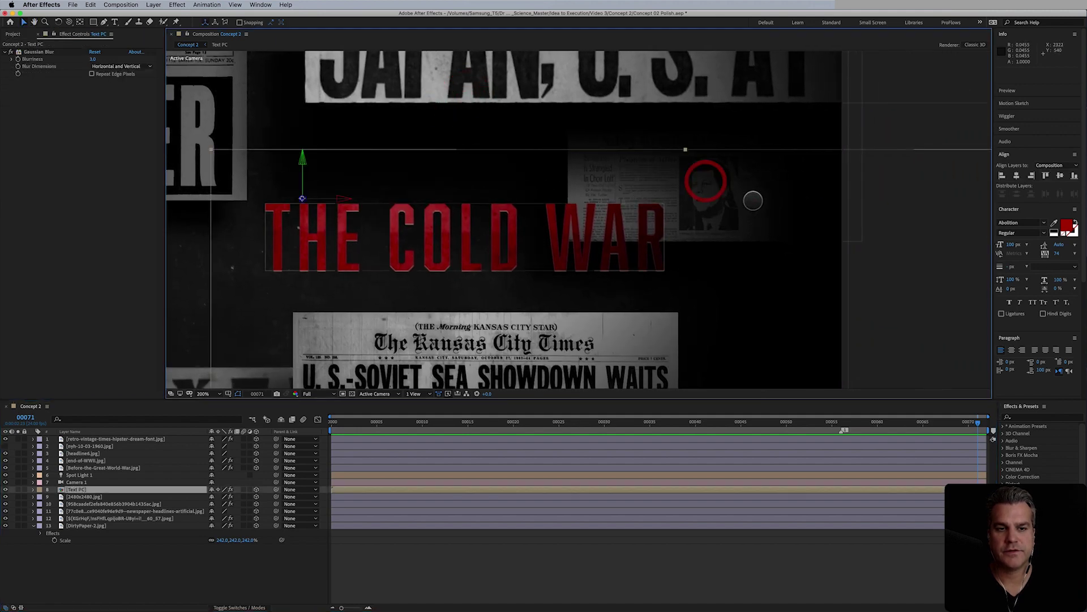
click(786, 132)
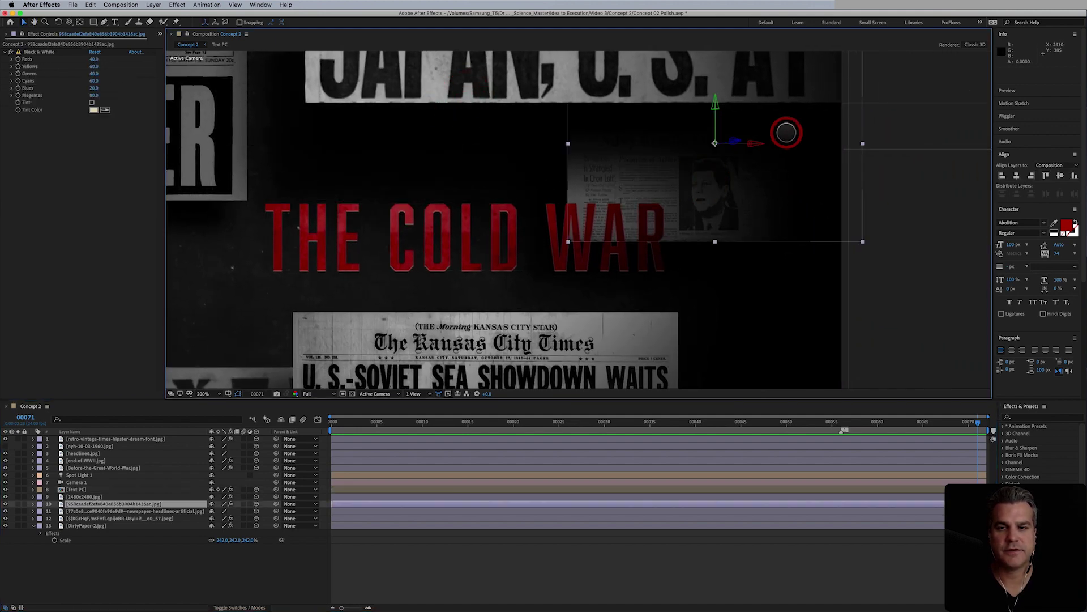
key(super+alt+shift+e)
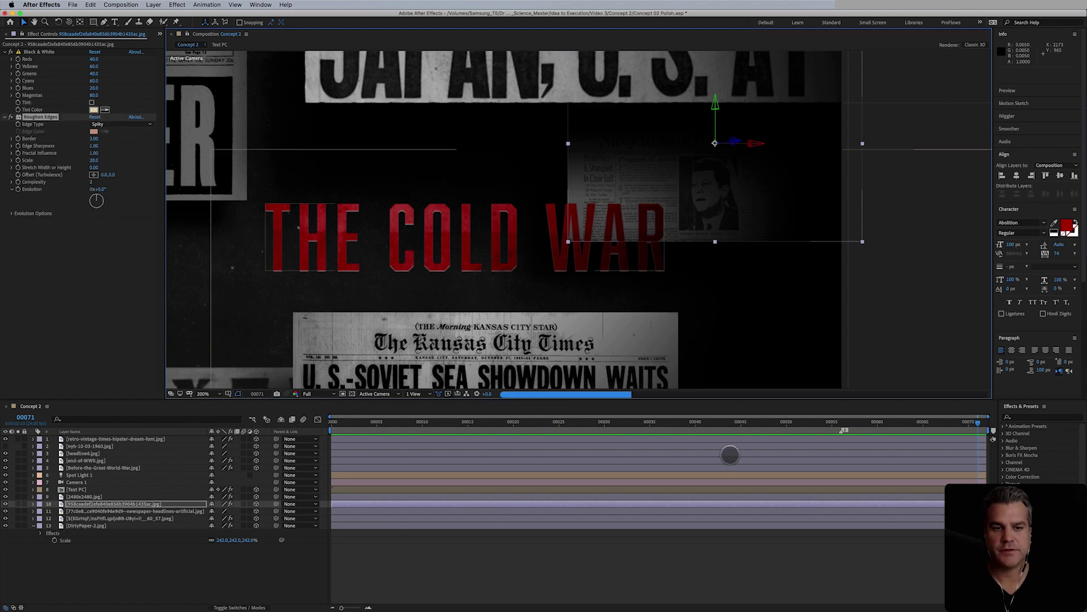
click(793, 577)
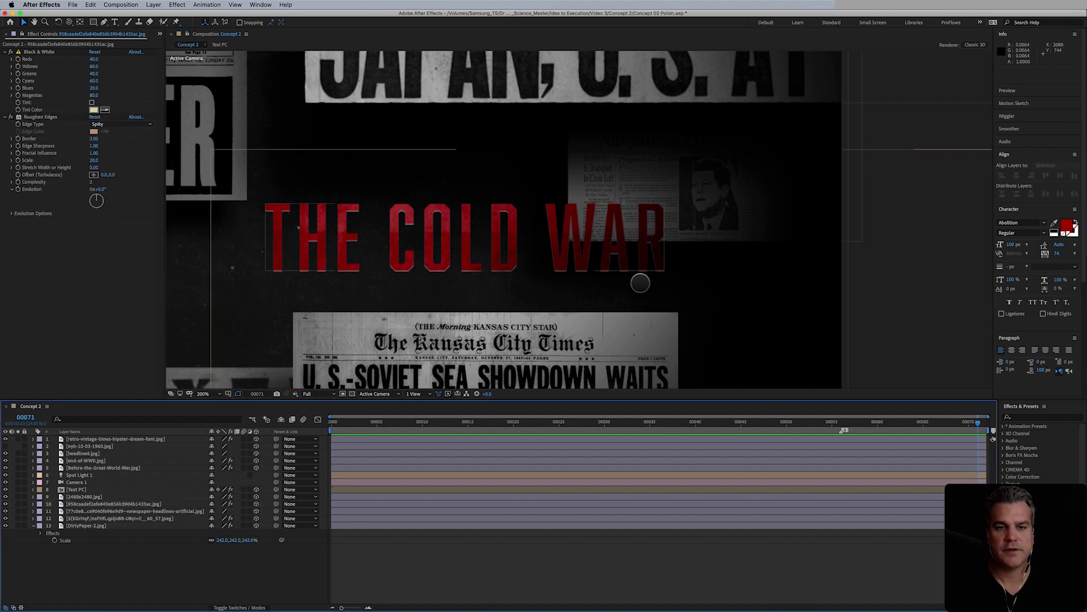
scroll(638, 281, down, 6)
scroll(638, 282, left, 4)
- Apply Roughen Edges to the Kansas City Times headline clipping with the Roughen edge type
click(621, 197)
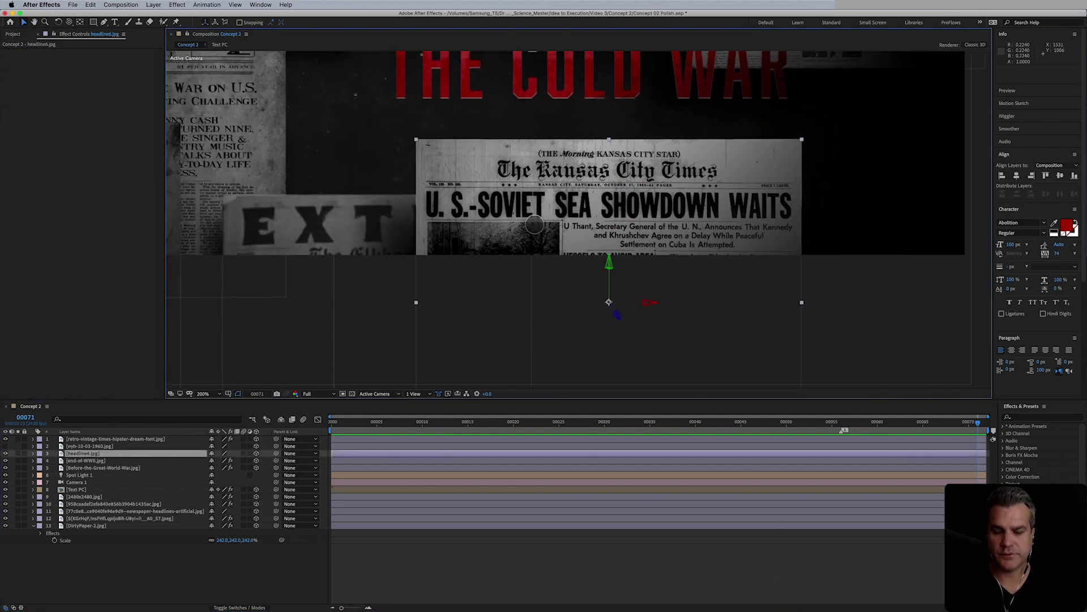
key(super+alt+shift+e)
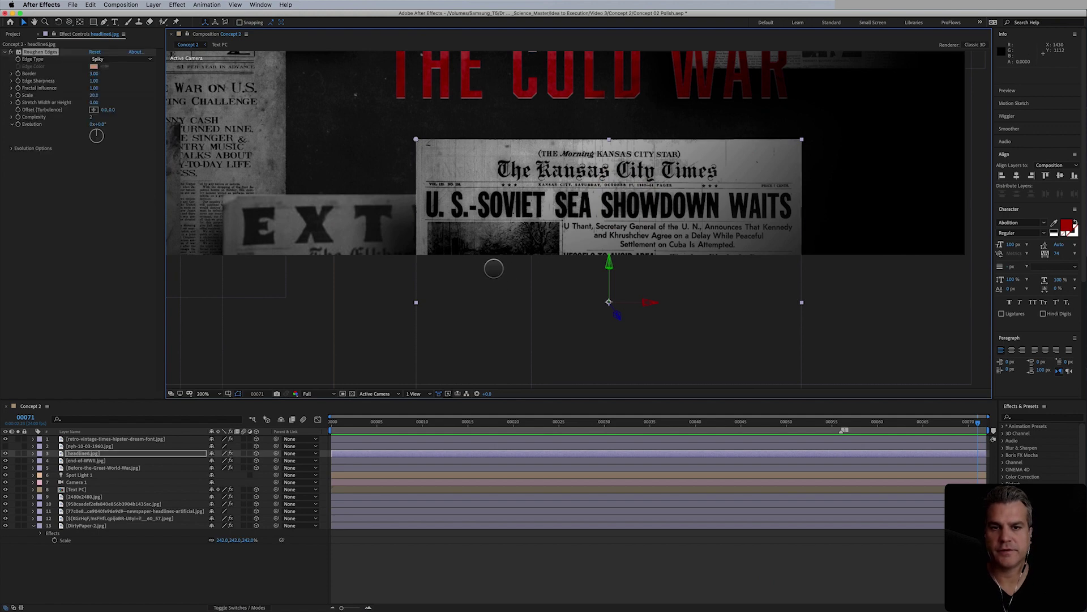
click(703, 559)
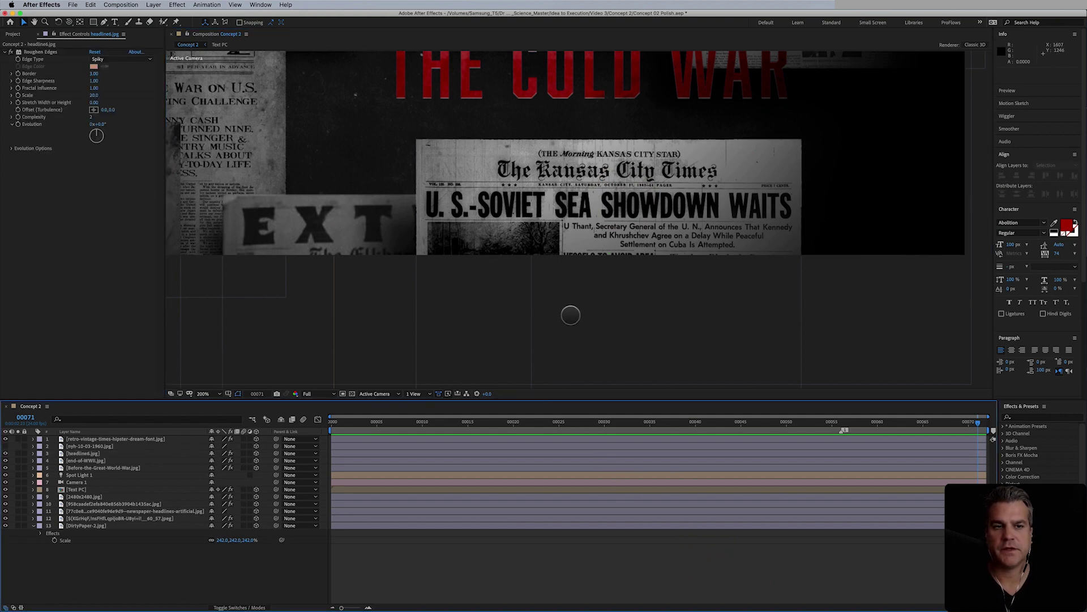
click(107, 62)
click(107, 66)
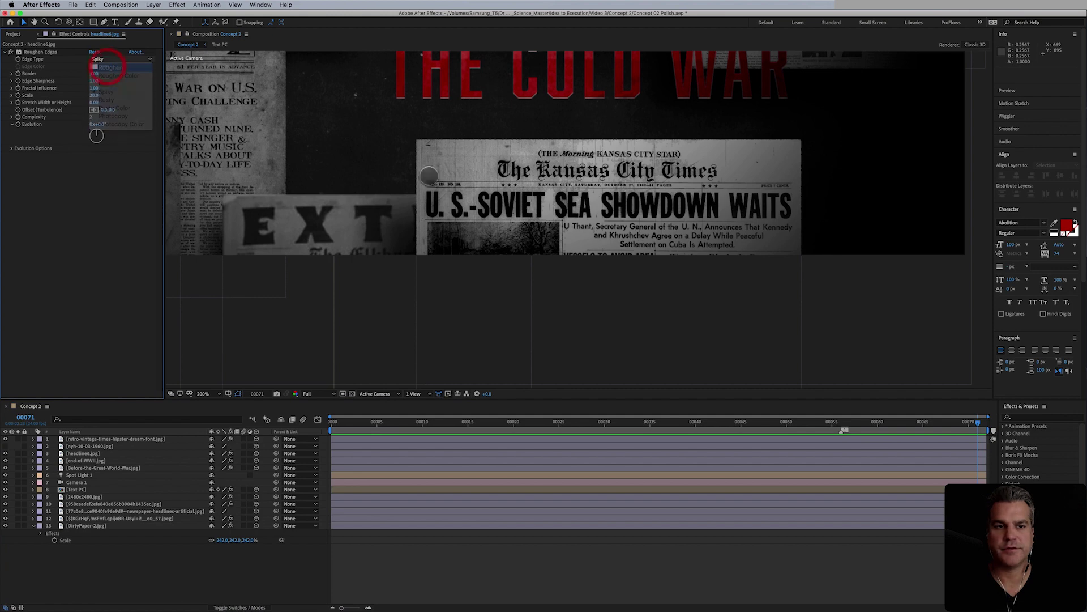
click(829, 558)
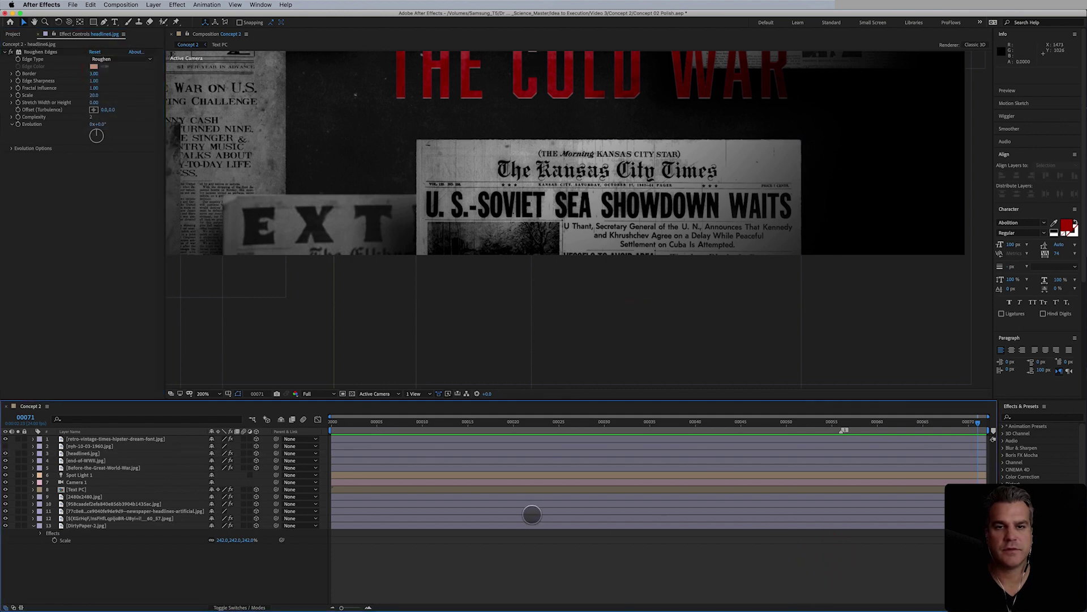
drag(572, 303, 757, 279)
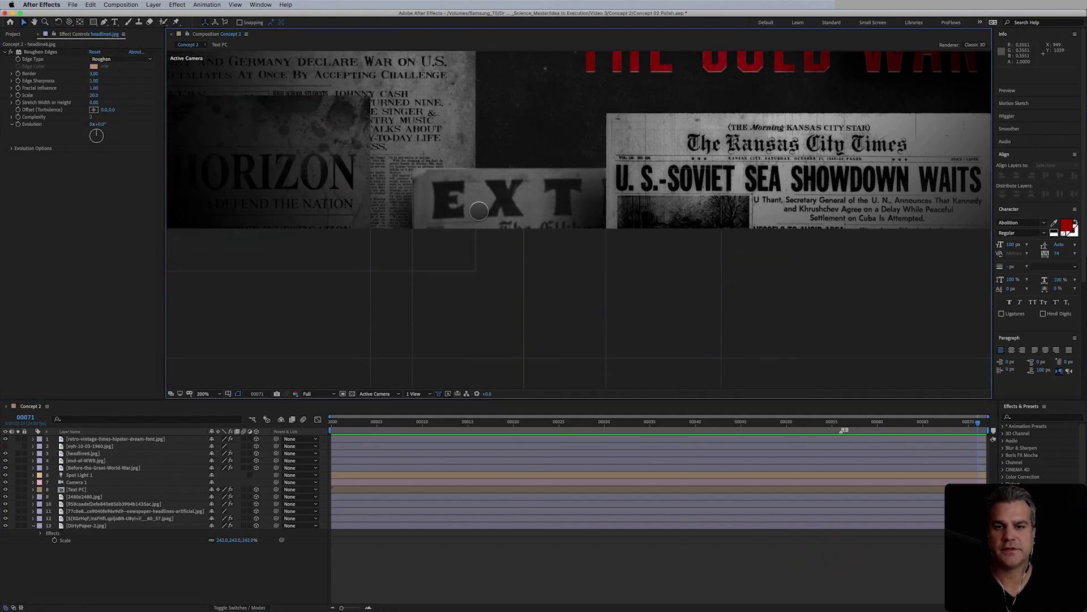
click(478, 211)
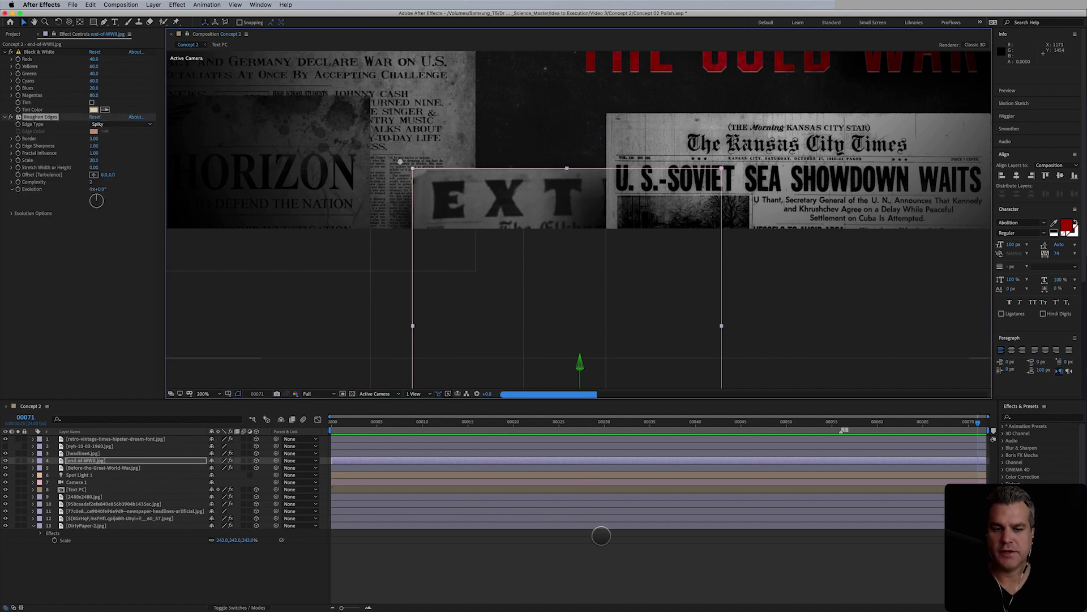
- Set the EXTRA clipping's Roughen Edges edge type to Roughen
click(122, 124)
click(122, 130)
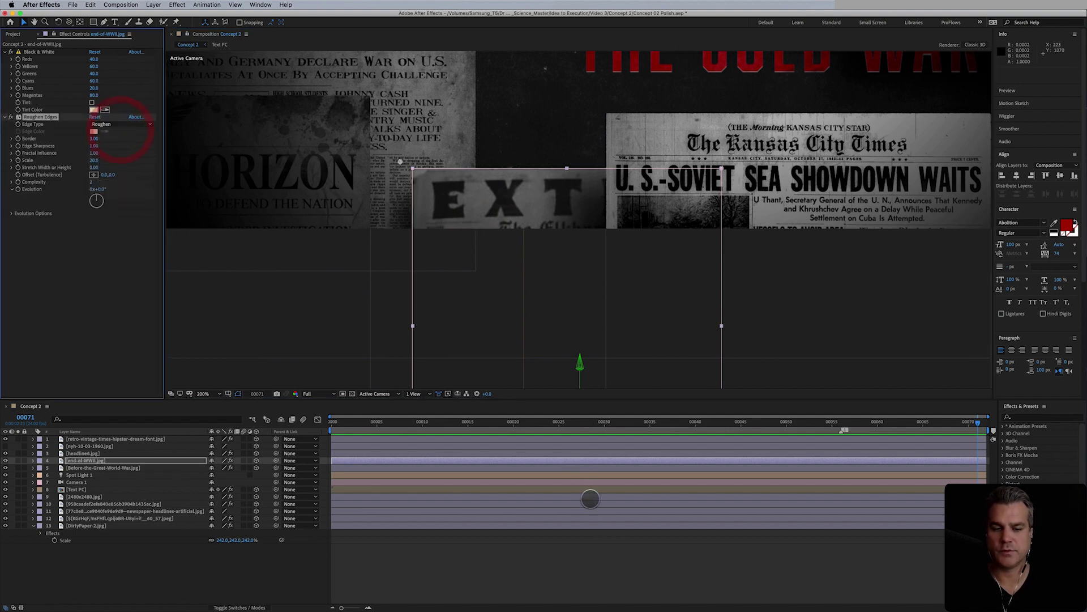
click(633, 552)
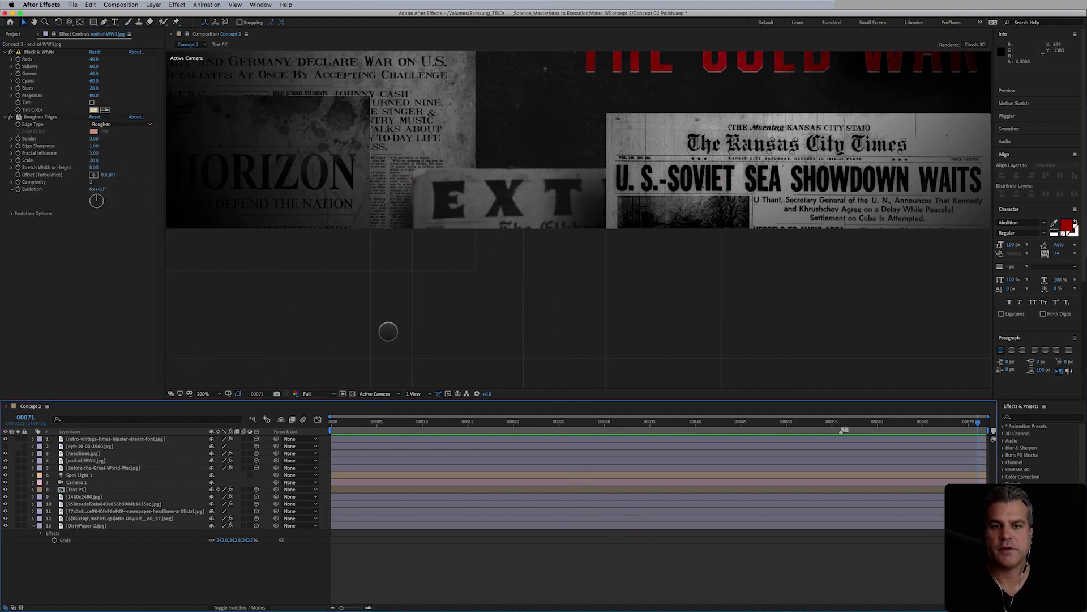
key(space)
drag(539, 206, 564, 258)
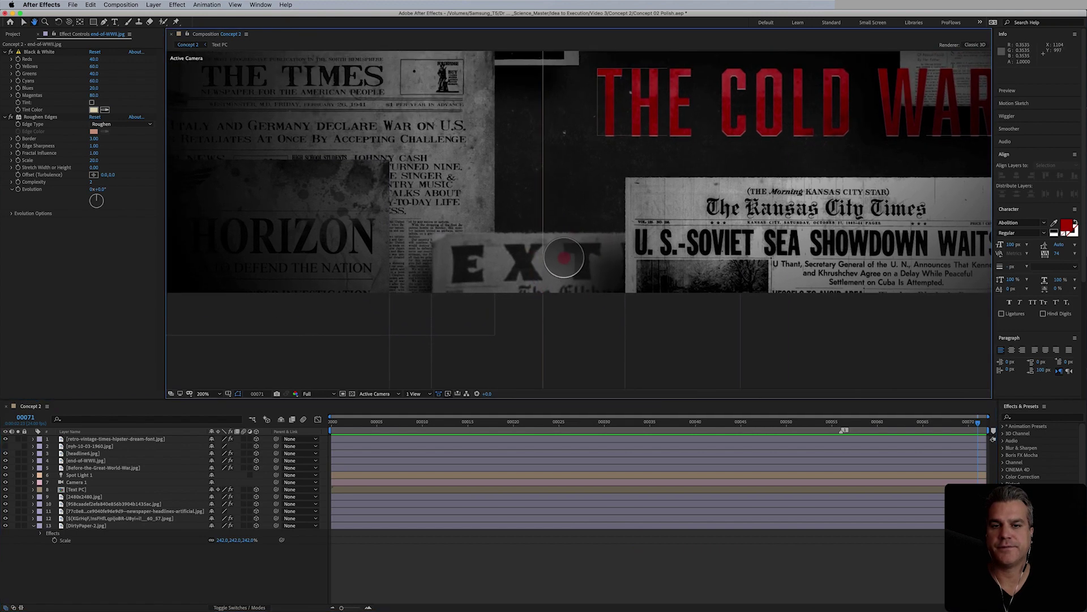
- Apply Roughen Edges with the Roughen edge type to the Before-the-Great-World-War clipping
click(318, 247)
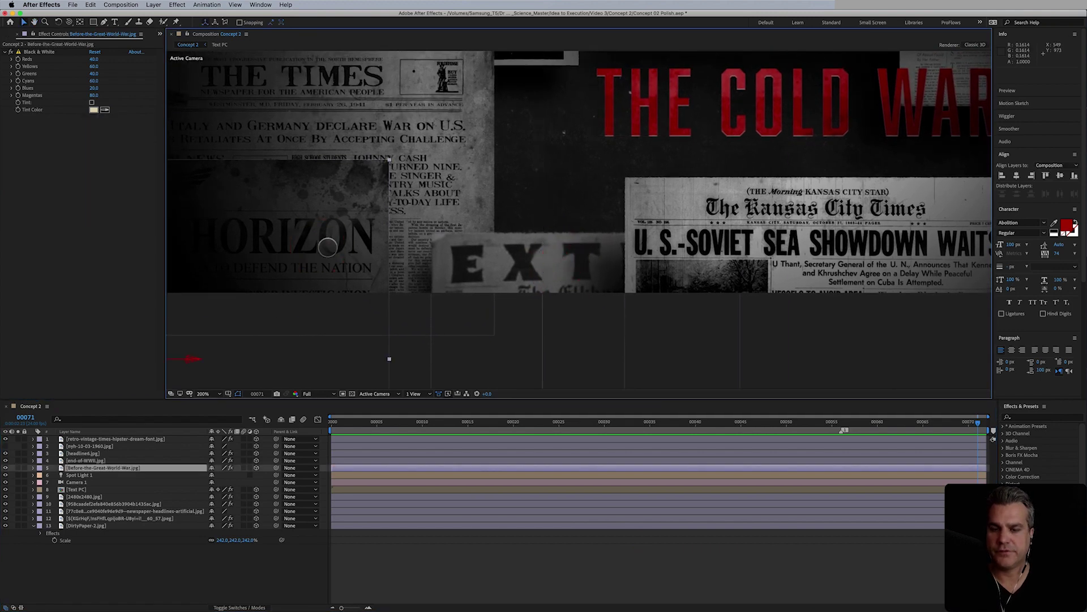
key(super+alt+shift+e)
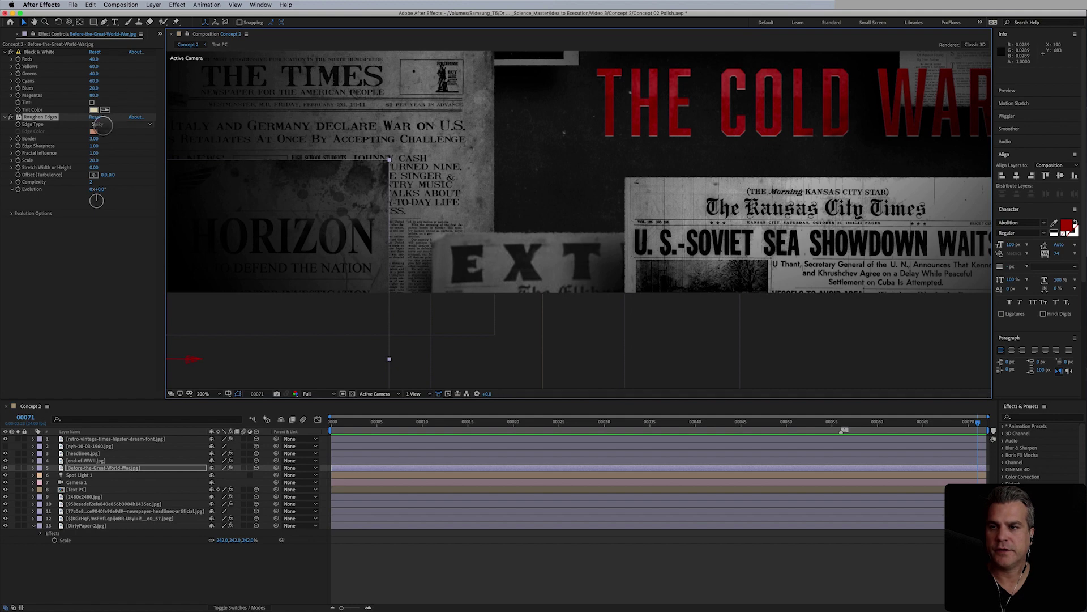
click(110, 124)
click(111, 133)
click(575, 563)
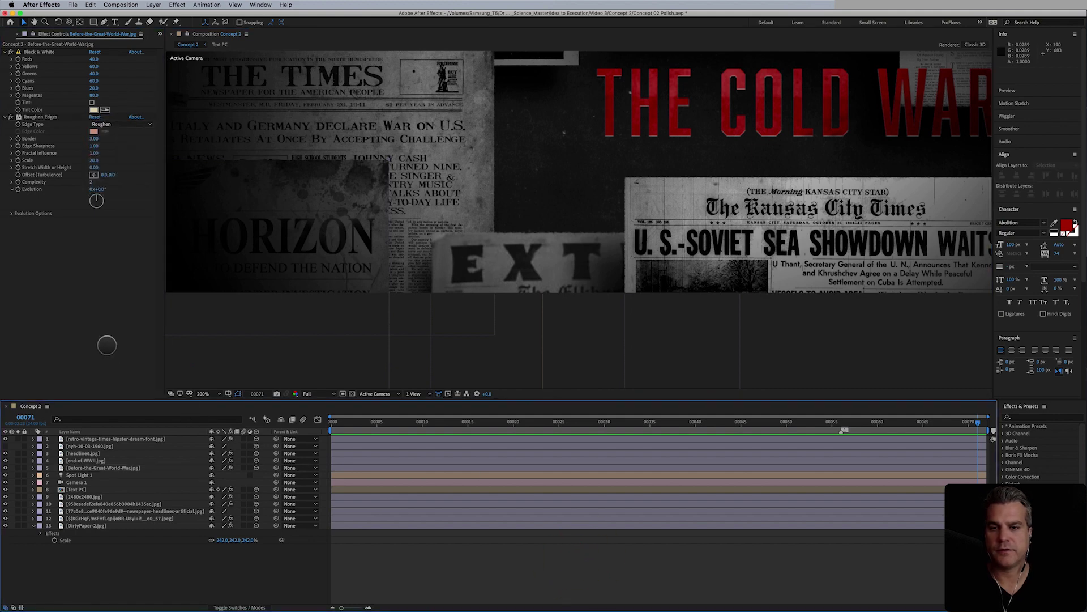
key(period)
drag(425, 263, 675, 251)
drag(498, 210, 546, 253)
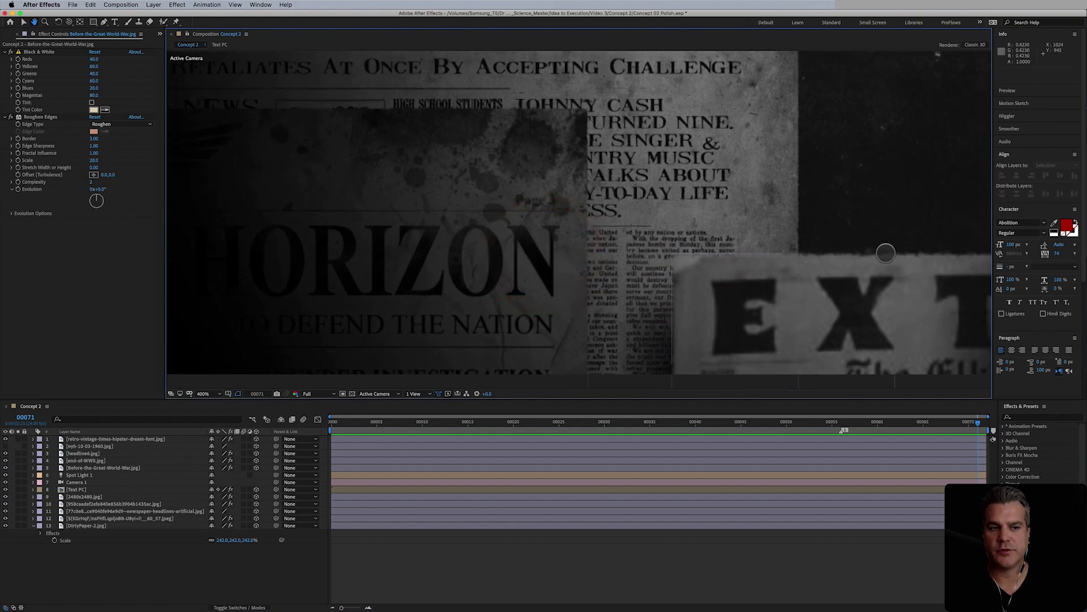
- Widen the Before-the-Great-World-War clipping's Roughen Edges Border to 5.70
click(510, 190)
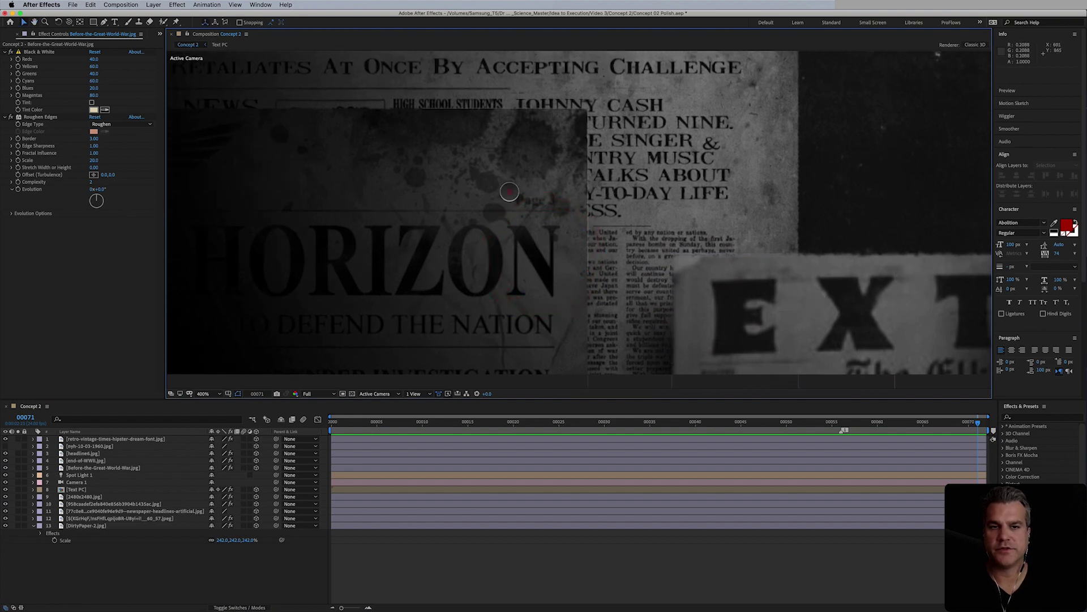
drag(94, 139, 97, 138)
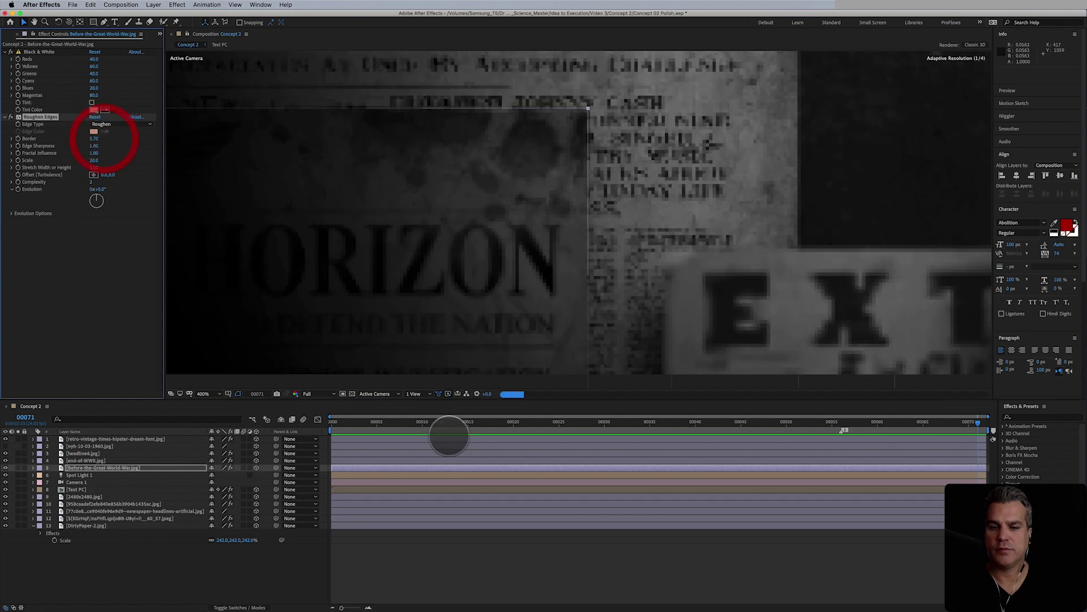
click(637, 557)
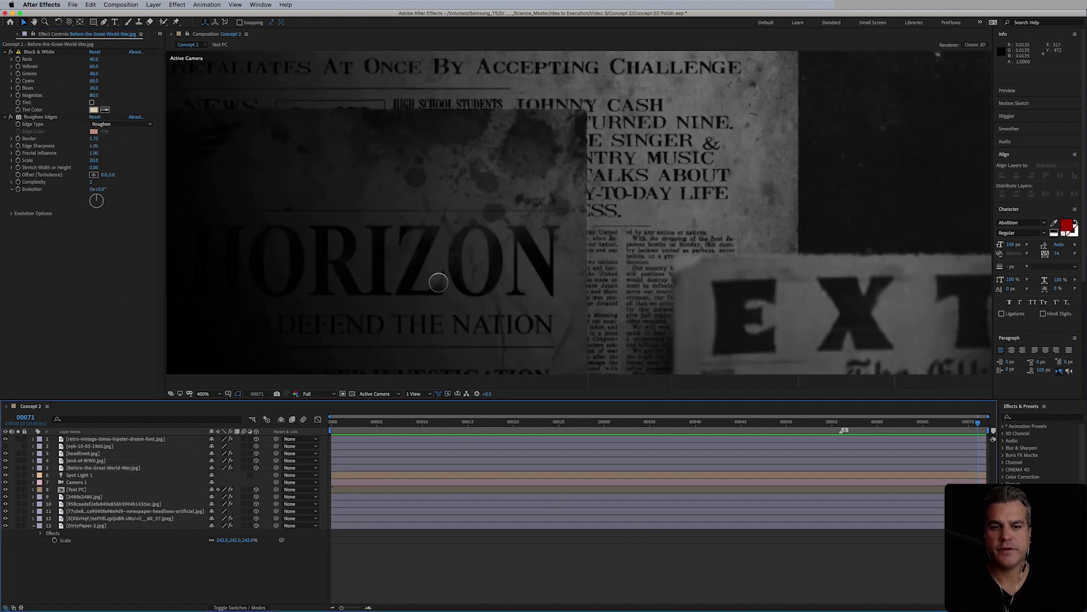
scroll(439, 282, down, 2)
mouse_move(599, 278)
mouse_down()
mouse_move(589, 252)
mouse_move(520, 281)
mouse_up()
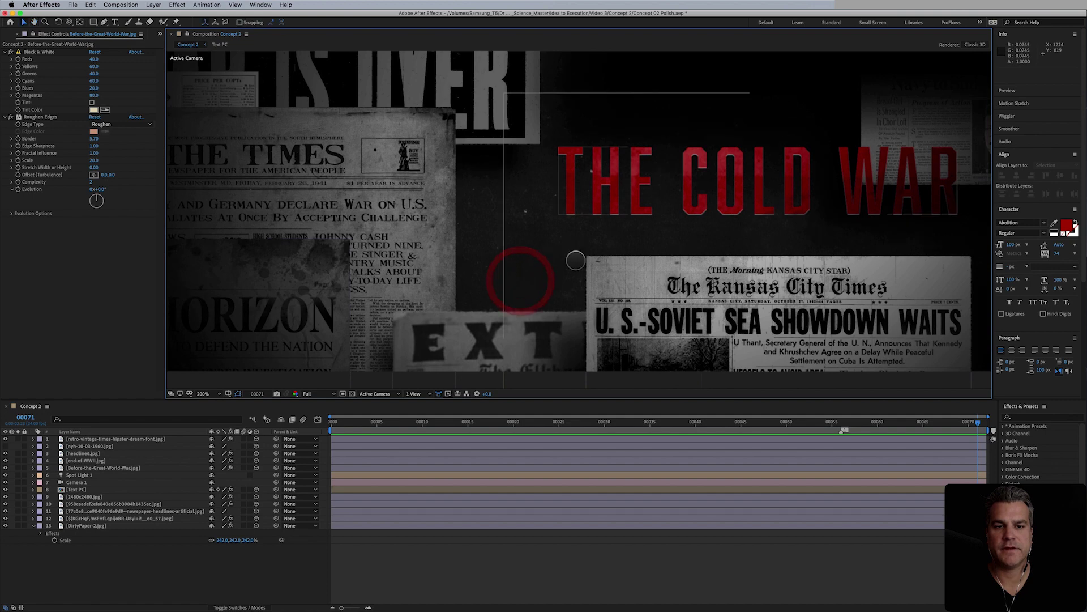
scroll(517, 274, down, 2)
drag(638, 221, 608, 203)
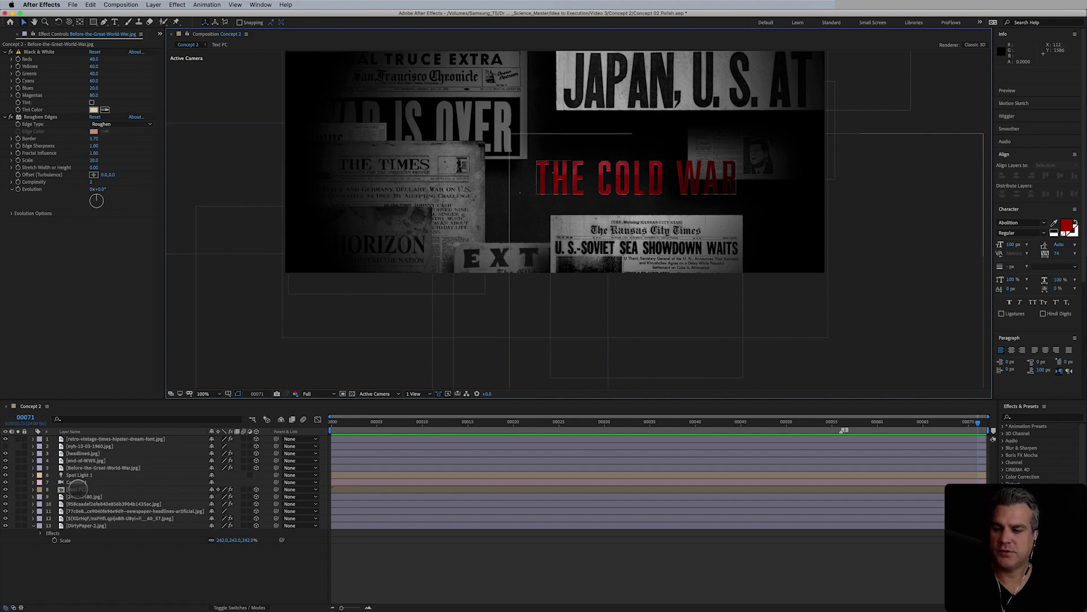
- In Text PC, set Position Y to 655.8 on both THE COLD WAR and THE COLD WAR 2
double_click(77, 489)
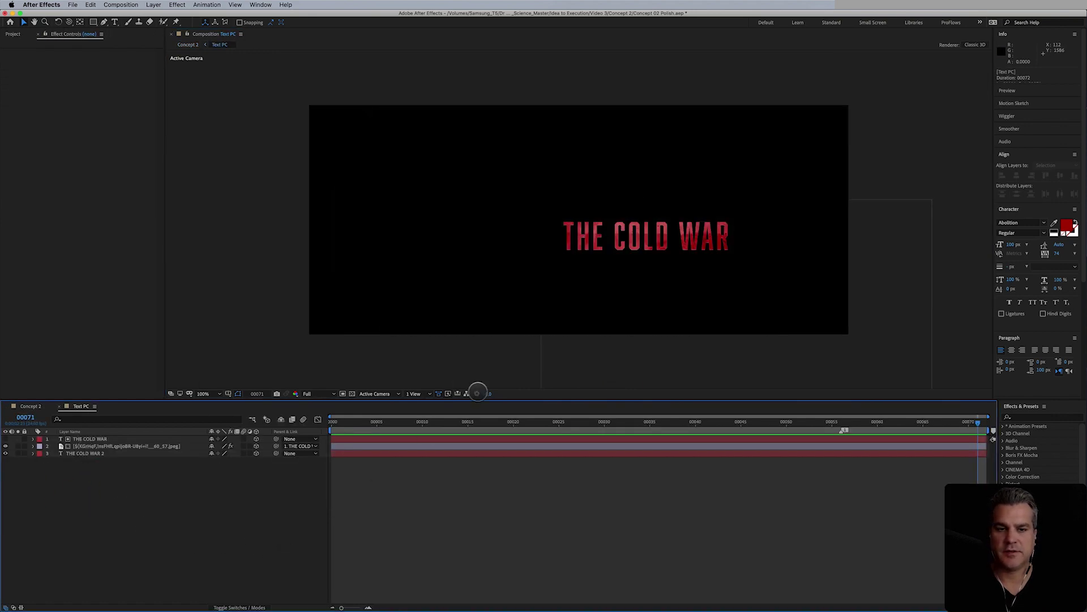
scroll(573, 311, up, 2)
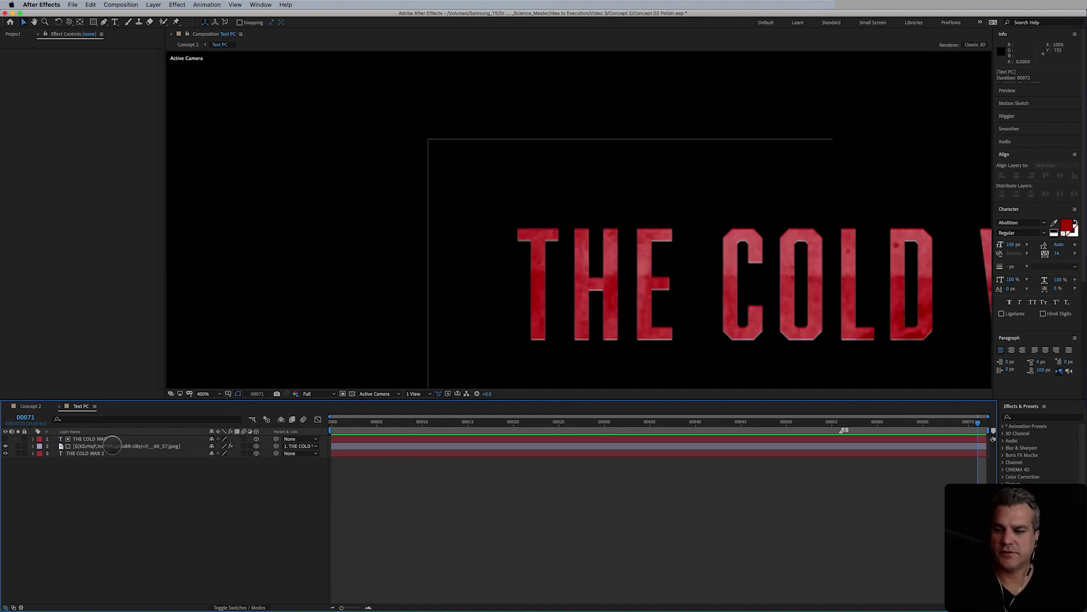
click(105, 440)
click(94, 453)
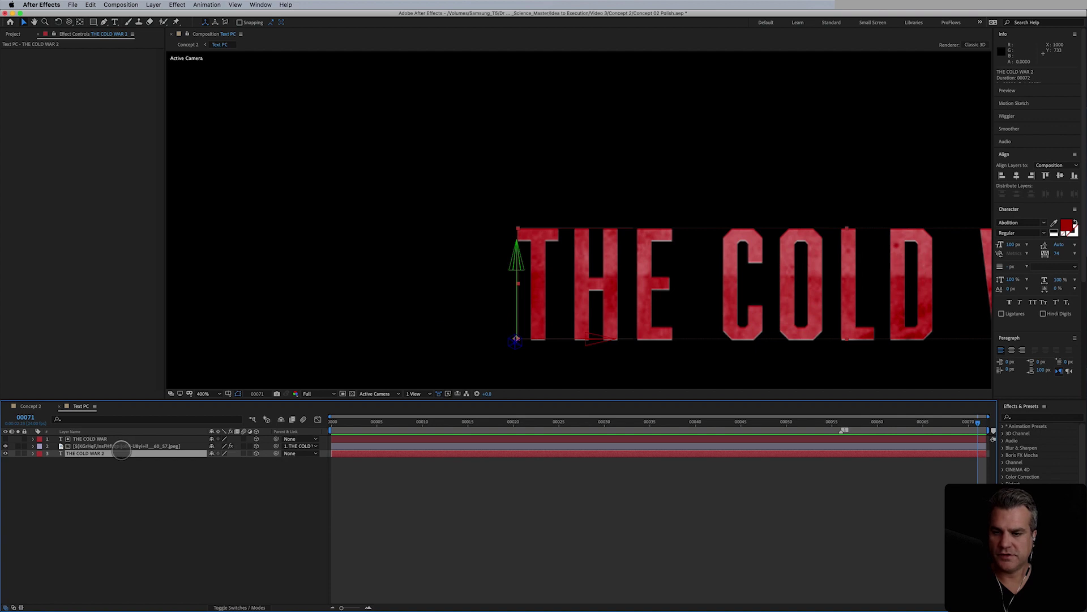
click(86, 439)
key(p)
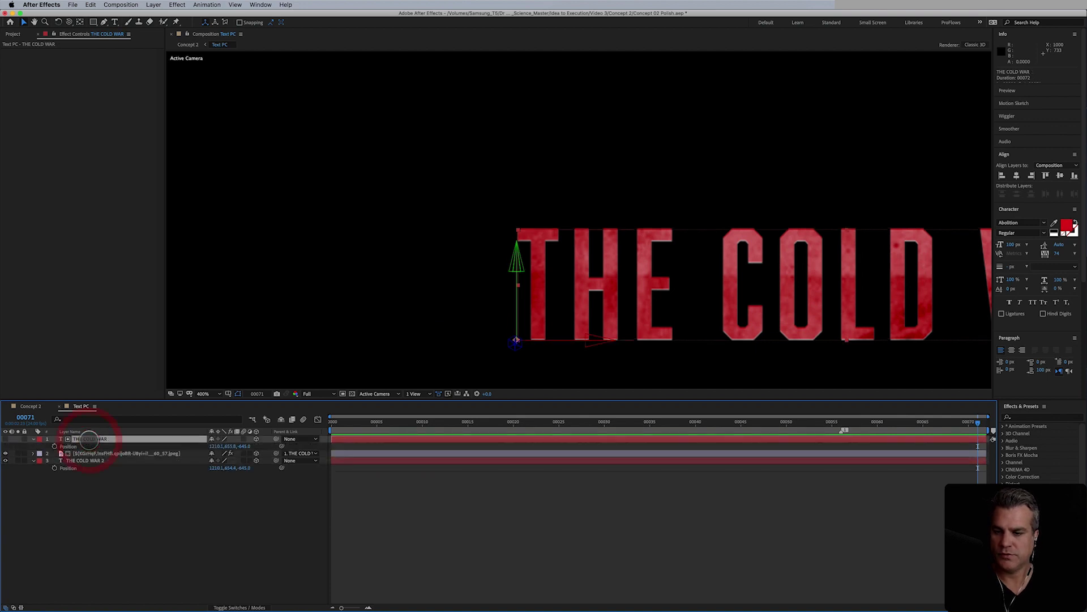
click(228, 467)
click(110, 439)
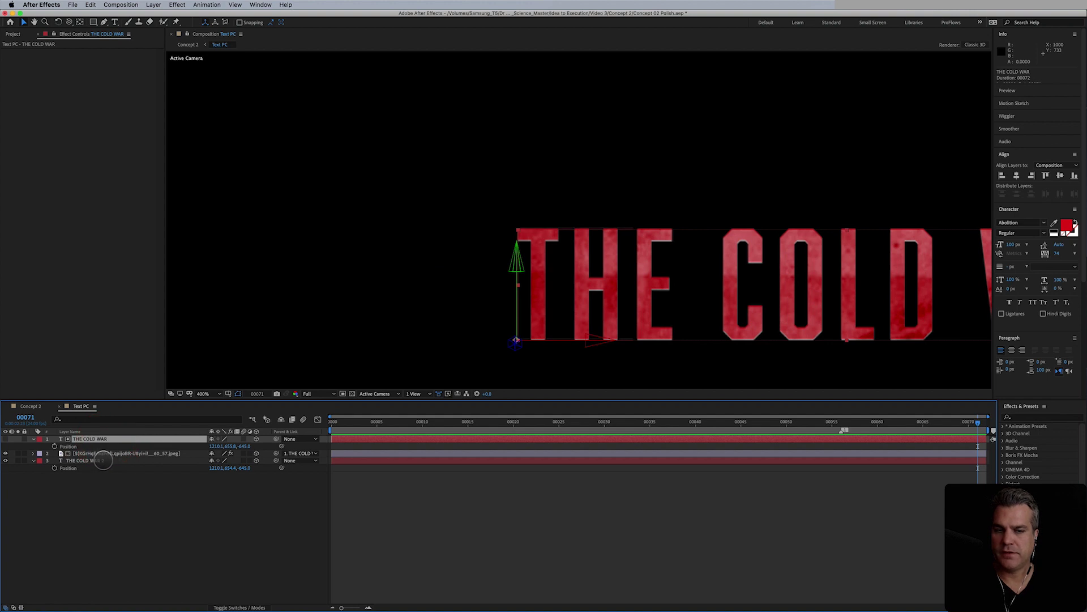
click(234, 446)
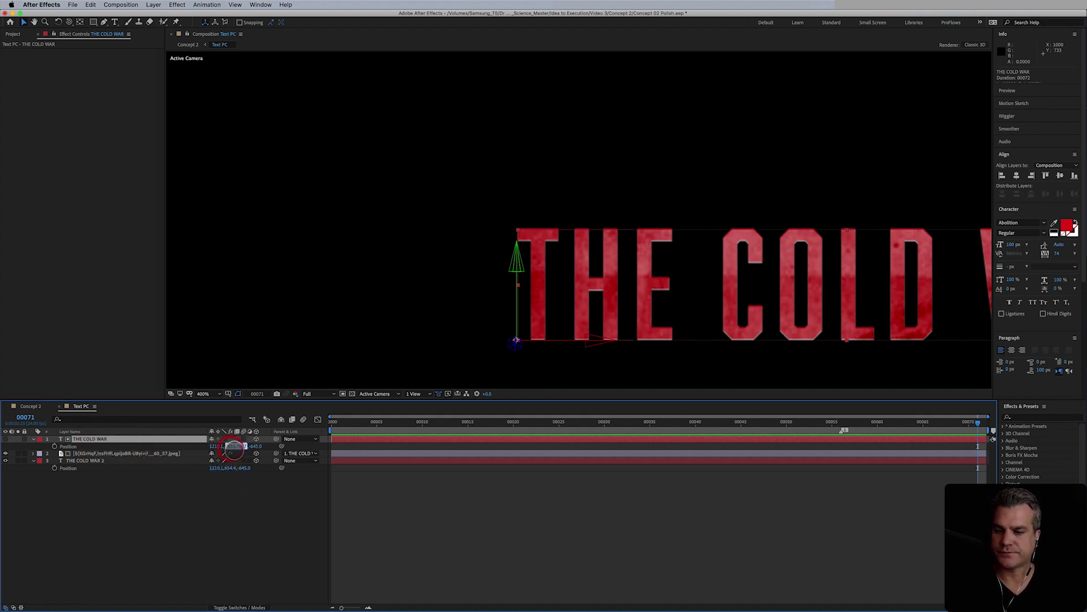
click(234, 468)
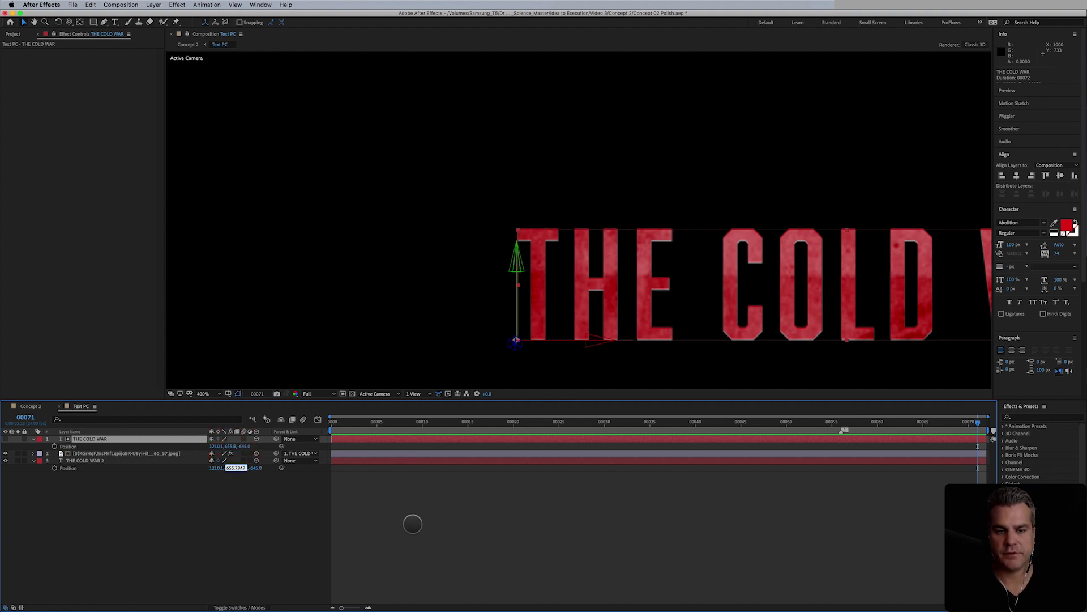
click(422, 531)
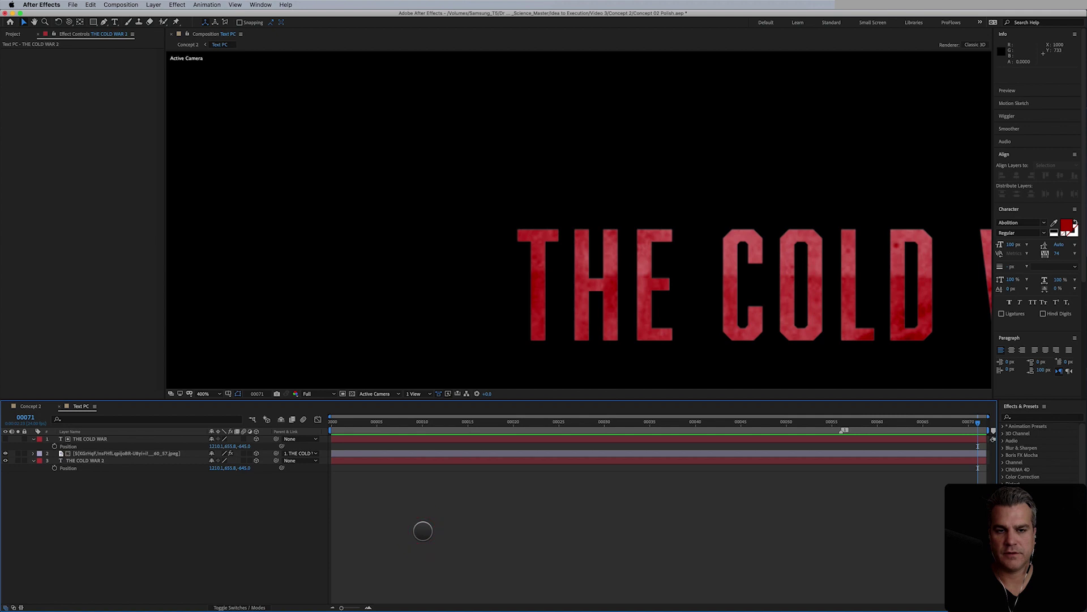
click(29, 406)
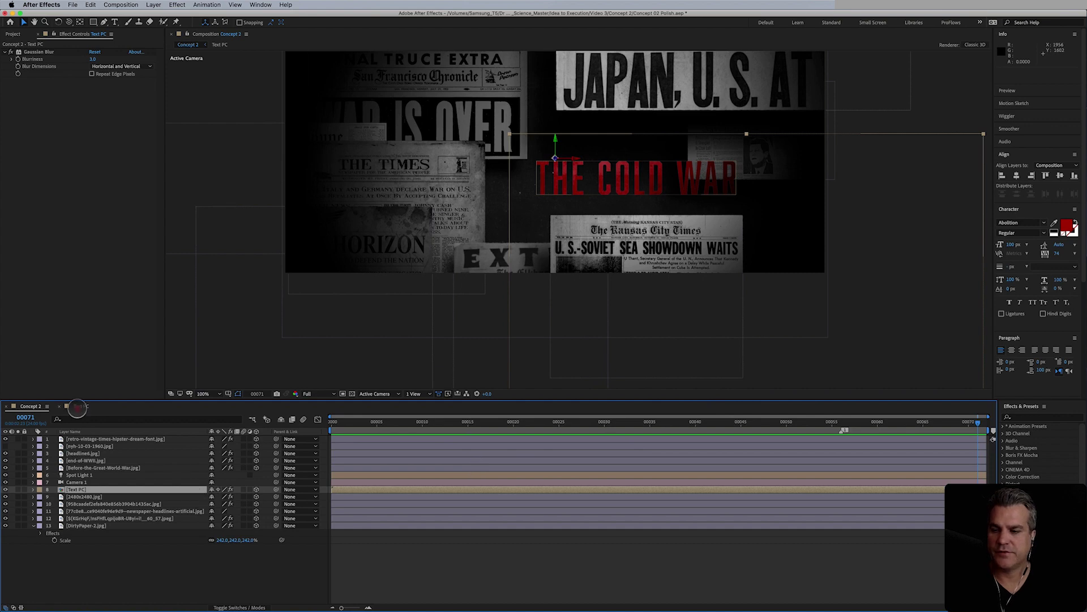
- In Text PC, change the texture jpeg layer's blending mode from Hard Light to Overlay
click(77, 406)
click(116, 453)
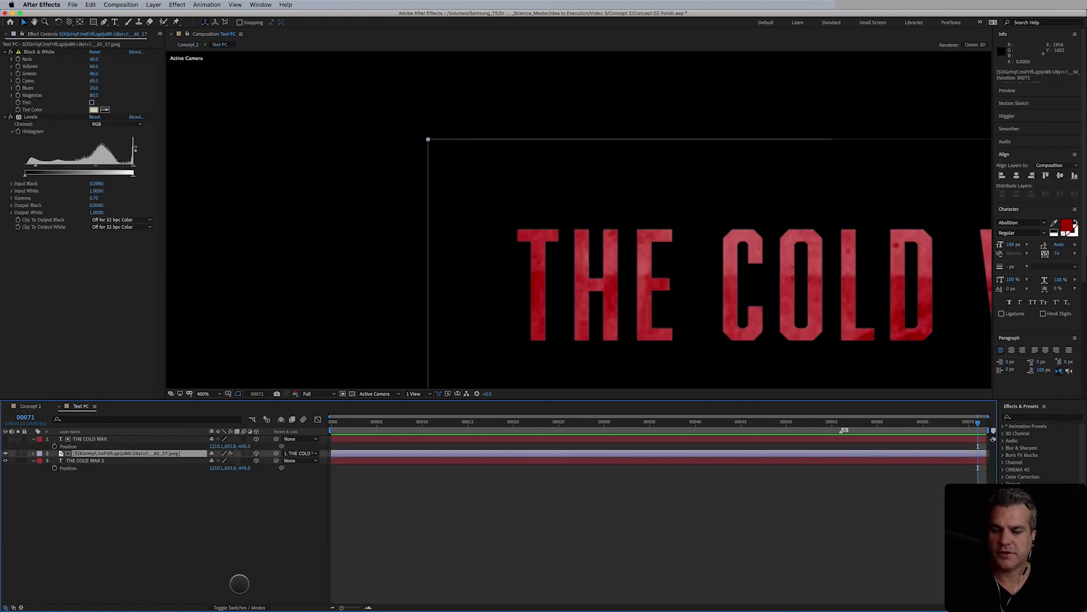
click(238, 607)
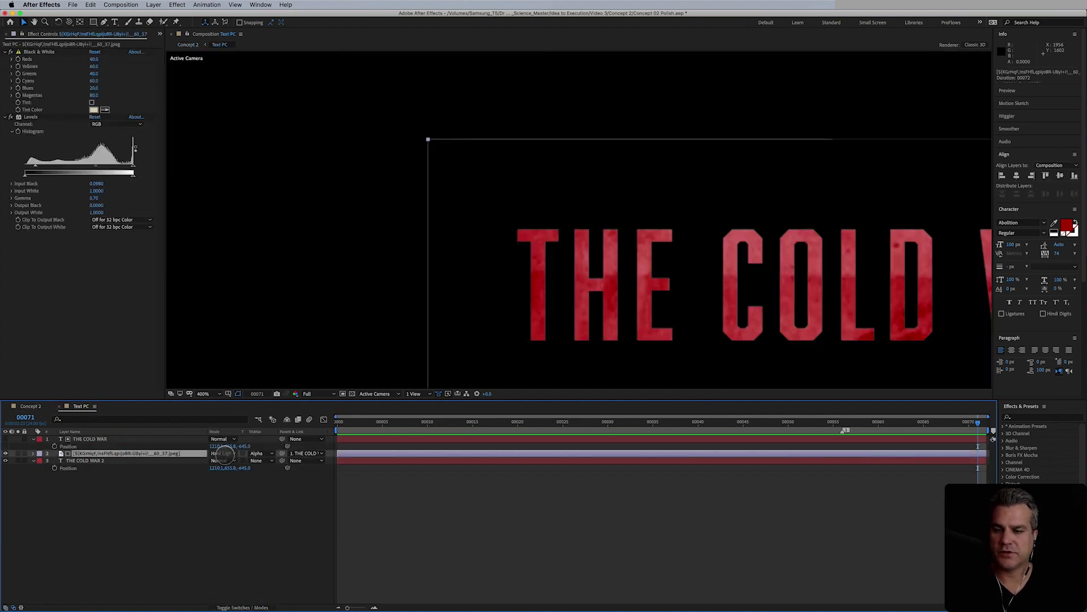
click(222, 453)
click(236, 414)
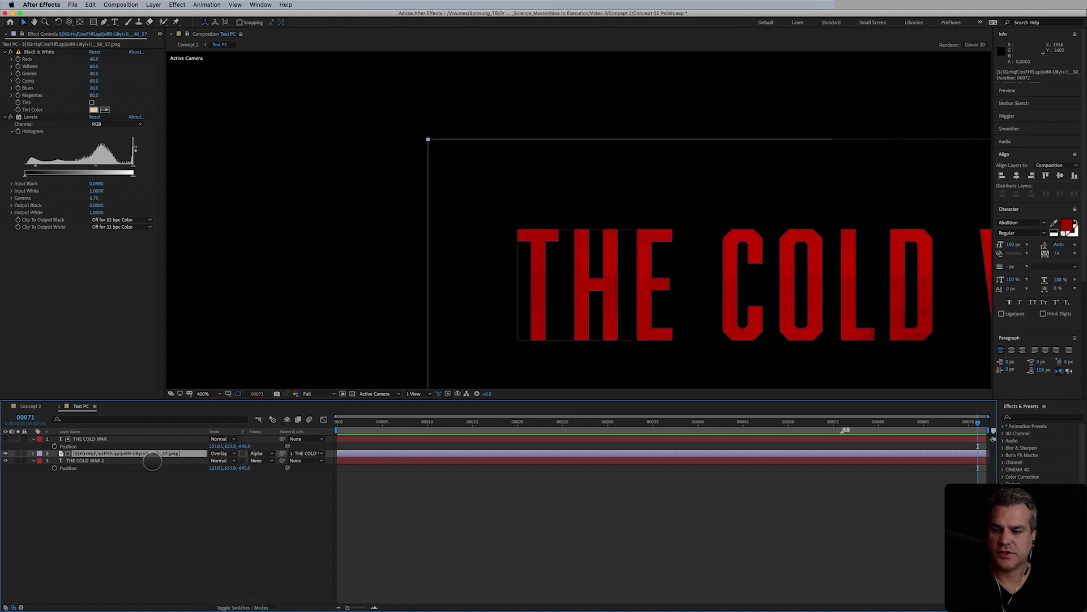
click(30, 406)
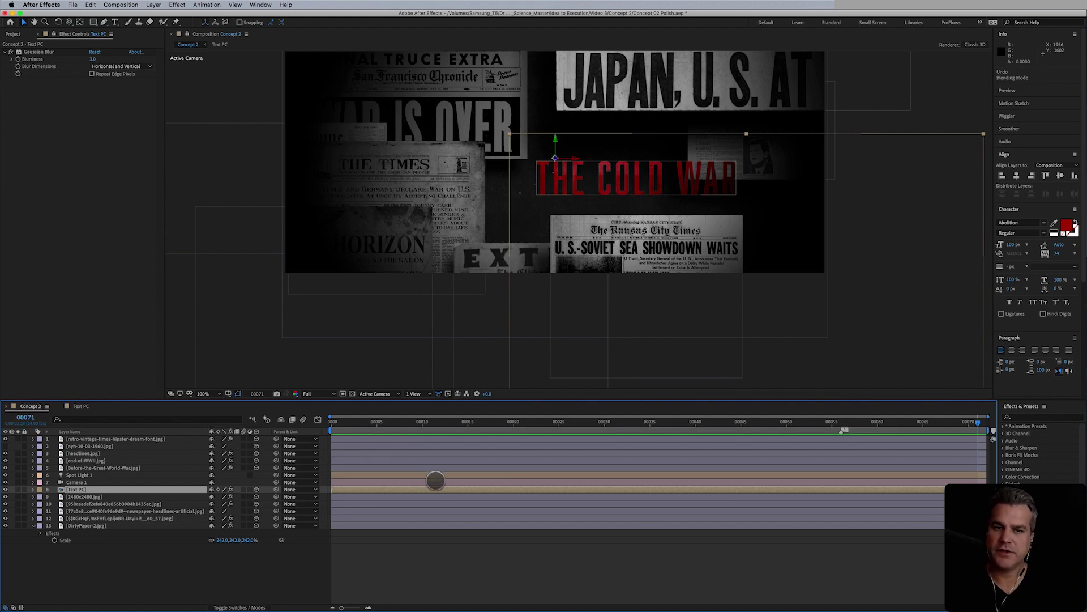
click(573, 562)
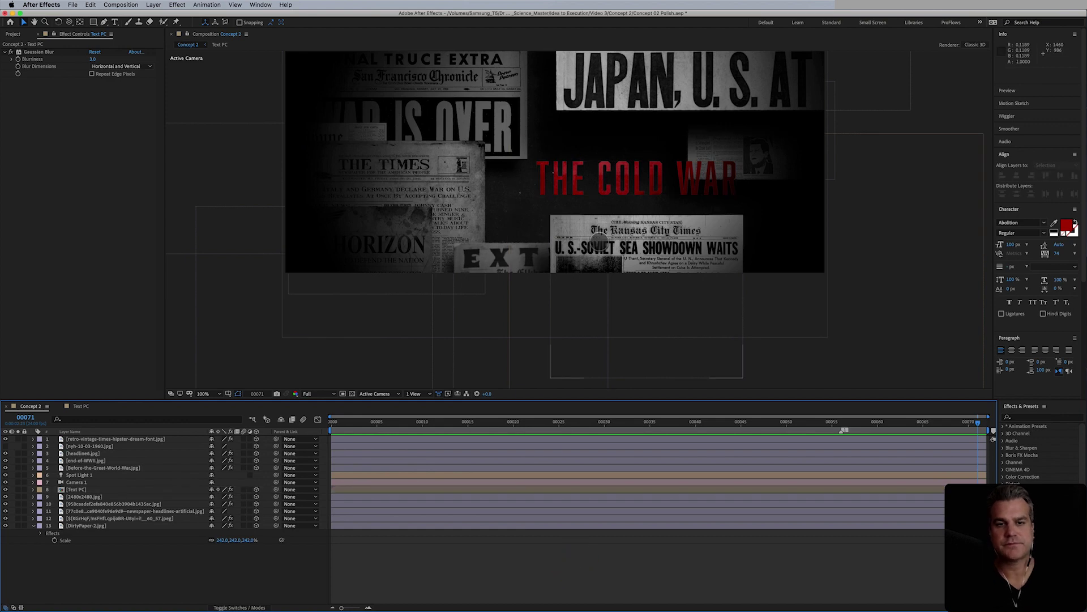
scroll(599, 241, up, 2)
scroll(599, 242, down, 2)
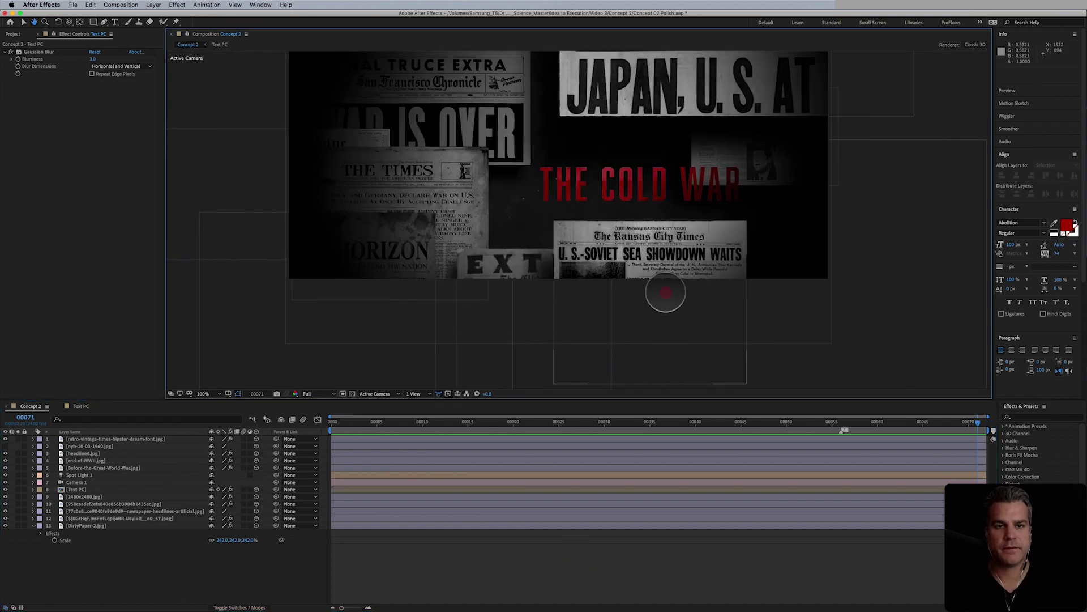
drag(610, 244, 703, 249)
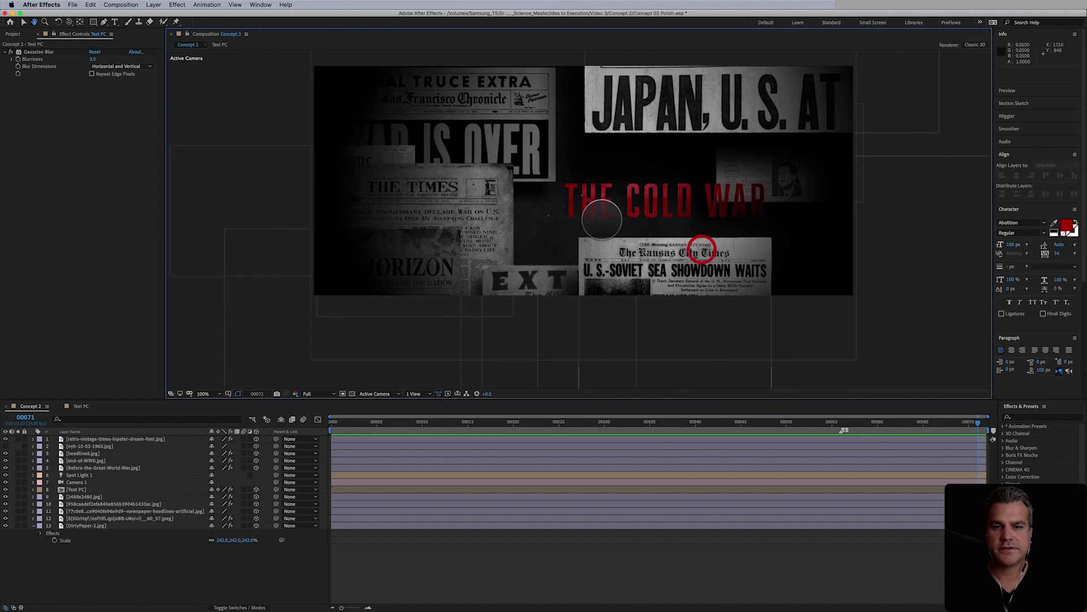
click(401, 155)
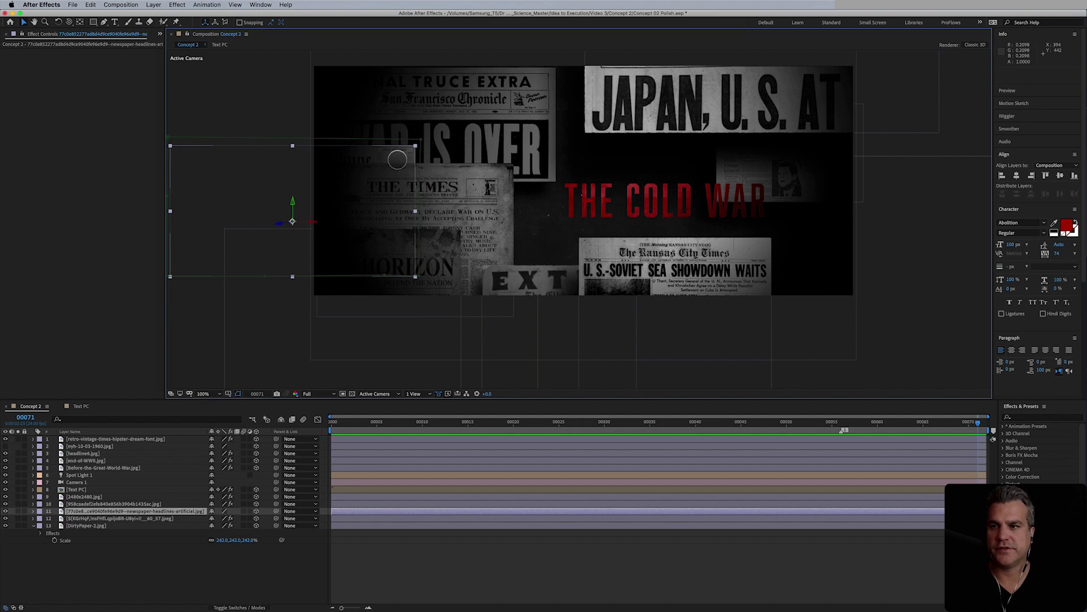
- Add Roughen Edges to the newspaper-headlines layer, keeping Fractal Influence 1.00 and Complexity 5
click(177, 5)
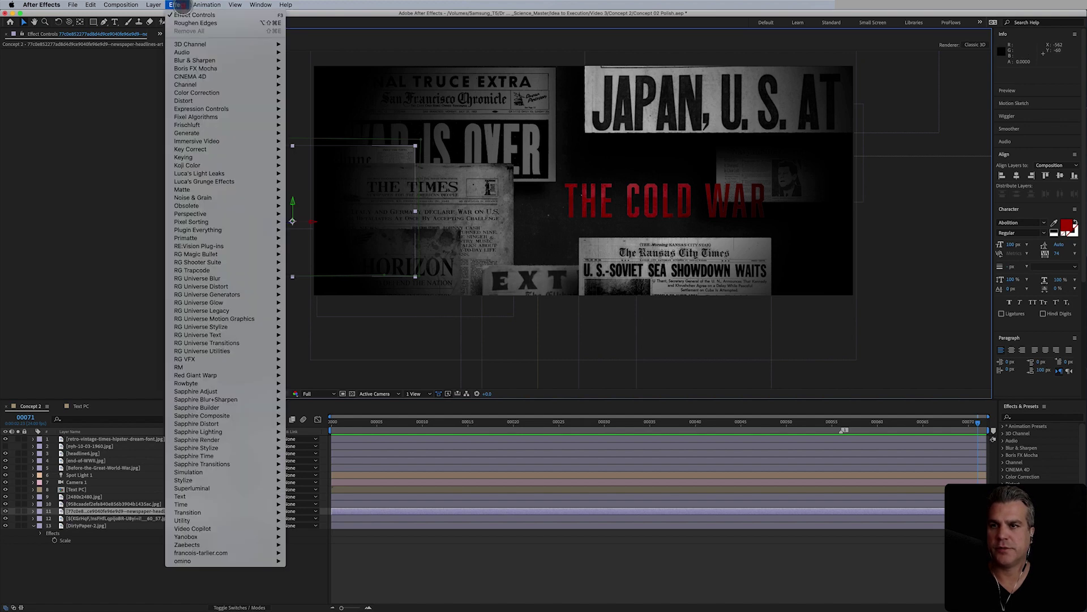
click(184, 23)
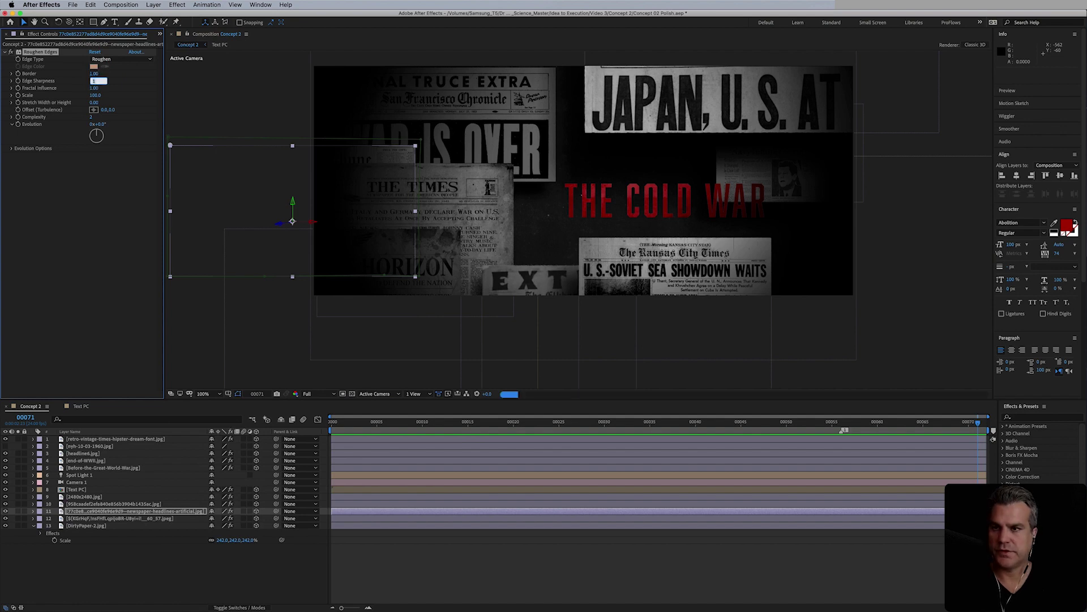
key(Tab)
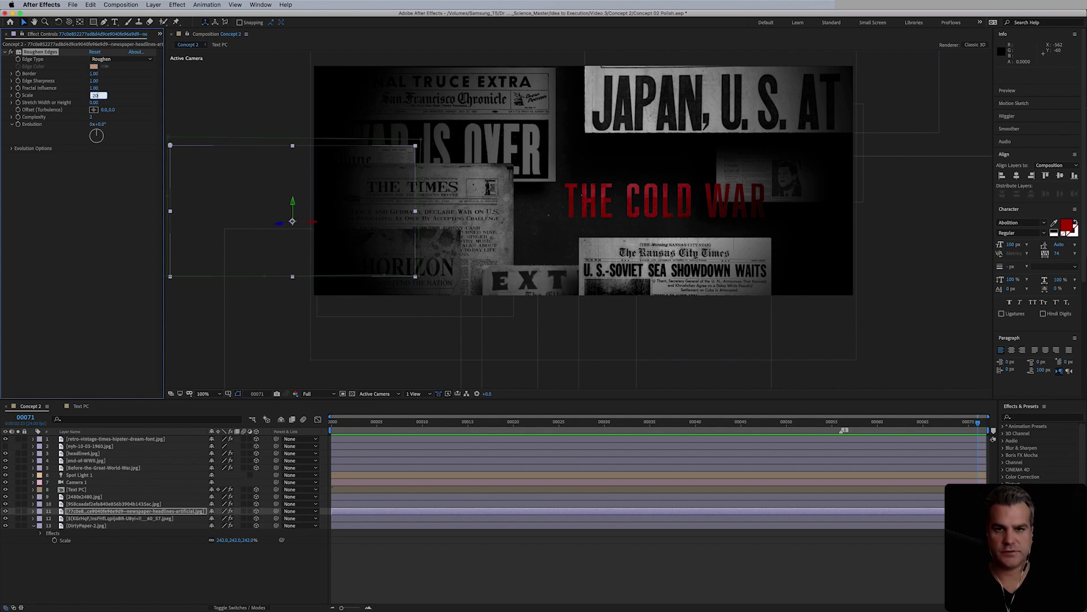
key(period)
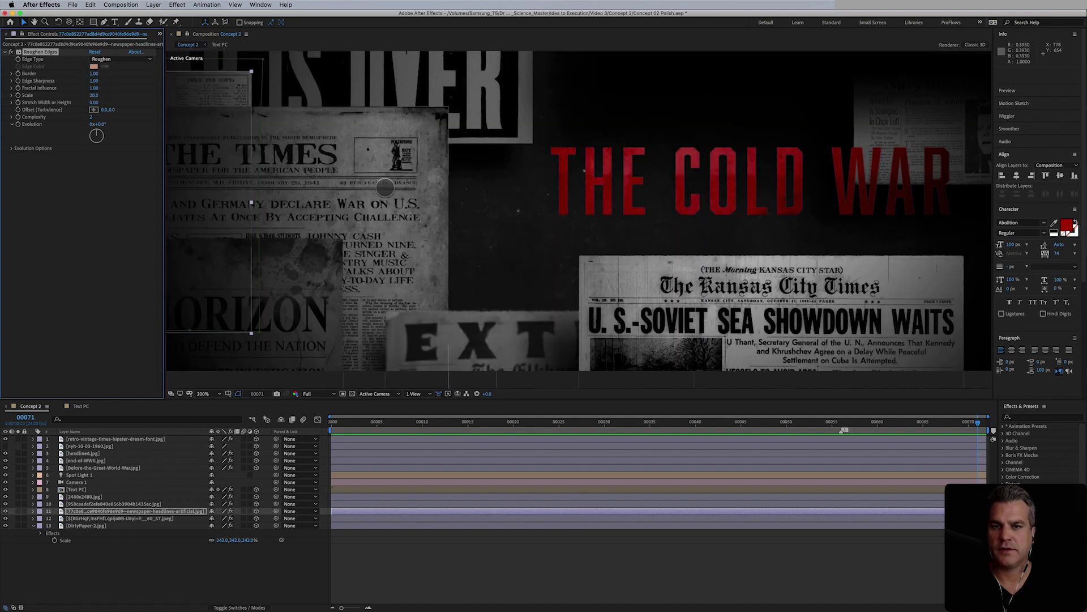
drag(448, 203, 760, 249)
key(v)
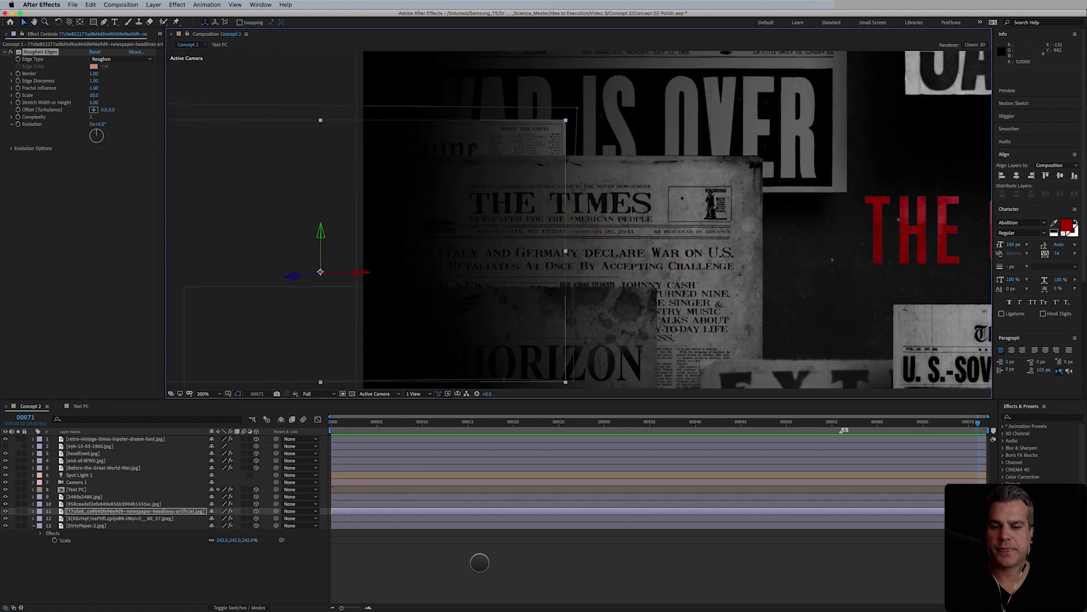
click(512, 569)
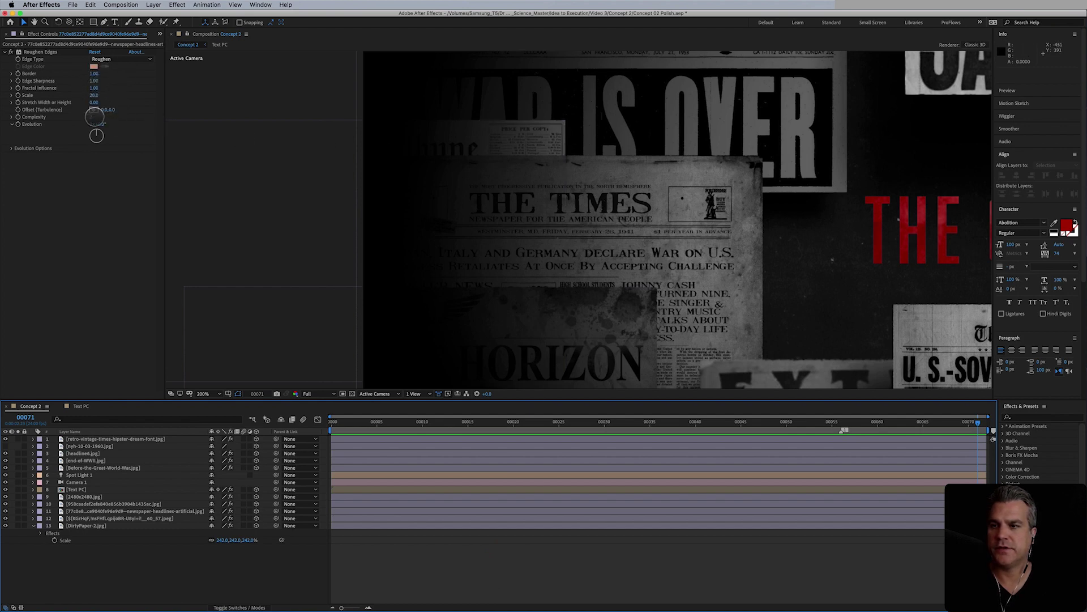
click(95, 117)
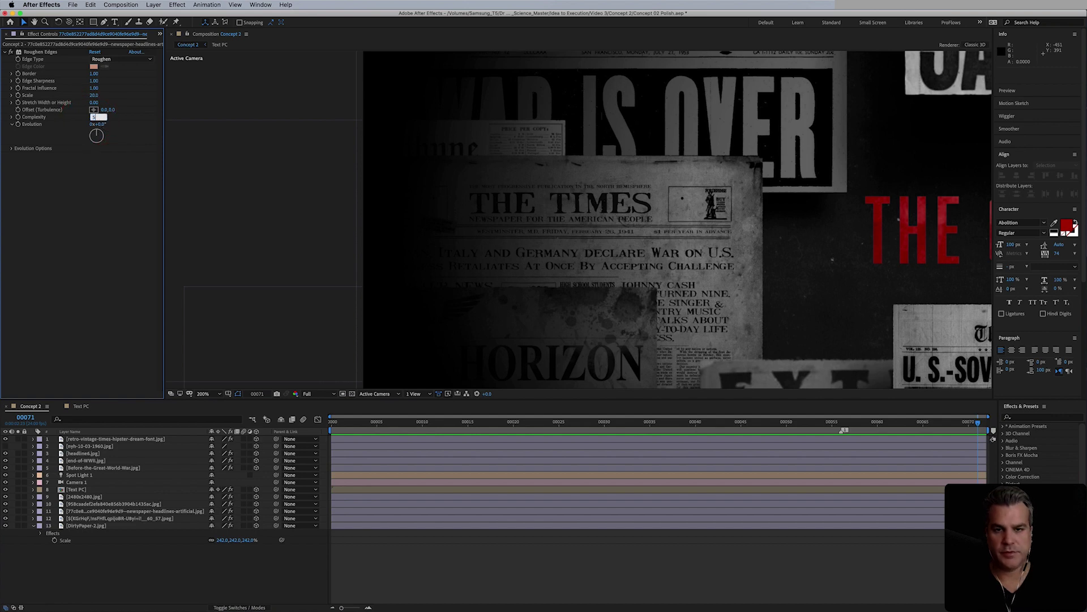
click(675, 574)
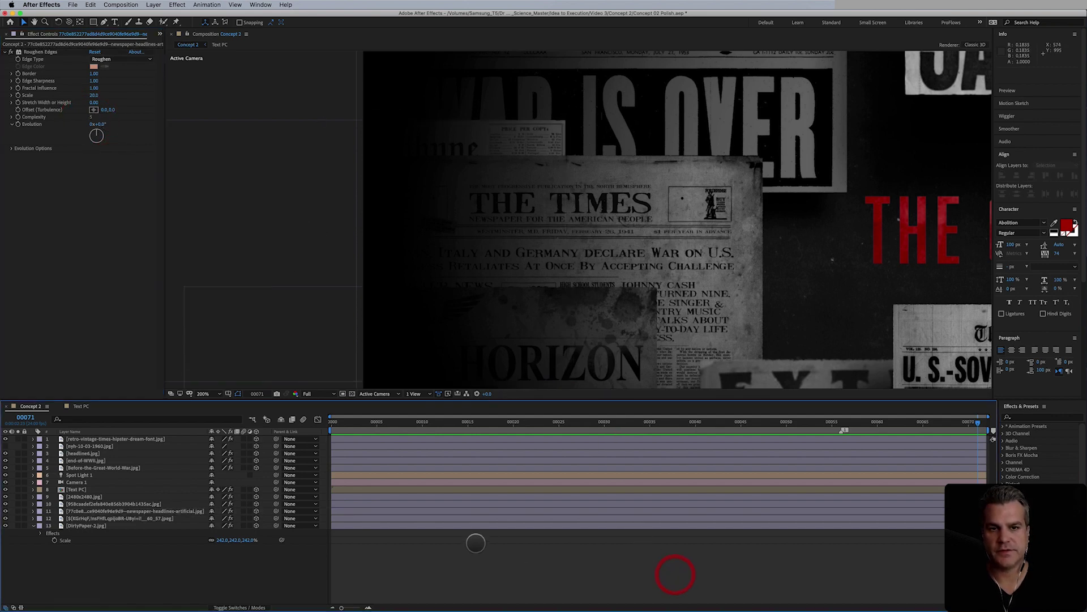
- Change the newspaper-headlines layer's Roughen Edges edge type to Spiky
click(531, 140)
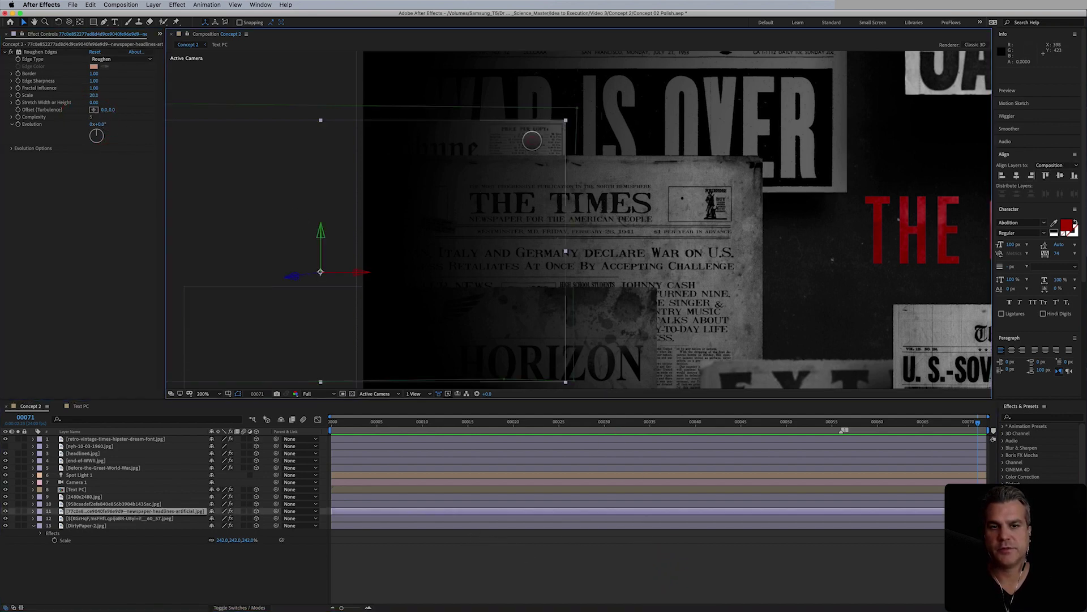
click(94, 70)
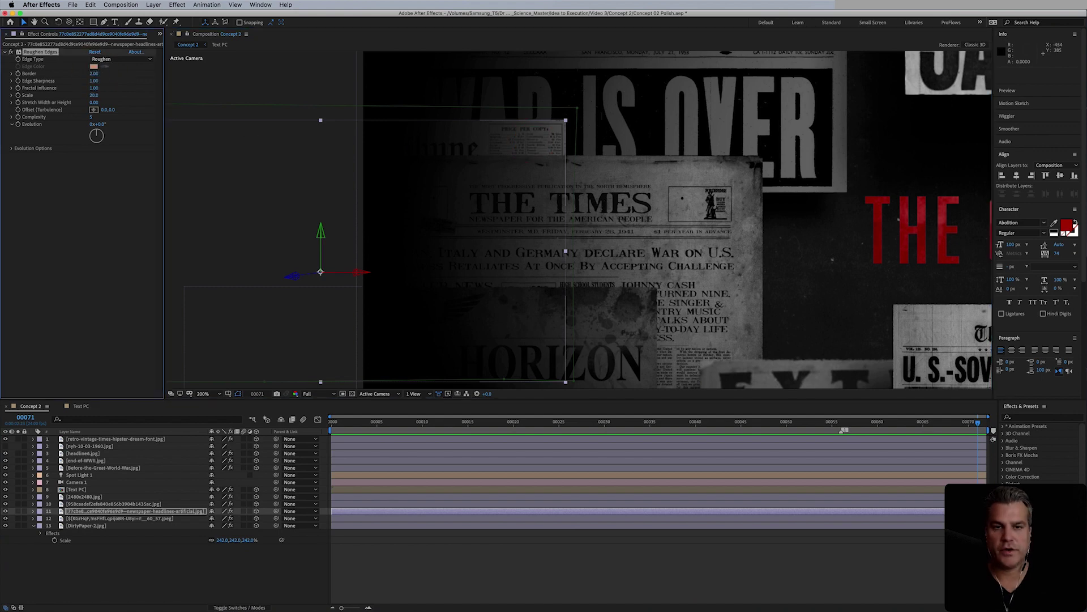
click(651, 543)
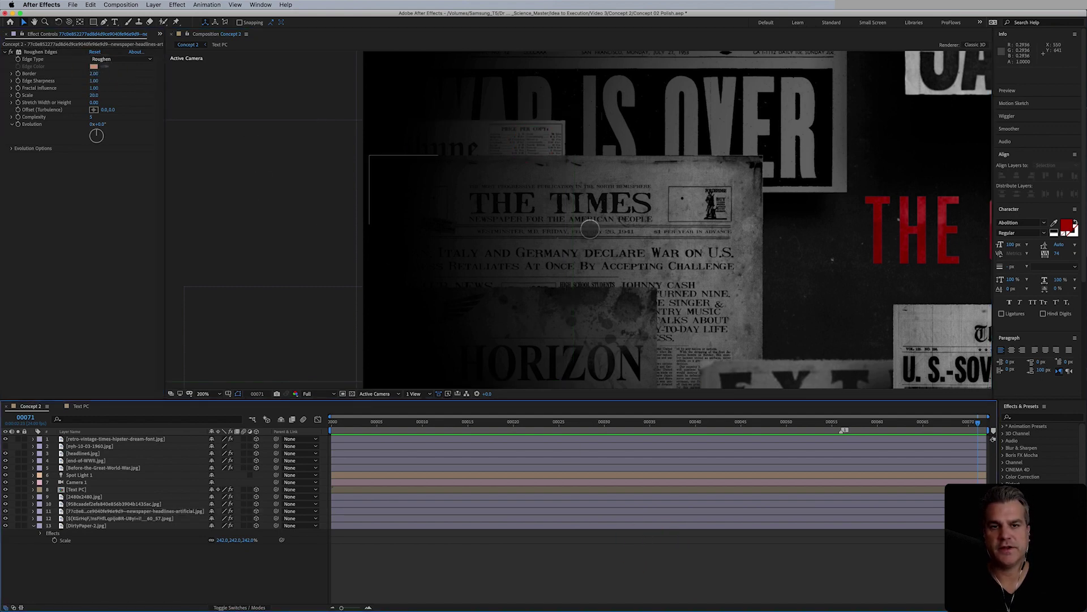
click(116, 59)
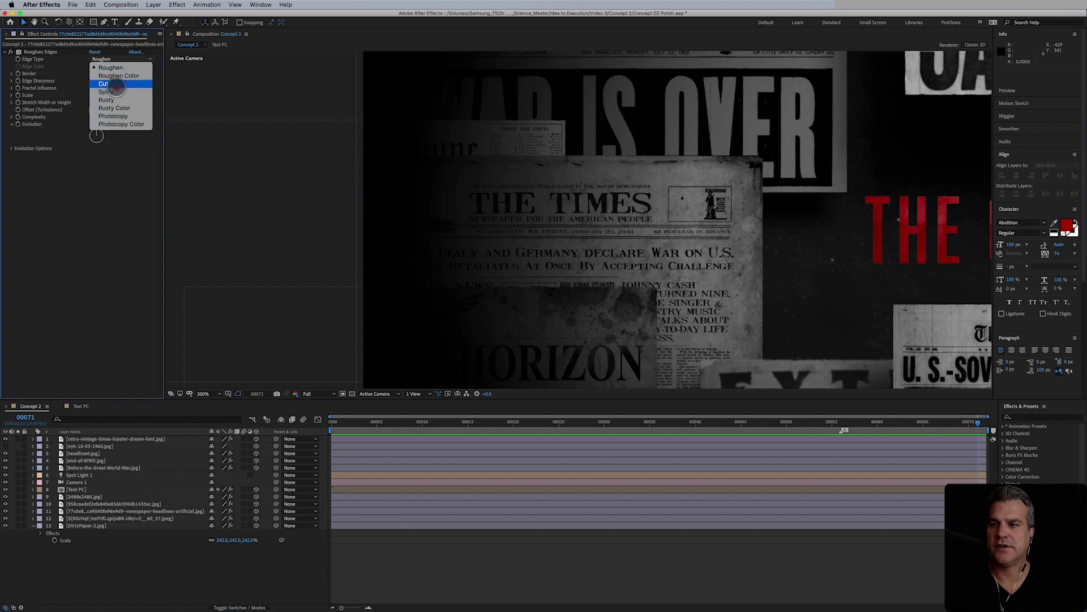
click(106, 92)
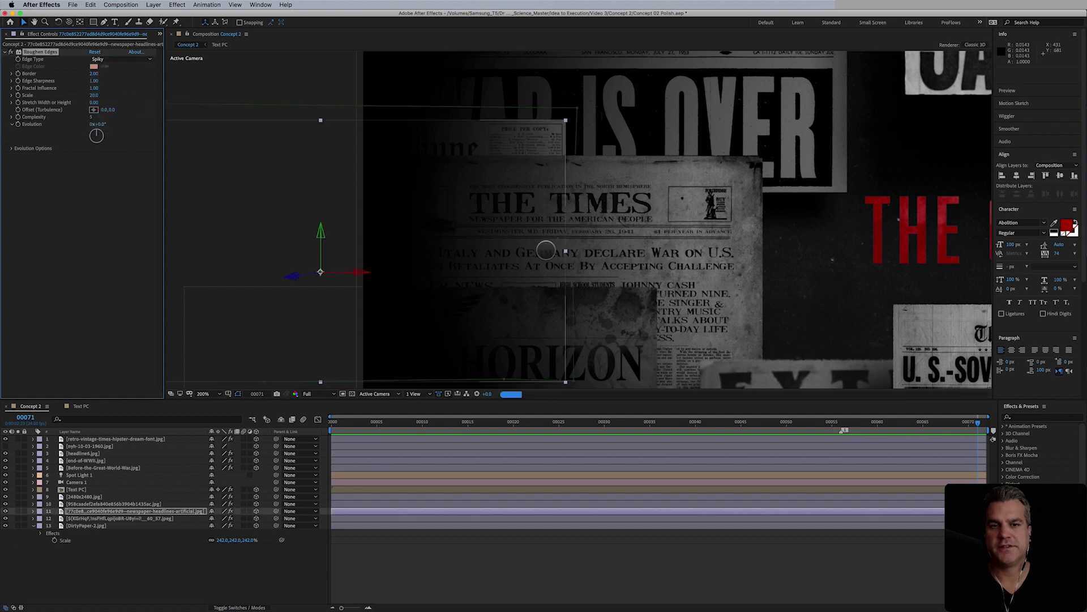
click(735, 523)
- Select nyh-10-03-1960.jpg and reposition it toward the upper middle of the composition
scroll(530, 242, down, 2)
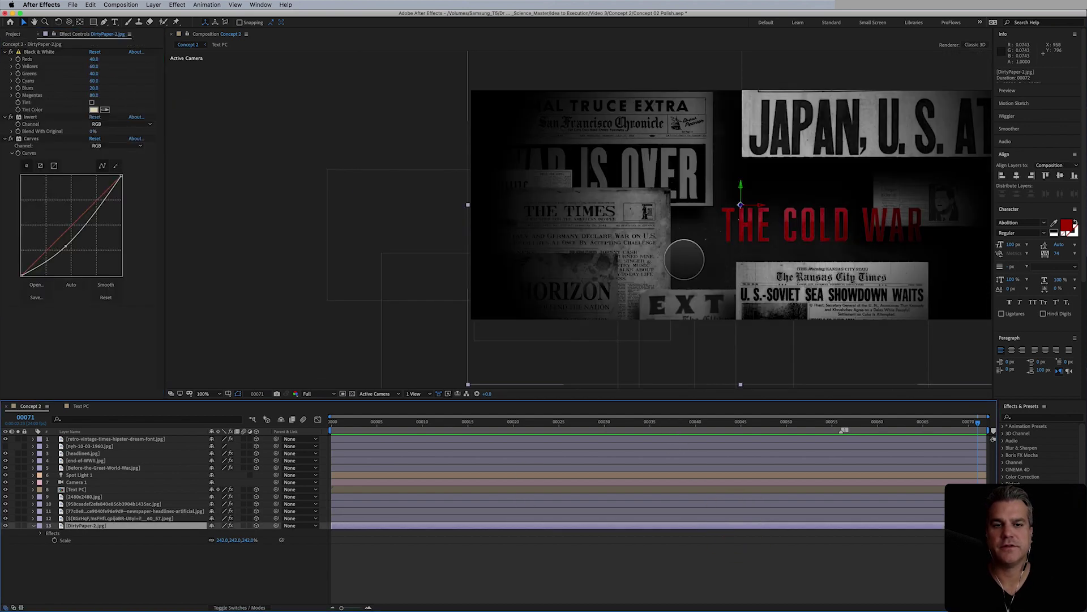
drag(686, 265, 529, 248)
key(v)
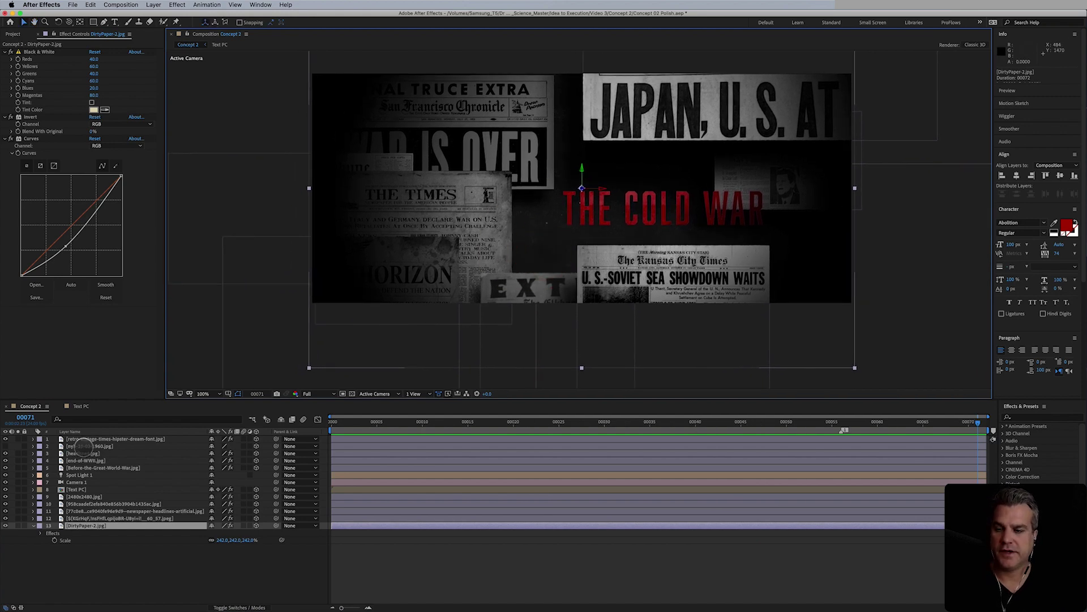
click(85, 446)
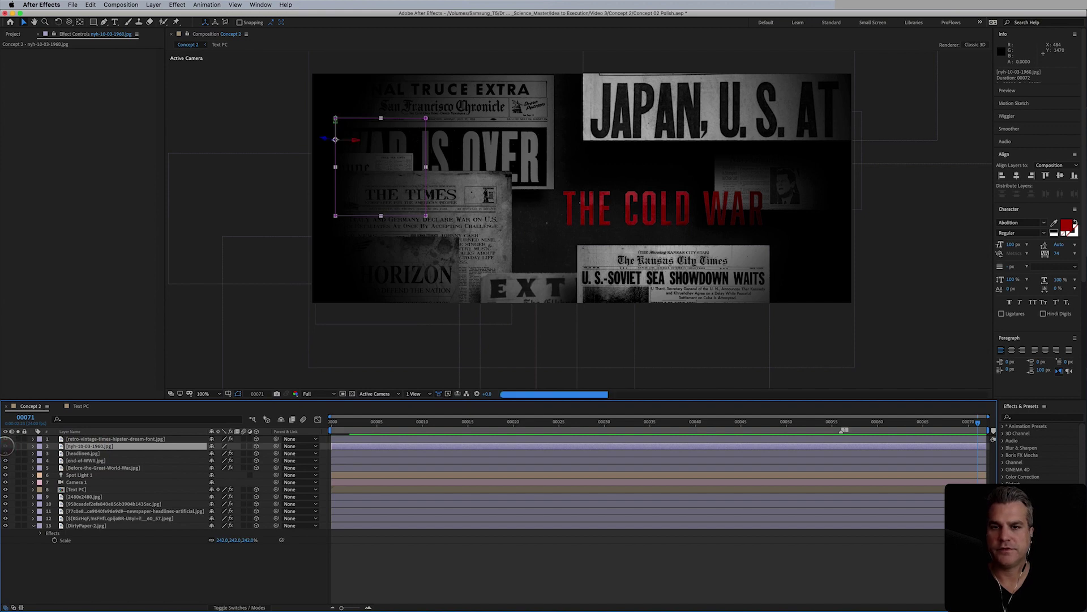
drag(400, 172, 853, 297)
drag(702, 214, 878, 265)
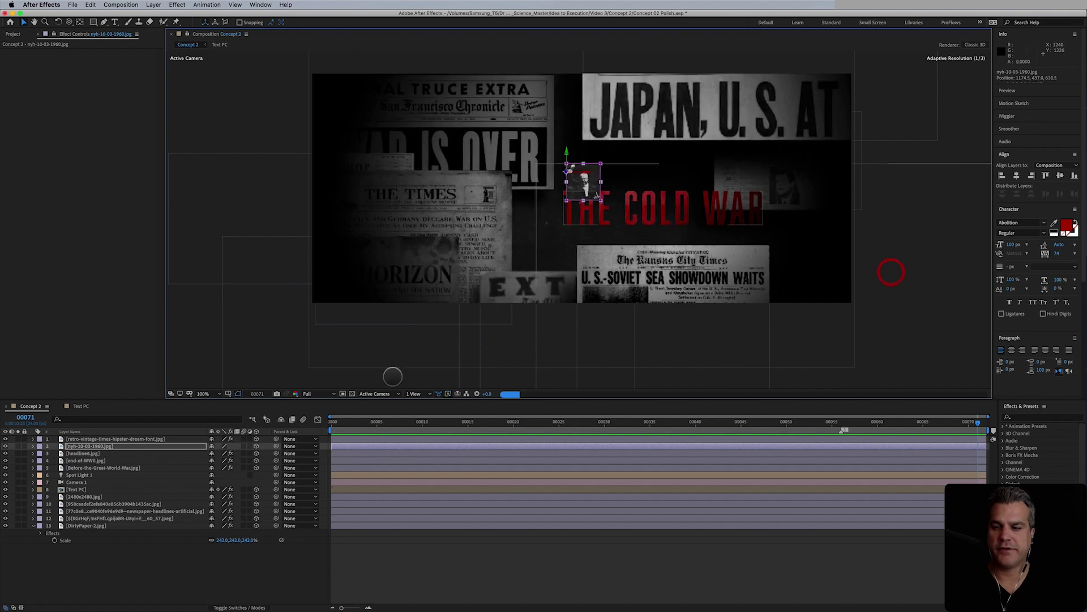
- Move the nyh layer below Spot Light 1 and scale it to 95%
drag(105, 446, 108, 499)
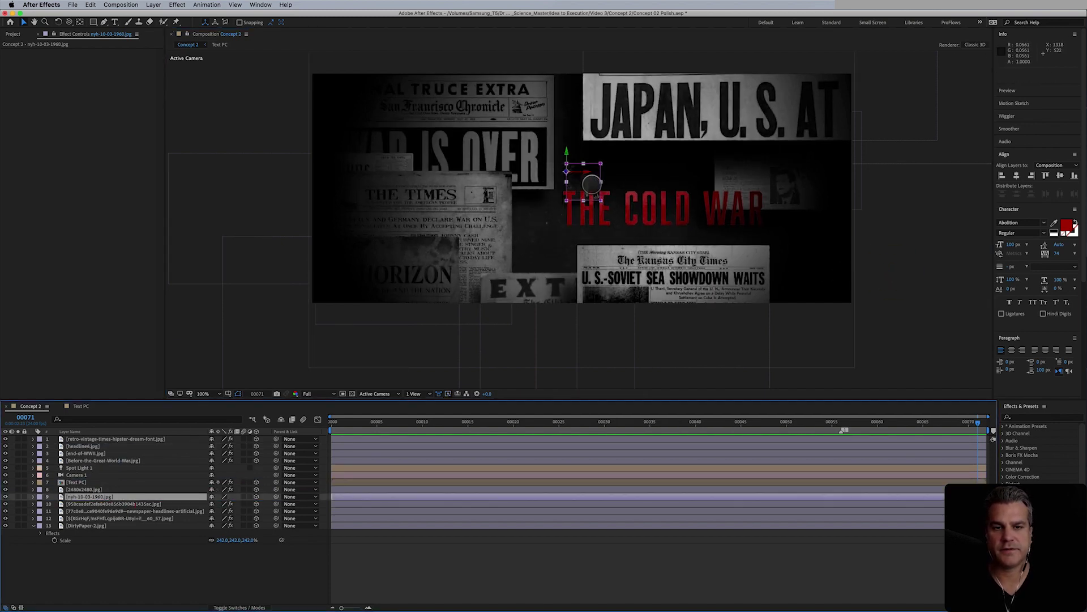
key(s)
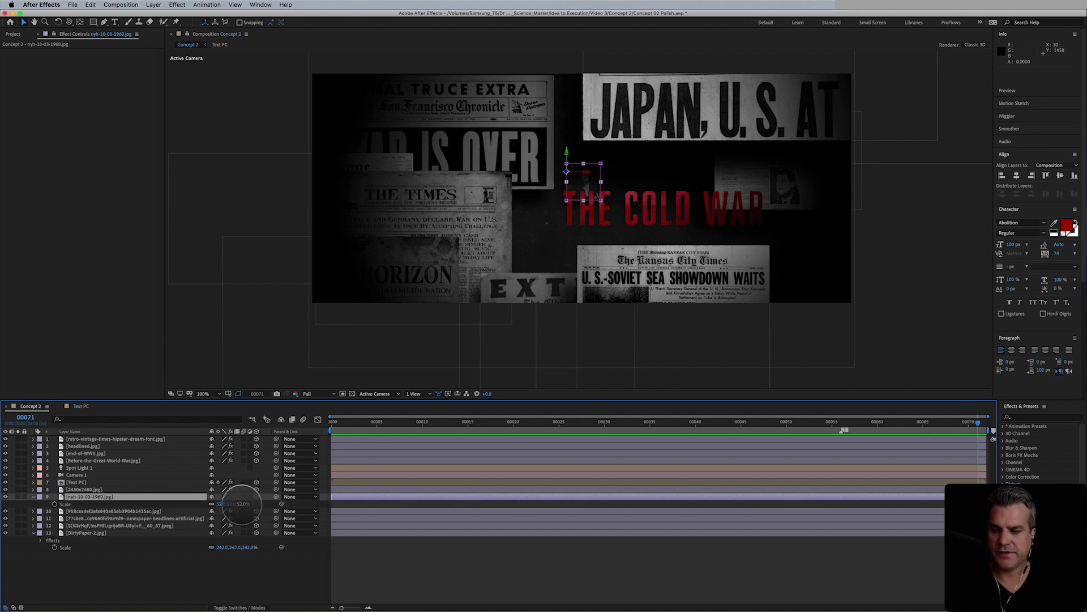
drag(241, 504, 259, 503)
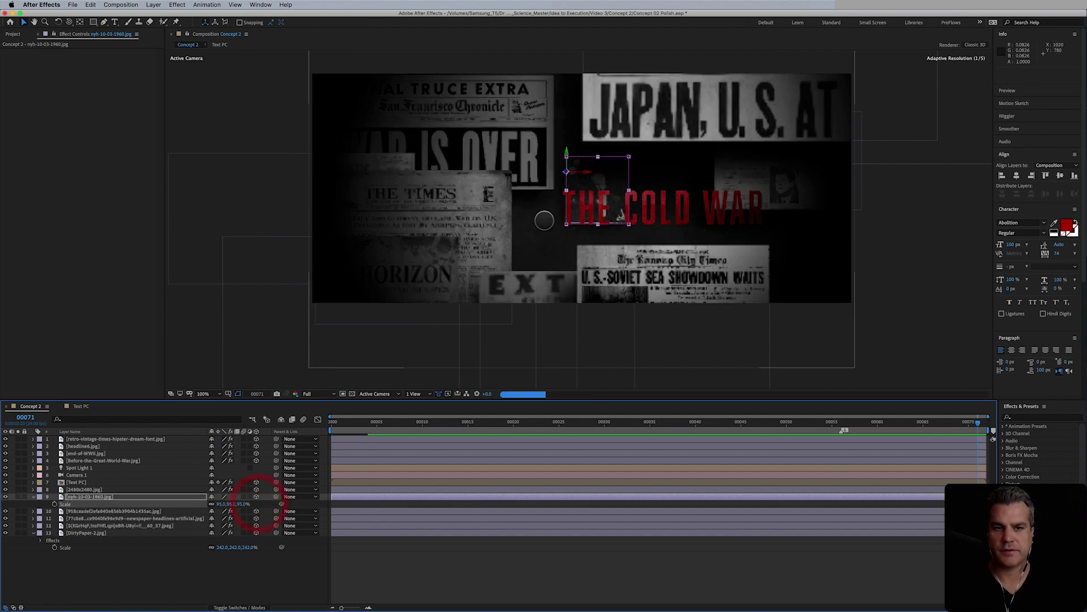
drag(607, 175, 578, 152)
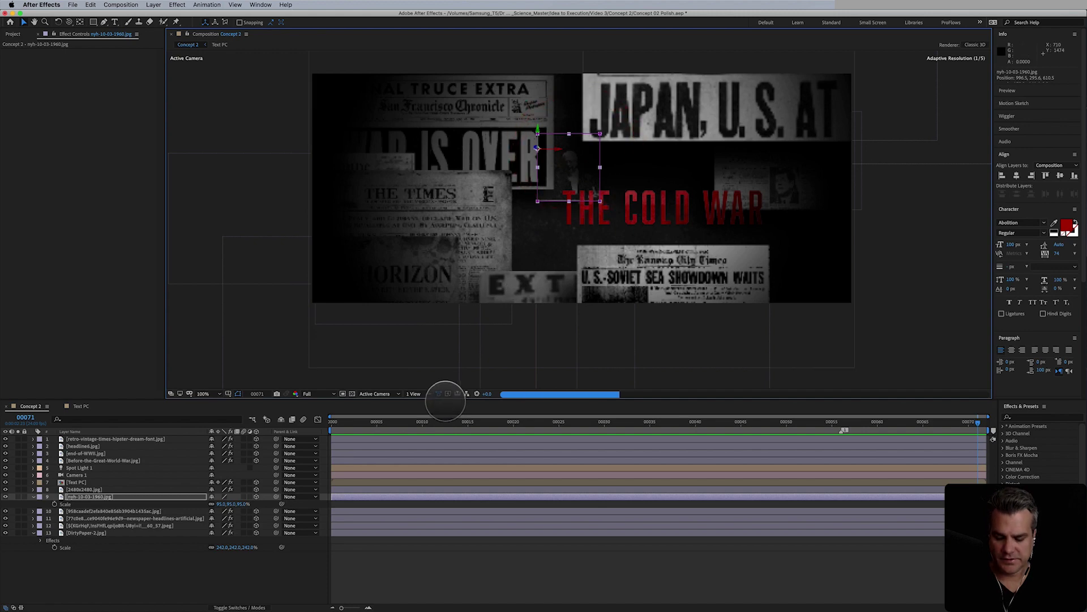
- Set the nyh layer's mask mode to None and add a darkening Curves effect
key(super+shift+n)
click(227, 512)
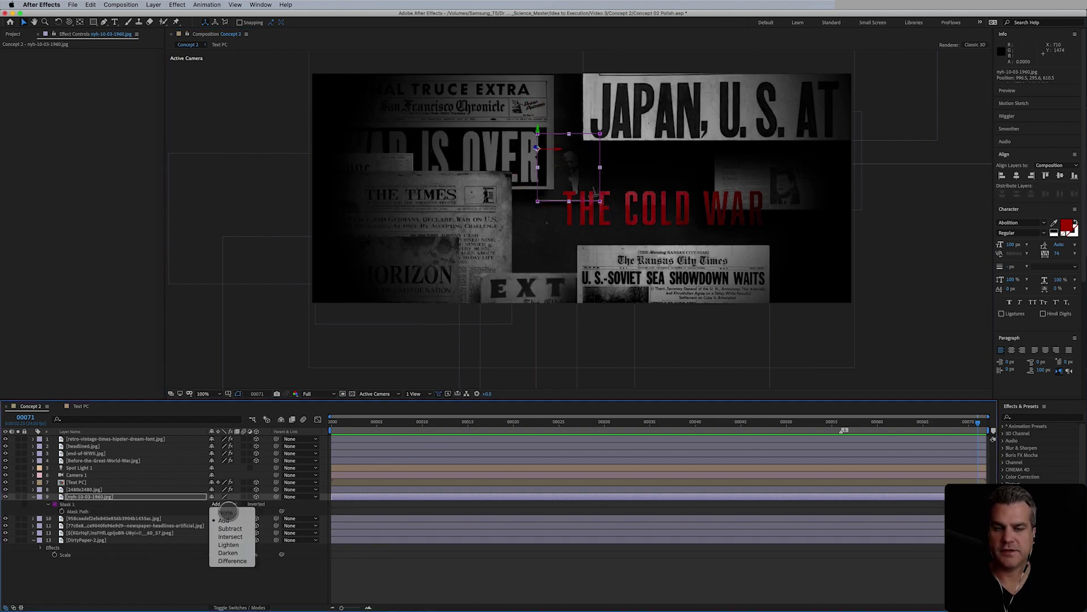
click(226, 512)
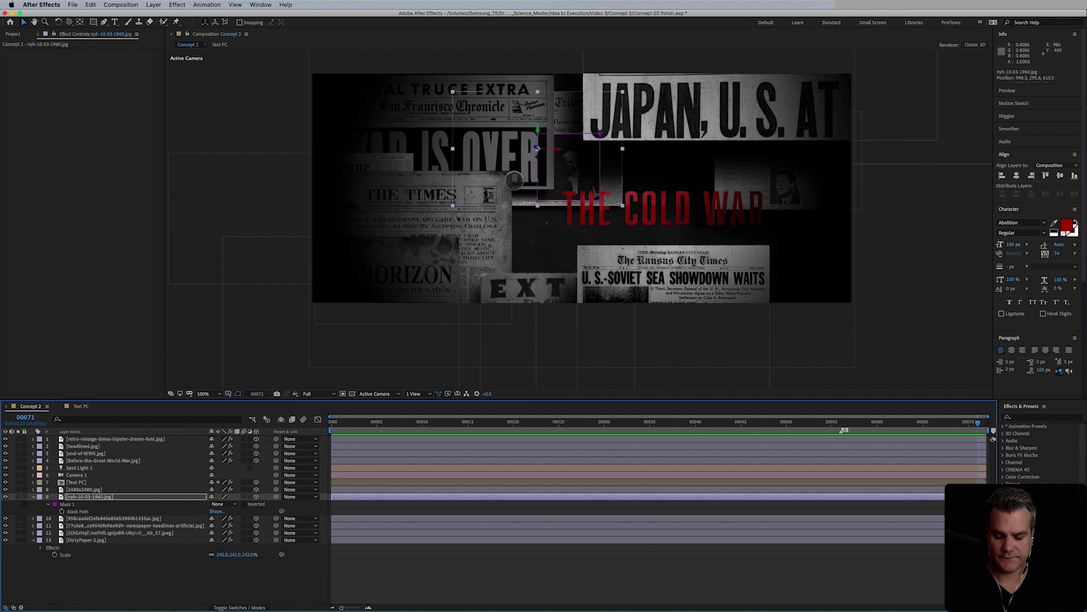
click(189, 5)
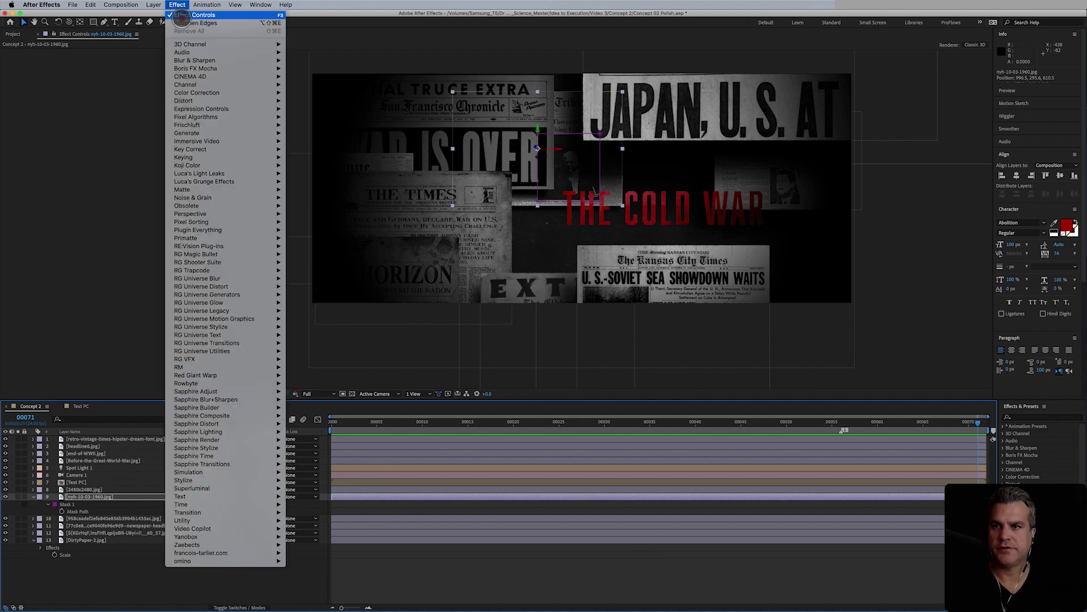
mouse_move(202, 85)
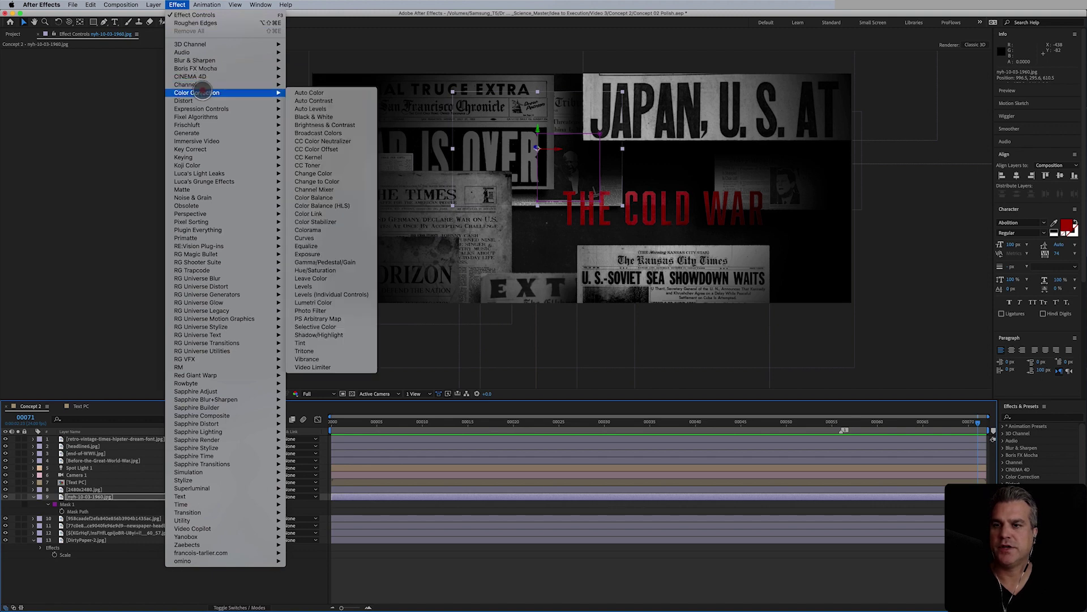
click(323, 238)
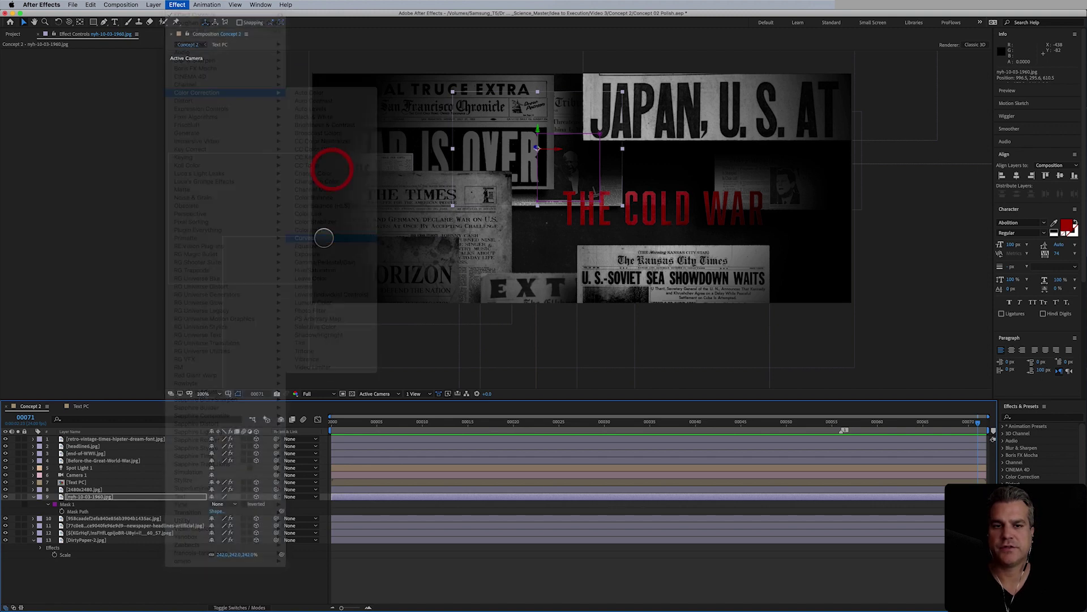
drag(73, 135, 72, 165)
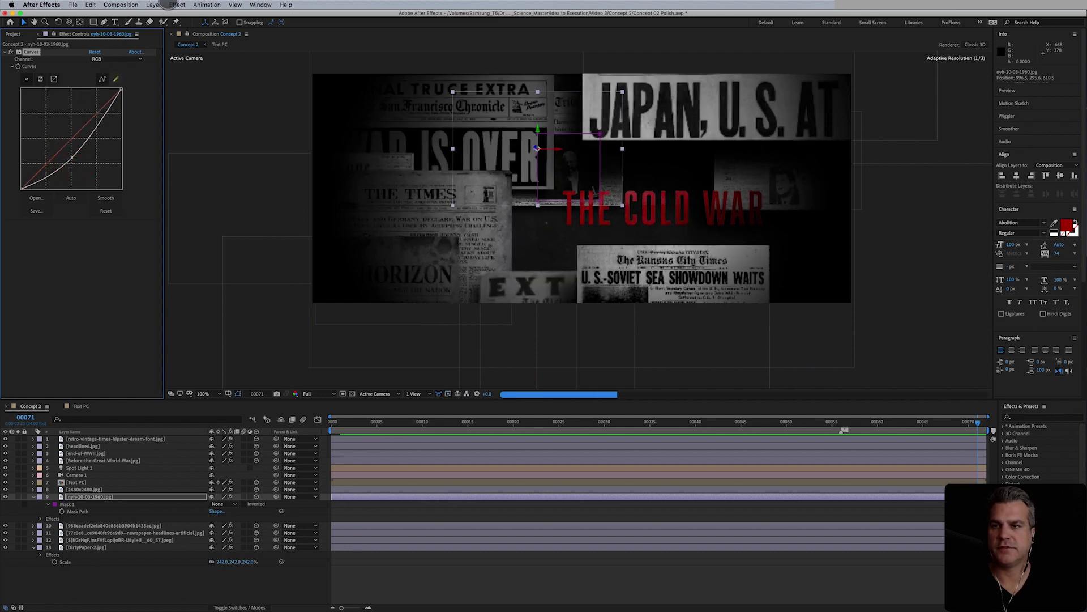
- Add an Exposure effect at -2.00 to the nyh layer and delete the Curves effect
click(169, 5)
mouse_move(266, 93)
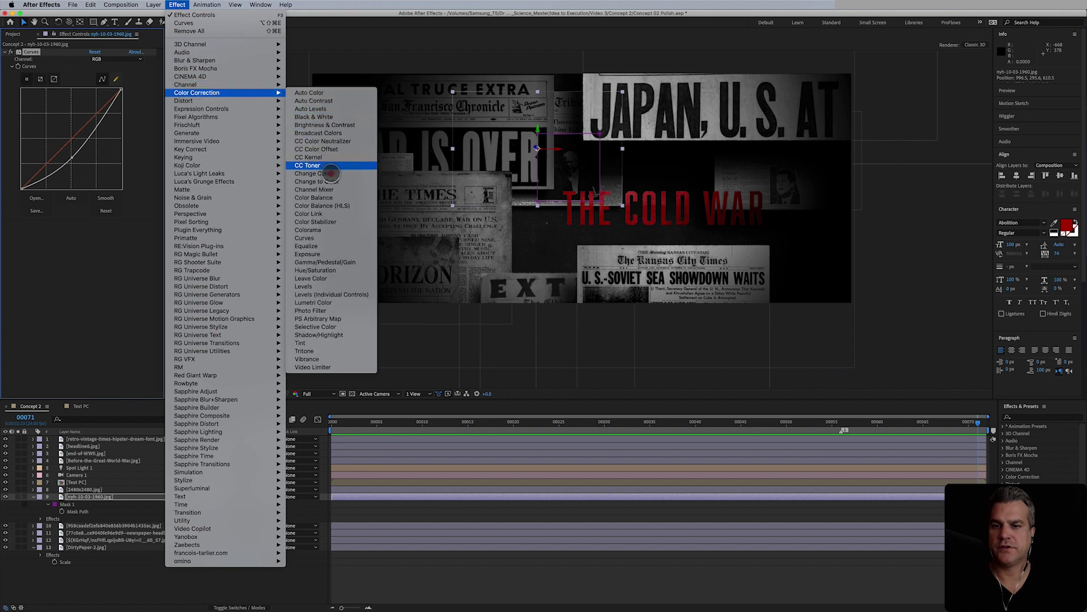
click(309, 253)
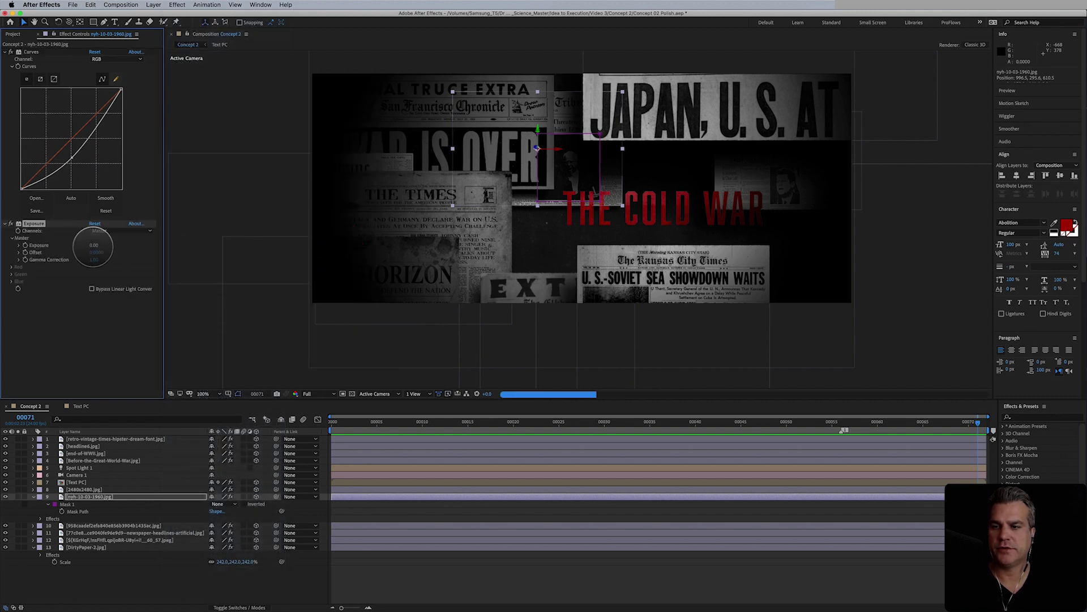
drag(93, 245, 64, 301)
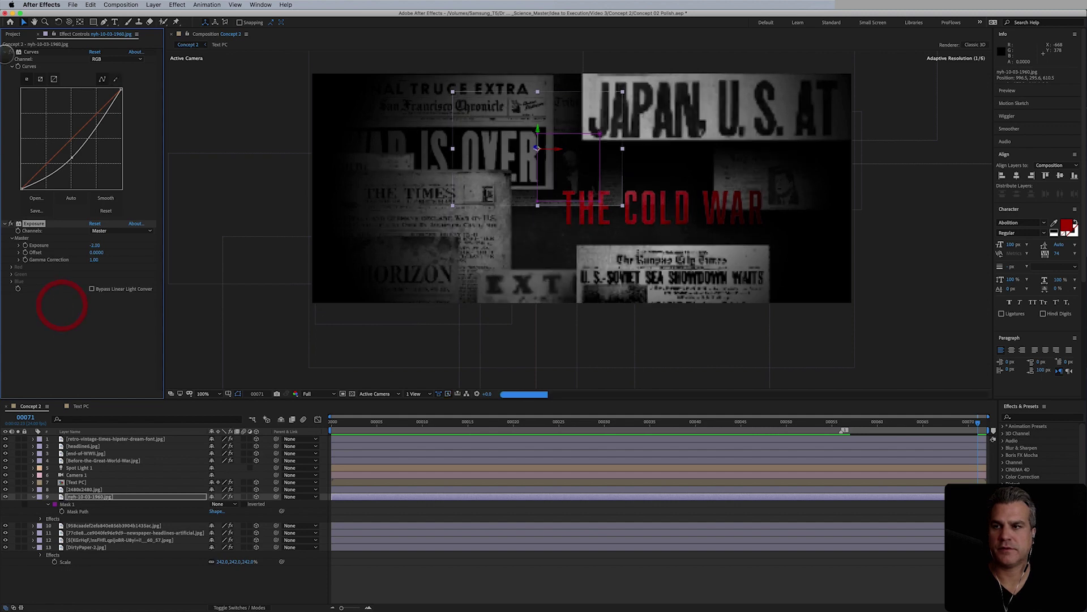
click(31, 51)
key(t)
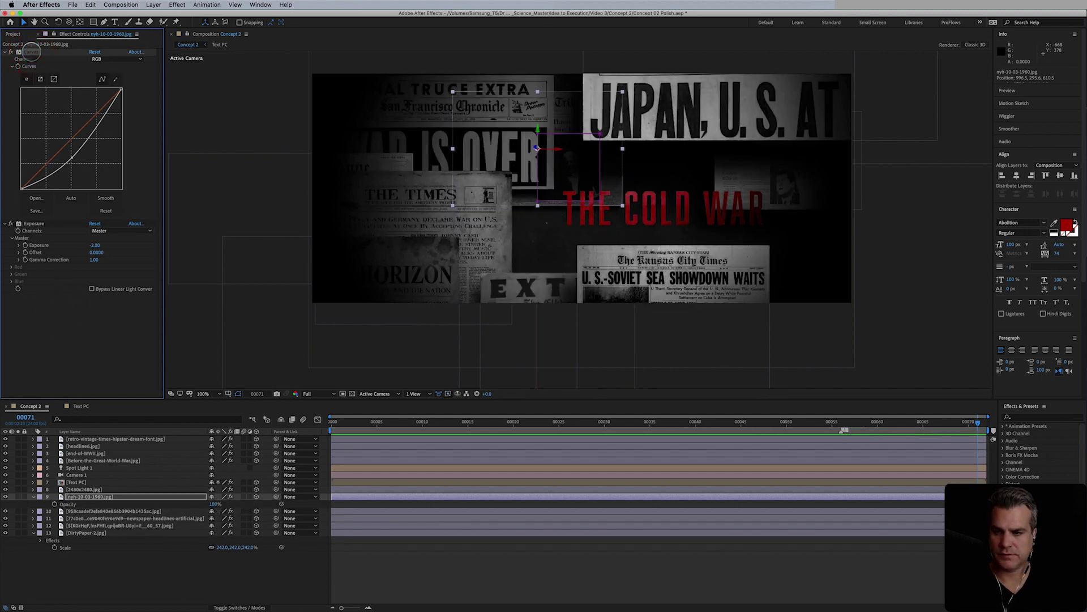
key(Delete)
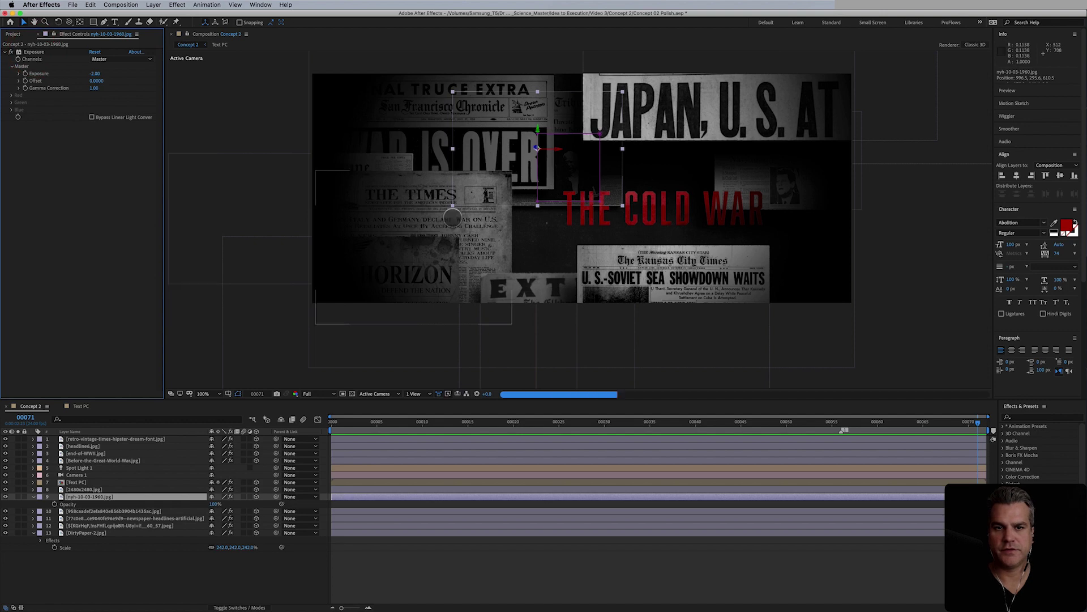
- Add a new mask to the nyh-10-03-1960 photo layer
click(666, 565)
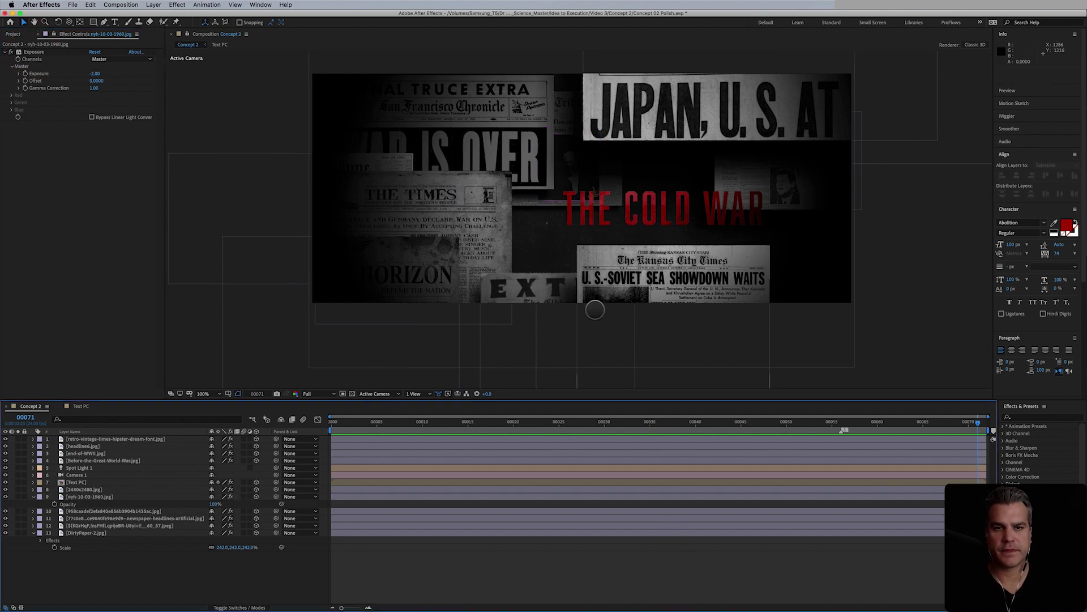
click(566, 145)
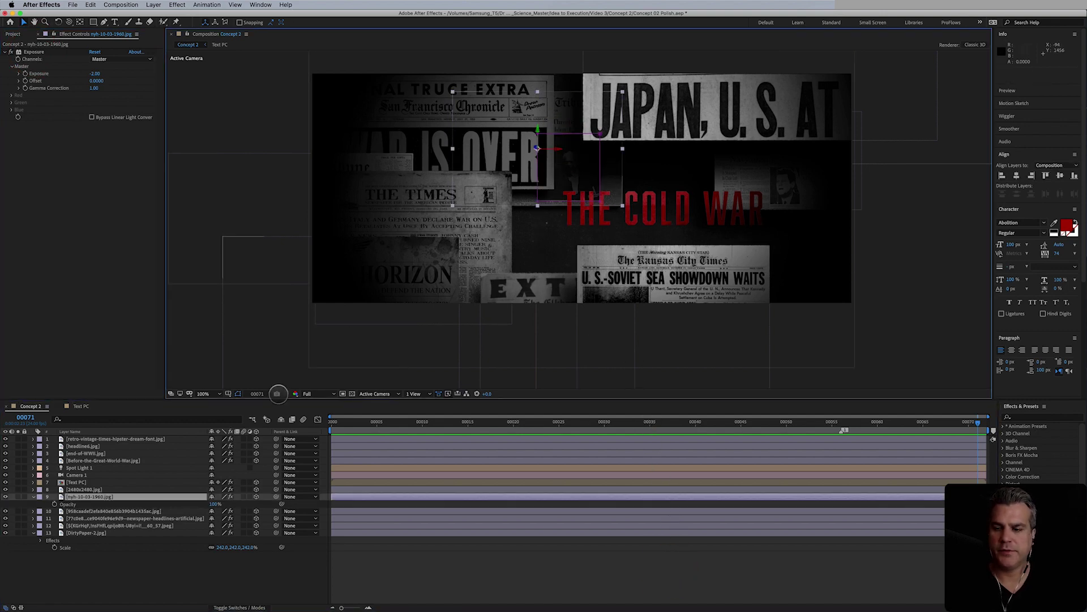
key(super+shift+n)
click(218, 503)
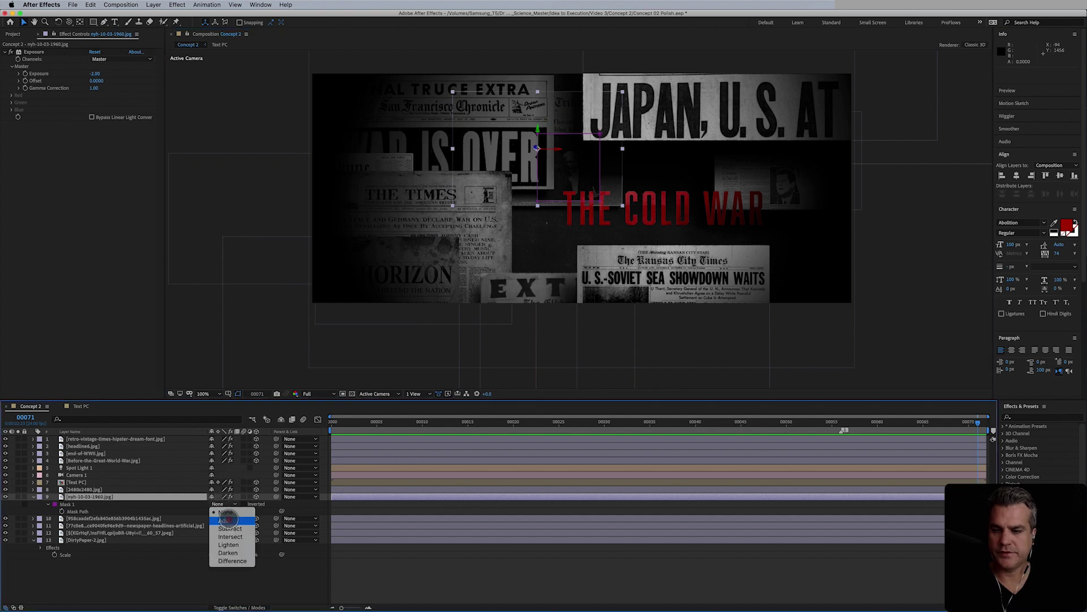
- Set Mask 1 to Add and move the 1960 photo left and down below the title
click(224, 520)
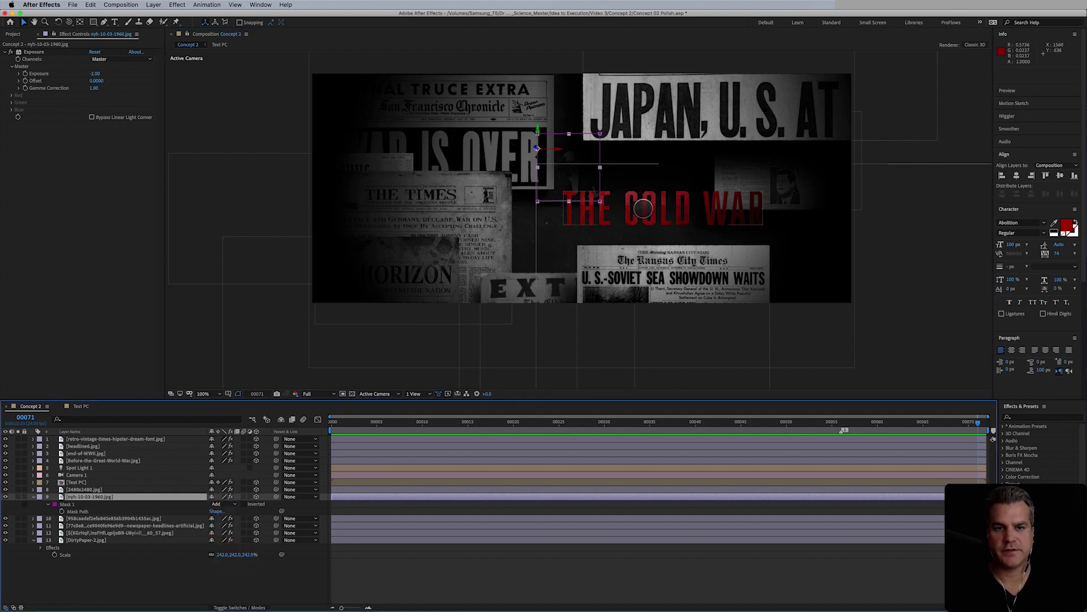
drag(580, 164, 540, 246)
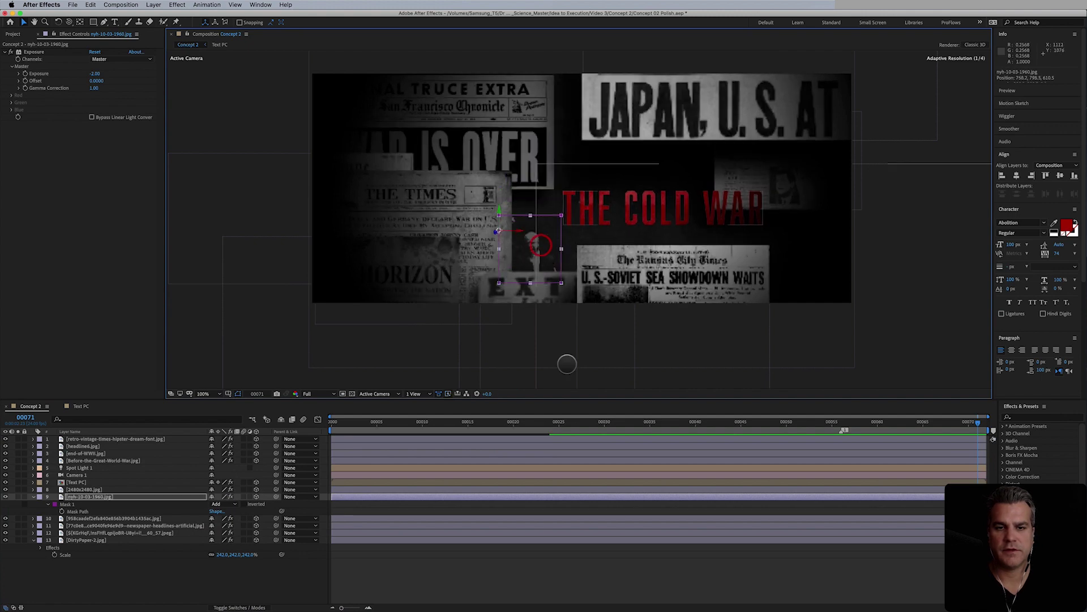
click(694, 582)
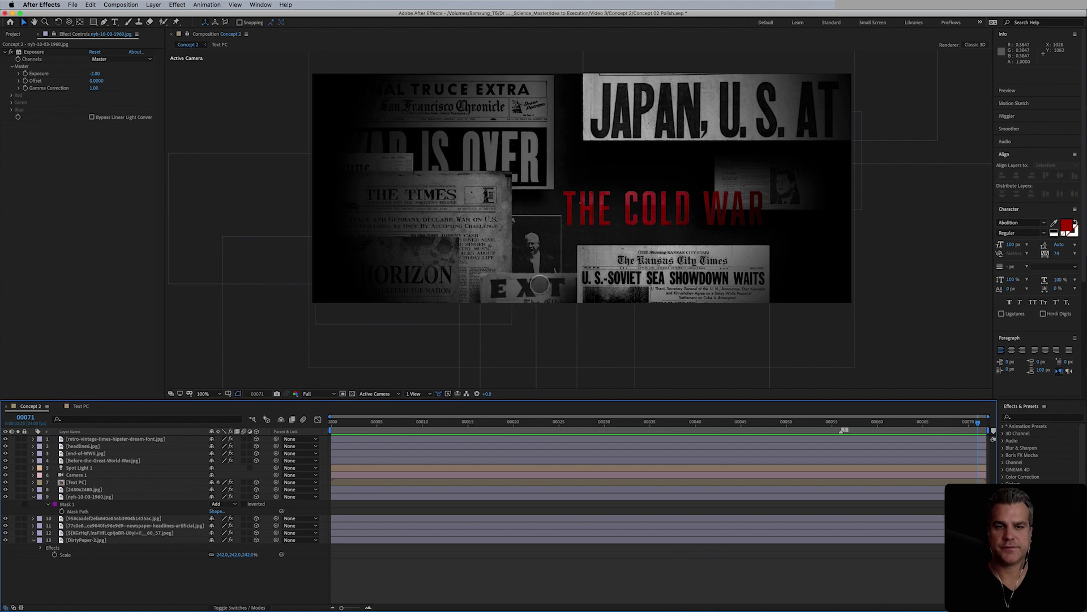
click(544, 252)
click(530, 244)
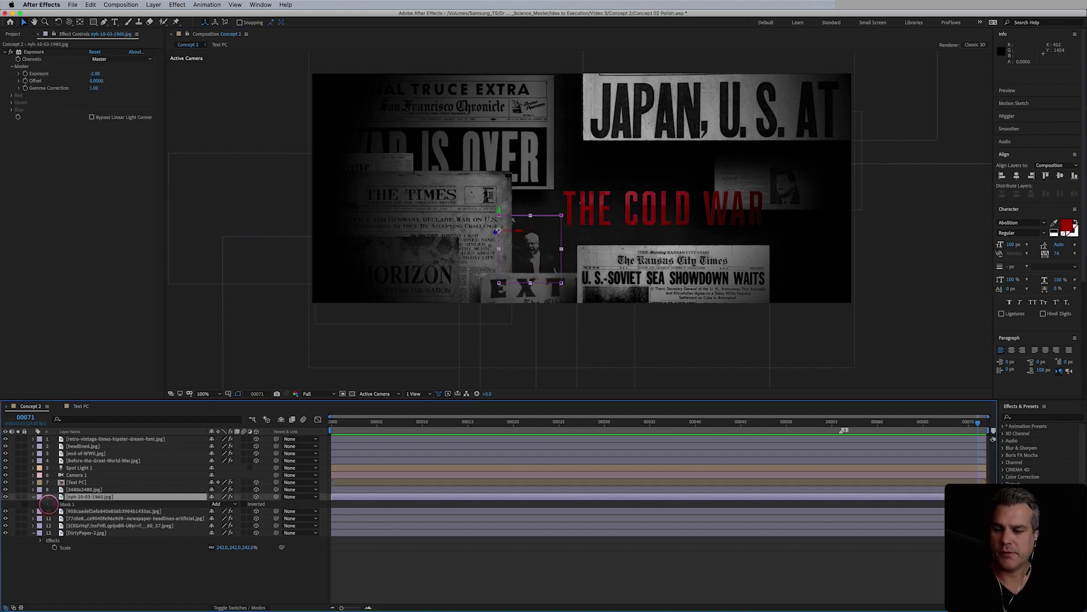
- Pull the 1960 photo's Mask Expansion in to -9.0 pixels
click(49, 504)
key(period)
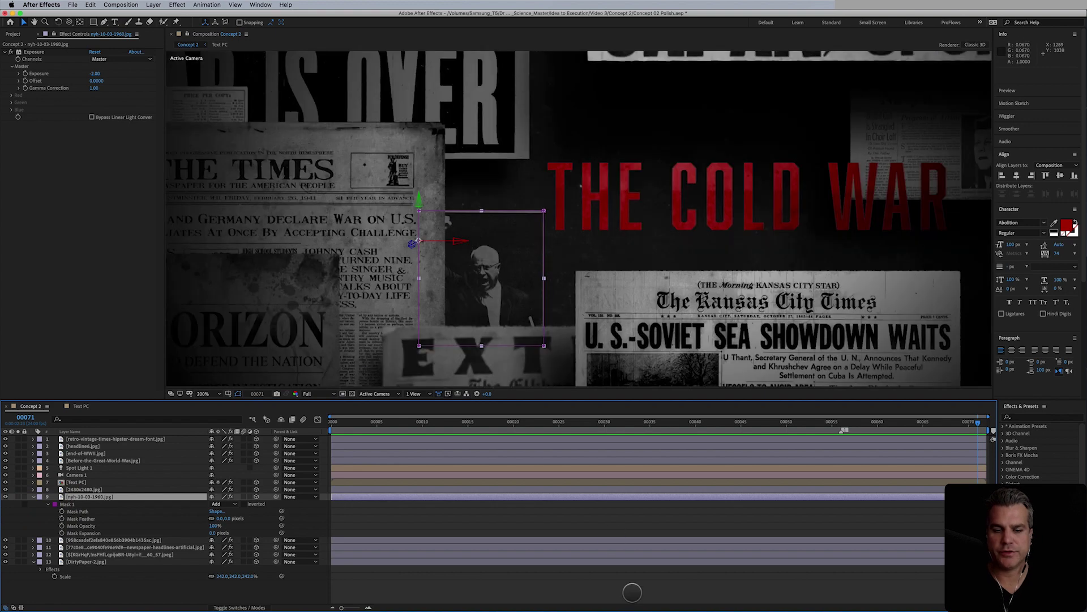
click(632, 592)
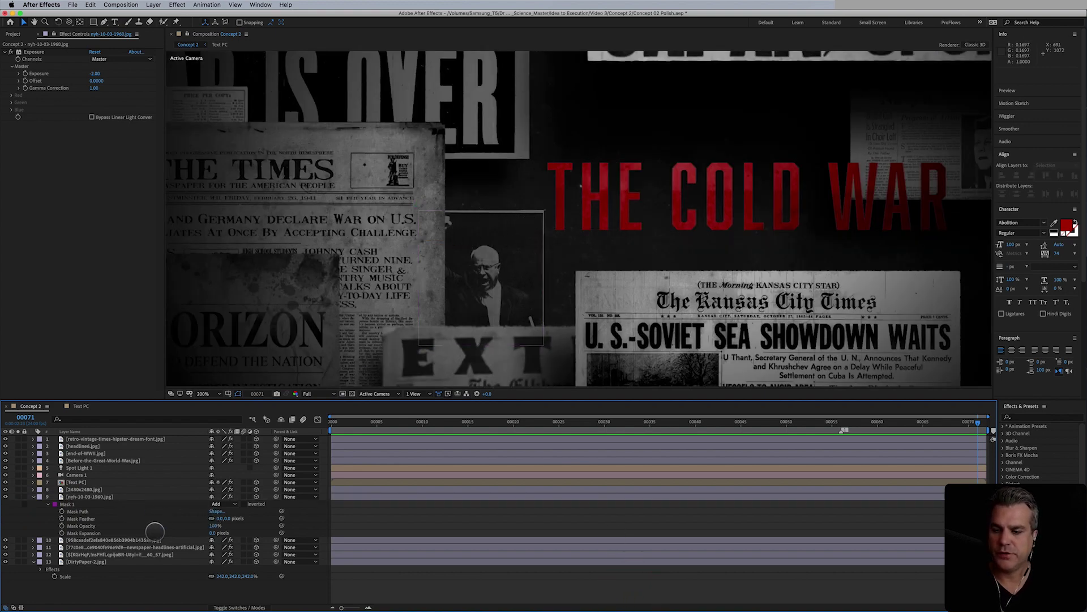
click(211, 533)
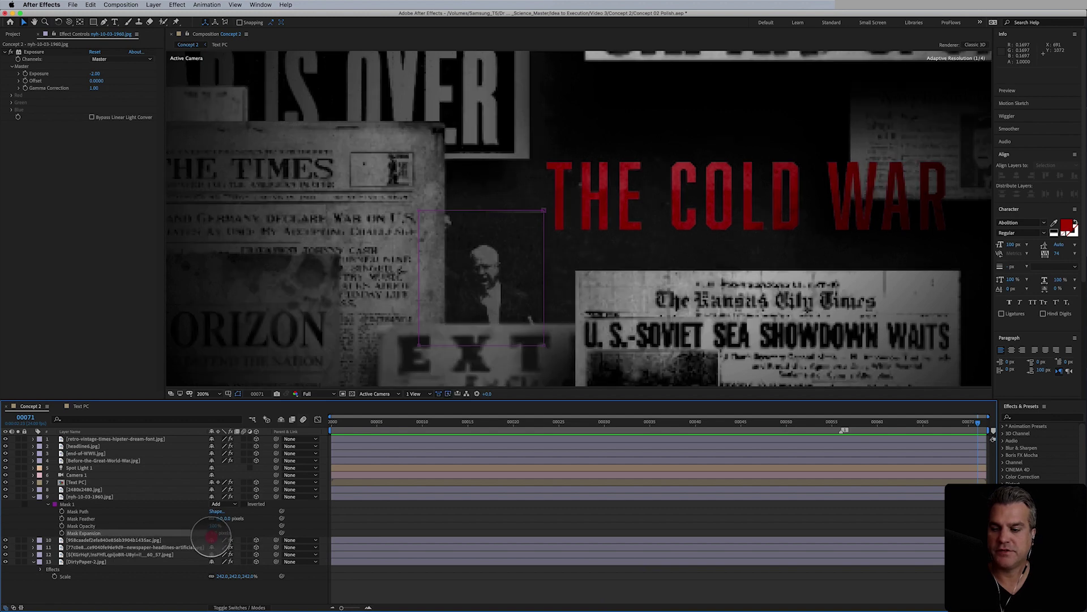
click(211, 534)
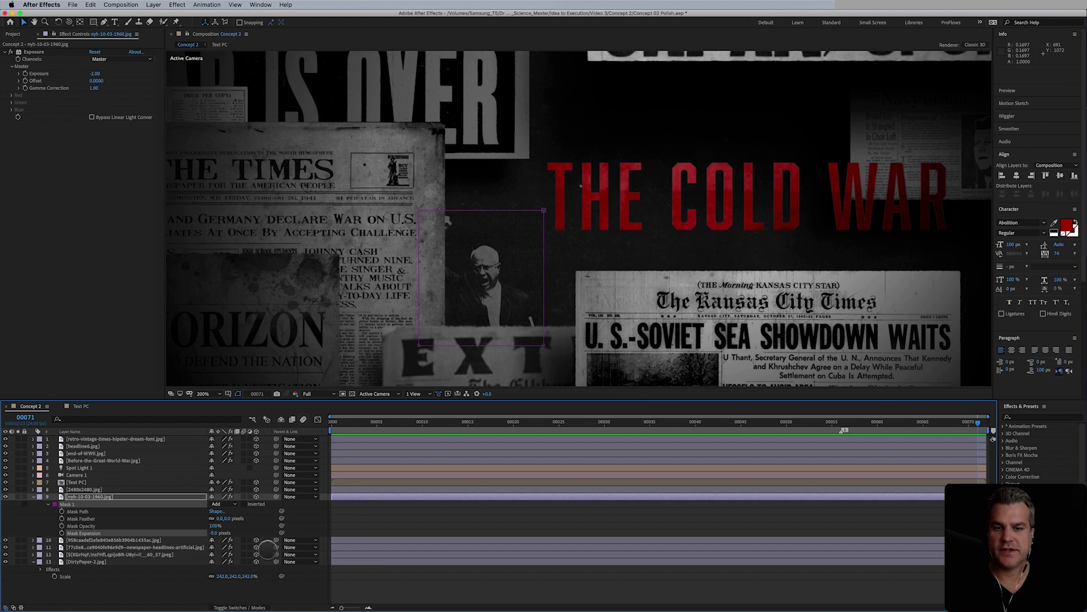
click(409, 583)
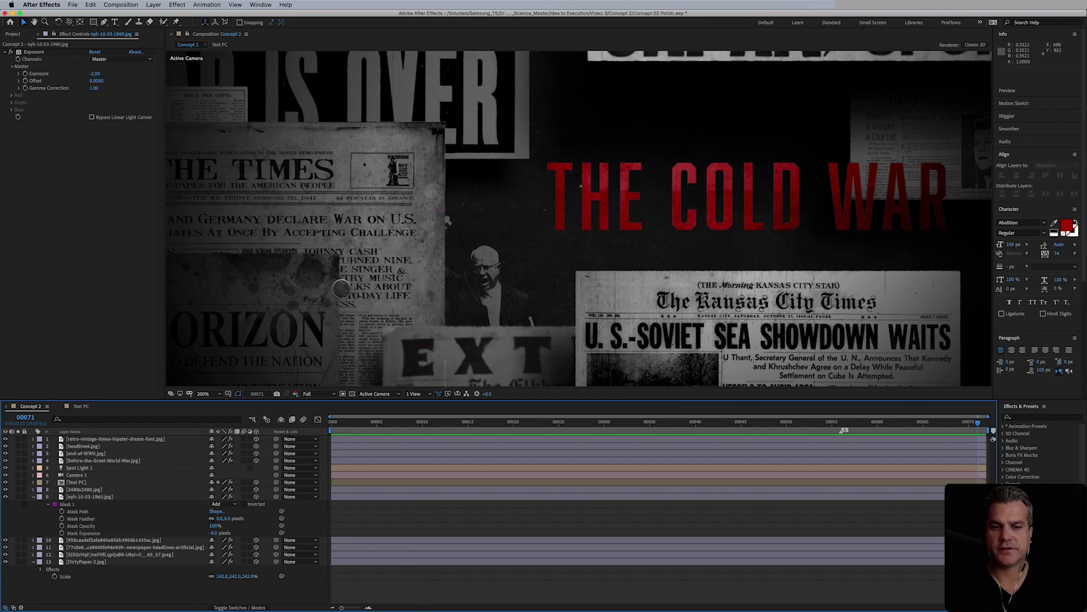
key(comma)
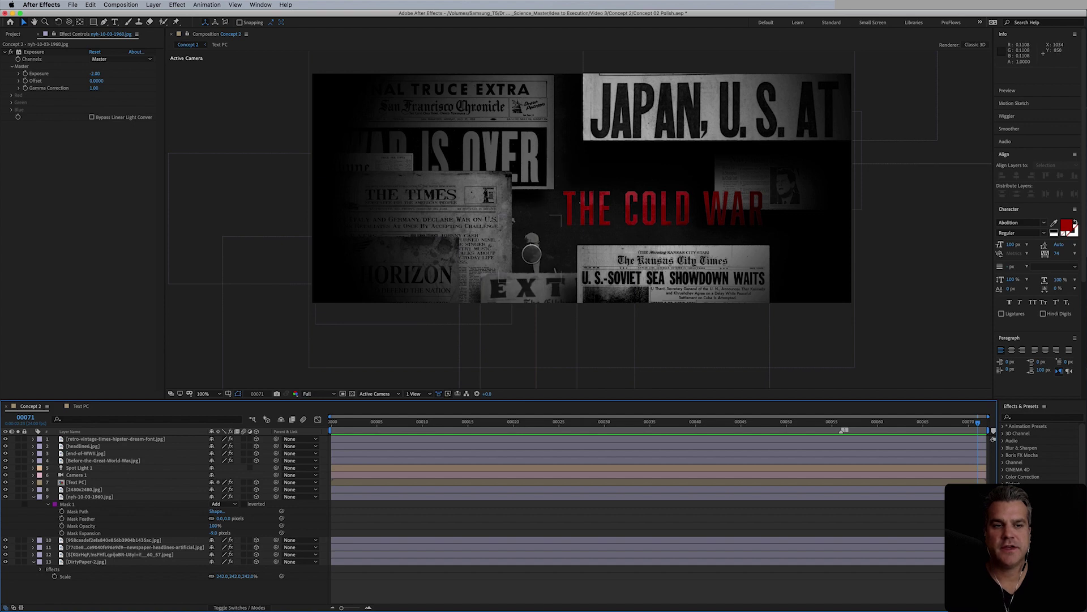
- Hide the newspaper-headlines clipping and move the Kansas City Times clipping toward the top-left
drag(540, 250, 517, 253)
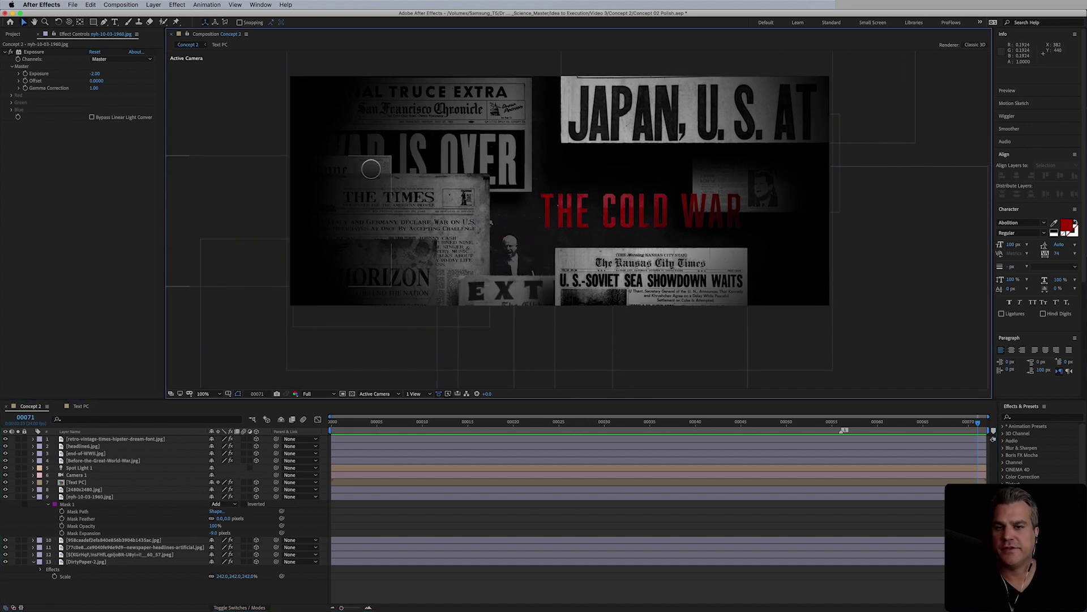
drag(371, 169, 939, 263)
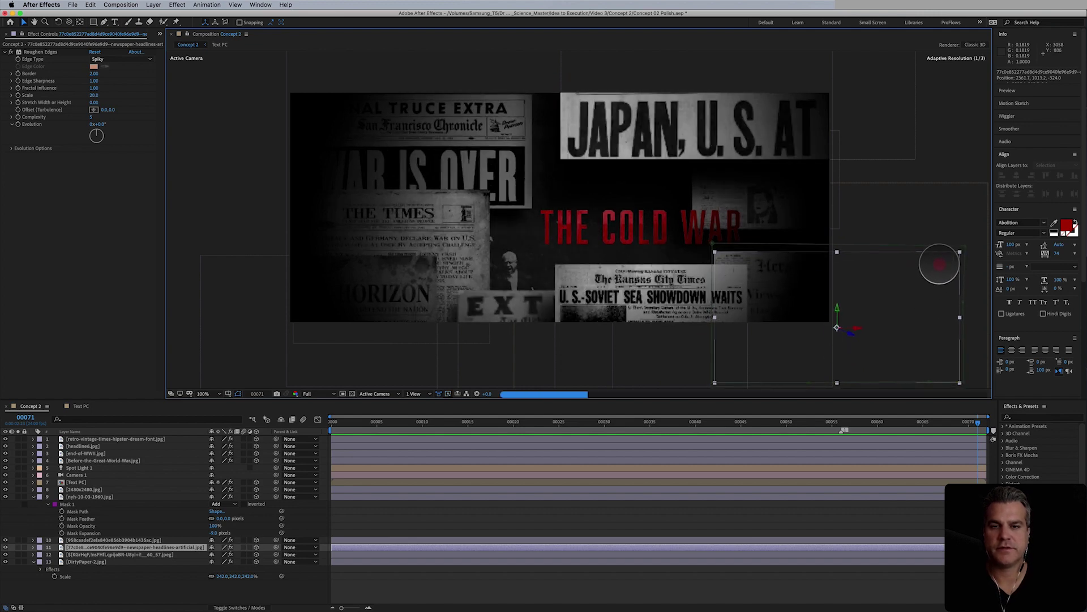
drag(943, 263, 419, 184)
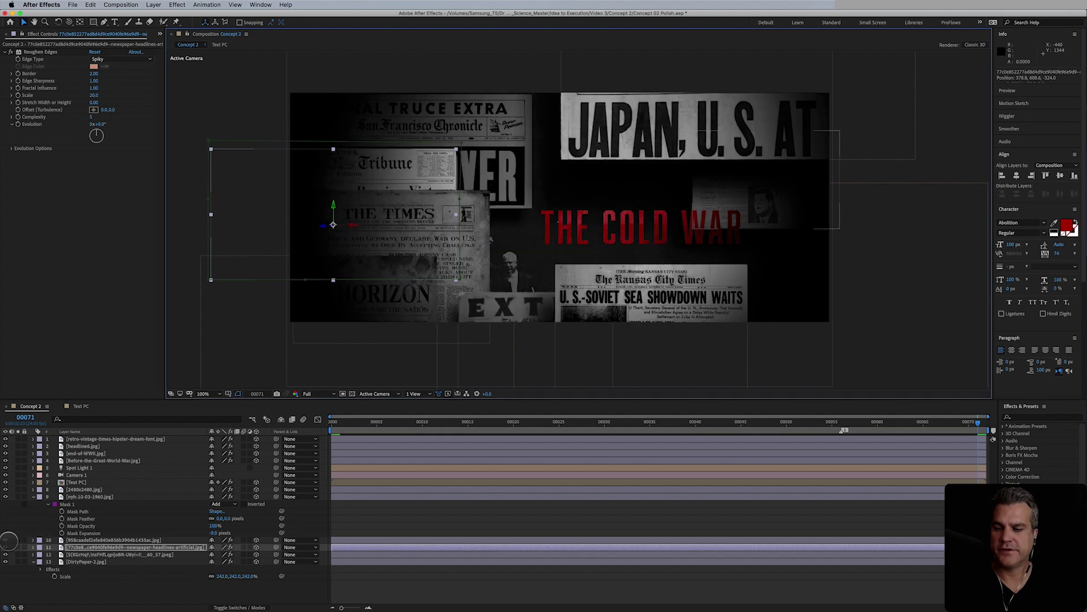
click(7, 547)
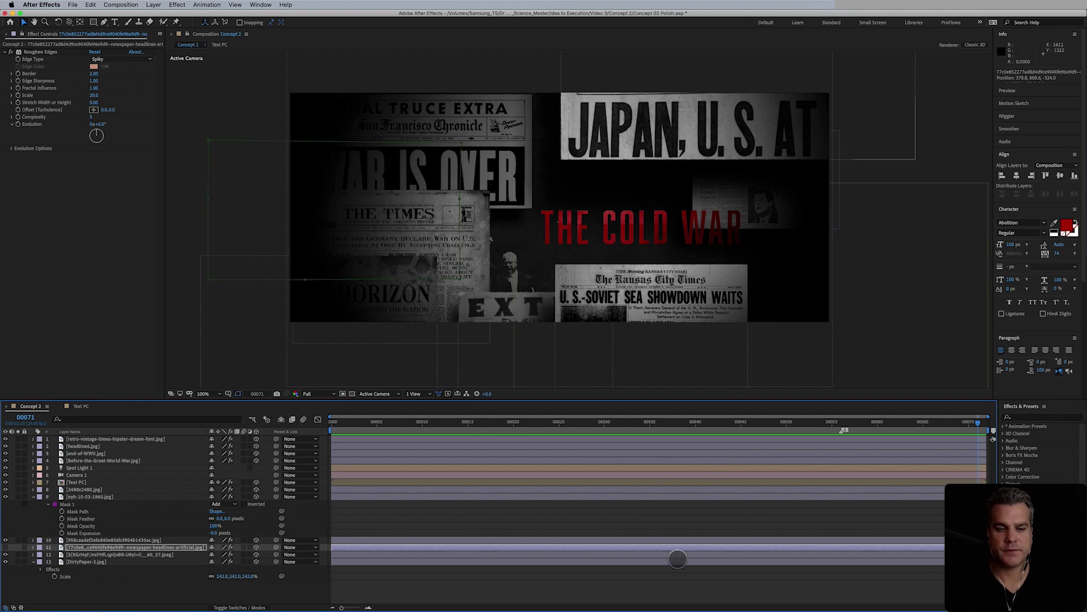
click(697, 575)
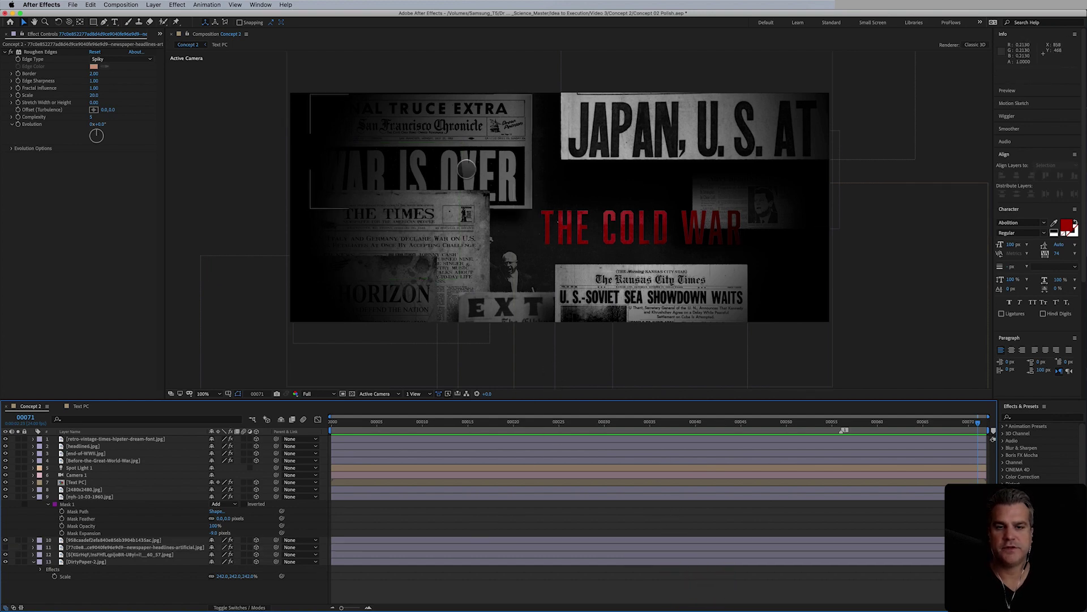
drag(631, 303, 322, 88)
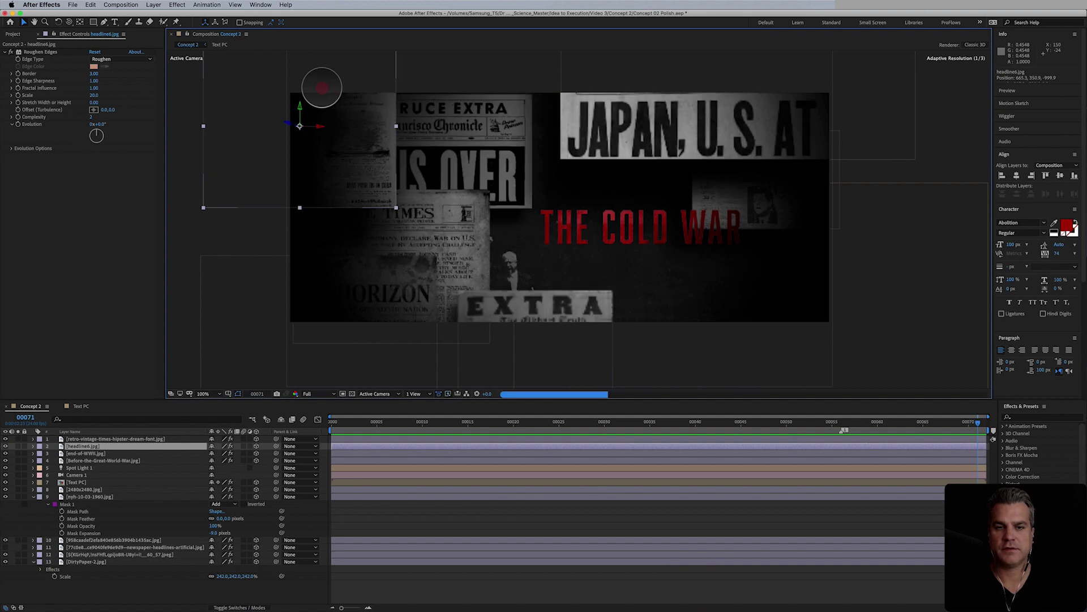
- Duplicate the Kansas City Times clipping and place the copy along the bottom, beneath THE COLD WAR
key(super+d)
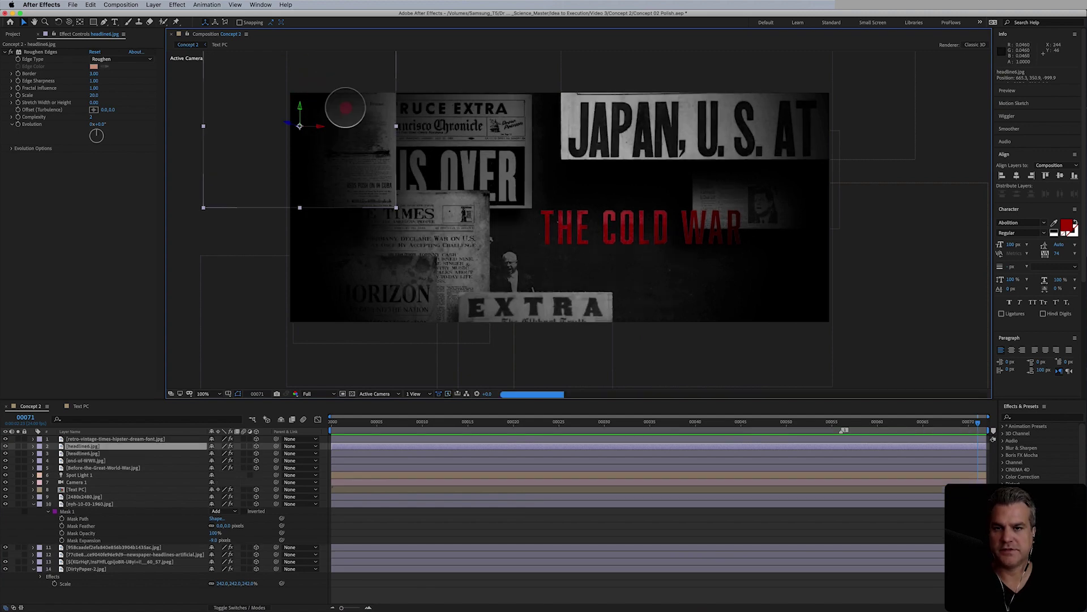
drag(345, 109, 684, 331)
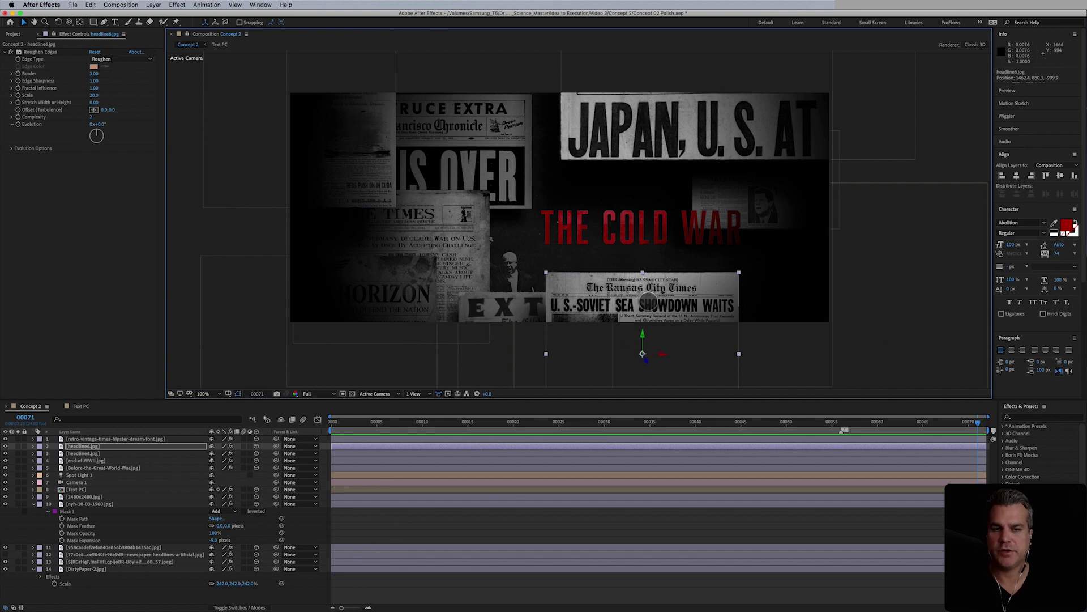
click(796, 202)
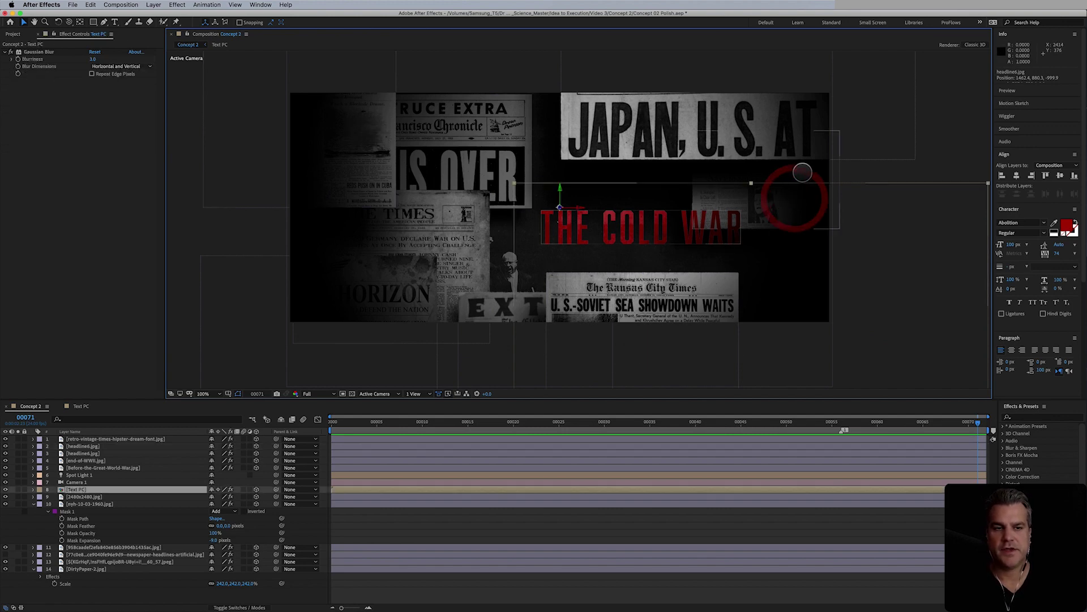
- Move the headlines clipping, THE COLD WAR title and the Kansas City Times clipping higher
click(803, 173)
drag(803, 174, 823, 274)
click(91, 491)
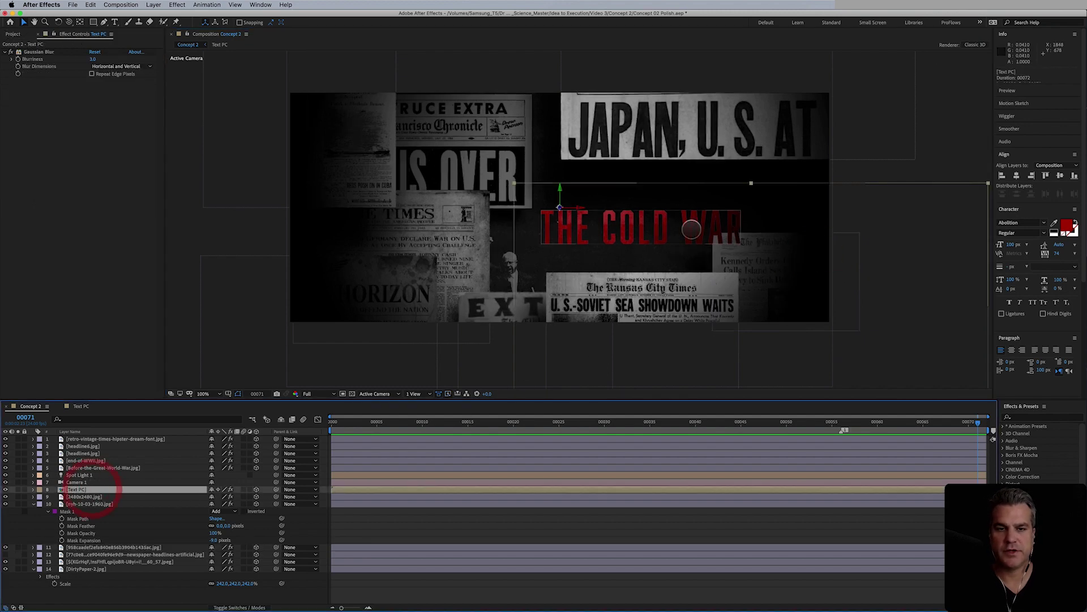
drag(651, 220, 655, 196)
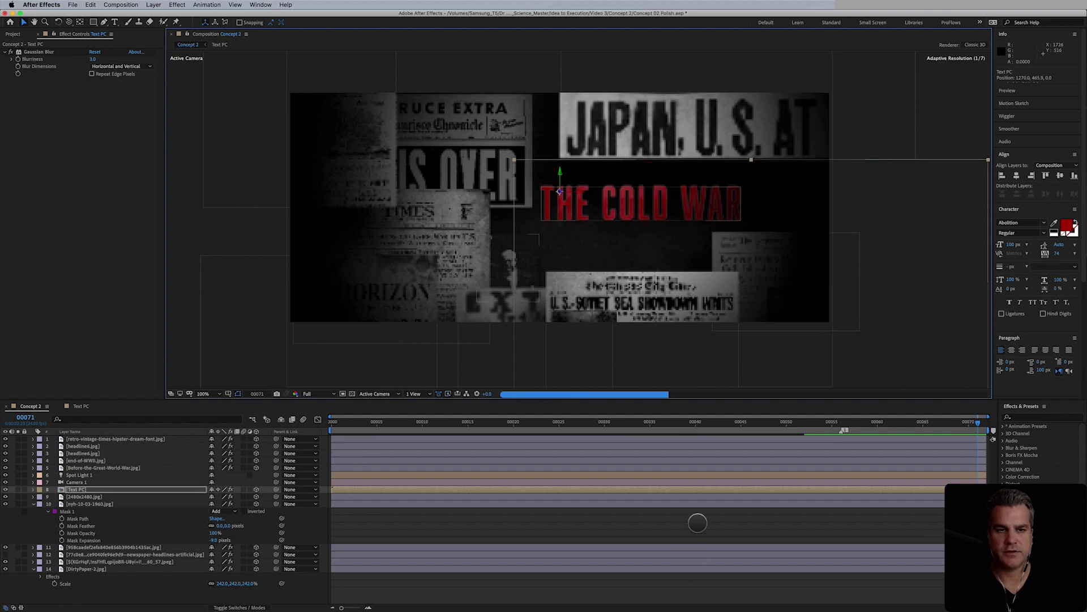
click(698, 522)
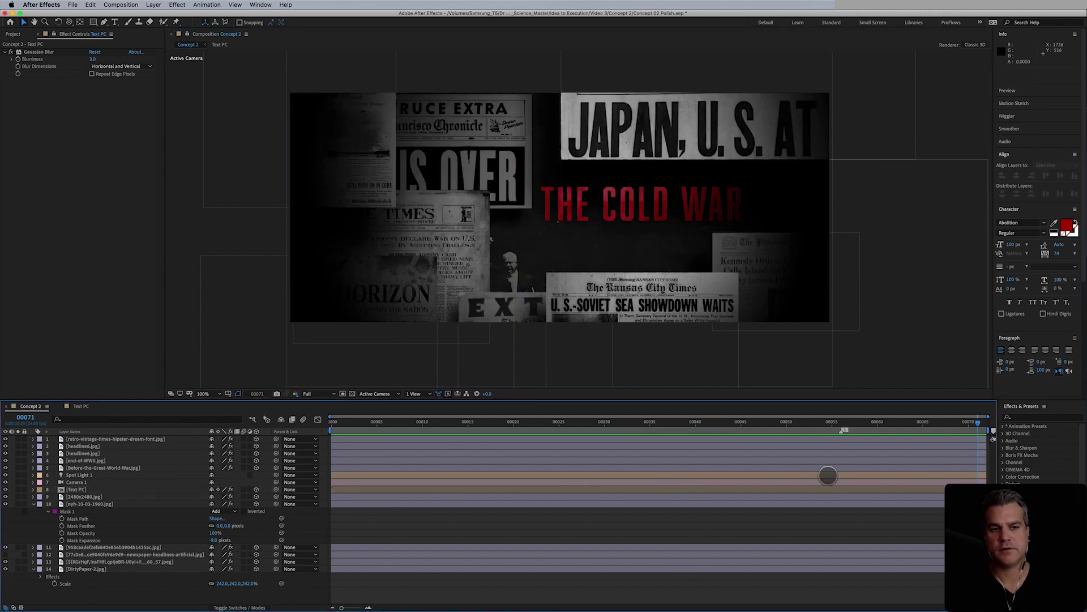
drag(654, 306, 647, 277)
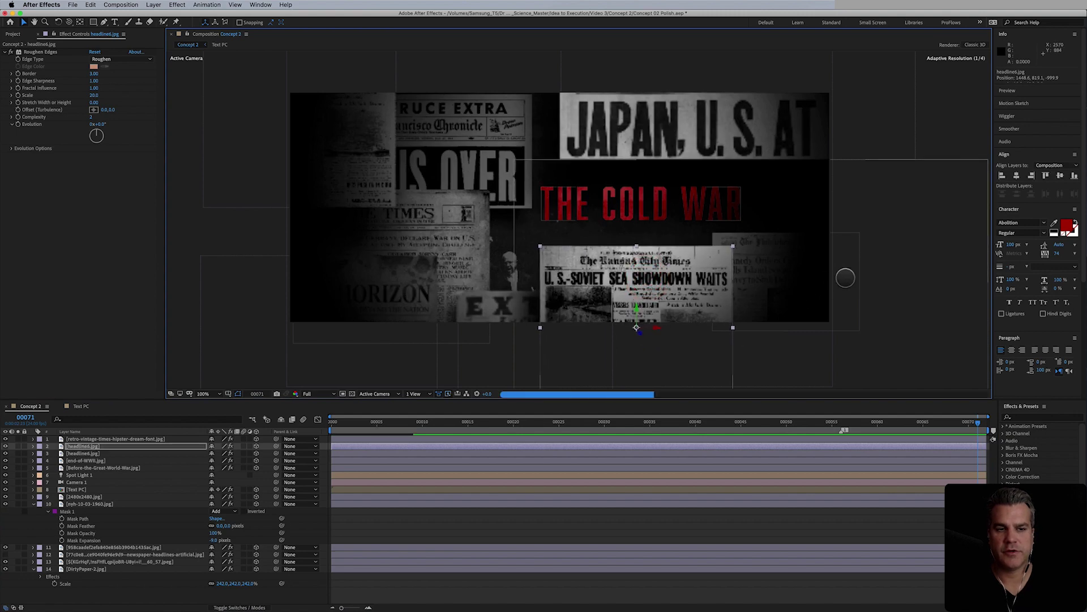
- Nudge THE COLD WAR title up slightly and keep the Kansas City Times clipping visible
click(746, 531)
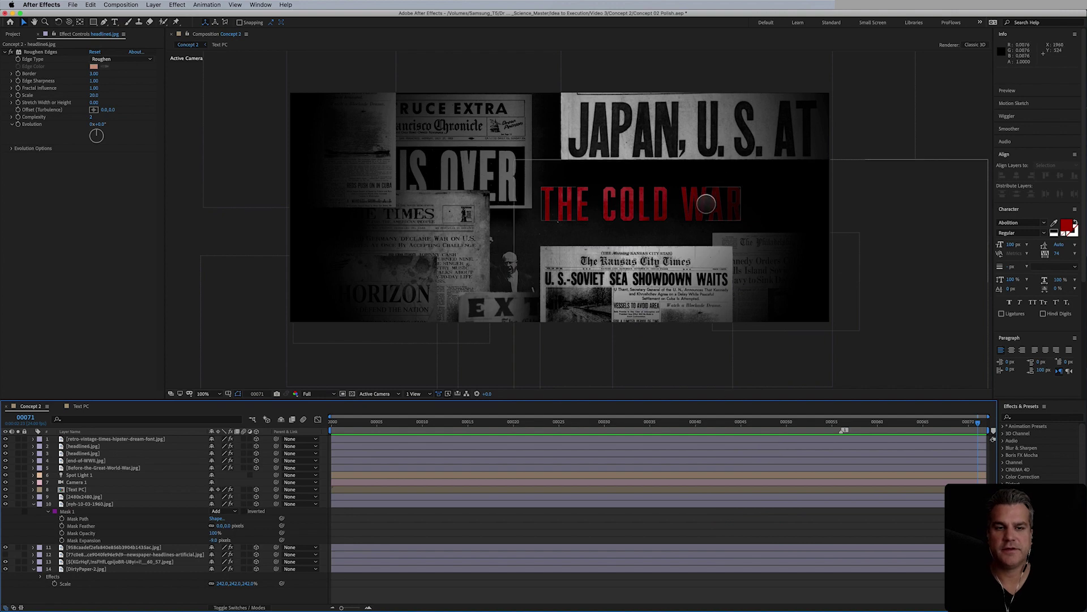
drag(705, 203, 706, 197)
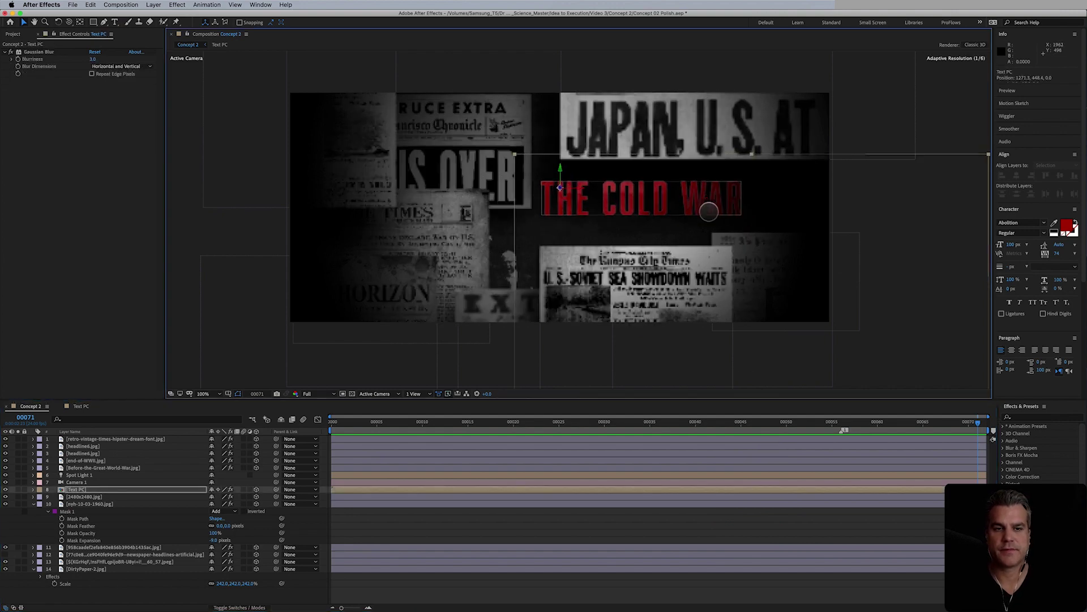
click(743, 517)
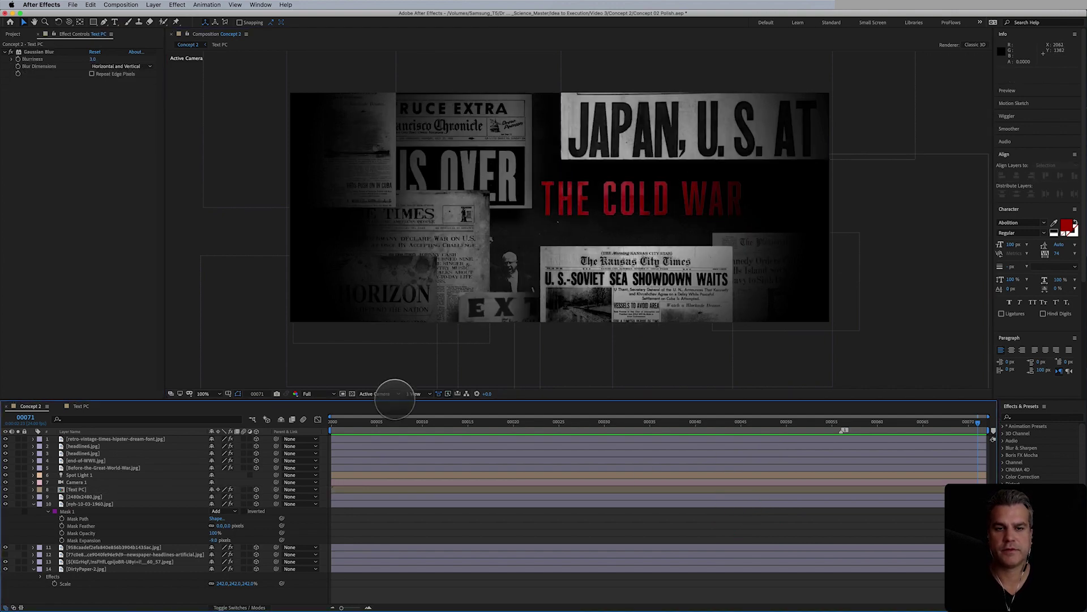
click(683, 295)
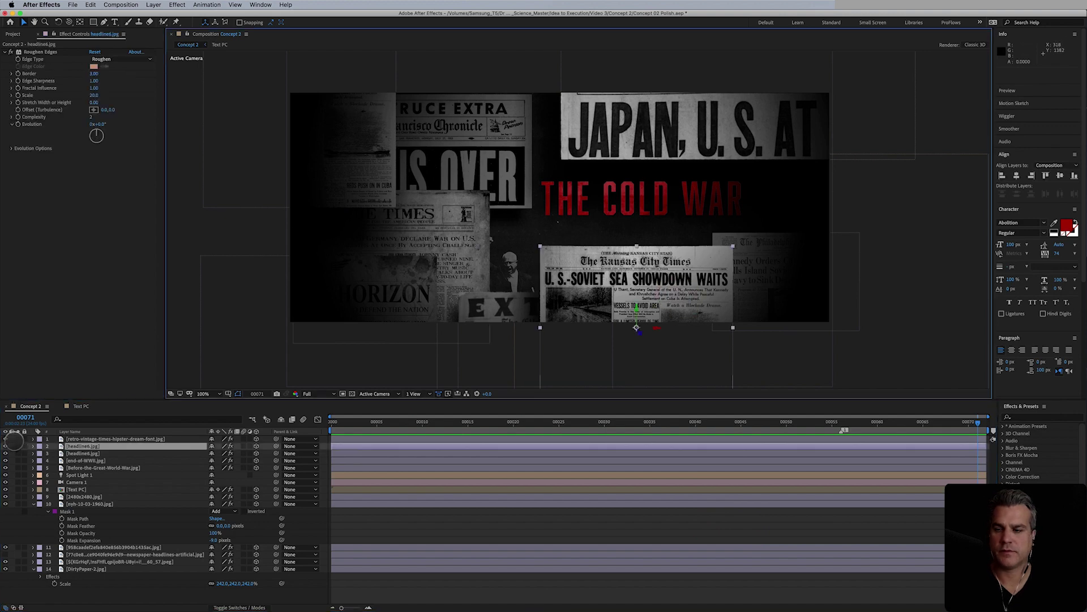
click(5, 446)
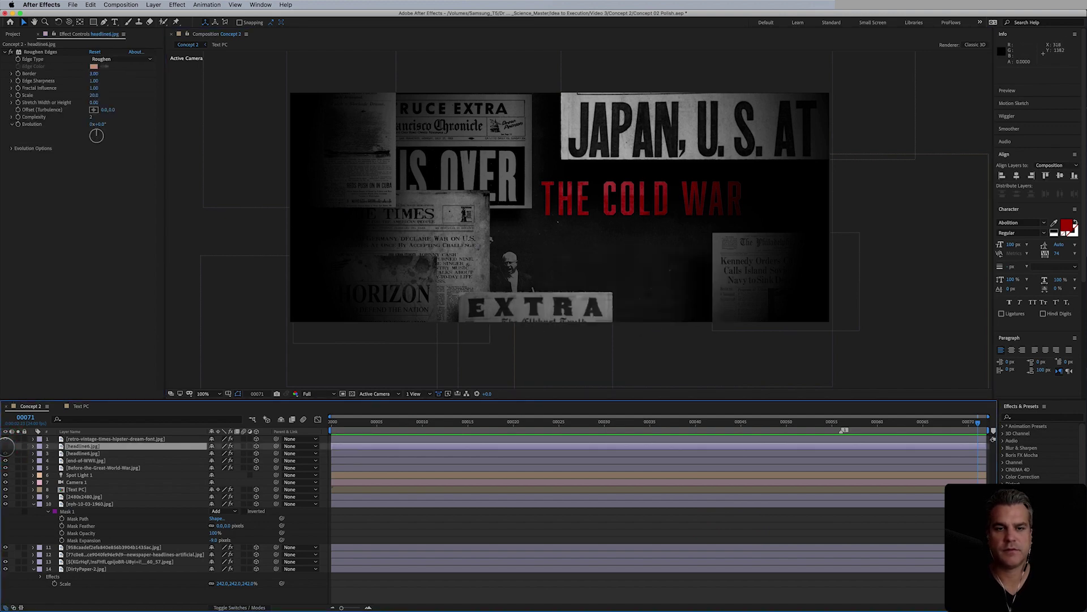
click(6, 446)
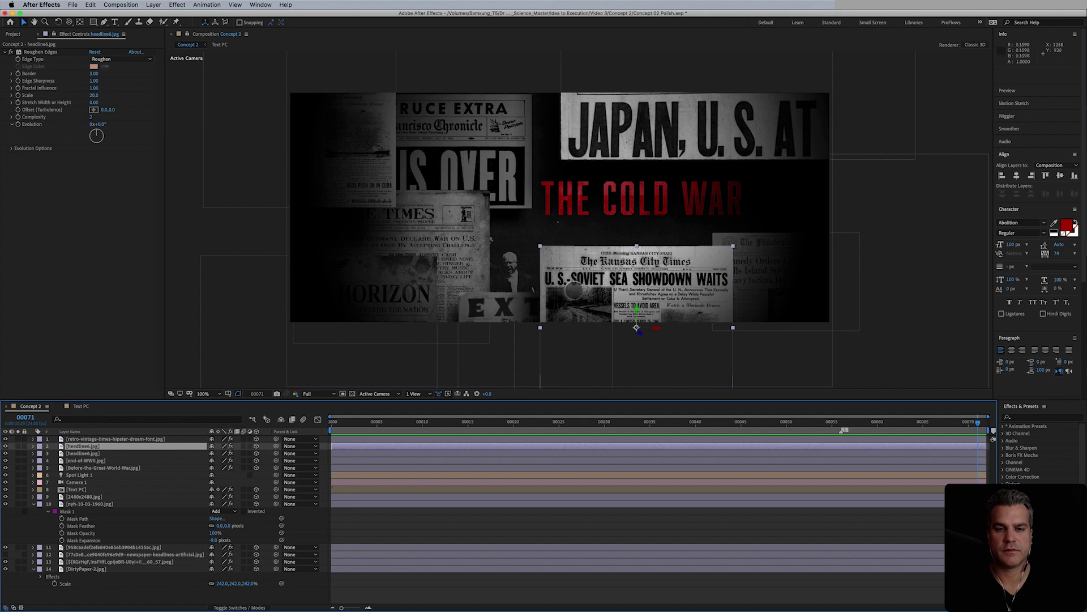
- Darken the Kansas City Times clipping with an Exposure effect at about -1.93
click(176, 4)
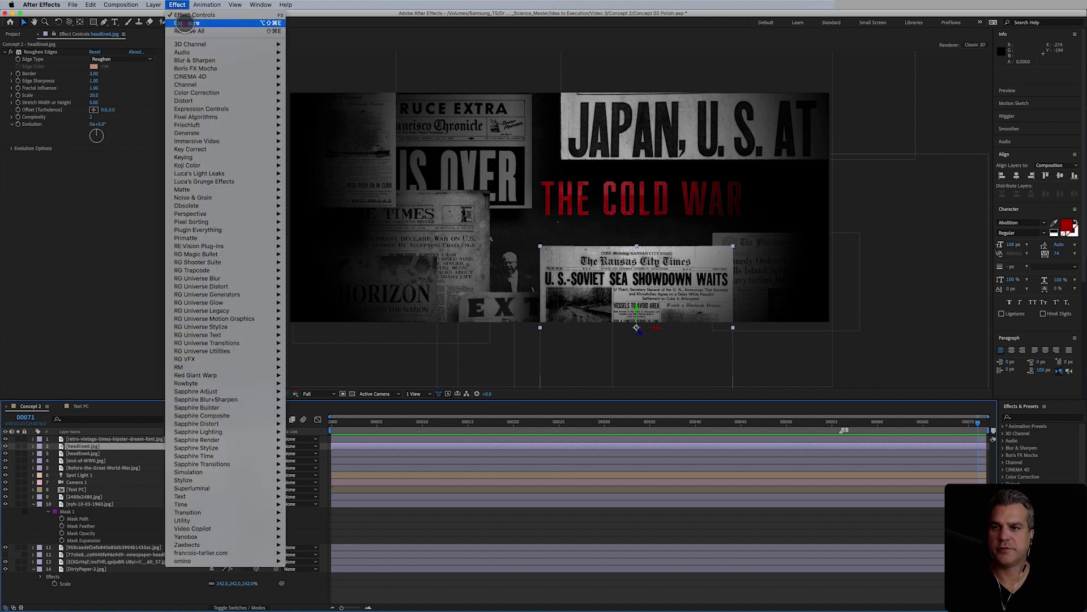
click(187, 23)
drag(95, 178, 226, 275)
click(581, 524)
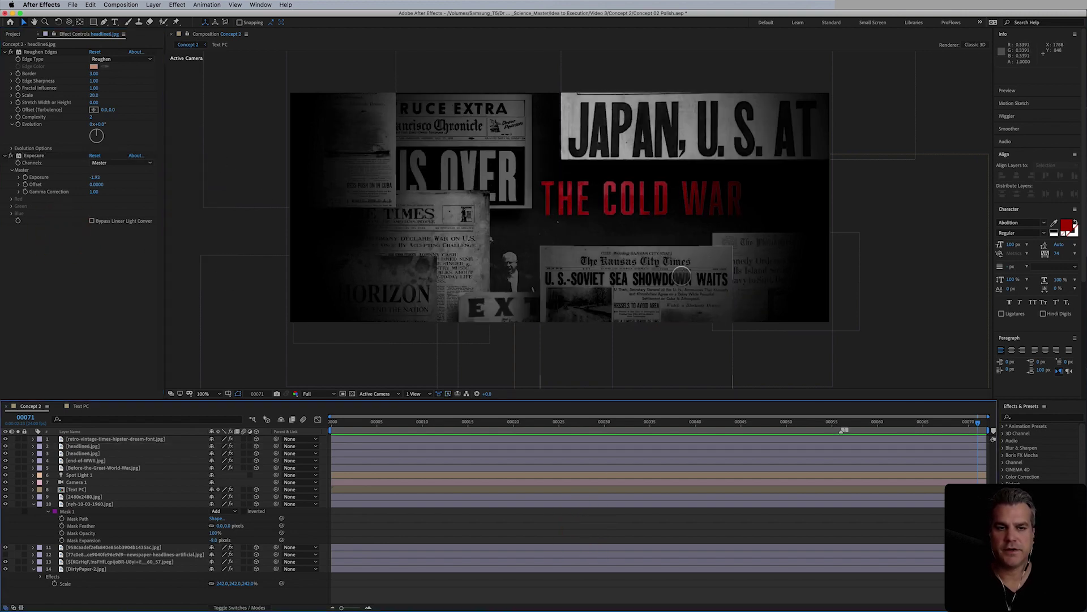
click(33, 504)
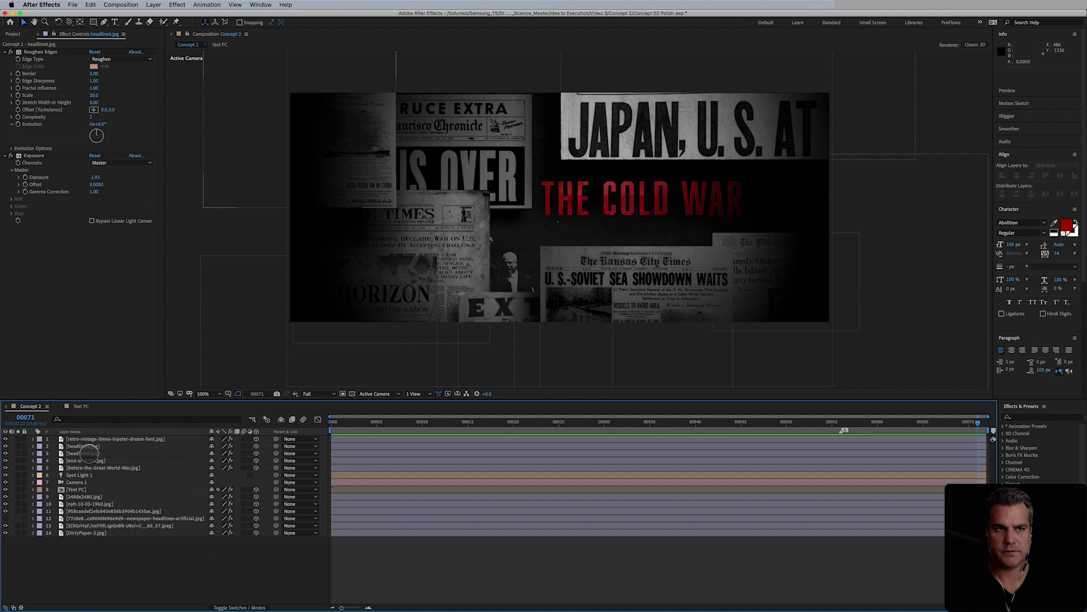
click(88, 447)
click(129, 439)
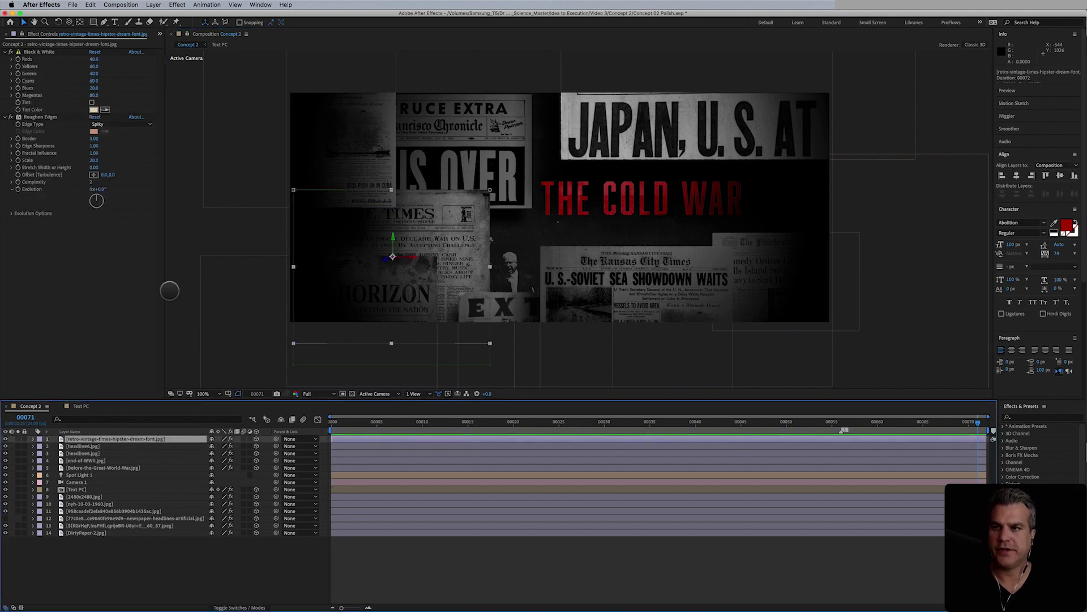
- Add a new adjustment layer on top named FX 1
click(154, 5)
mouse_move(231, 16)
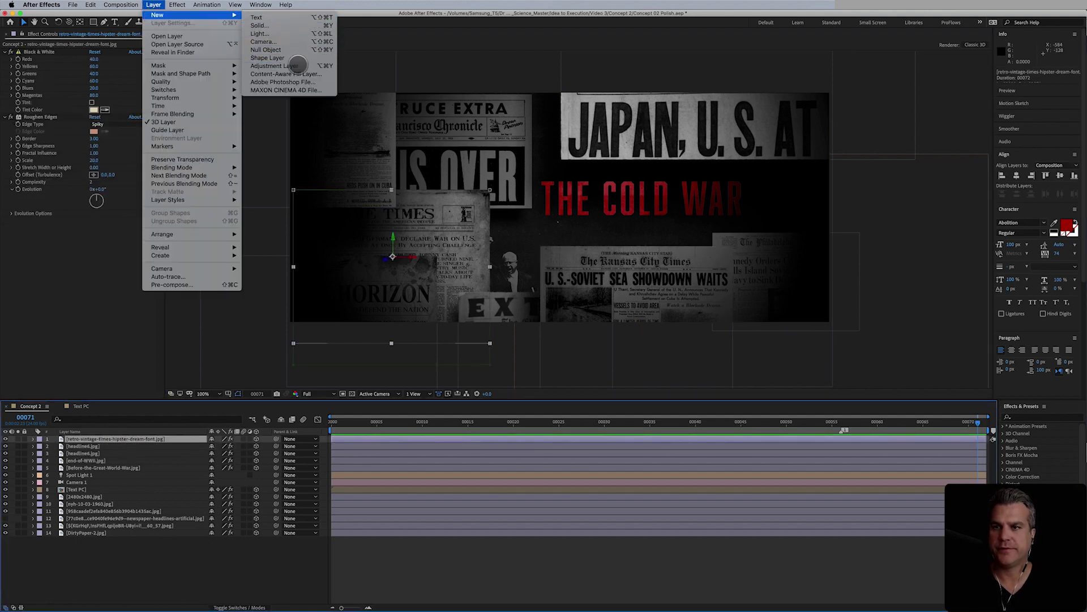
click(297, 66)
key(Return)
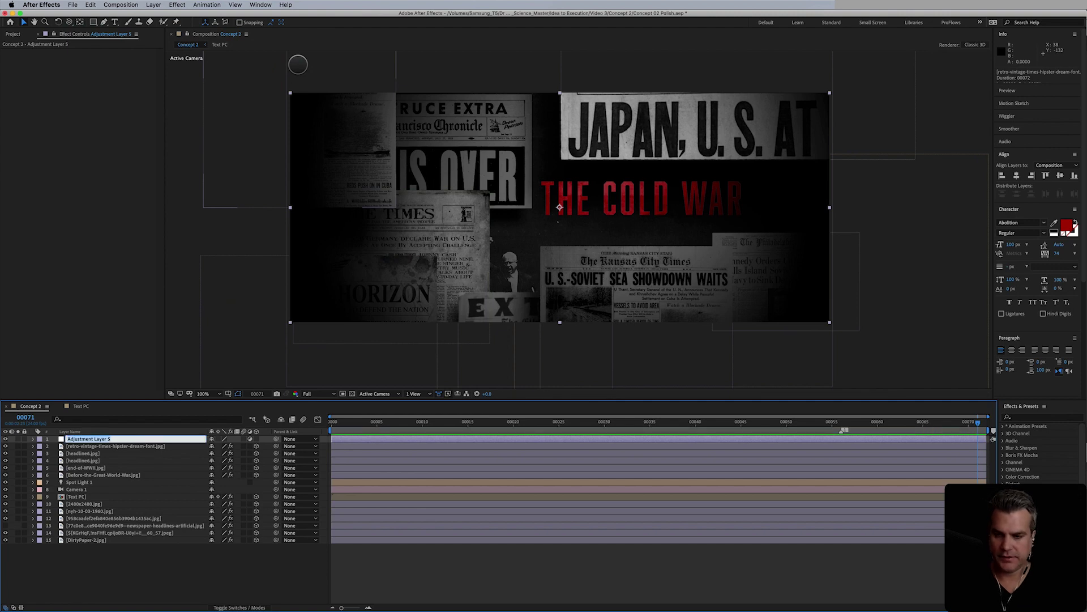
text(FX)
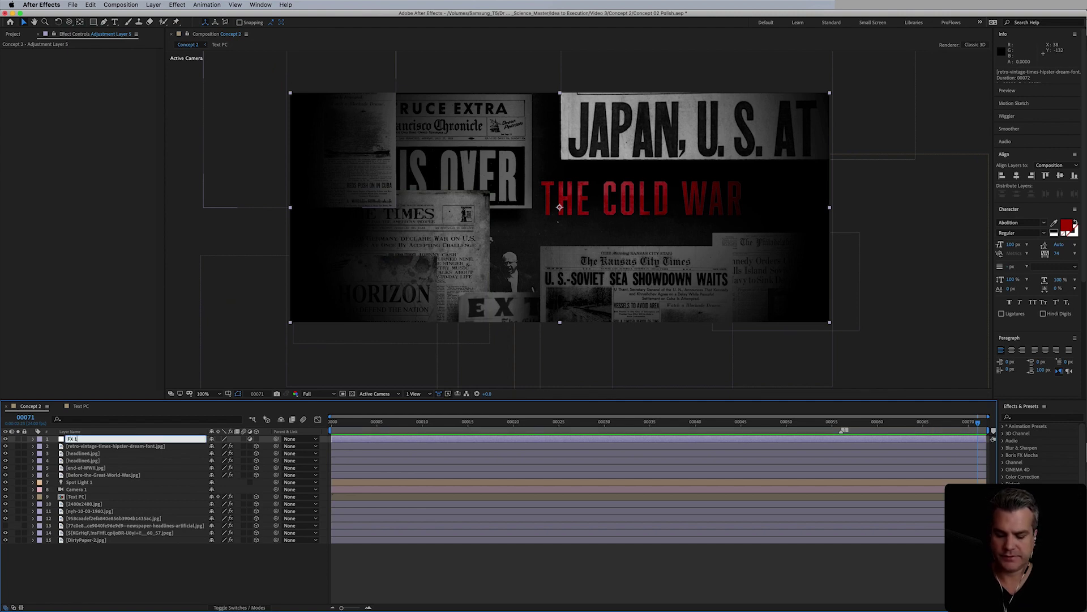
text( 1)
key(Return)
- Apply Fast Box Blur to FX 1 with radius 50 and Repeat Edge Pixels on
click(177, 5)
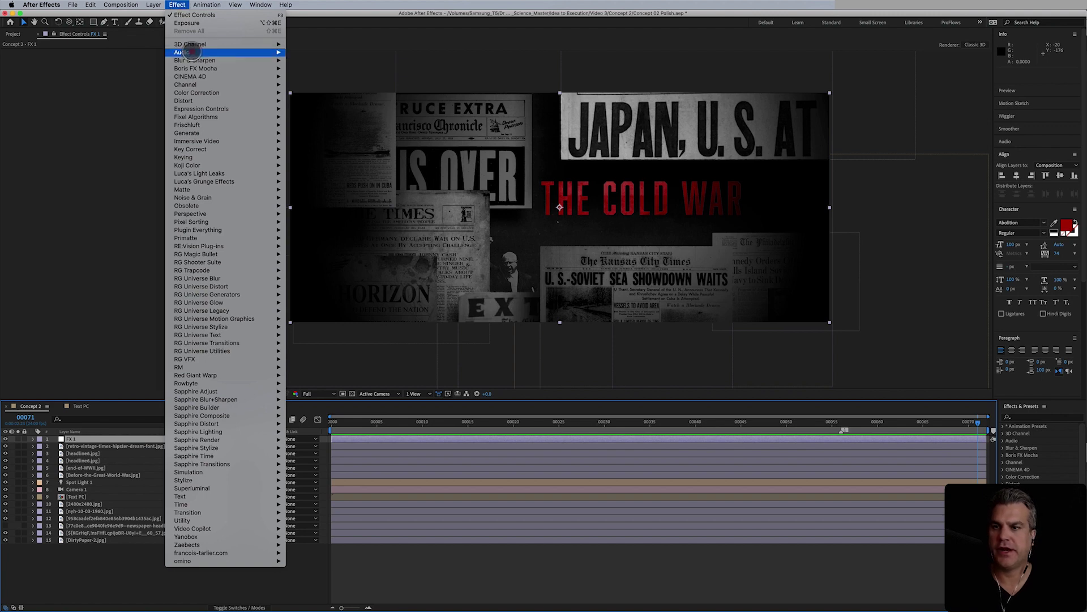
mouse_move(266, 60)
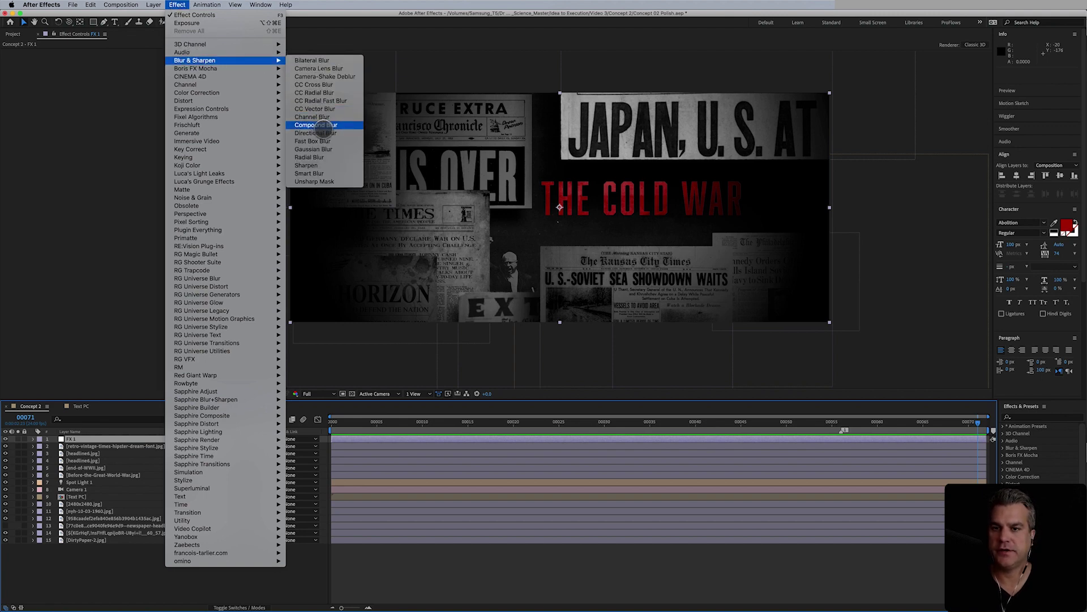
click(312, 141)
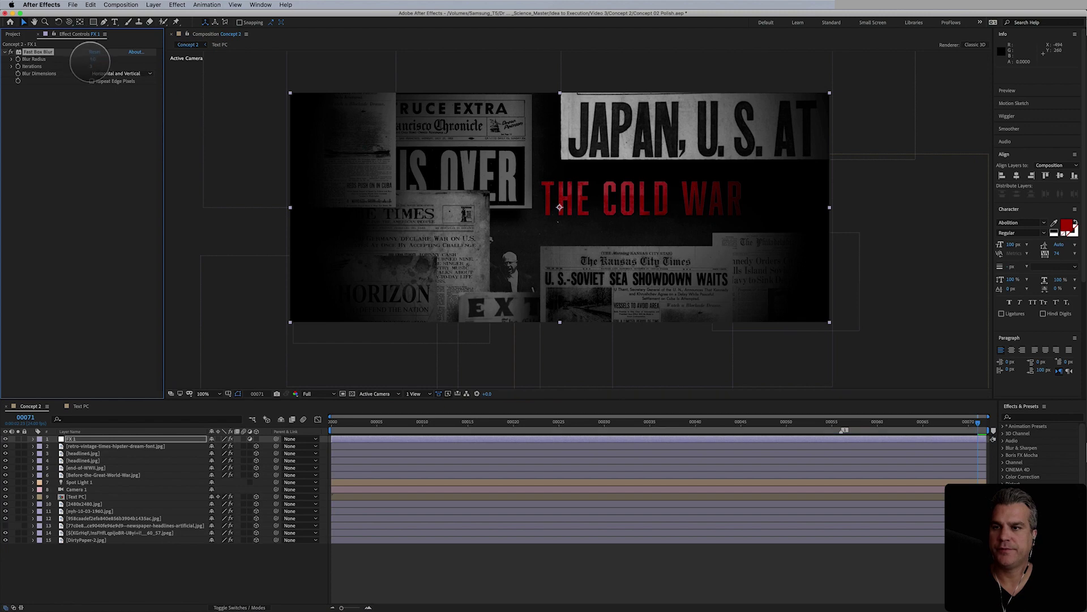
click(92, 81)
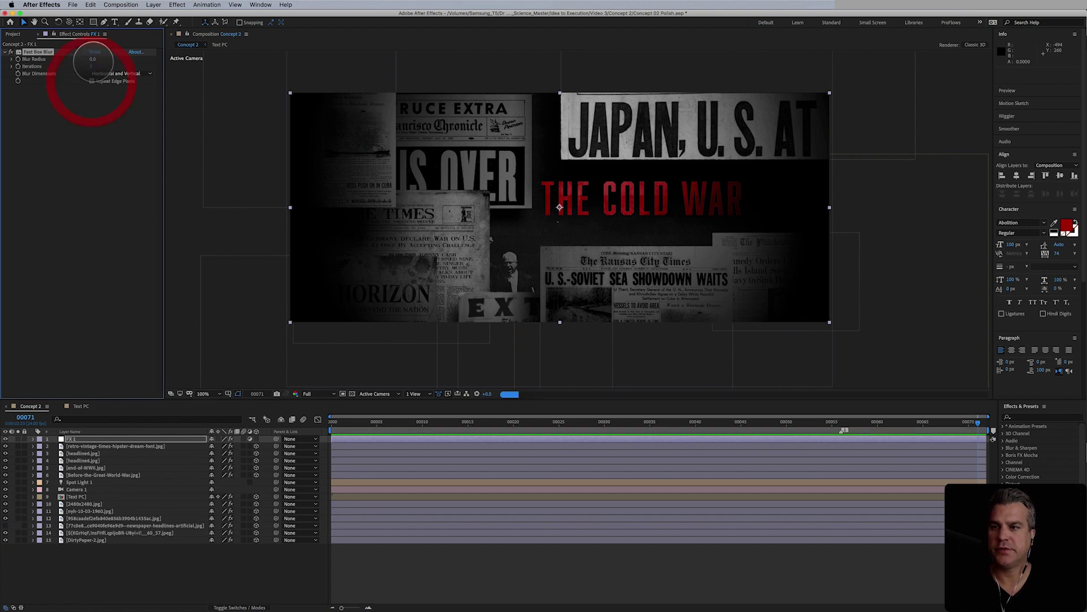
click(94, 59)
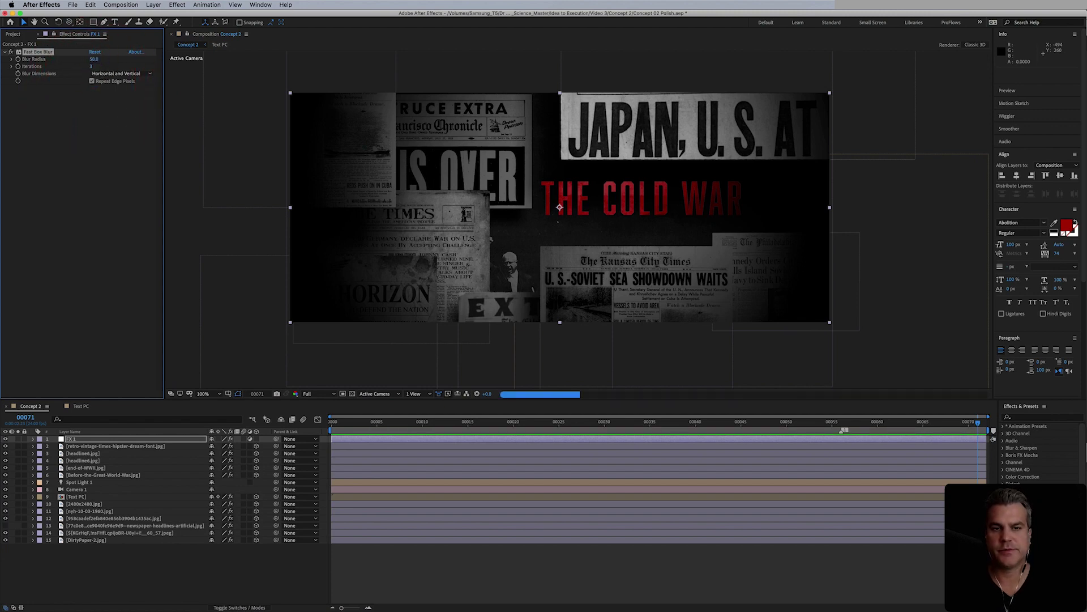
click(107, 59)
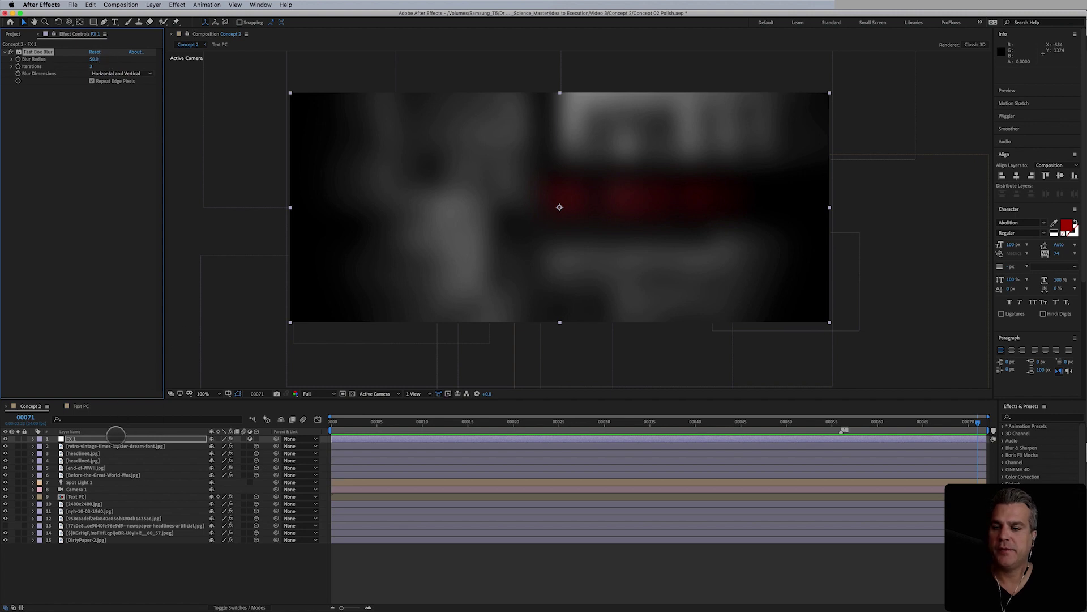
- Set FX 1's blend mode to Screen and compare the glow with the blur toggled
click(114, 439)
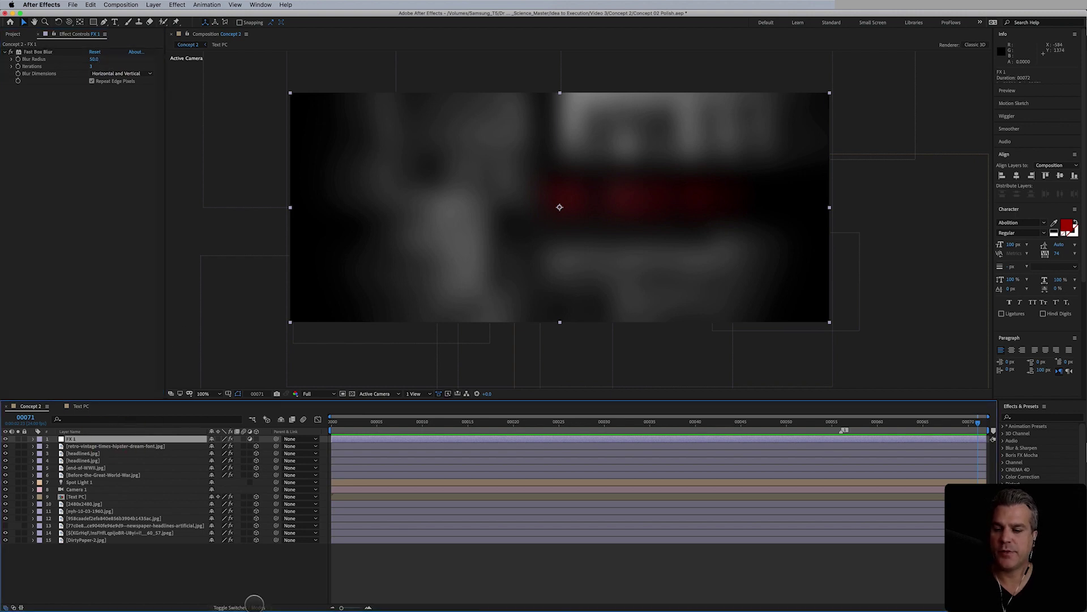
click(252, 604)
click(226, 439)
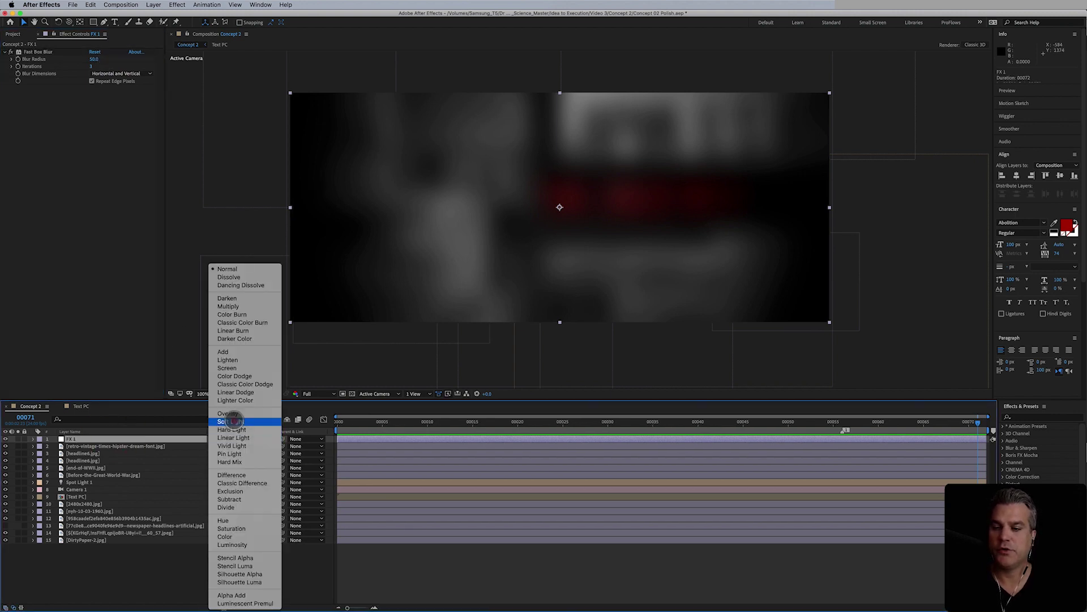
click(230, 368)
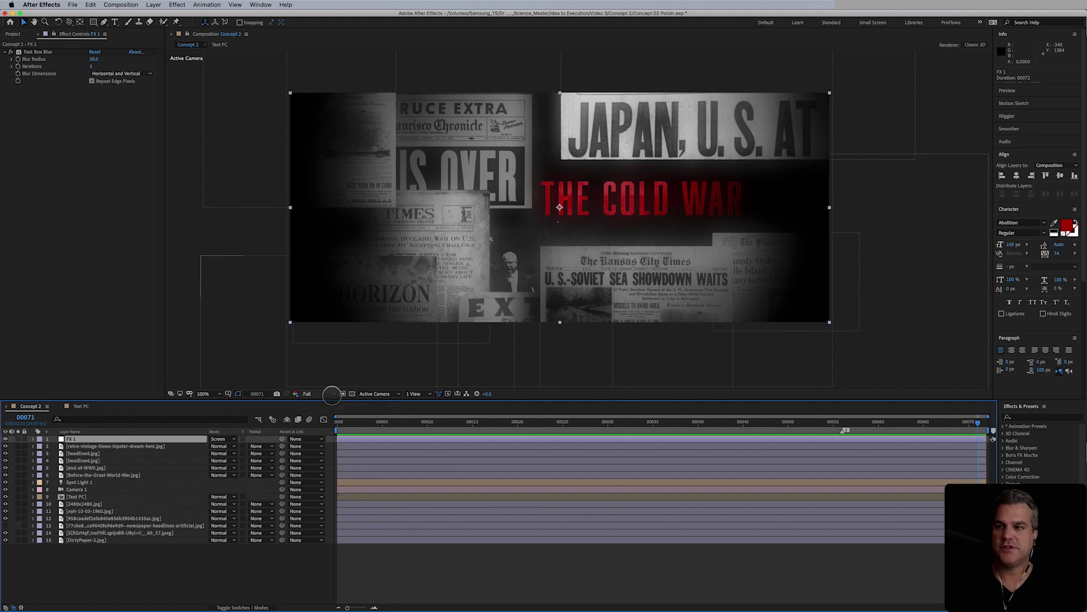
click(88, 441)
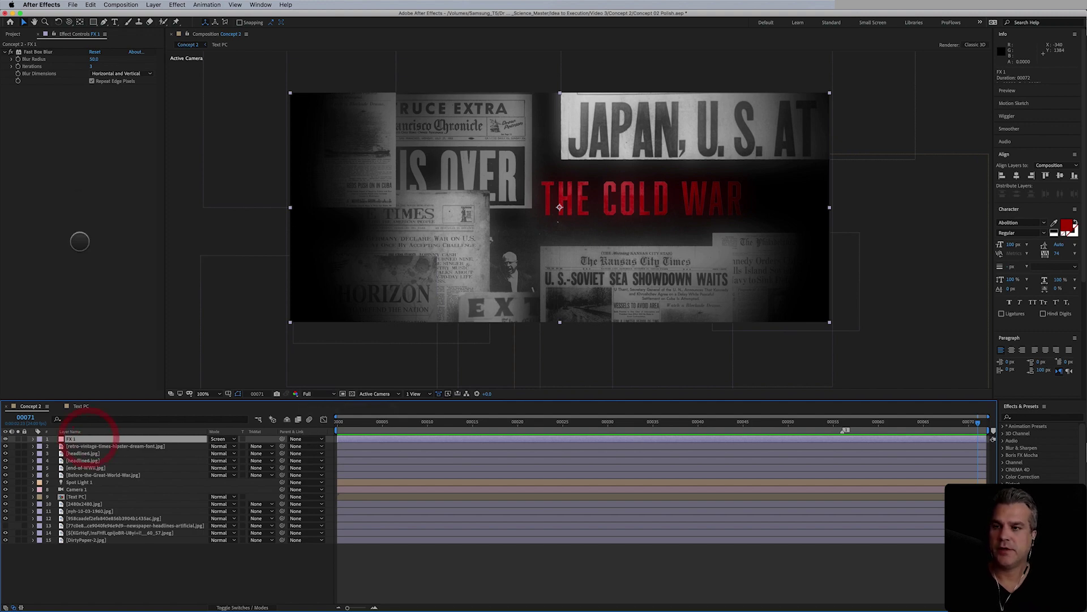
click(11, 52)
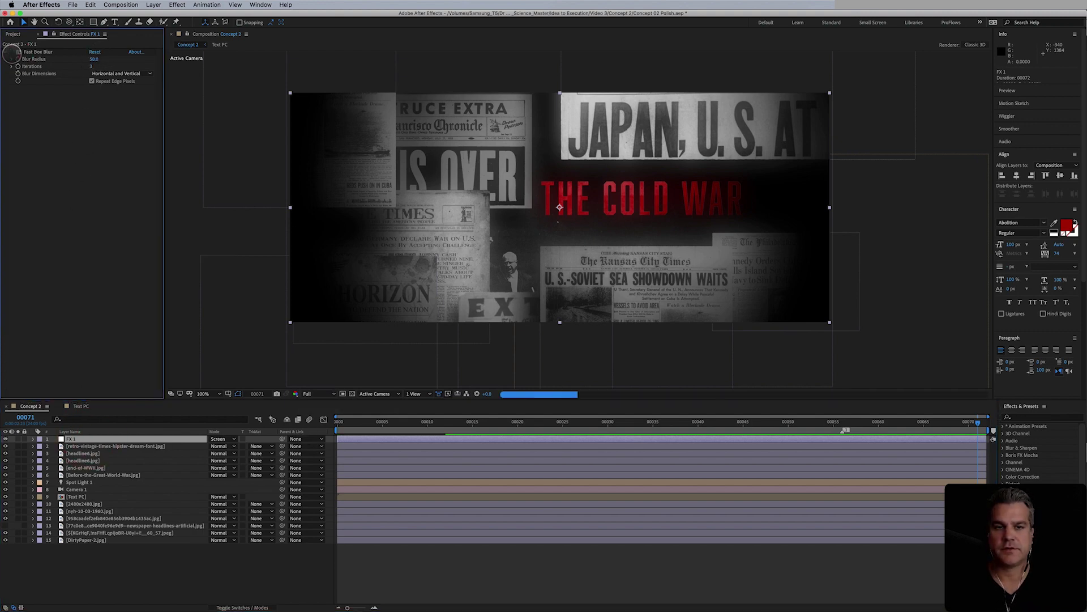
click(12, 53)
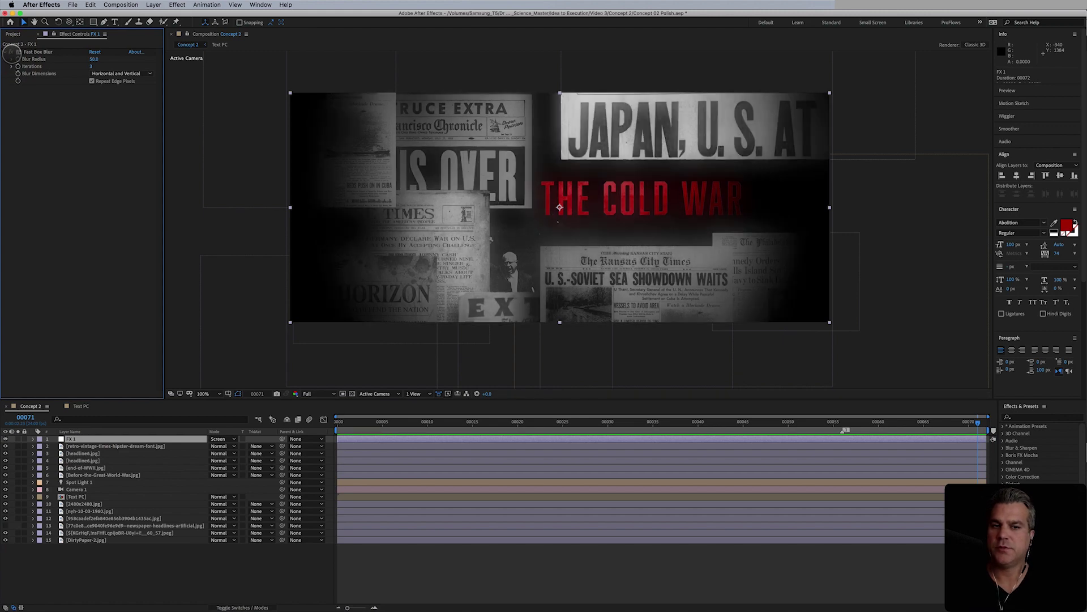
- Add another adjustment layer on top named FX 2
click(153, 4)
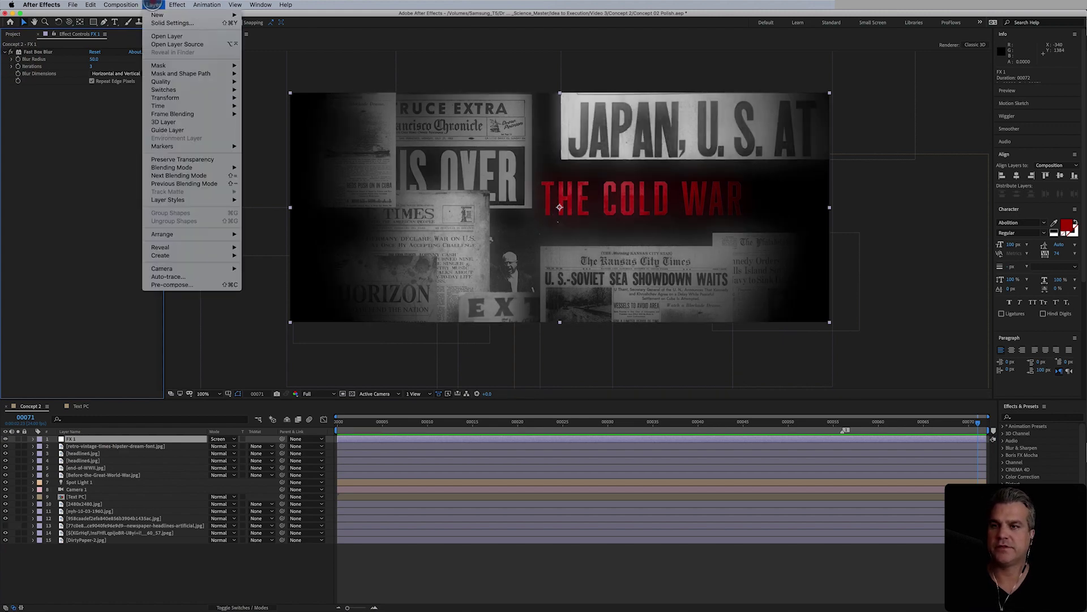
mouse_move(233, 16)
click(283, 66)
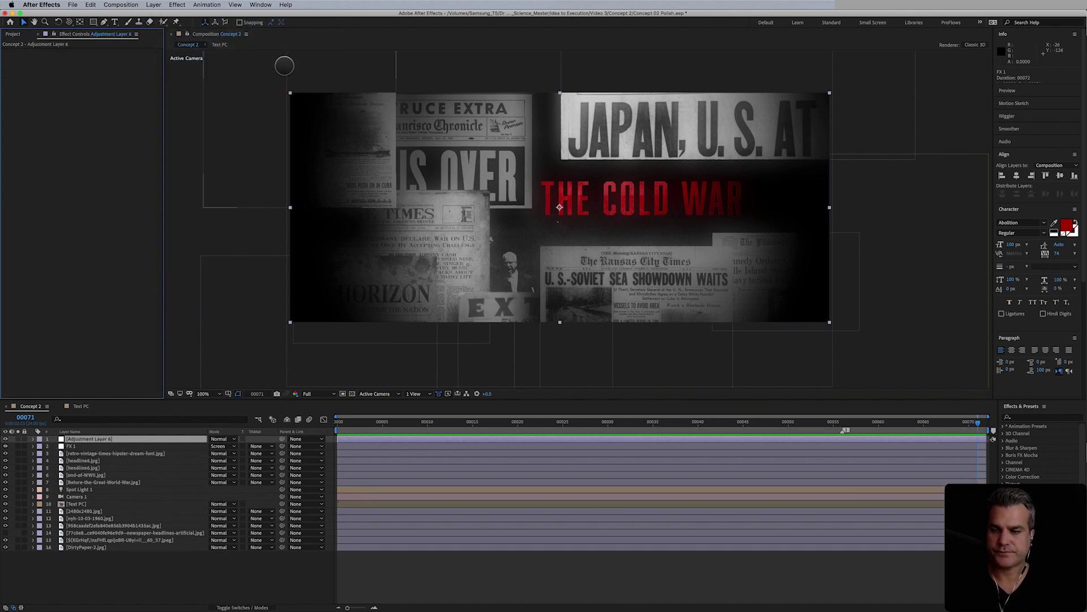
click(132, 437)
key(Return)
text(F)
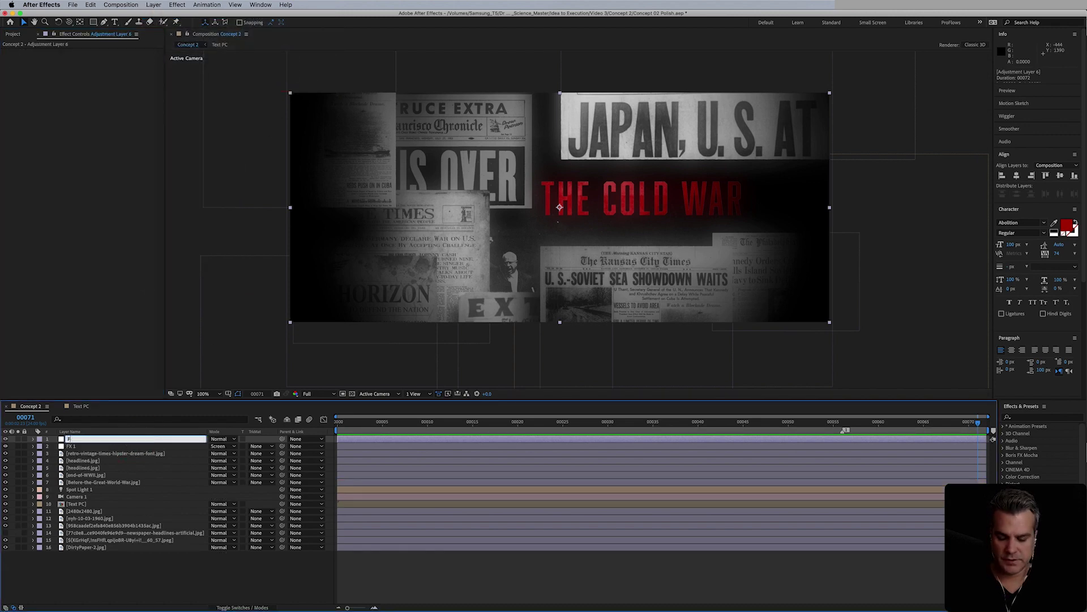
text(X 2)
key(Return)
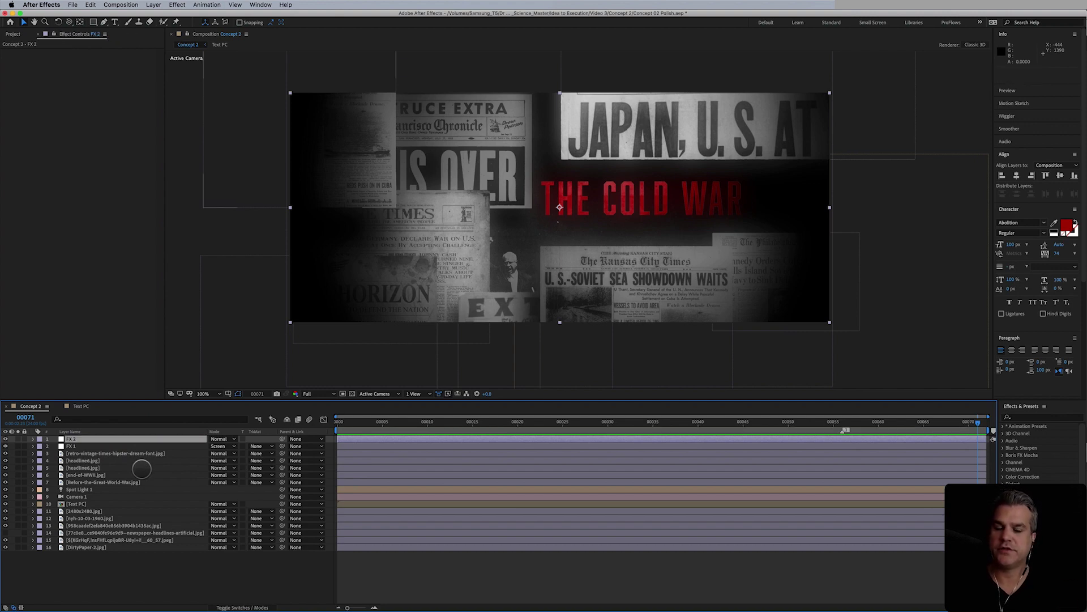
- Set FX 1's opacity to 65% and compare the look with it hidden
click(93, 446)
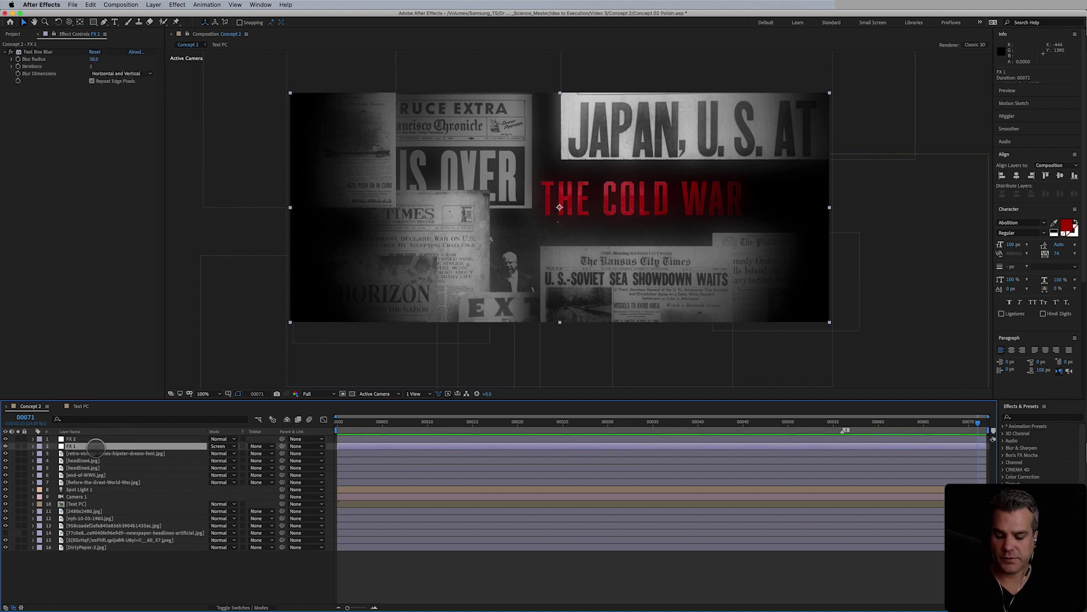
key(t)
click(213, 454)
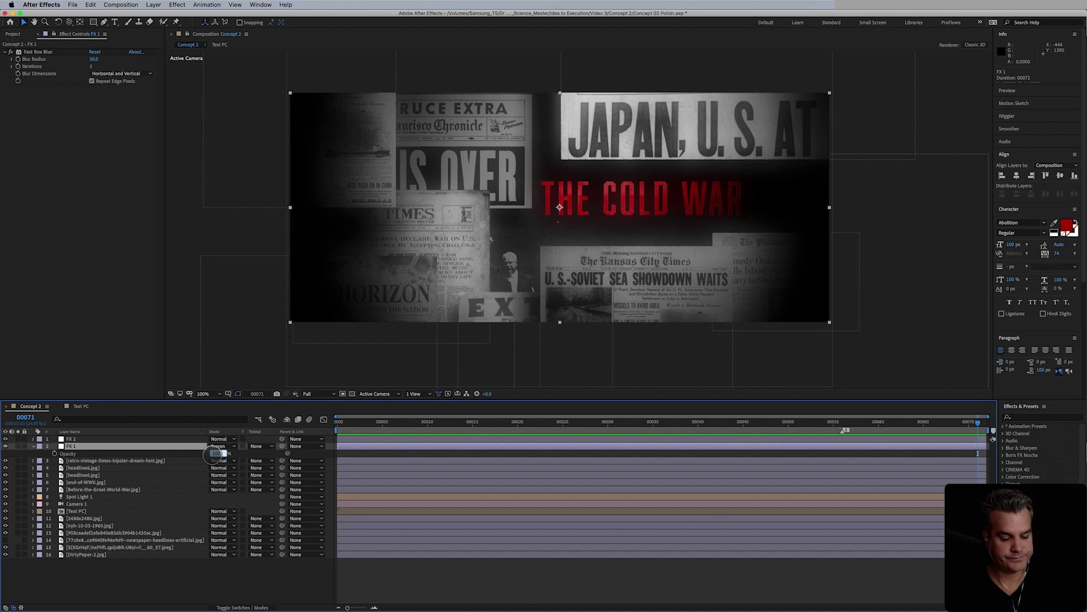
text(65)
key(Return)
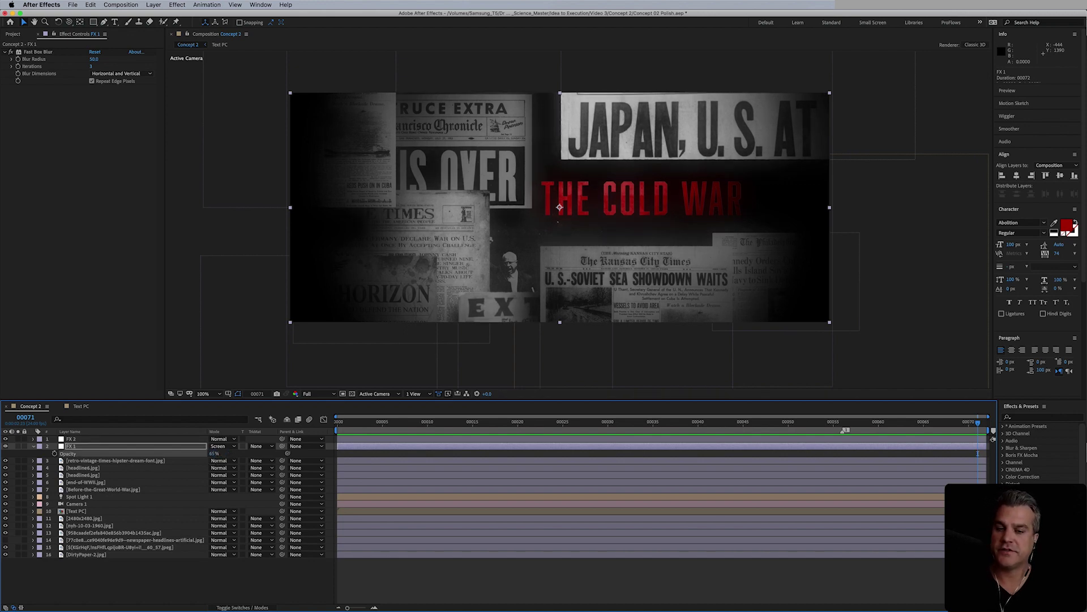
click(14, 452)
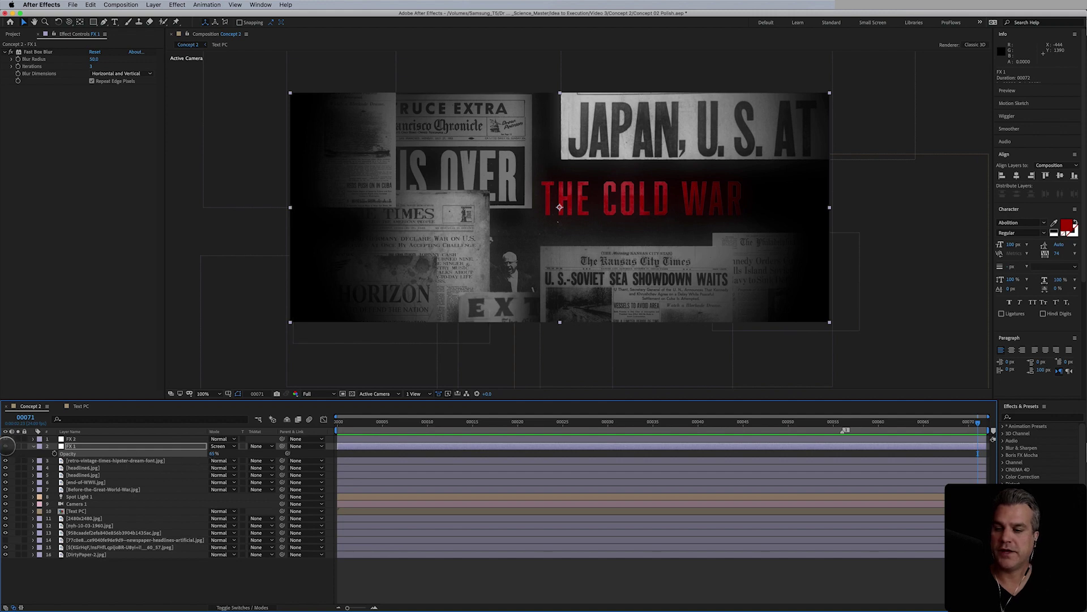
click(6, 445)
click(6, 445)
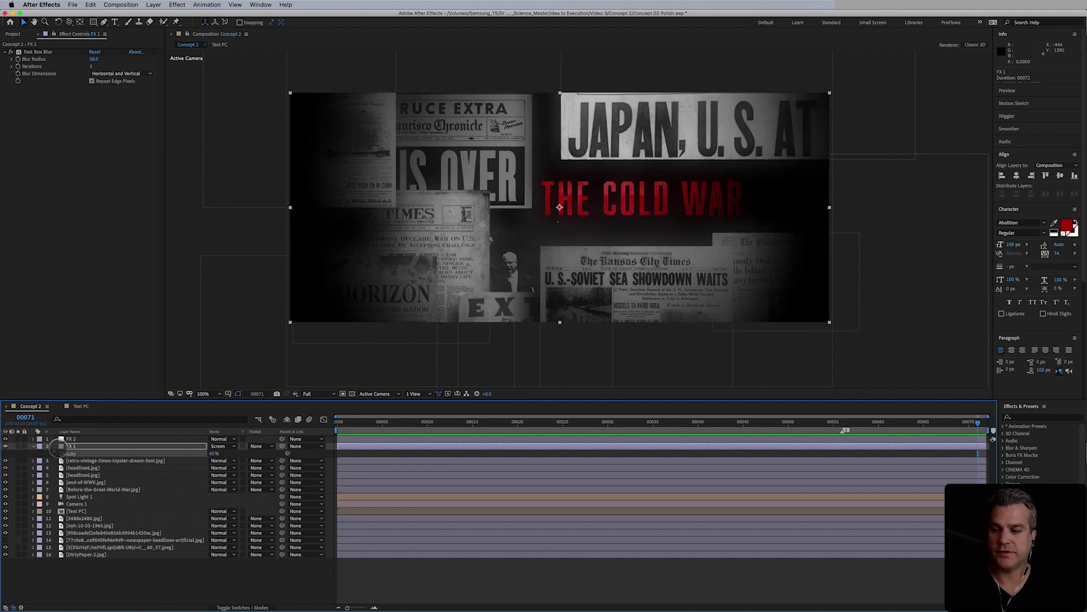
- Make FX 2 the active layer and collapse FX 1's Opacity property
click(35, 445)
click(71, 438)
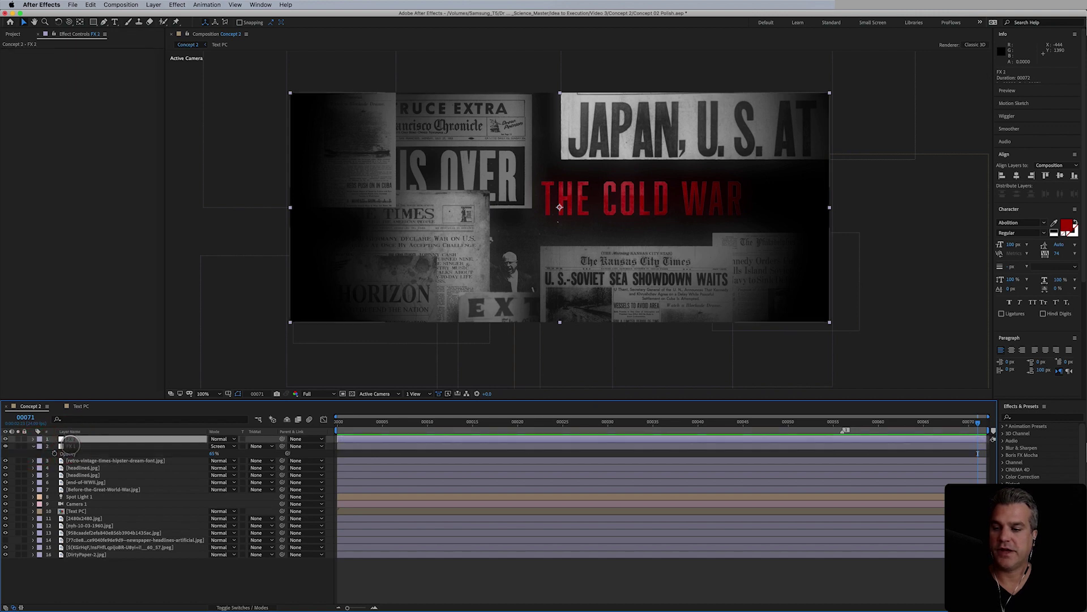
click(33, 446)
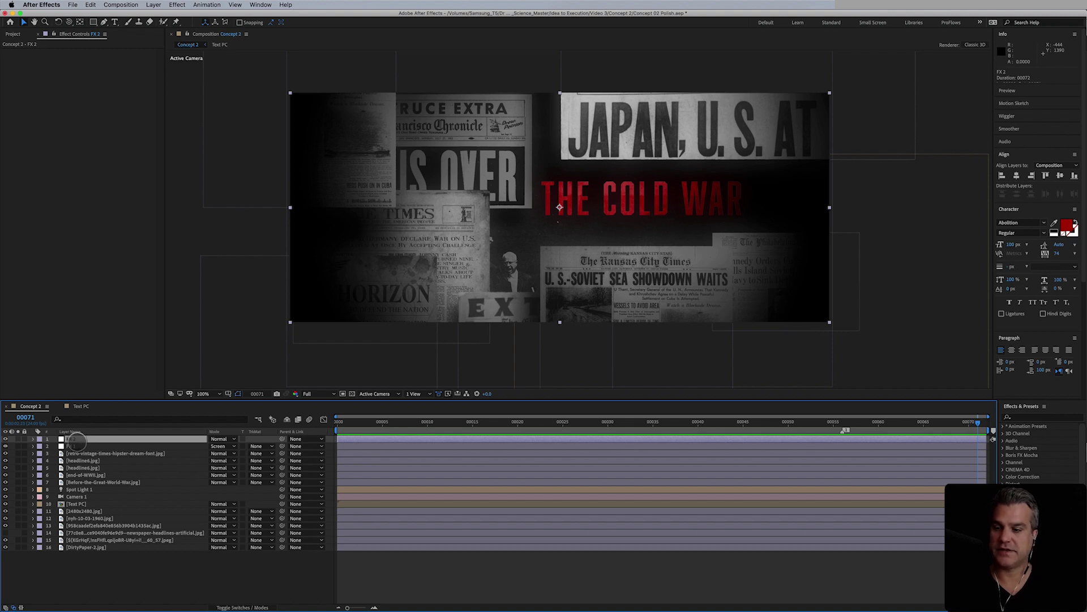
- Apply the Add Grain effect from Noise & Grain to FX 2
click(178, 4)
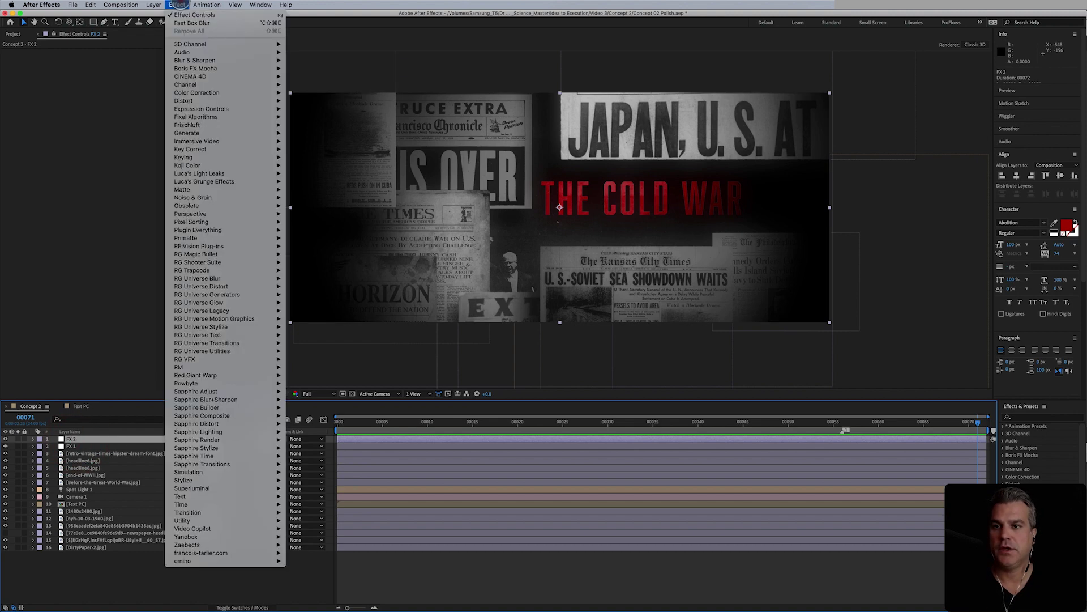
click(205, 131)
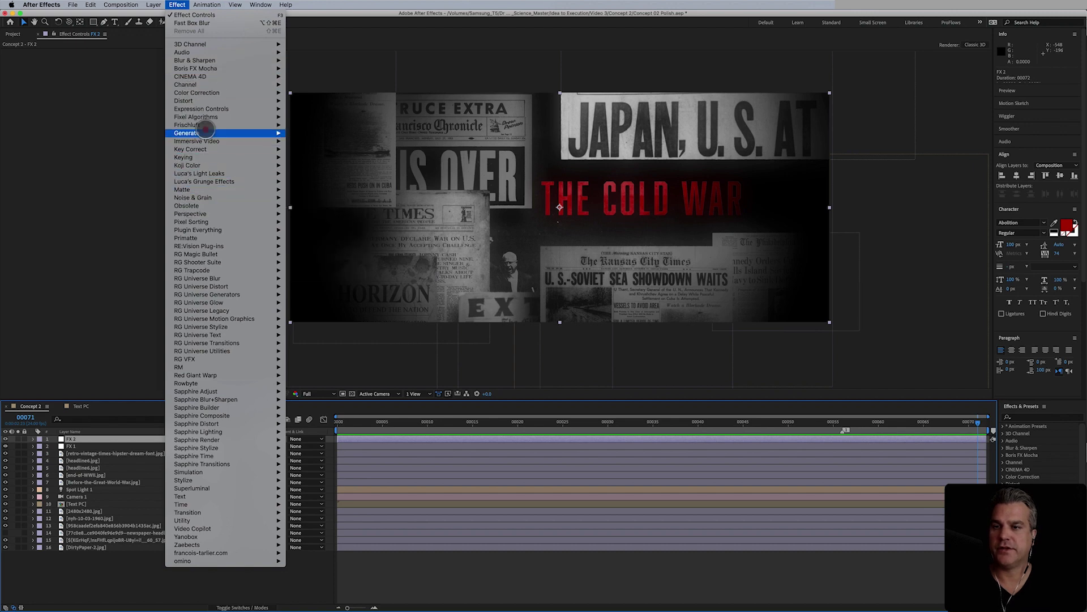
click(207, 199)
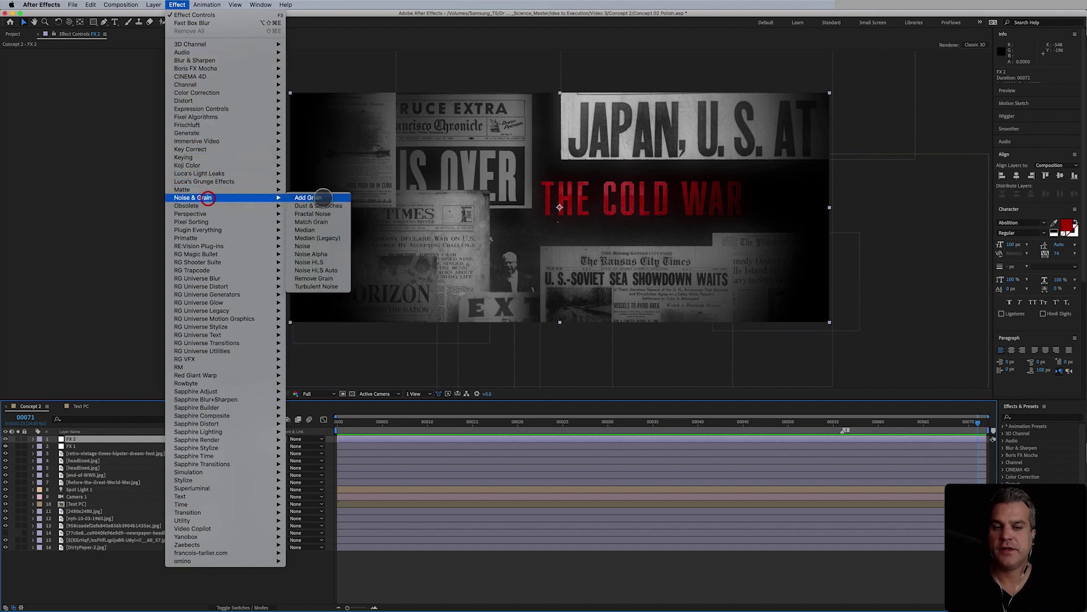
click(317, 197)
- Set Add Grain's Viewing Mode to Final Output and Preset to Eastman Color Neg II 100T
click(114, 60)
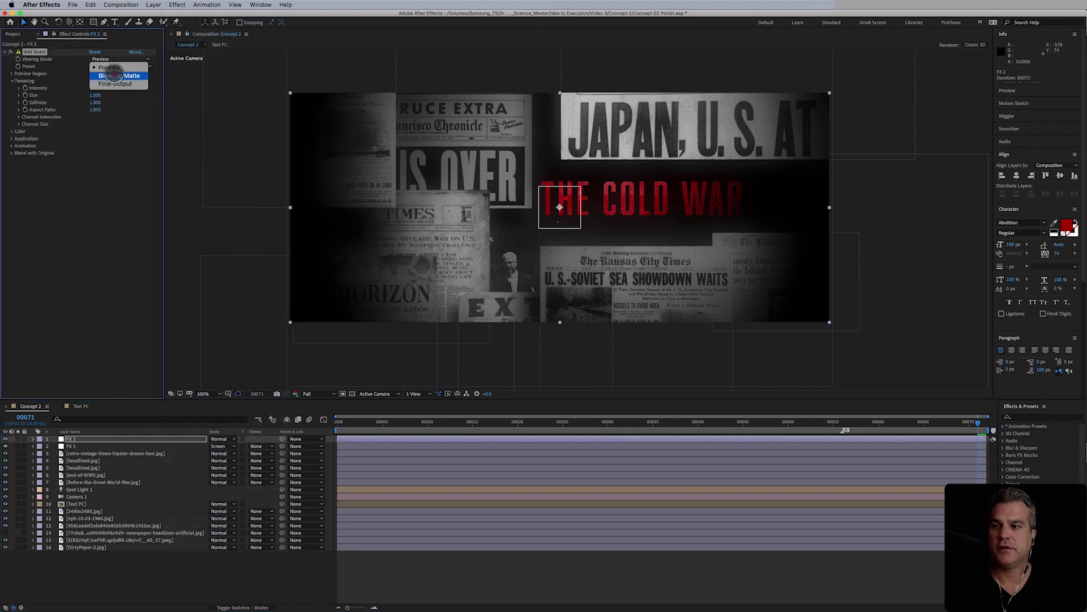
click(115, 84)
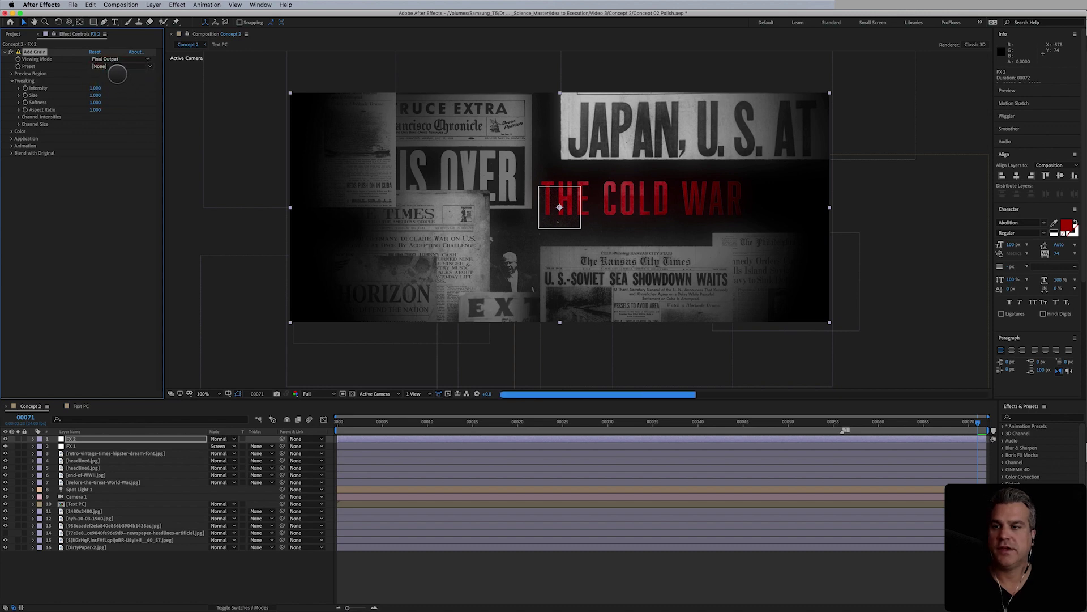
click(120, 65)
click(146, 88)
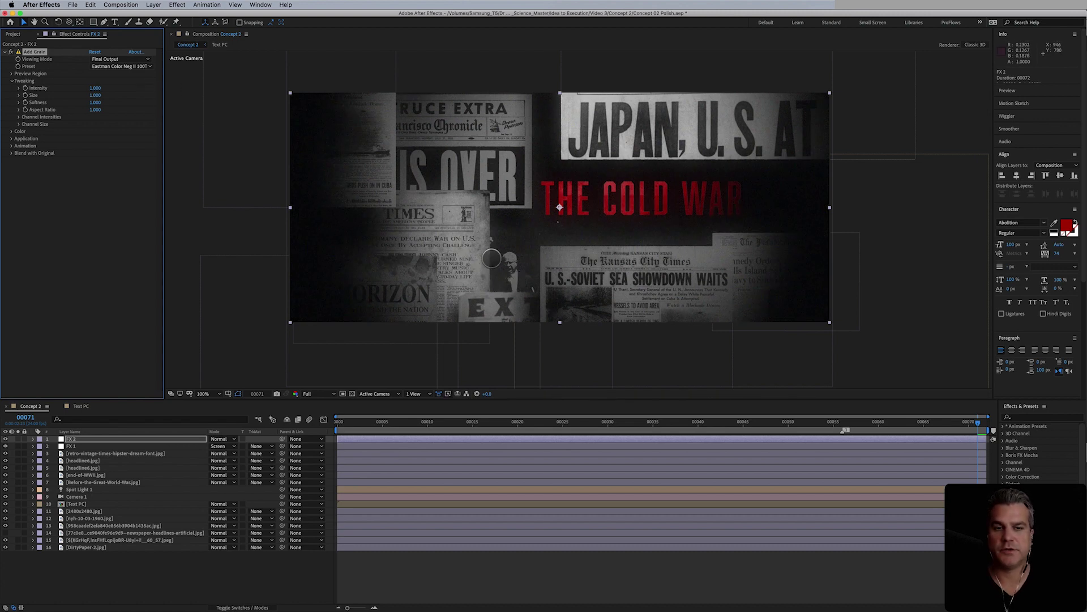
- Apply Quick Chromatic Aberration 2 from Plugin Everything to FX 2
click(177, 6)
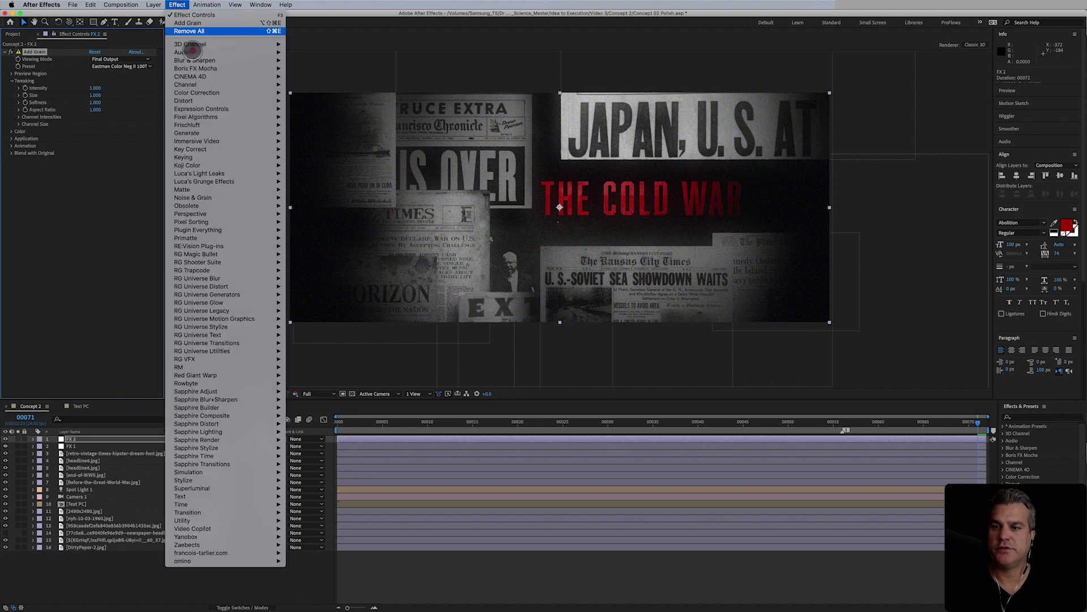
mouse_move(213, 260)
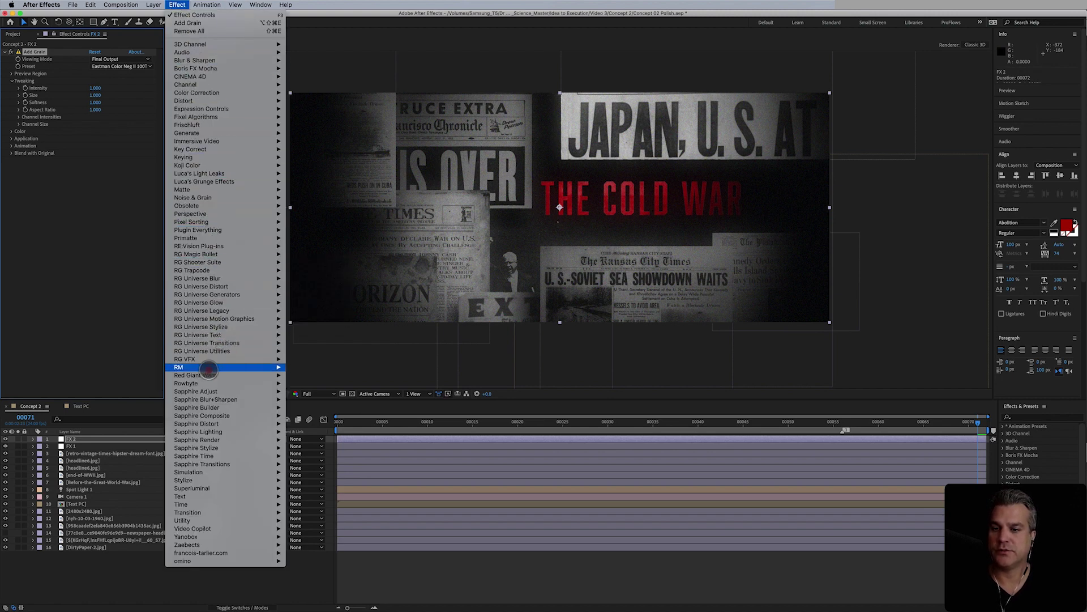
mouse_move(222, 230)
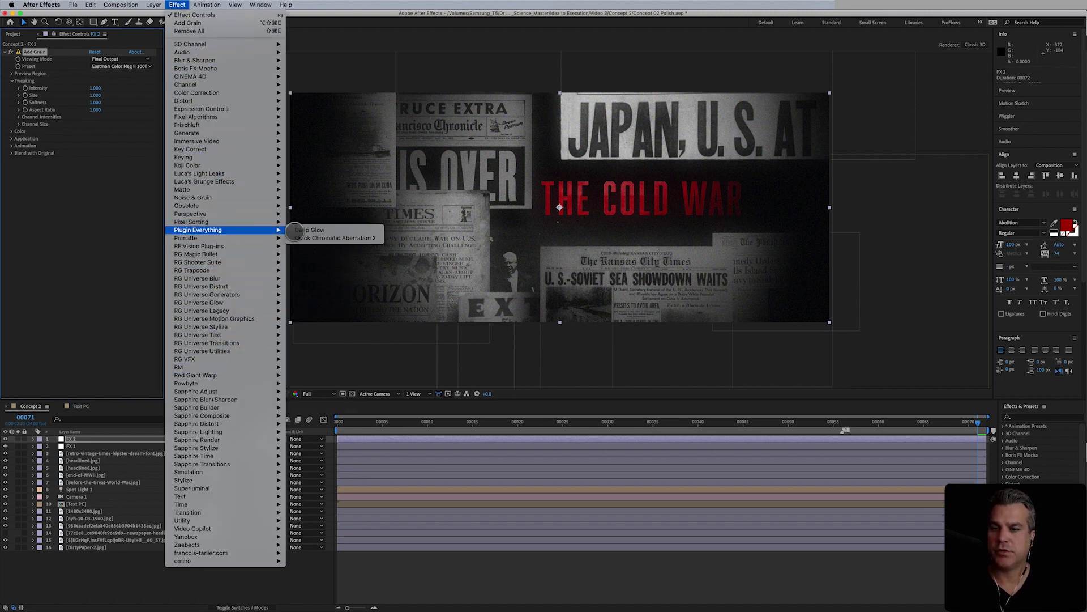
click(342, 239)
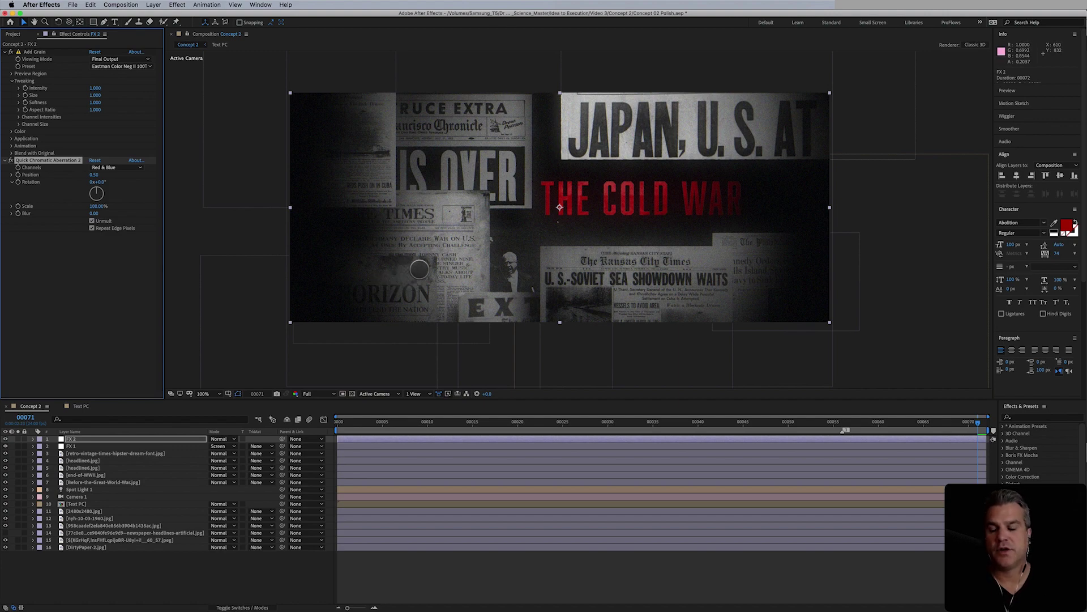
- Try the Red & Green and Green & Blue channel splits, then settle on Red & Blue
scroll(419, 270, up, 3)
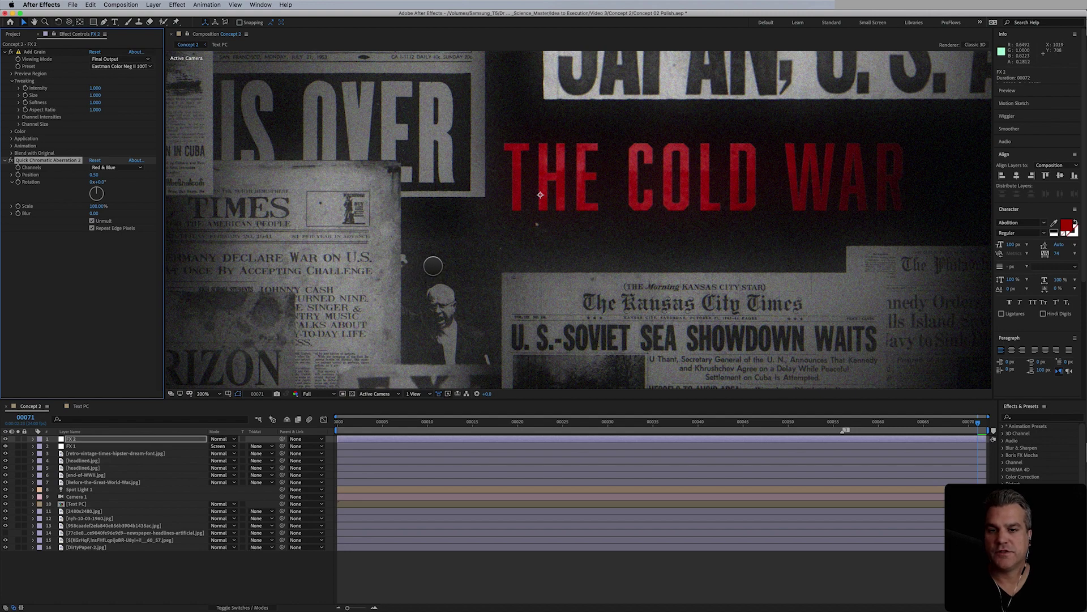
click(115, 168)
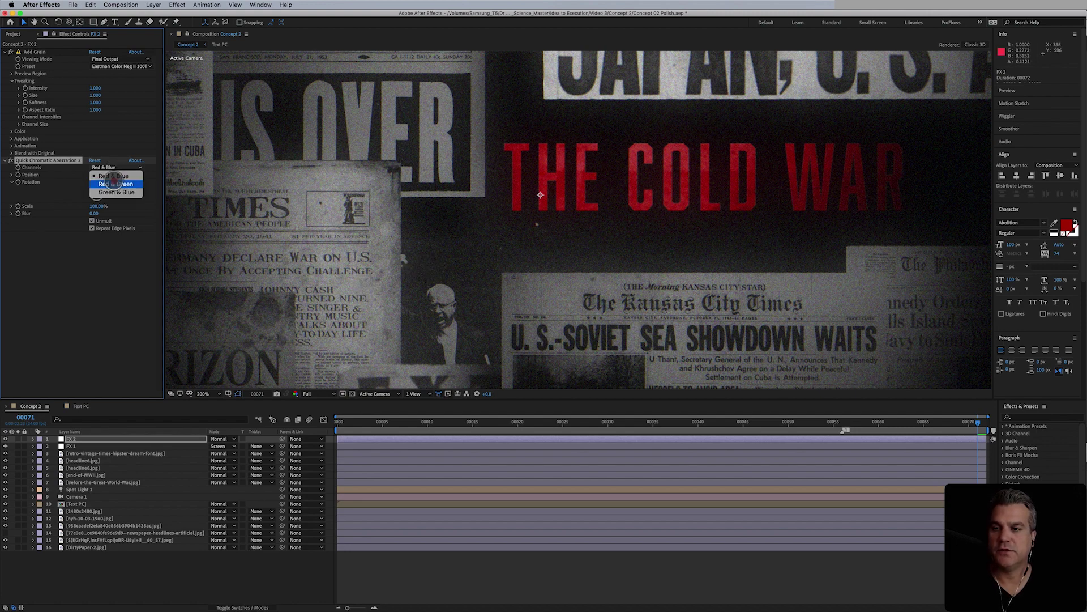
click(115, 184)
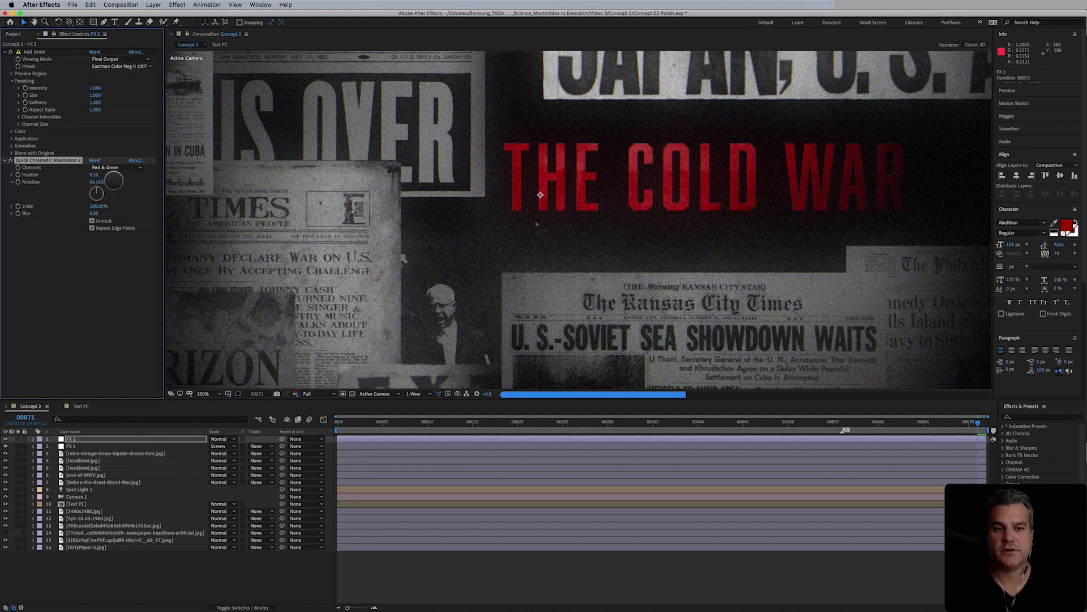
key(comma)
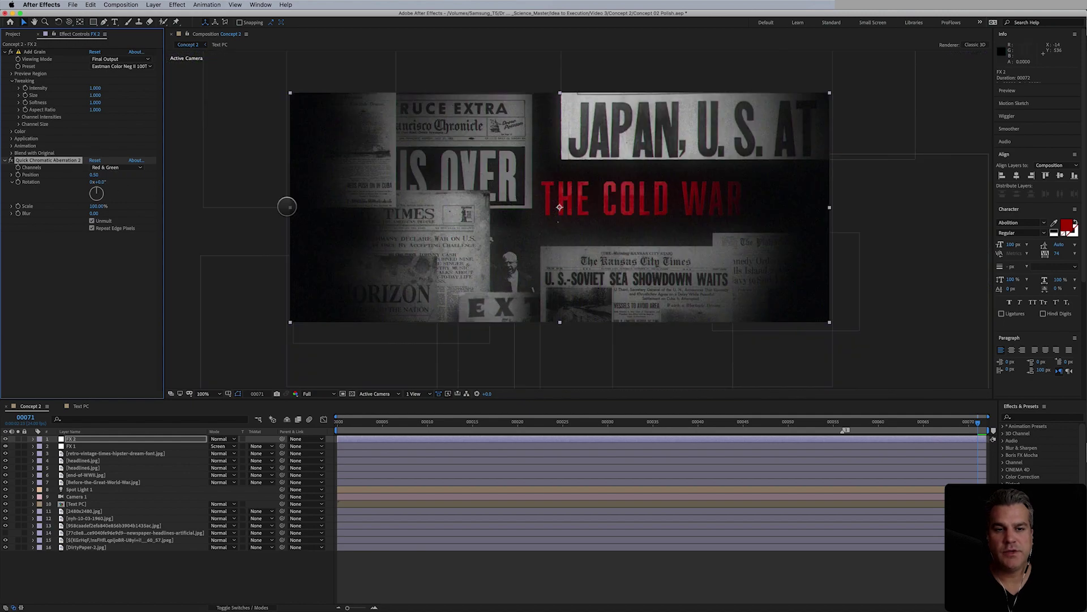
click(124, 171)
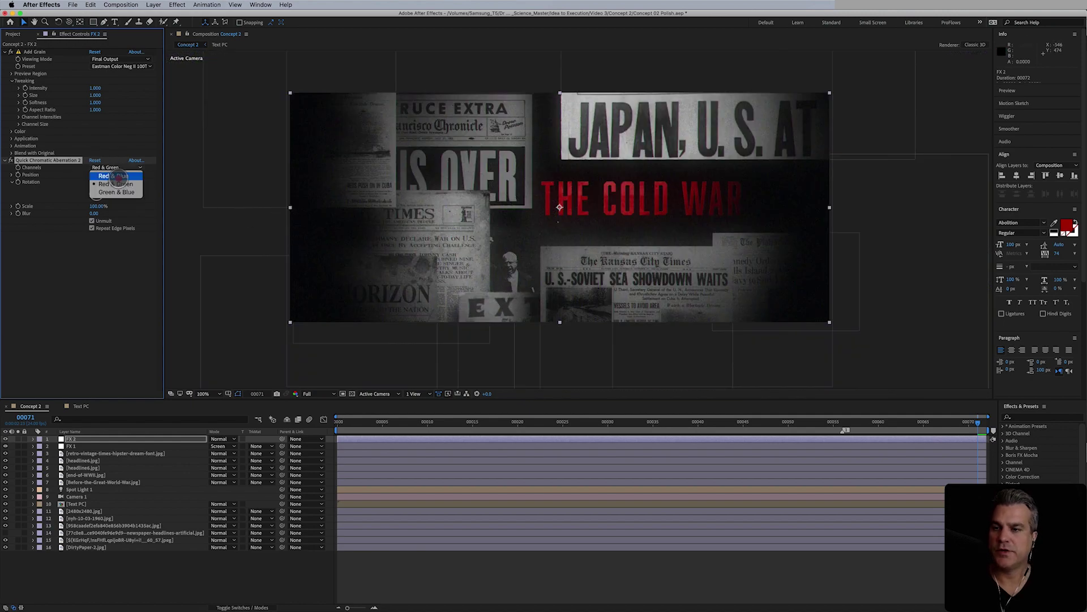
click(141, 189)
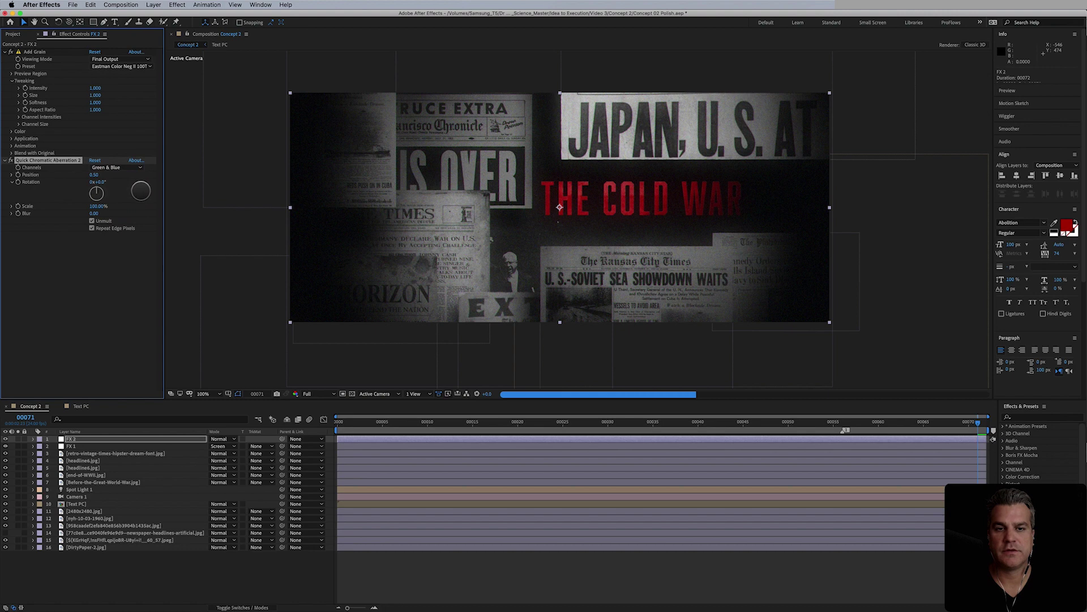
click(129, 168)
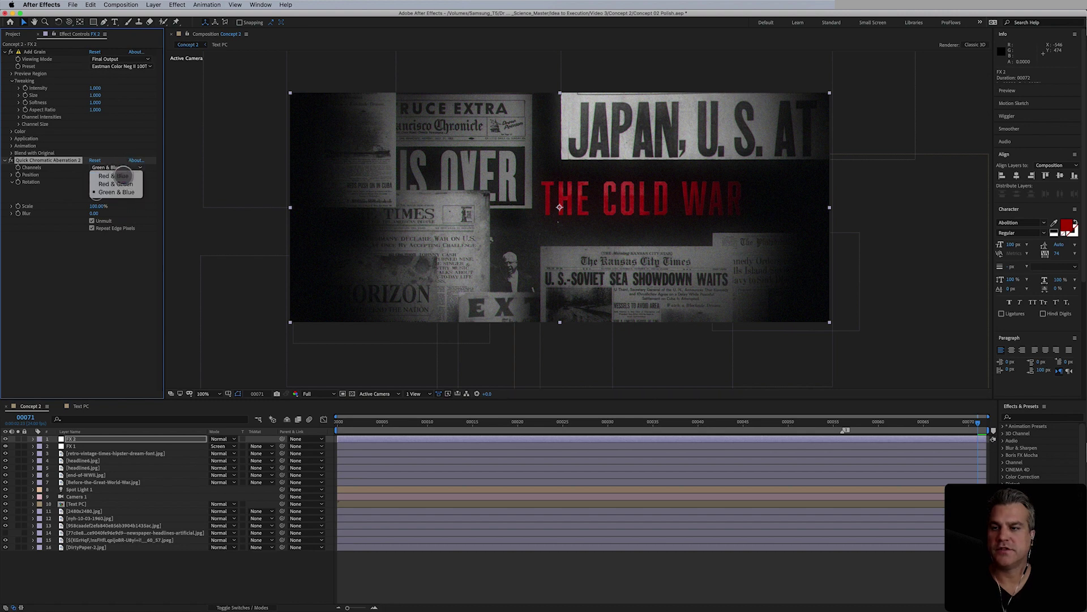
click(113, 181)
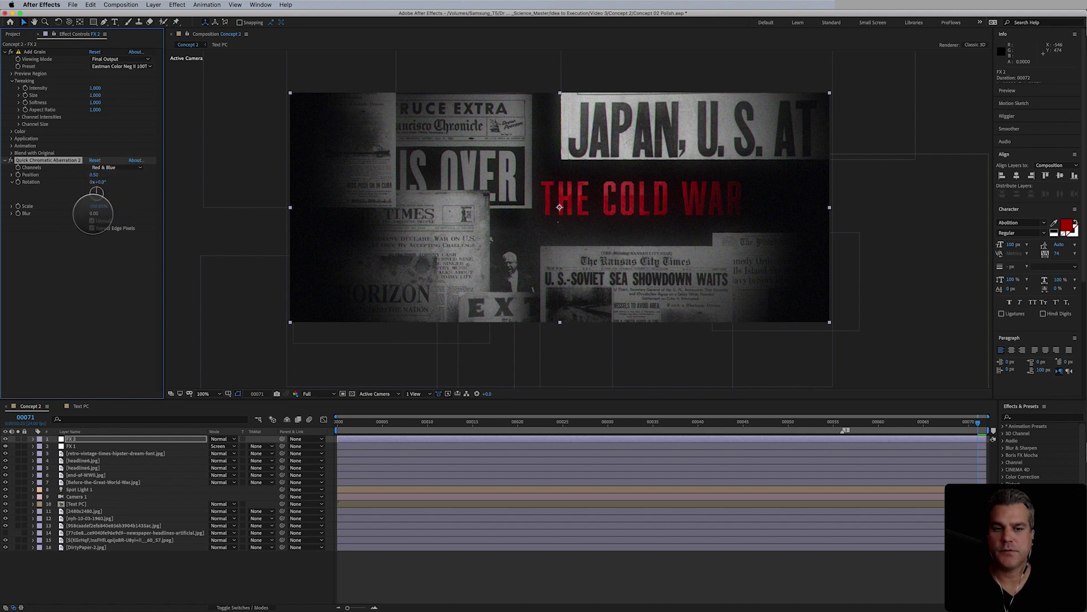
- Set the aberration blur to 1.00 and rotation to 0.1°, checking the fringing zoomed in
click(96, 213)
key(Return)
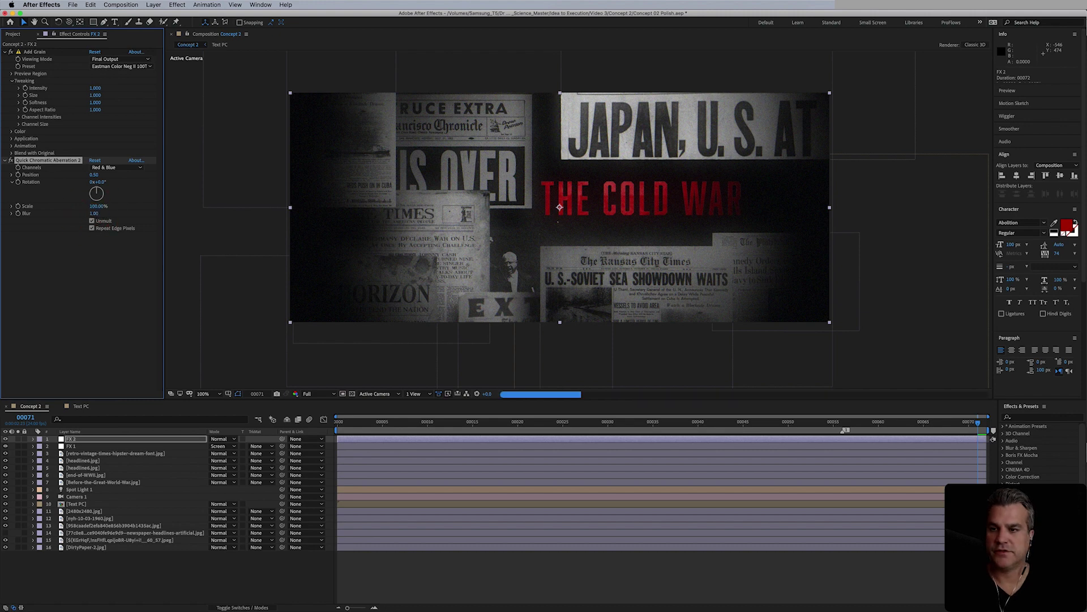
click(101, 181)
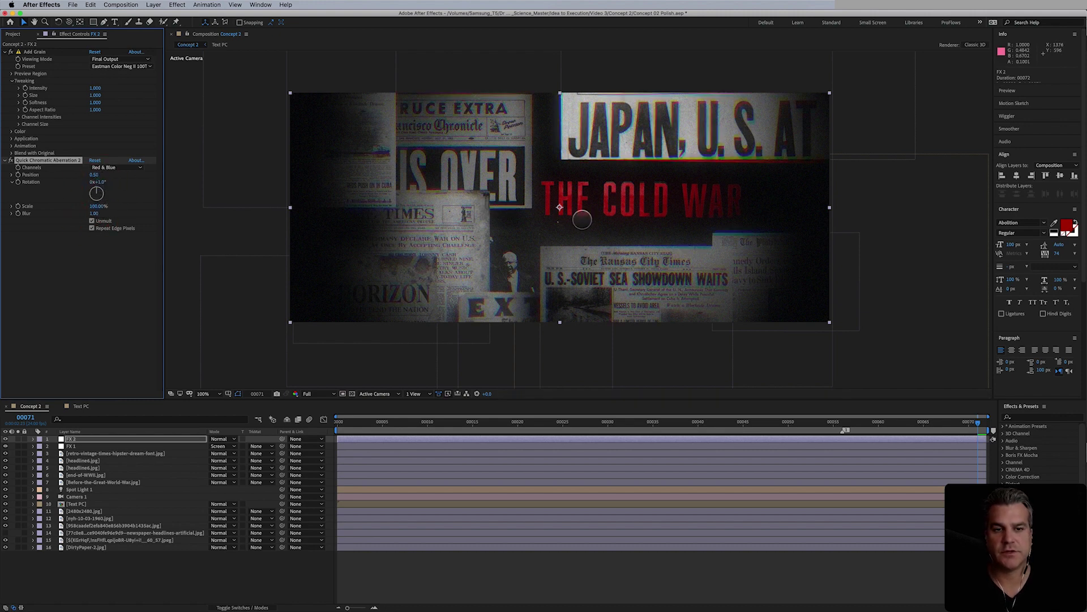
click(100, 181)
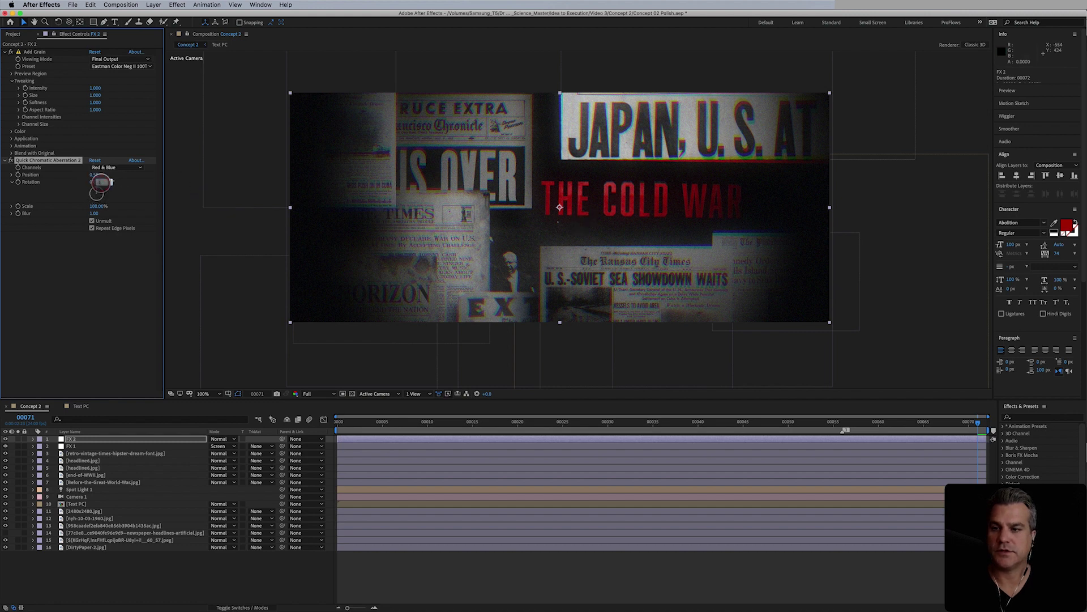
key(Return)
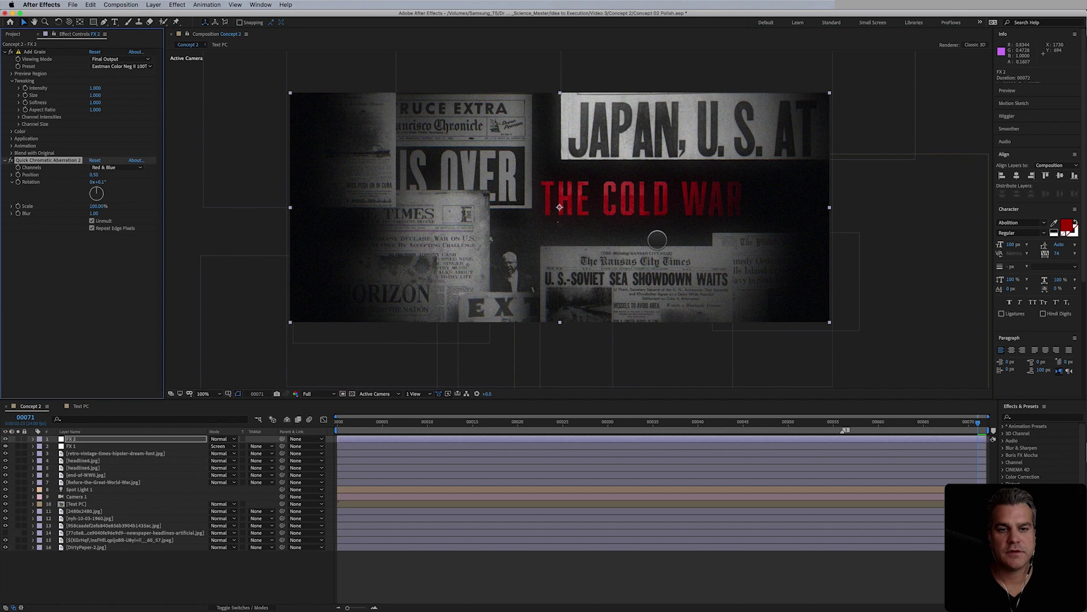
key(period)
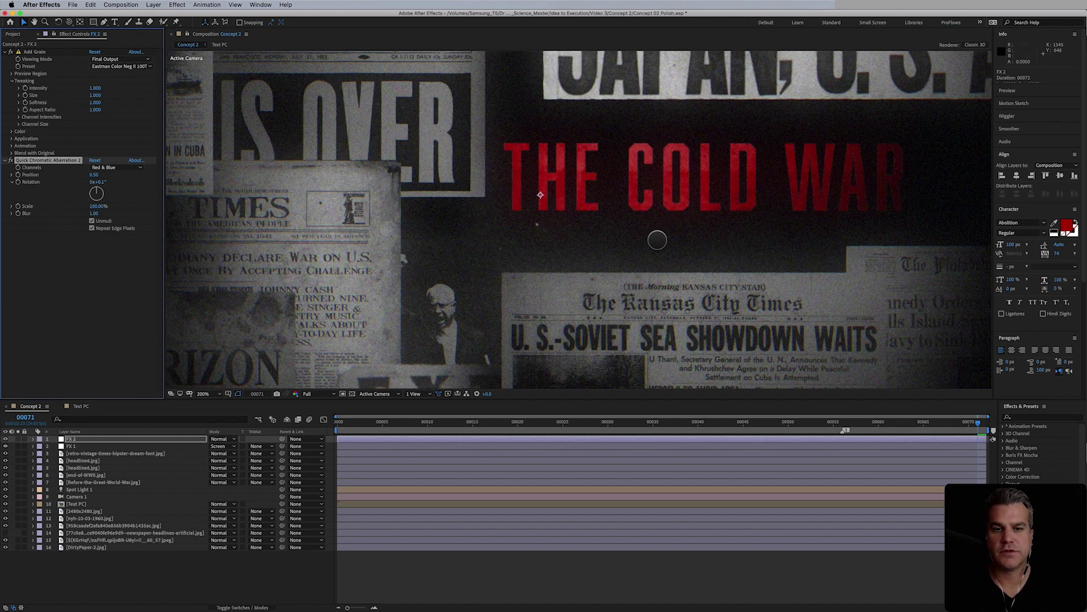
key(comma)
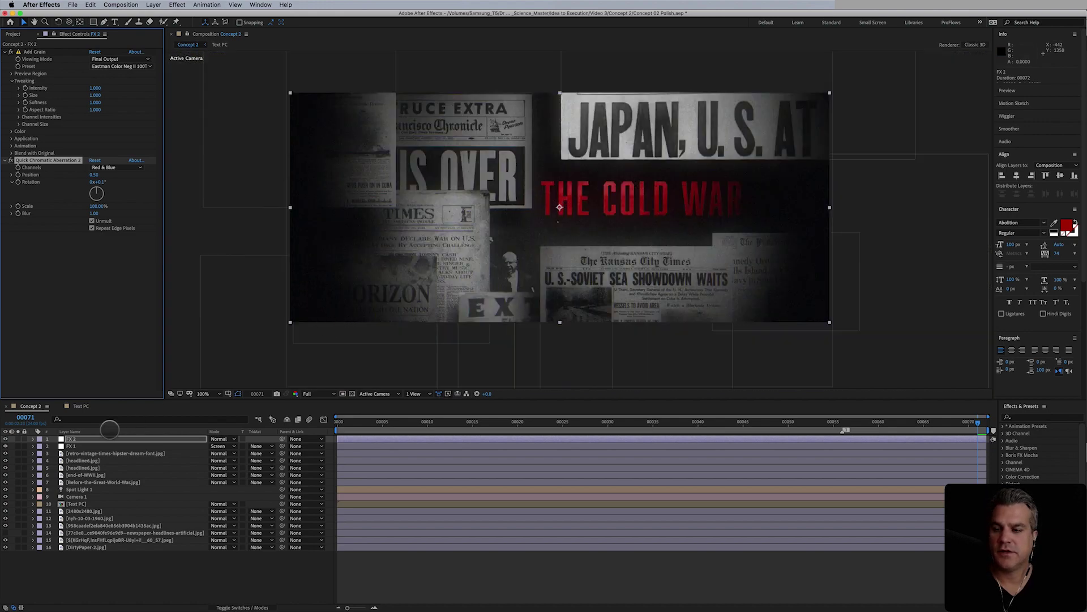
- Add a new adjustment layer on top named CC
click(154, 5)
mouse_move(158, 14)
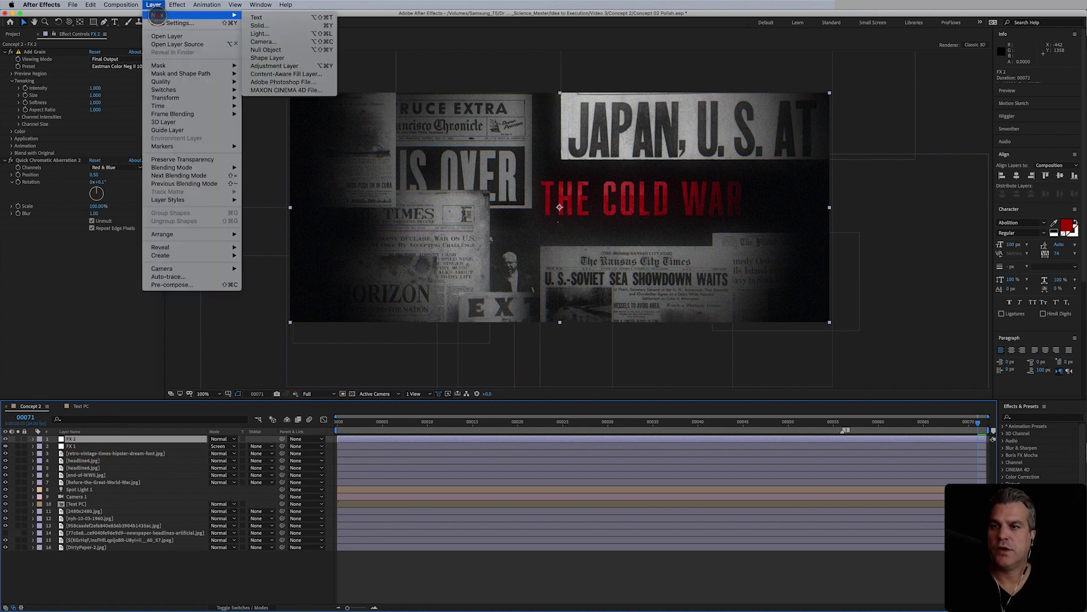
click(302, 65)
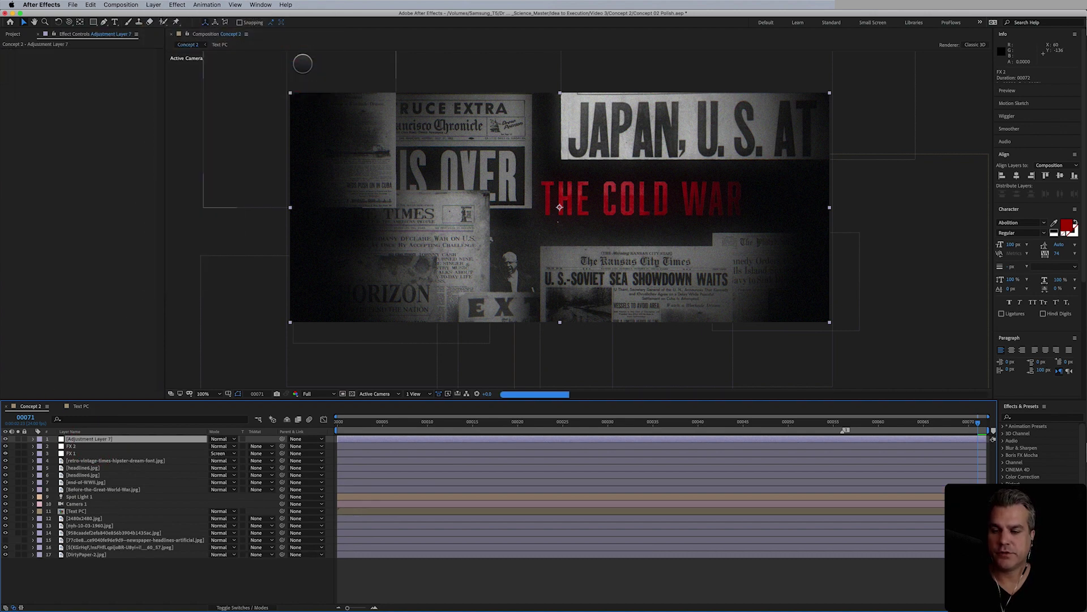
key(Return)
text(CC)
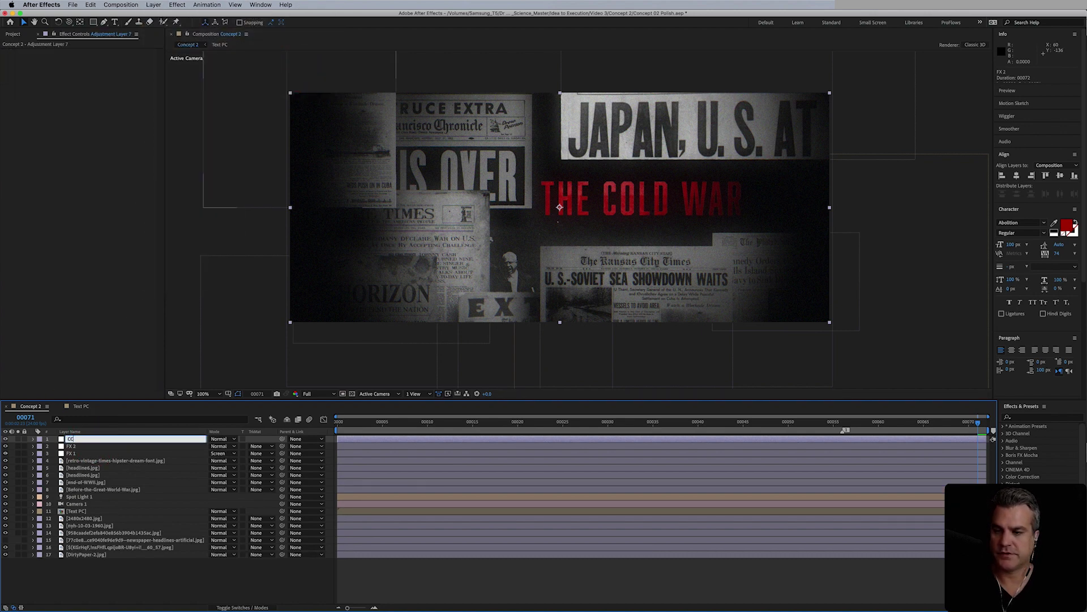
key(Return)
- Apply the Lumetri Color effect to the CC layer
click(177, 4)
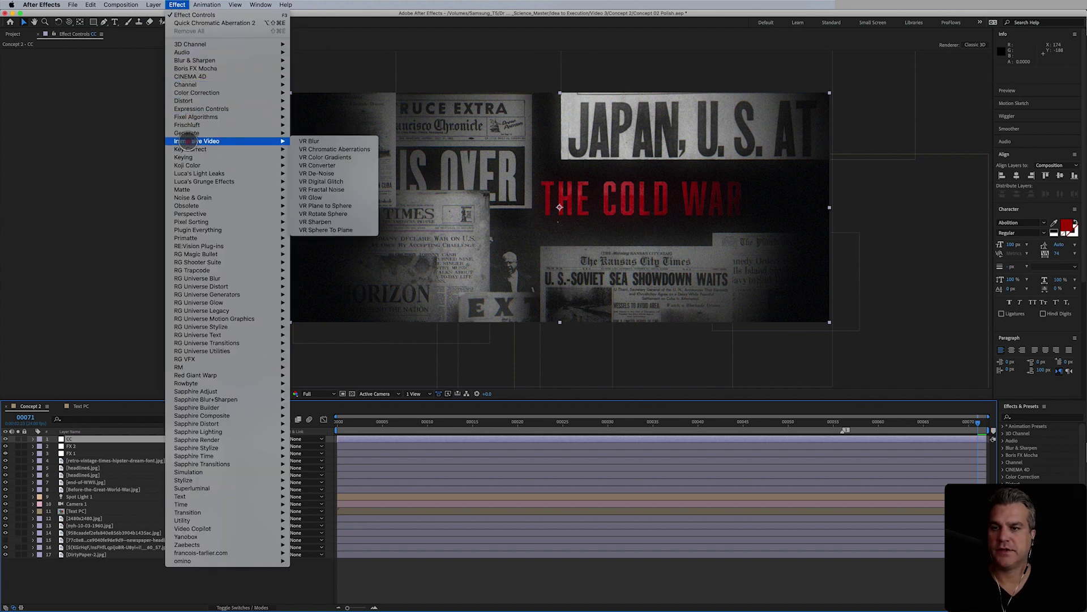
mouse_move(196, 93)
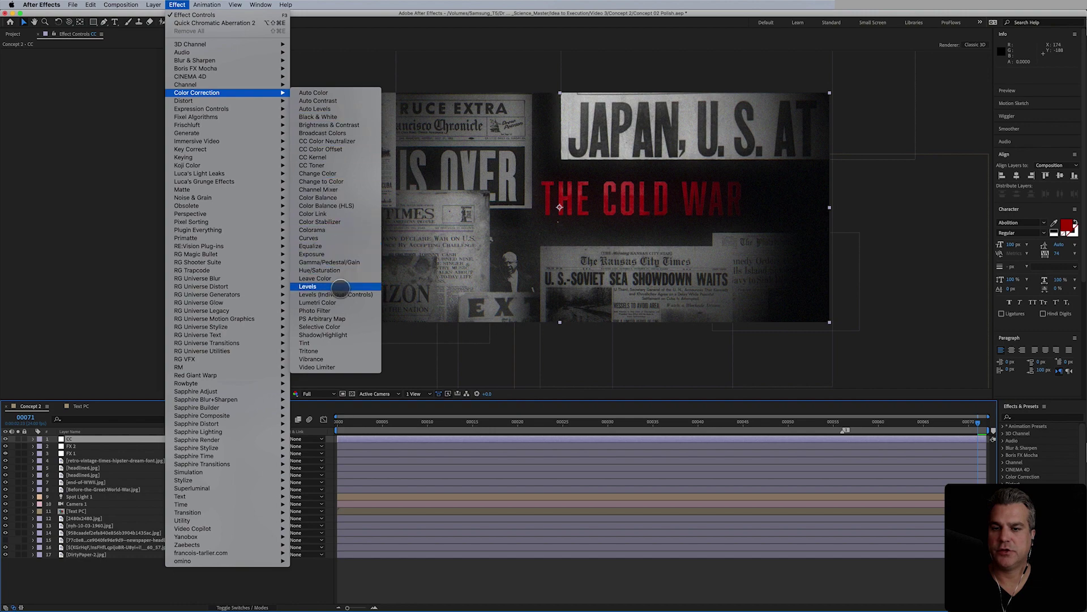
click(343, 304)
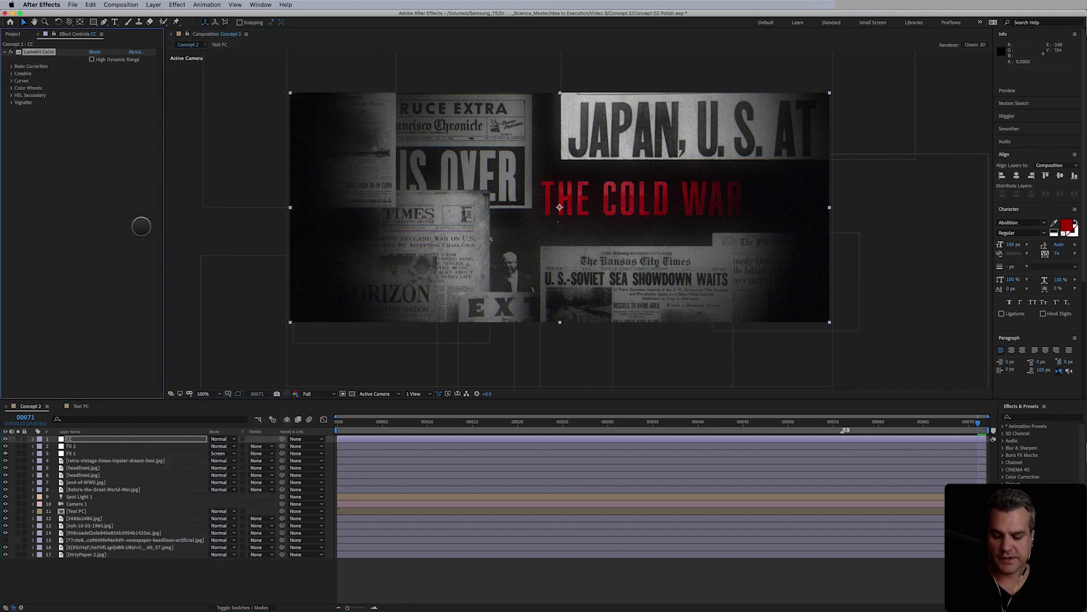
- In Lumetri's Creative section, choose the Fuji ETERNA 250D Kodak 2395 look and Faded Film 15
click(35, 52)
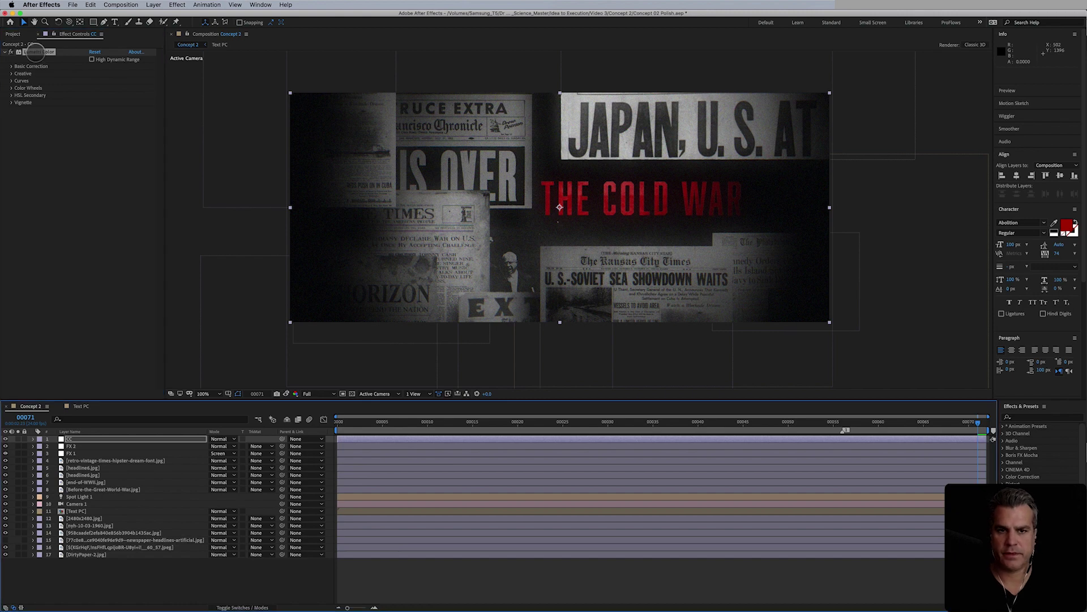
click(11, 74)
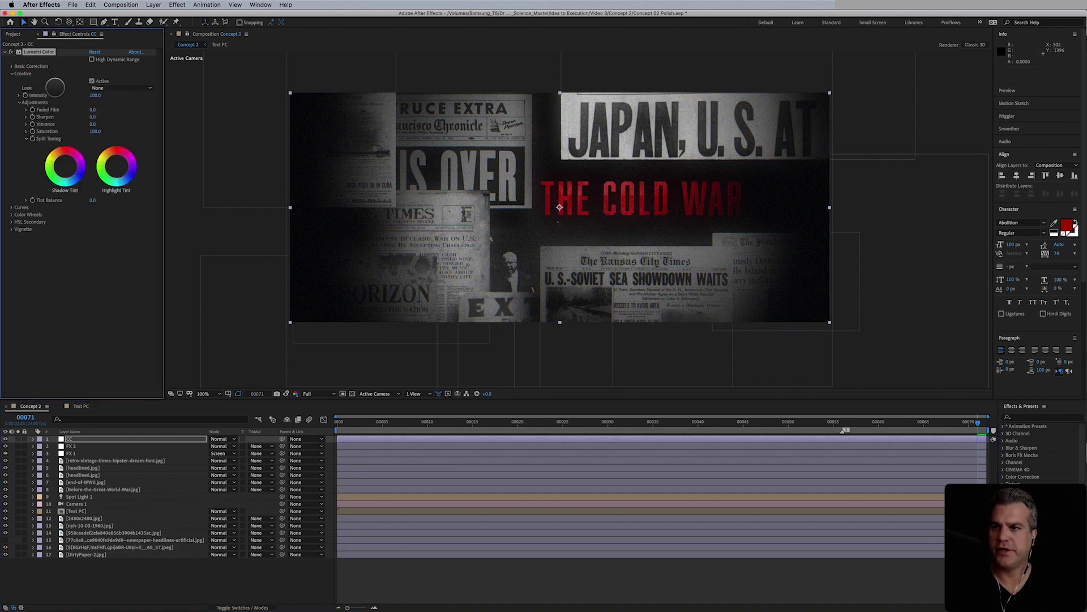
click(108, 87)
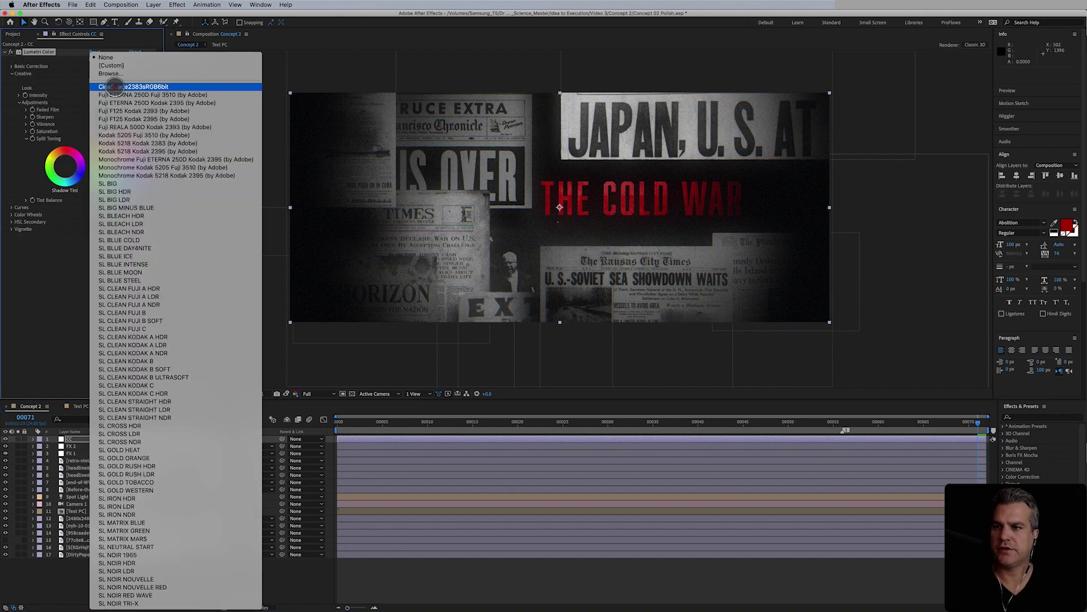
click(122, 103)
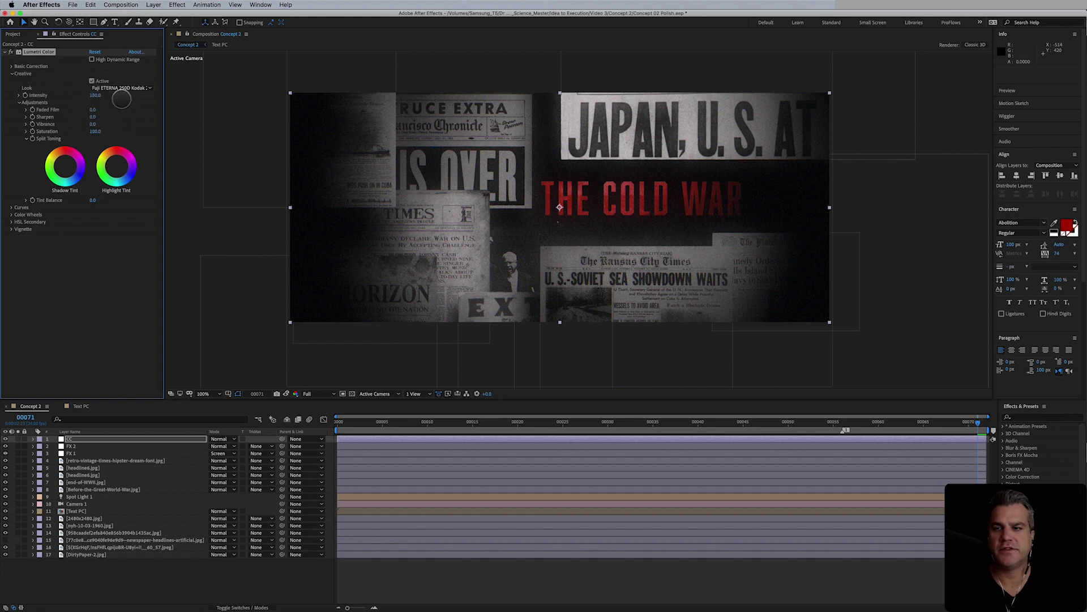
click(97, 109)
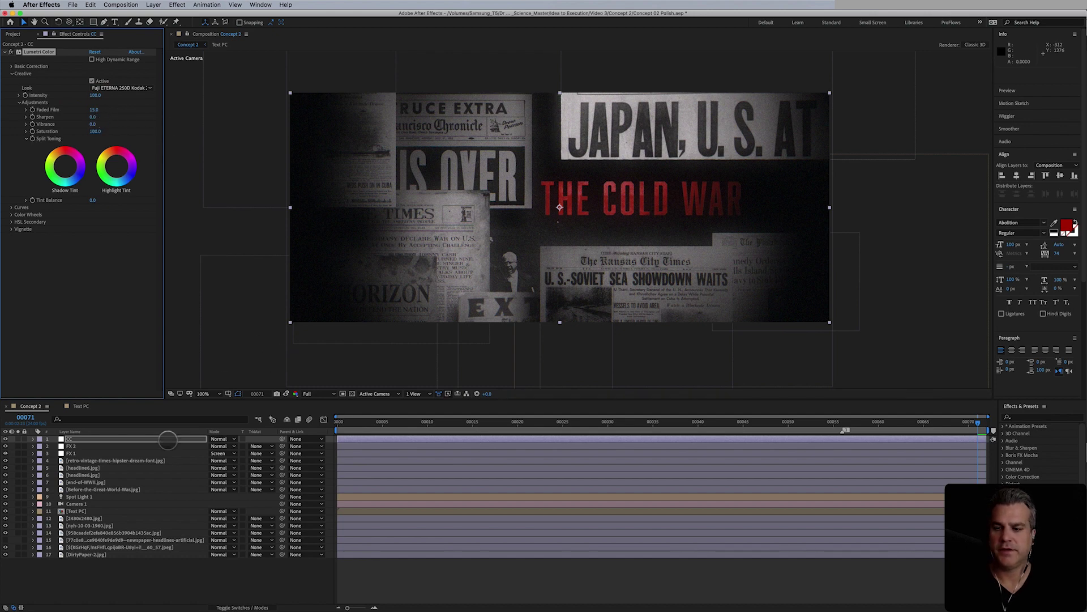
- Lower FX 1's opacity to 75% and adjust it further, then collapse the layer
click(84, 454)
key(t)
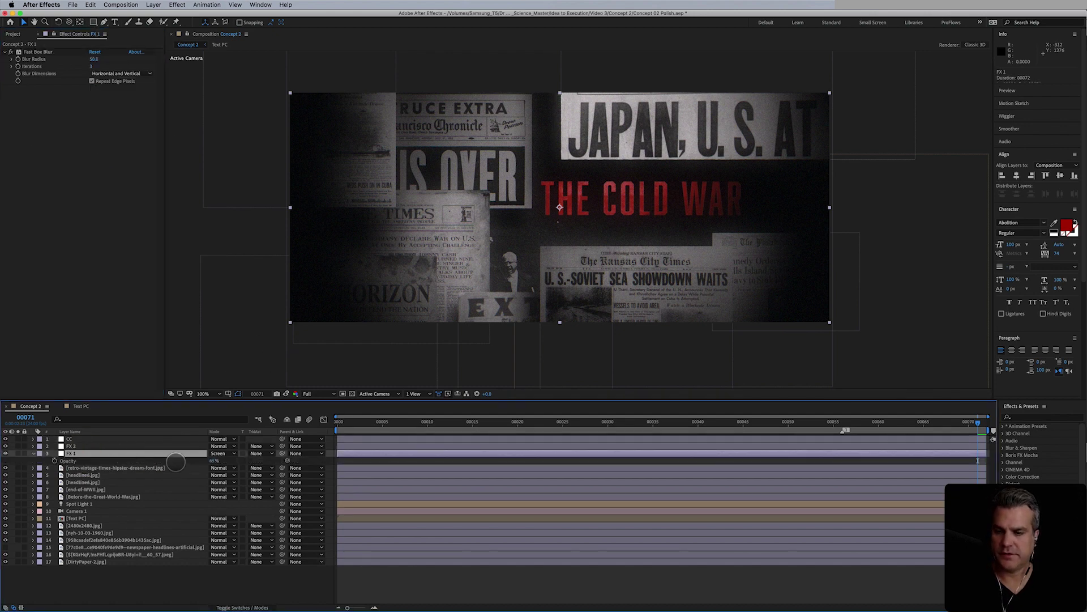
click(216, 459)
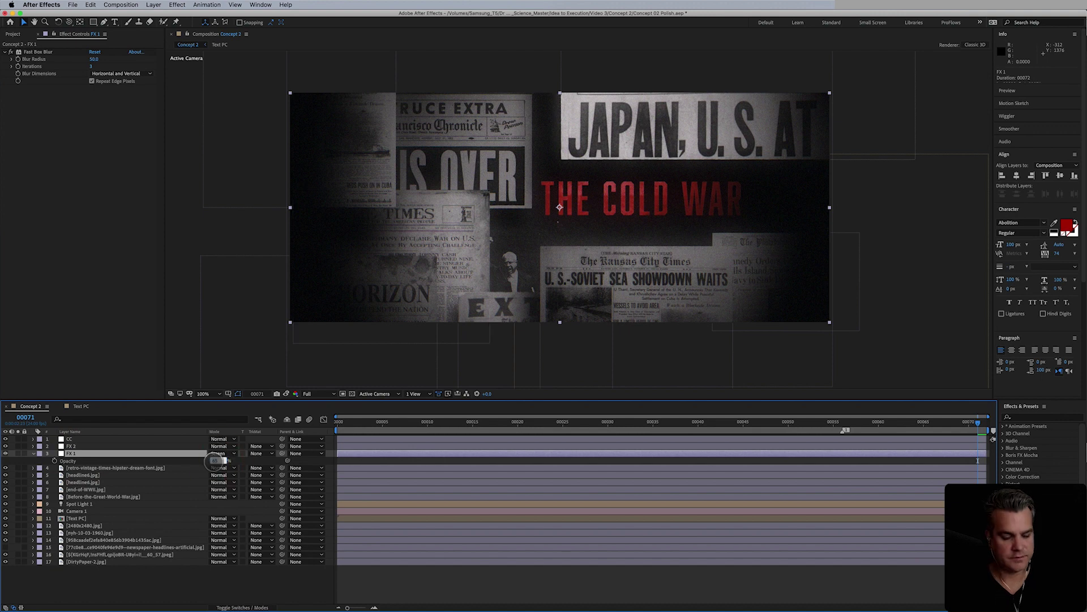
key(Return)
key(Return)
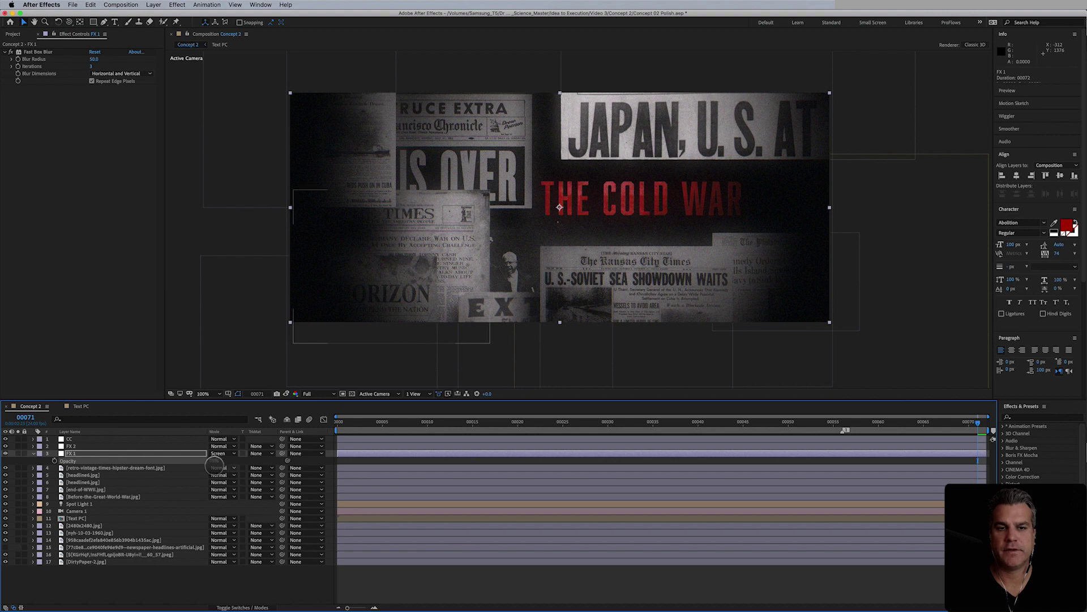
click(216, 461)
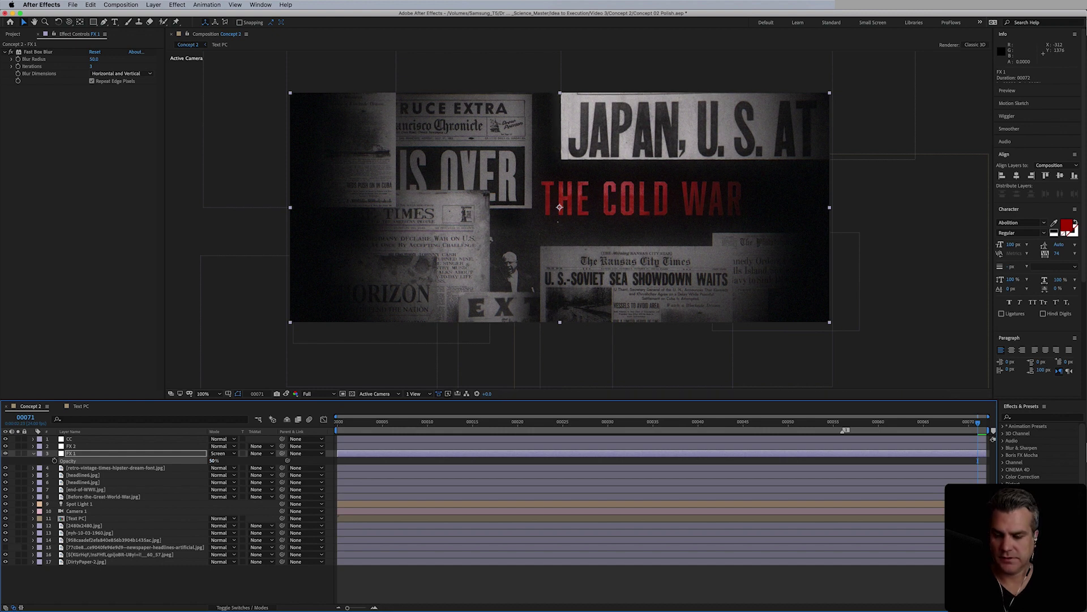
key(ctrl+z)
click(215, 460)
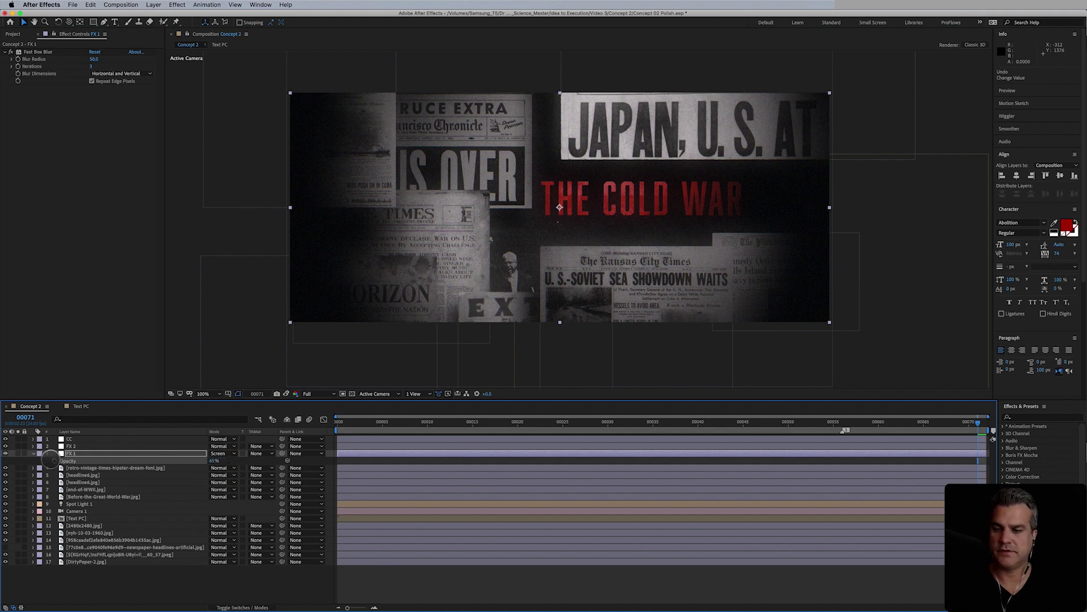
click(32, 453)
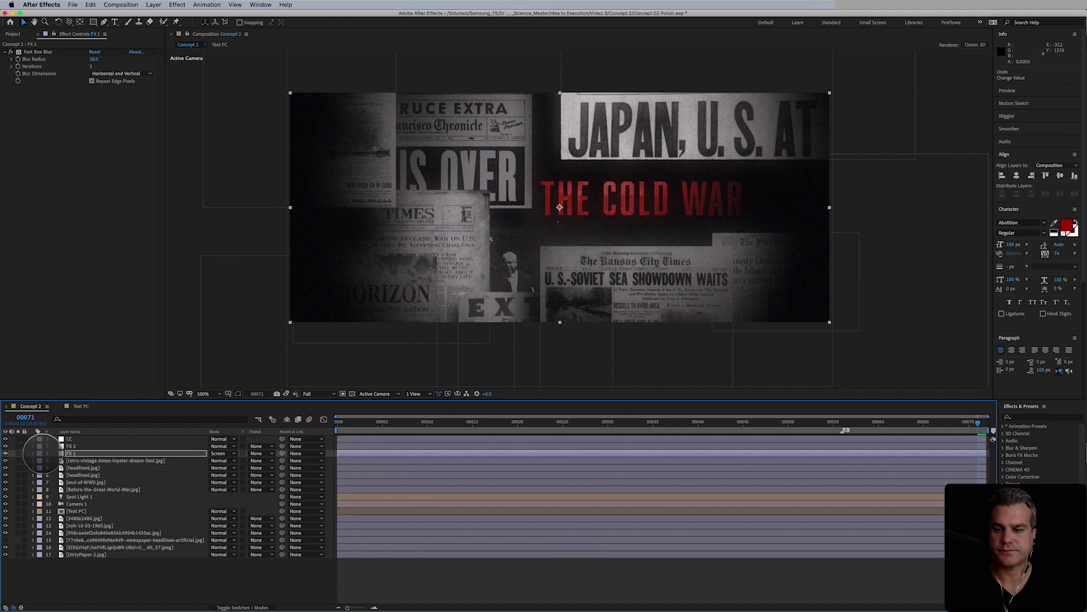
- Select Camera 1 and expand the Assets folder in the Project panel
click(76, 503)
key(super+0)
click(24, 117)
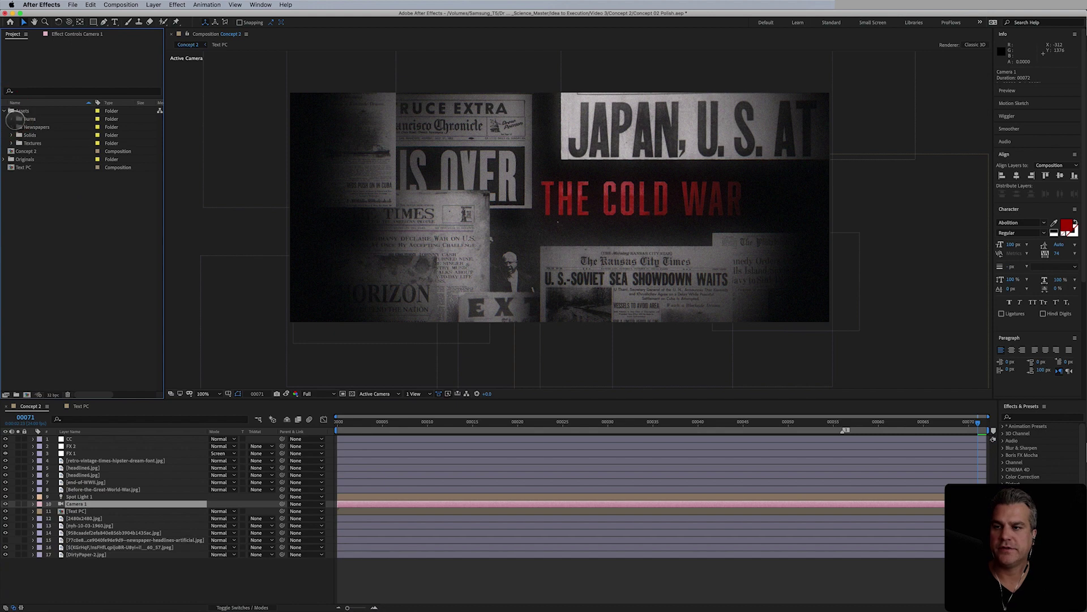
- Add Film_Textures_Film_Burn_3.mov from Assets > Burns below FX 1, starting at frame 0
click(11, 119)
drag(45, 126, 102, 455)
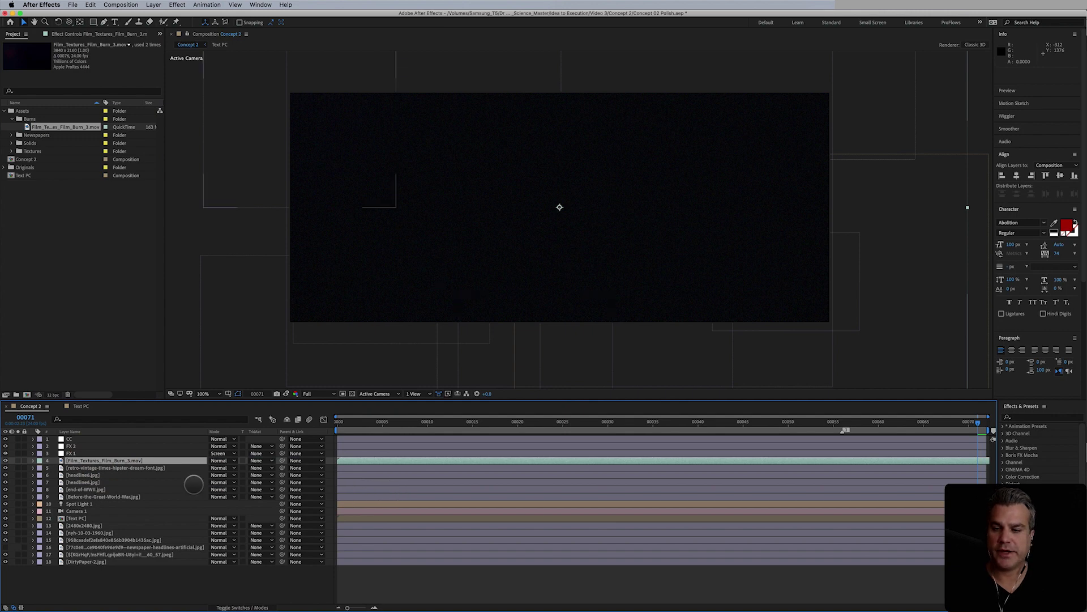
click(17, 461)
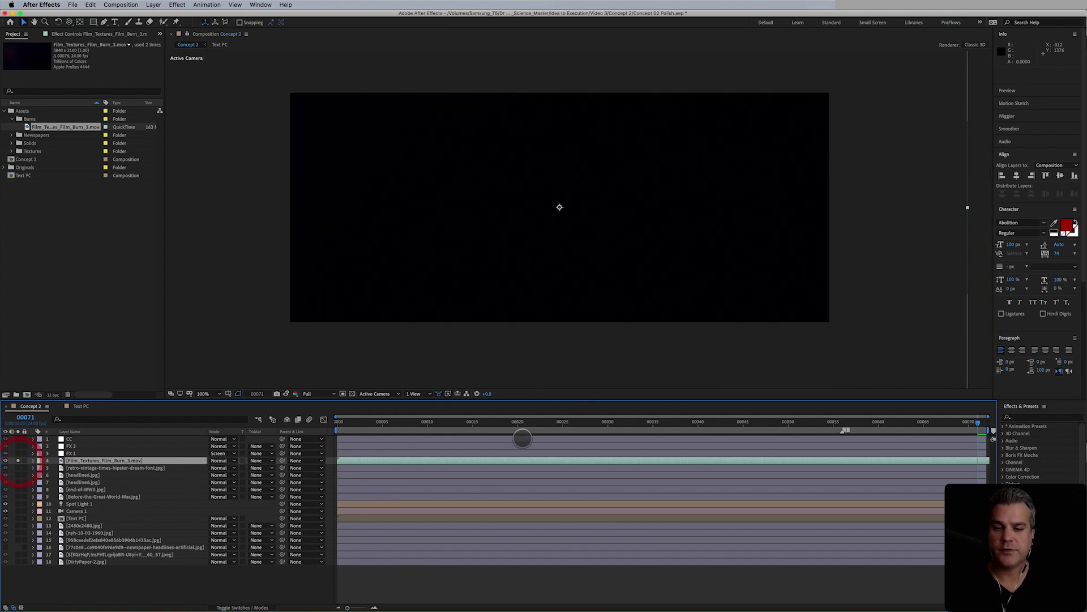
drag(870, 428, 330, 426)
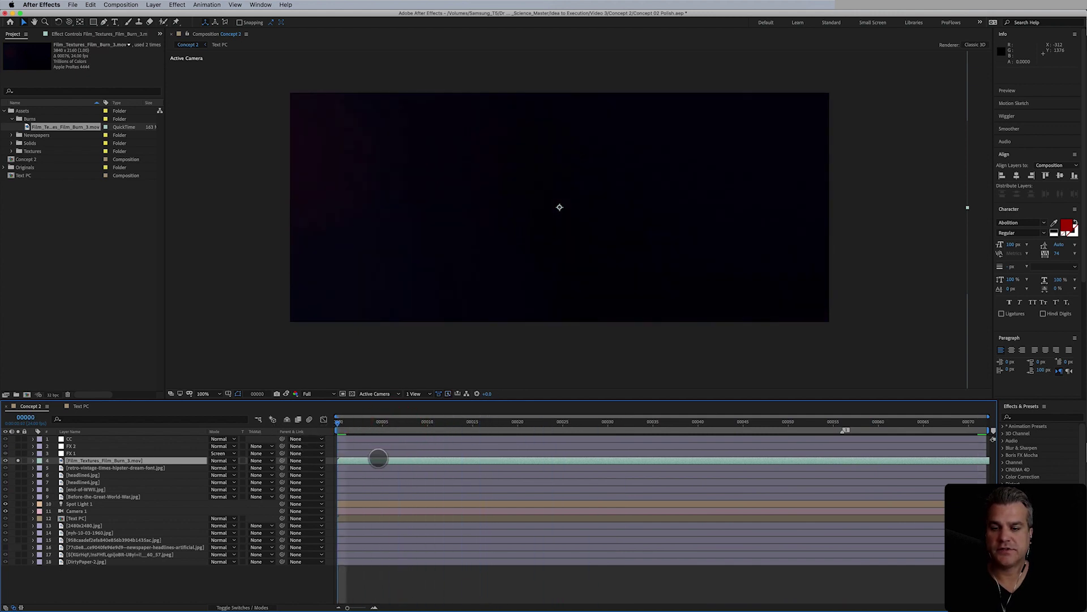
mouse_move(376, 459)
mouse_down()
mouse_move(299, 460)
mouse_move(384, 459)
mouse_move(365, 461)
mouse_up()
- Unsolo the film-burn layer and set its blend mode to Screen
click(17, 461)
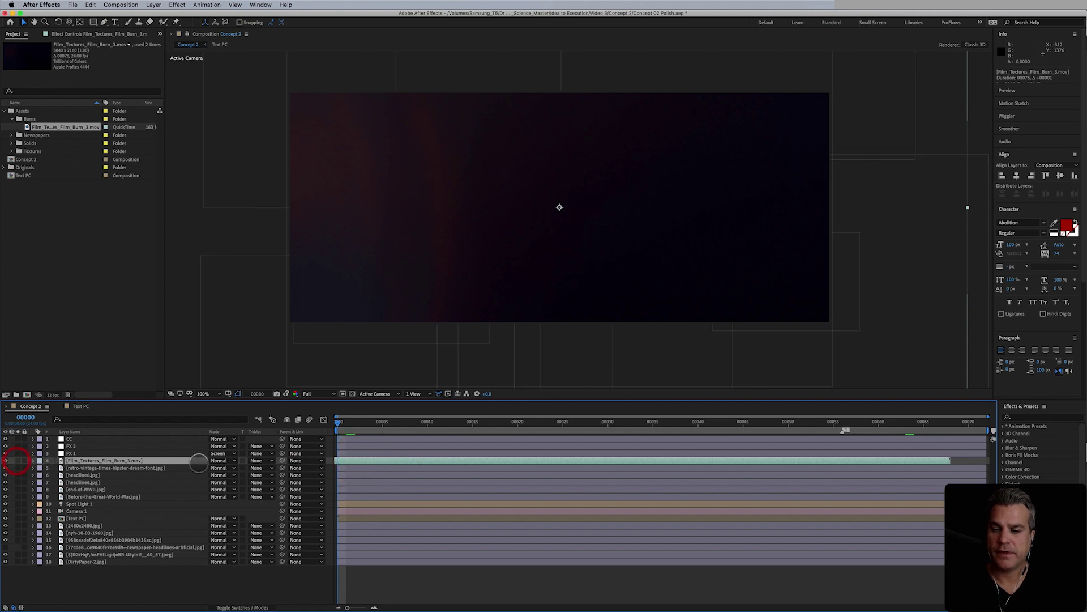
click(224, 461)
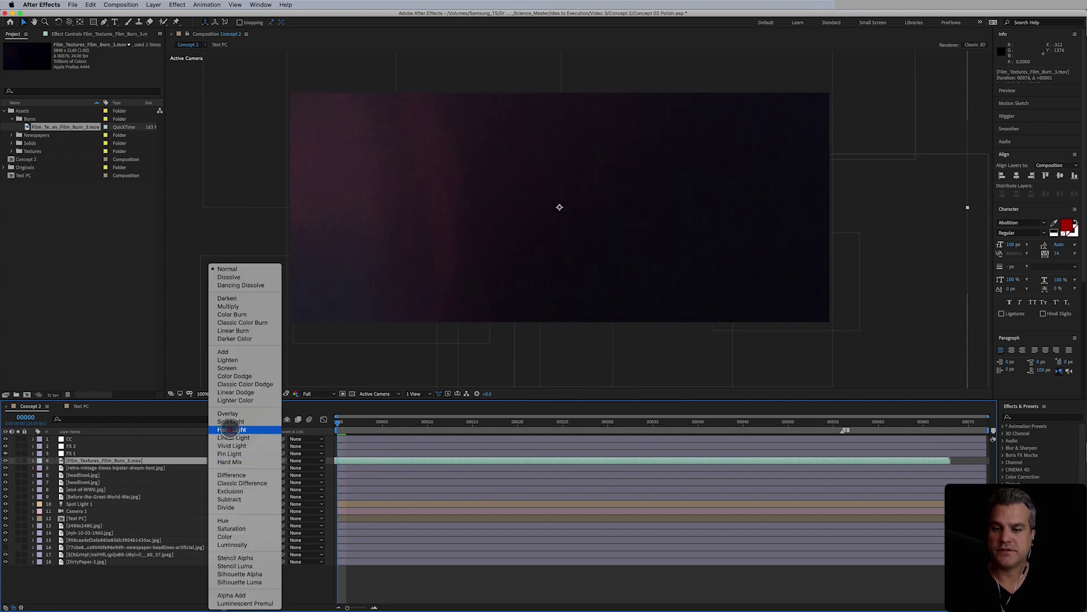
click(231, 368)
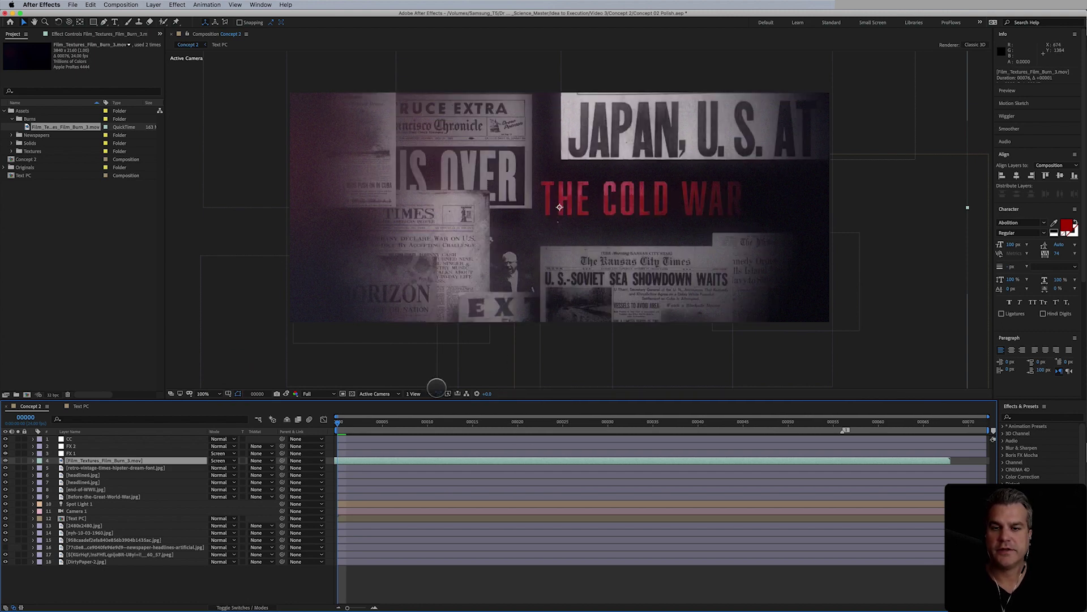
- Nudge the Film_Burn_3.mov layer bar slightly in the timeline to adjust its timing
click(382, 461)
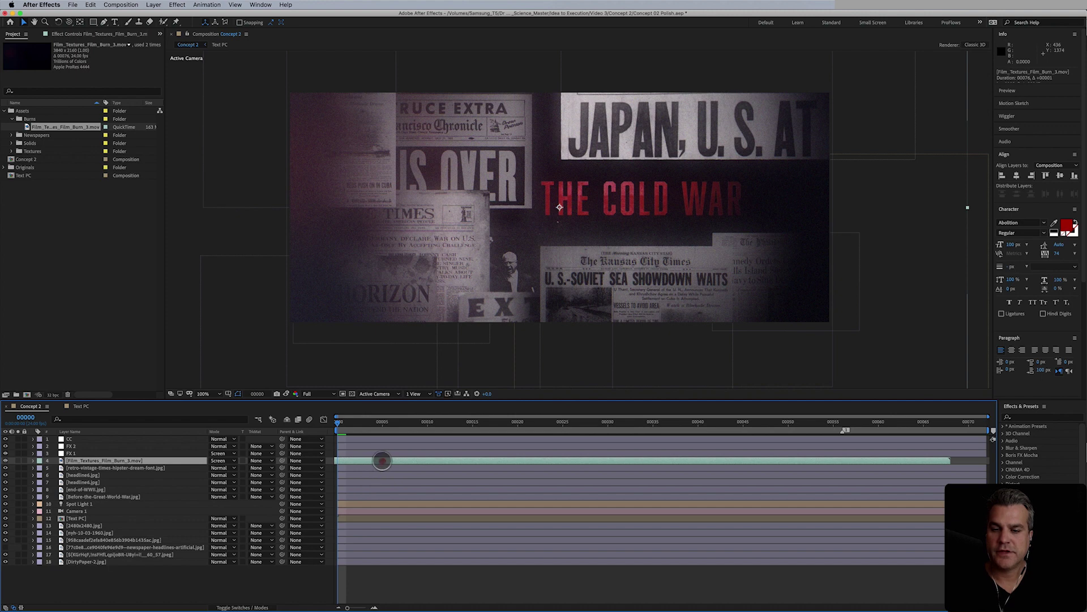
mouse_move(382, 460)
mouse_down()
mouse_move(116, 460)
mouse_move(389, 463)
mouse_up()
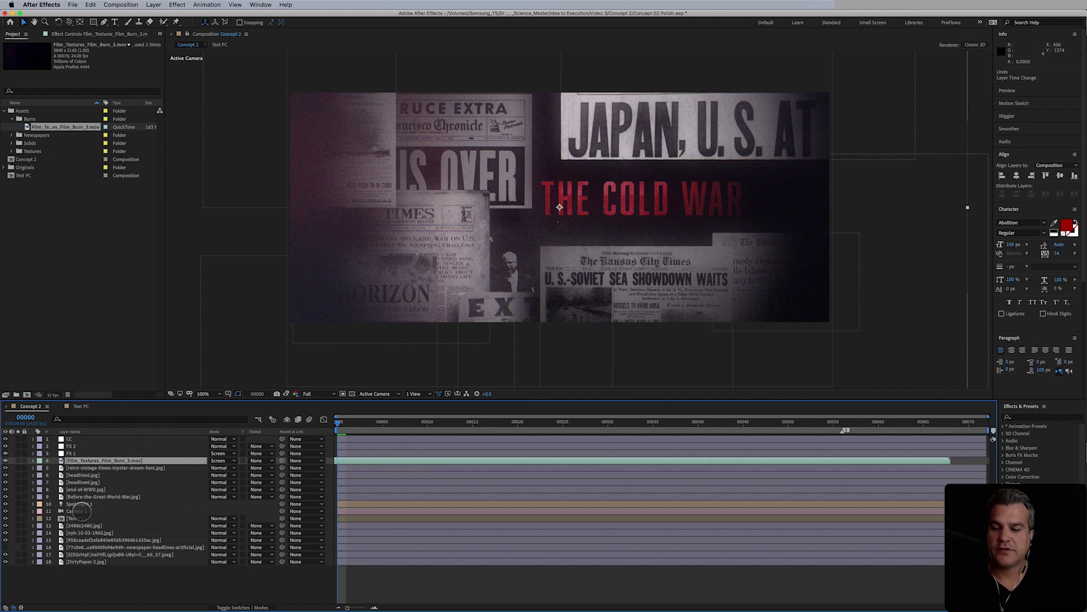
- Move Camera 1 above the film-burn layer and set its Position Z to -1909.6
drag(79, 511, 88, 457)
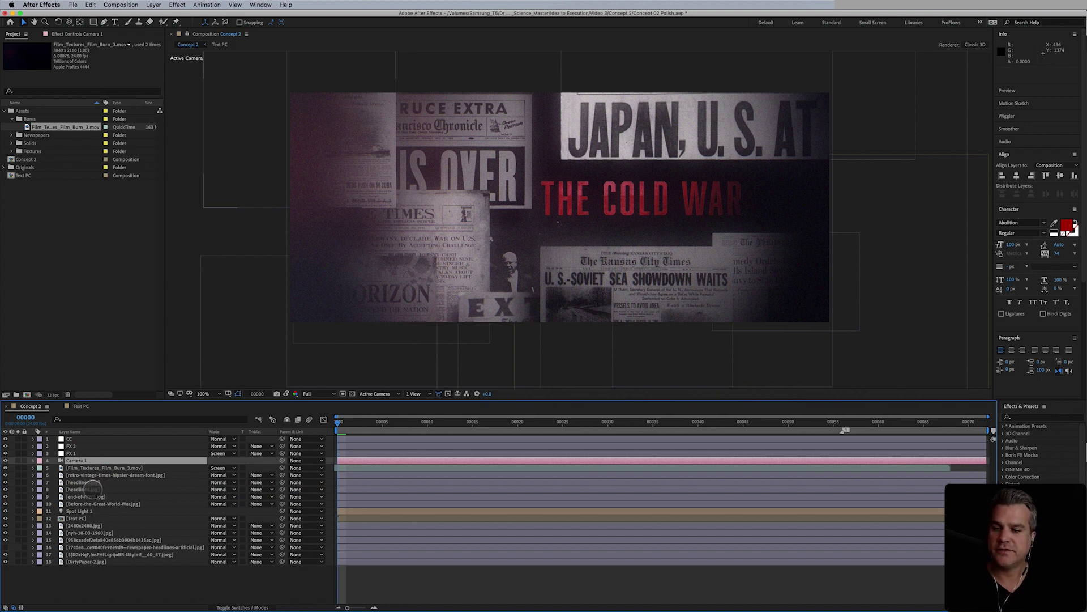
key(p)
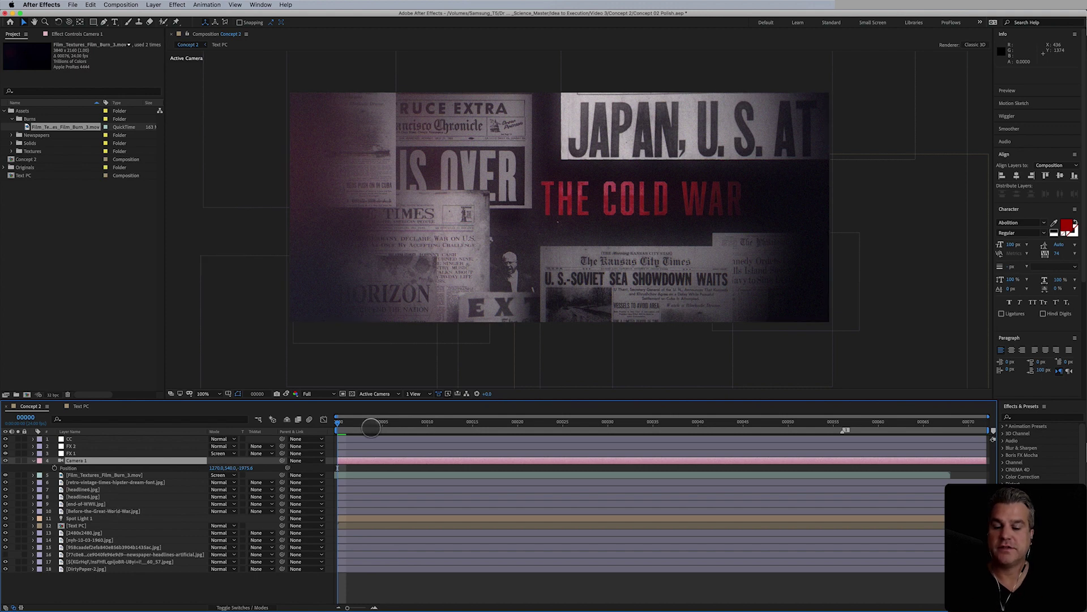
drag(245, 467, 412, 500)
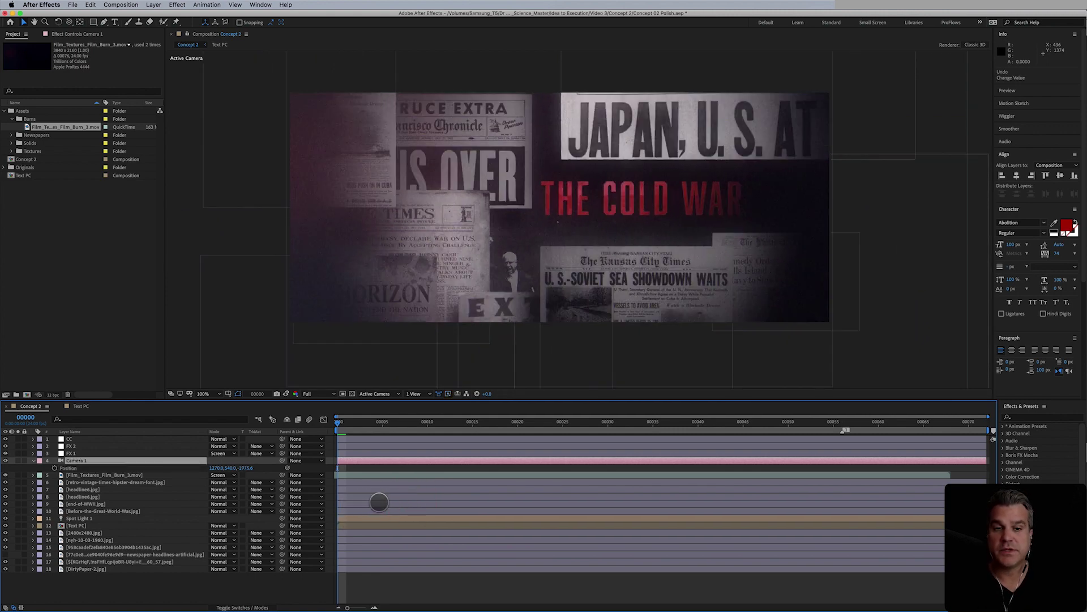